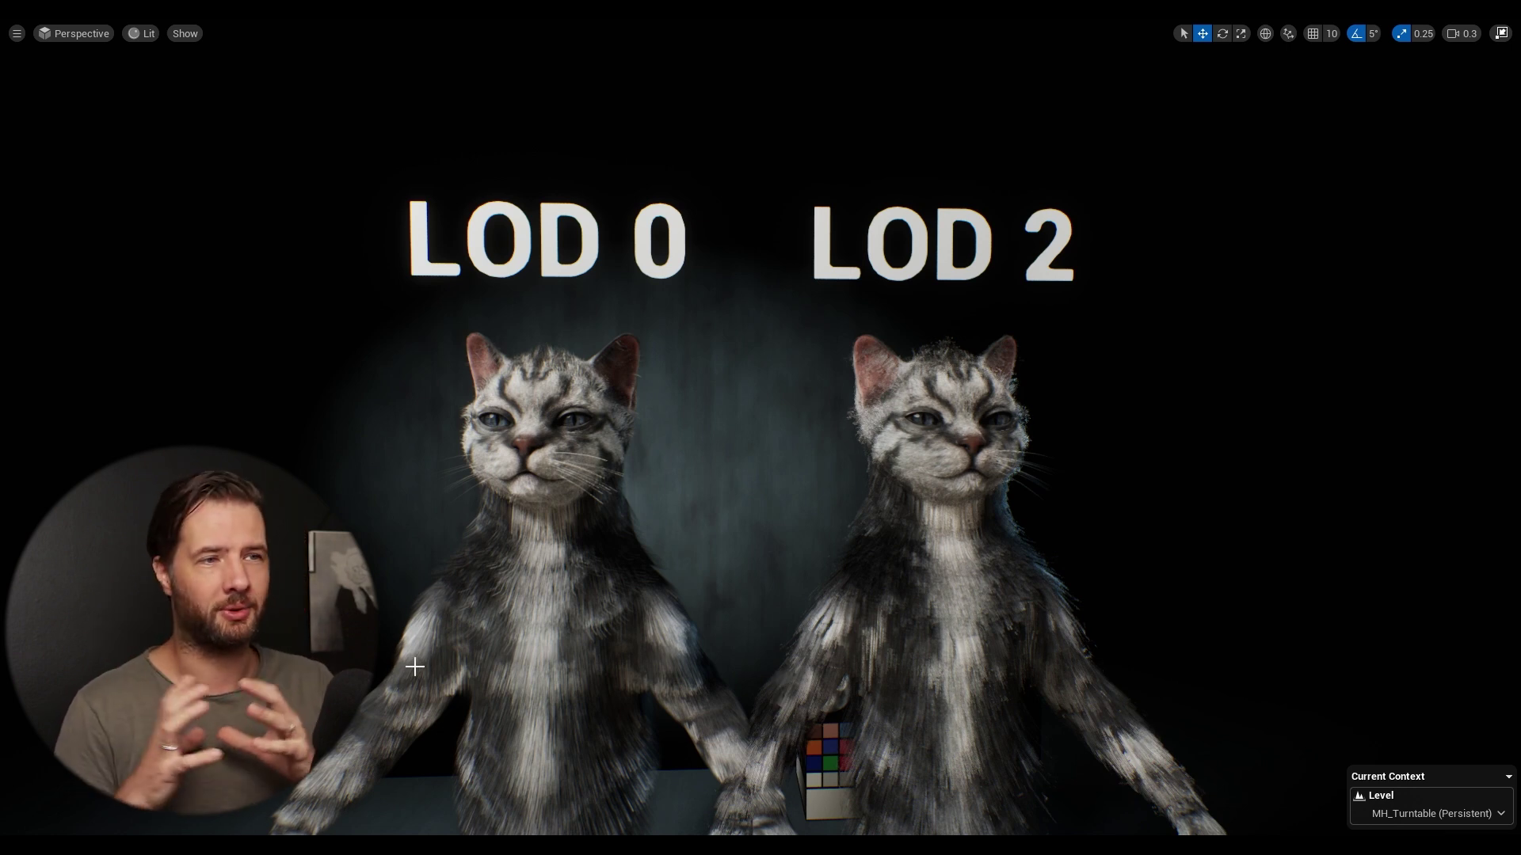
- Fly the camera in close over both cats' ears, faces and chest fur
right_drag(414, 667, 412, 669)
scroll(408, 674, down, 2)
scroll(412, 669, up, 1)
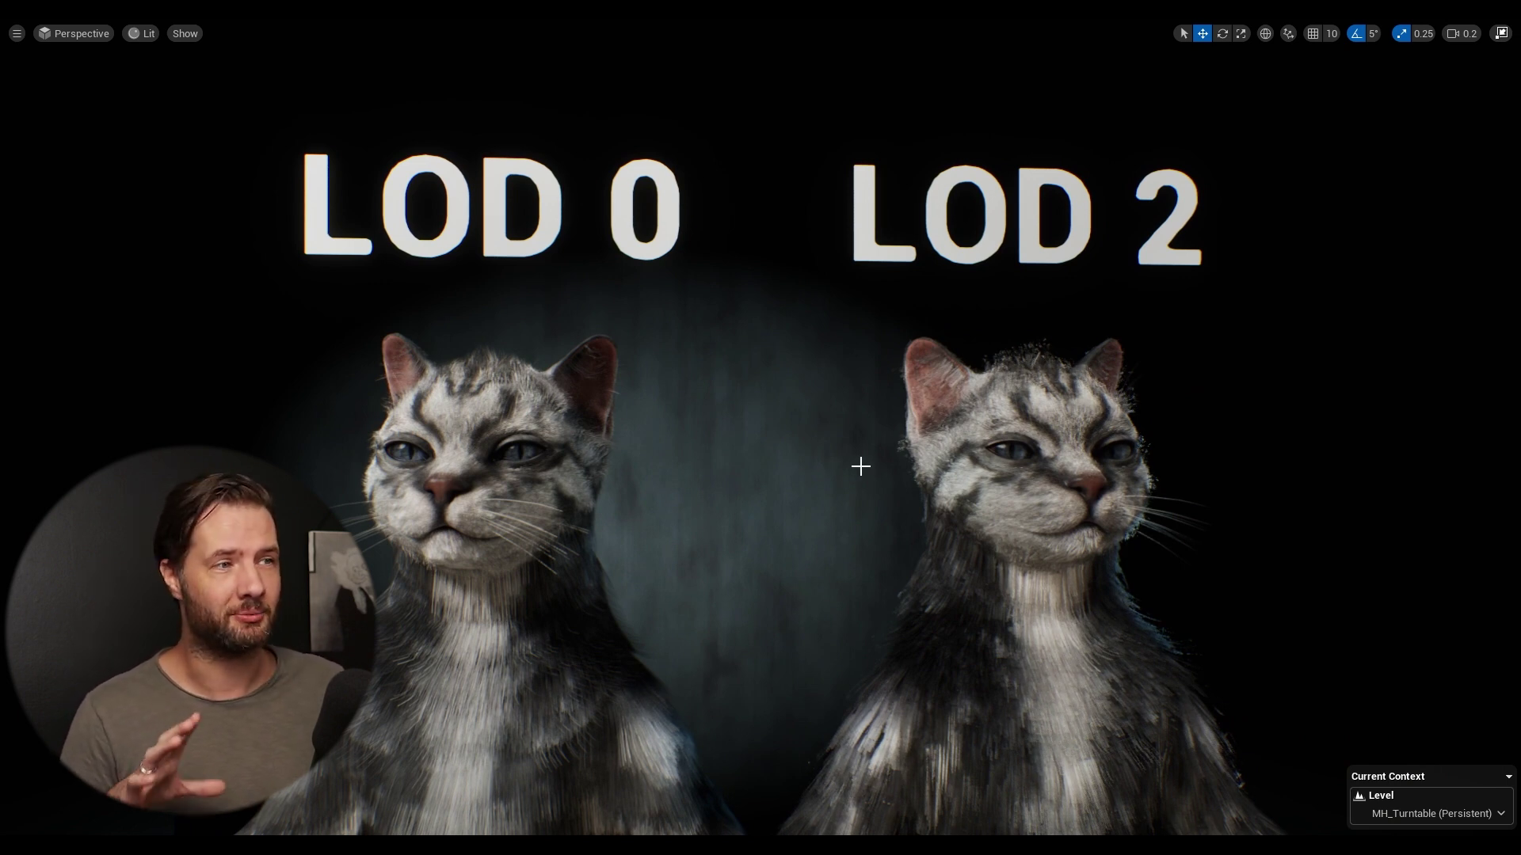
right_drag(836, 527, 824, 563)
scroll(837, 526, down, 1)
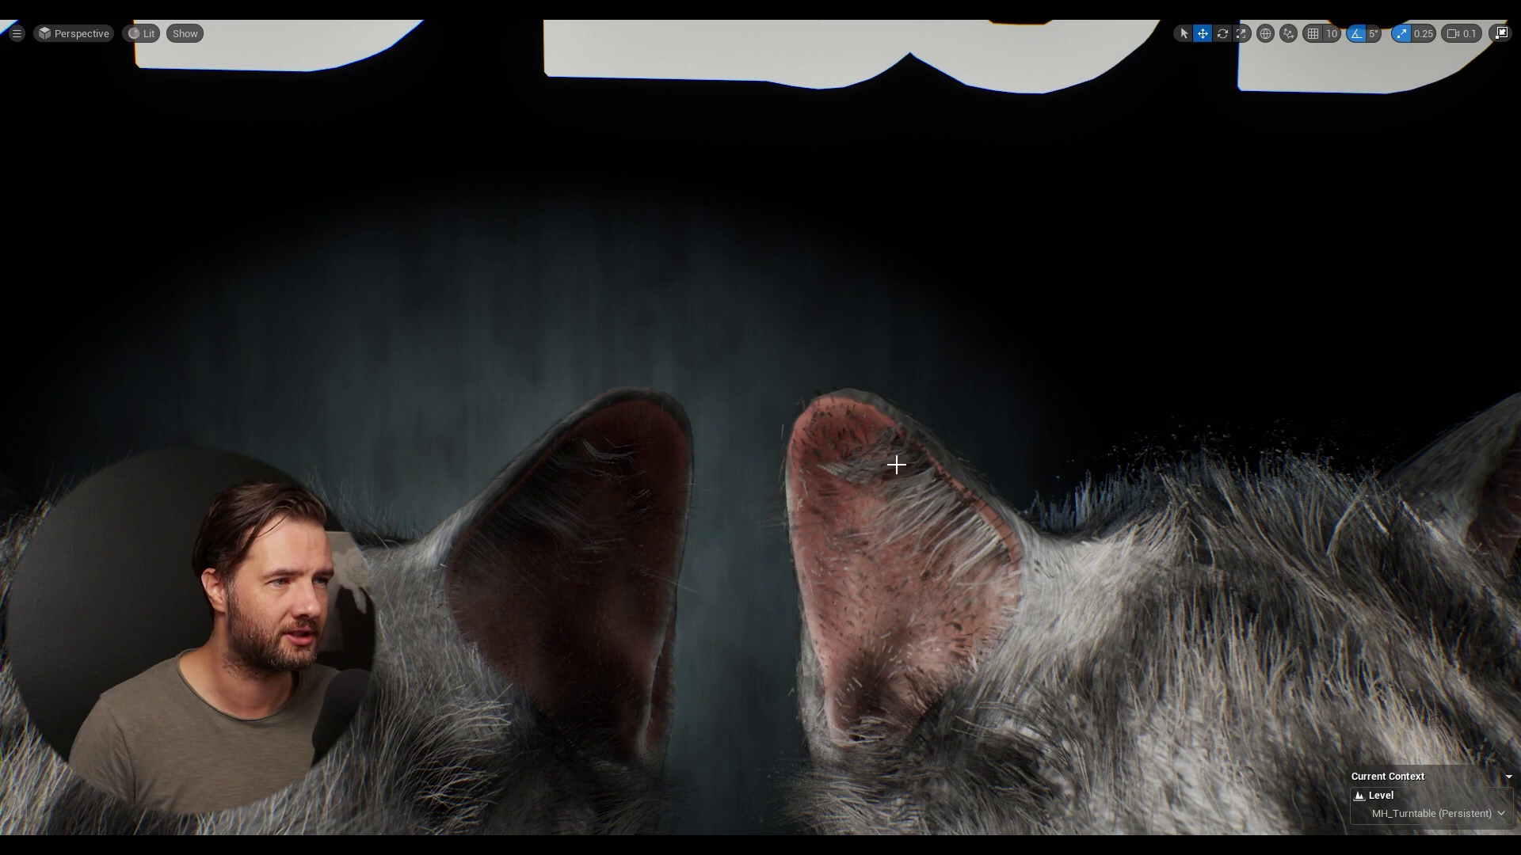
mouse_move(753, 502)
mouse_down()
mouse_move(753, 538)
mouse_move(753, 503)
mouse_up()
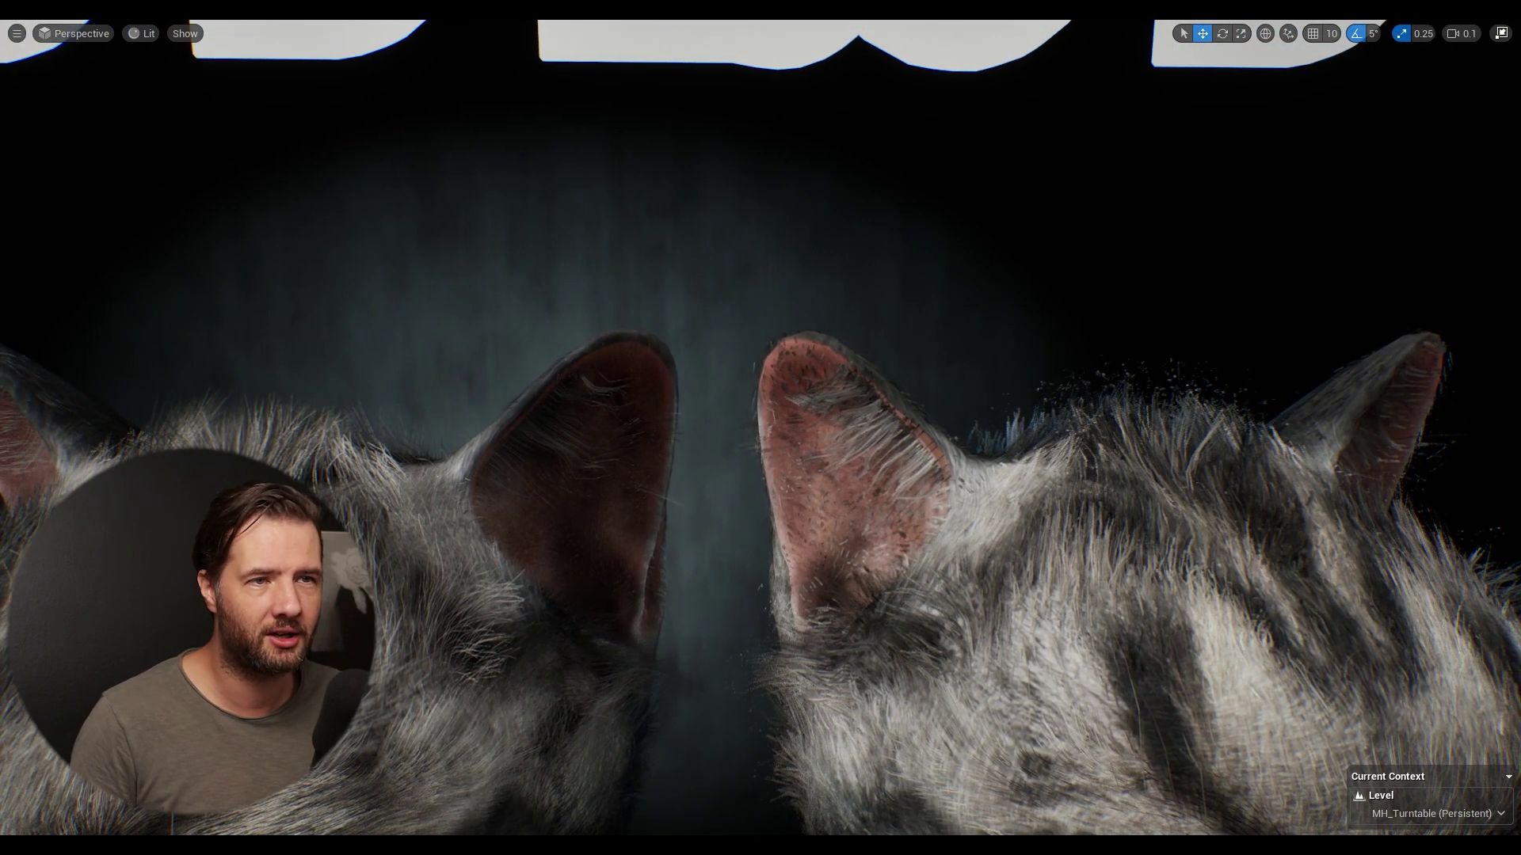
right_drag(1011, 524, 1011, 525)
right_drag(976, 423, 975, 423)
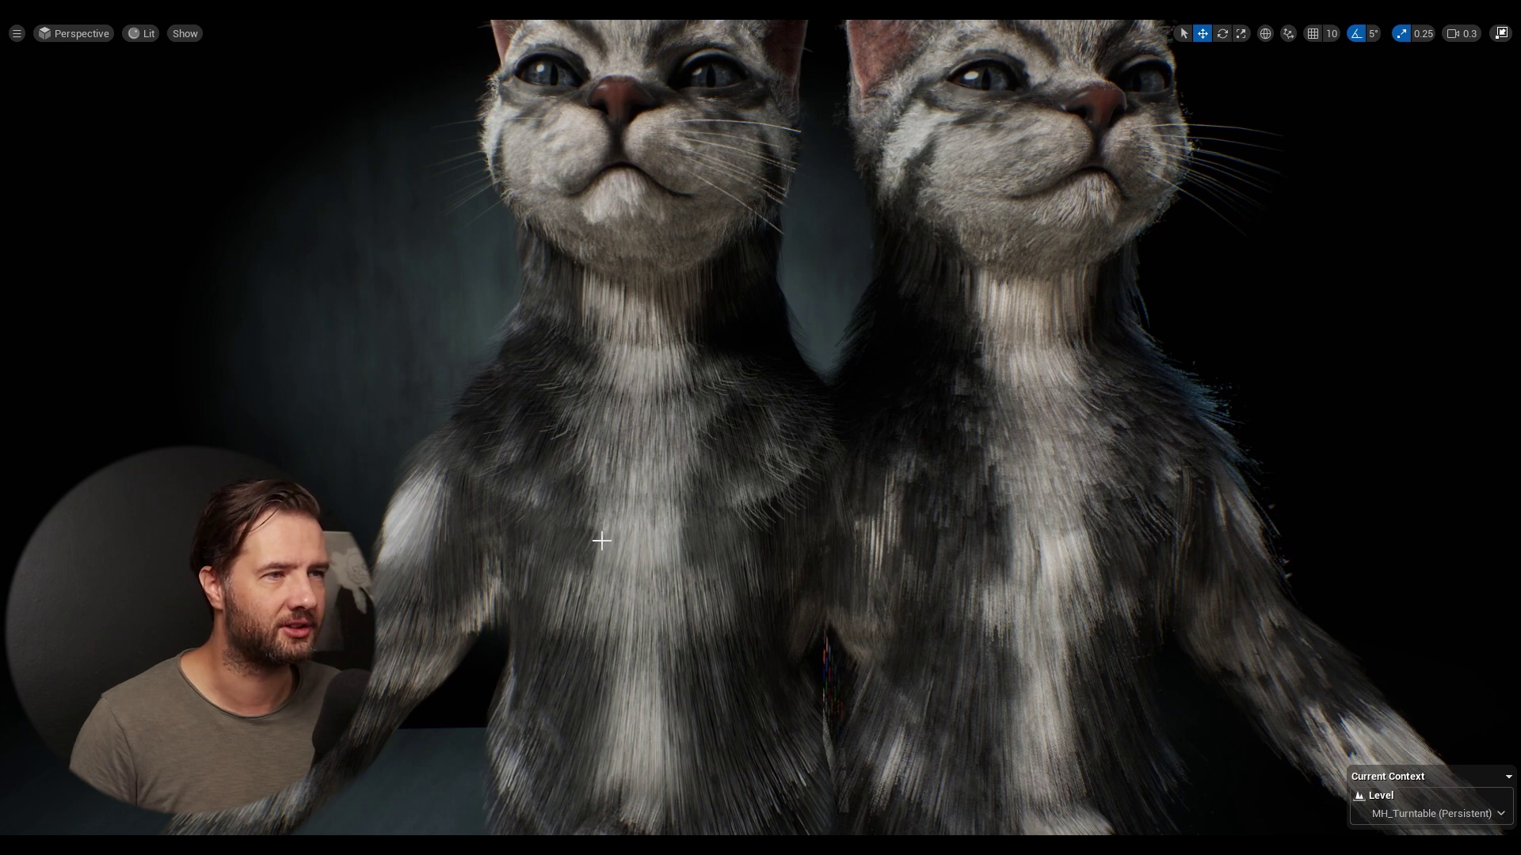
right_drag(1056, 440, 1056, 440)
right_drag(711, 410, 710, 411)
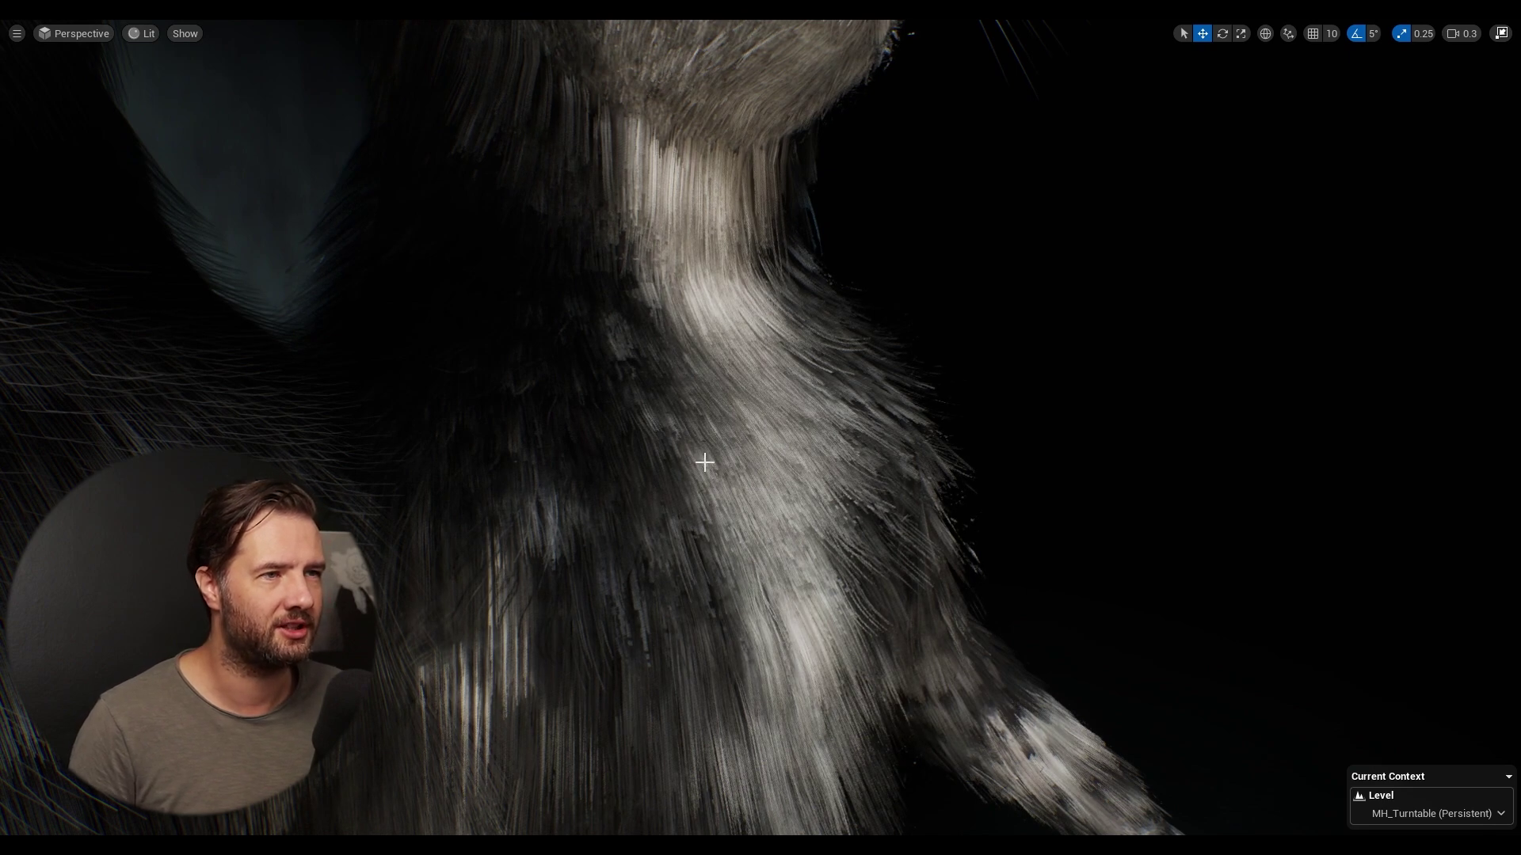
scroll(674, 459, down, 10)
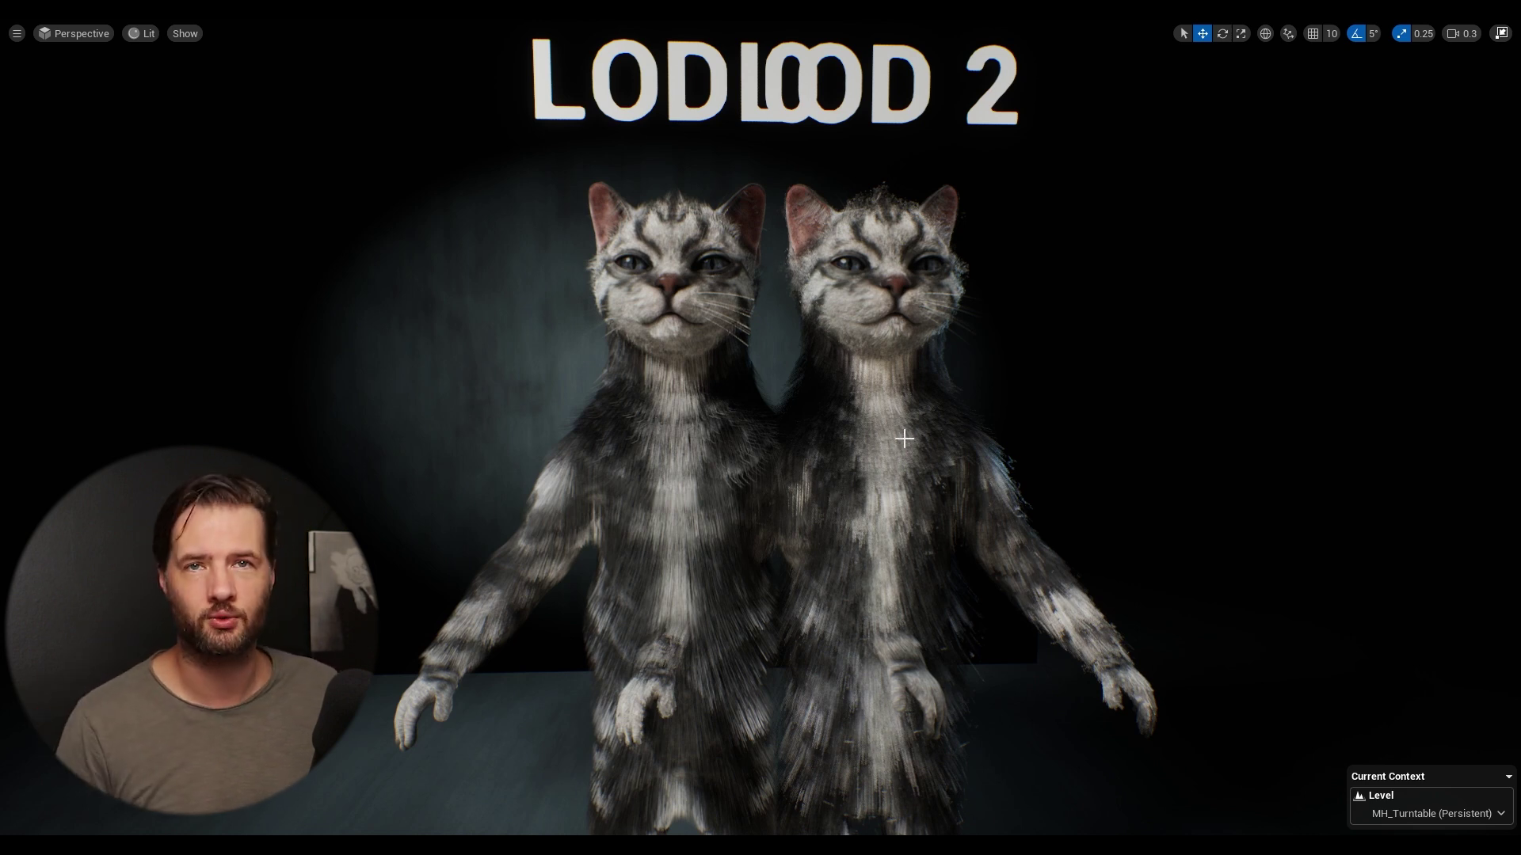
scroll(872, 452, down, 4)
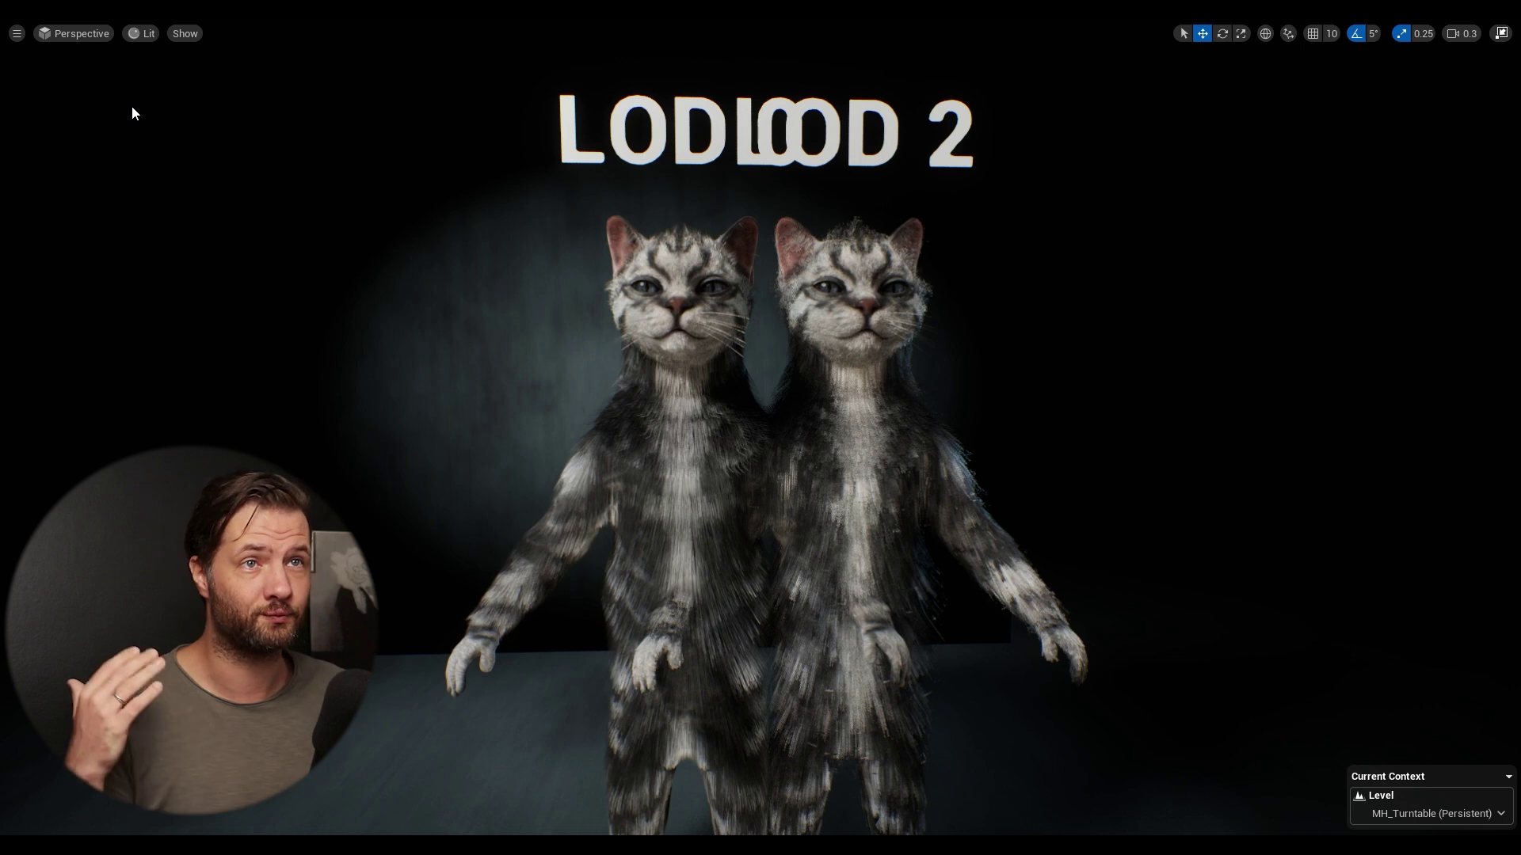
- View both cats' meshes in Wireframe mode, then exit the full-screen viewport with F11
click(143, 33)
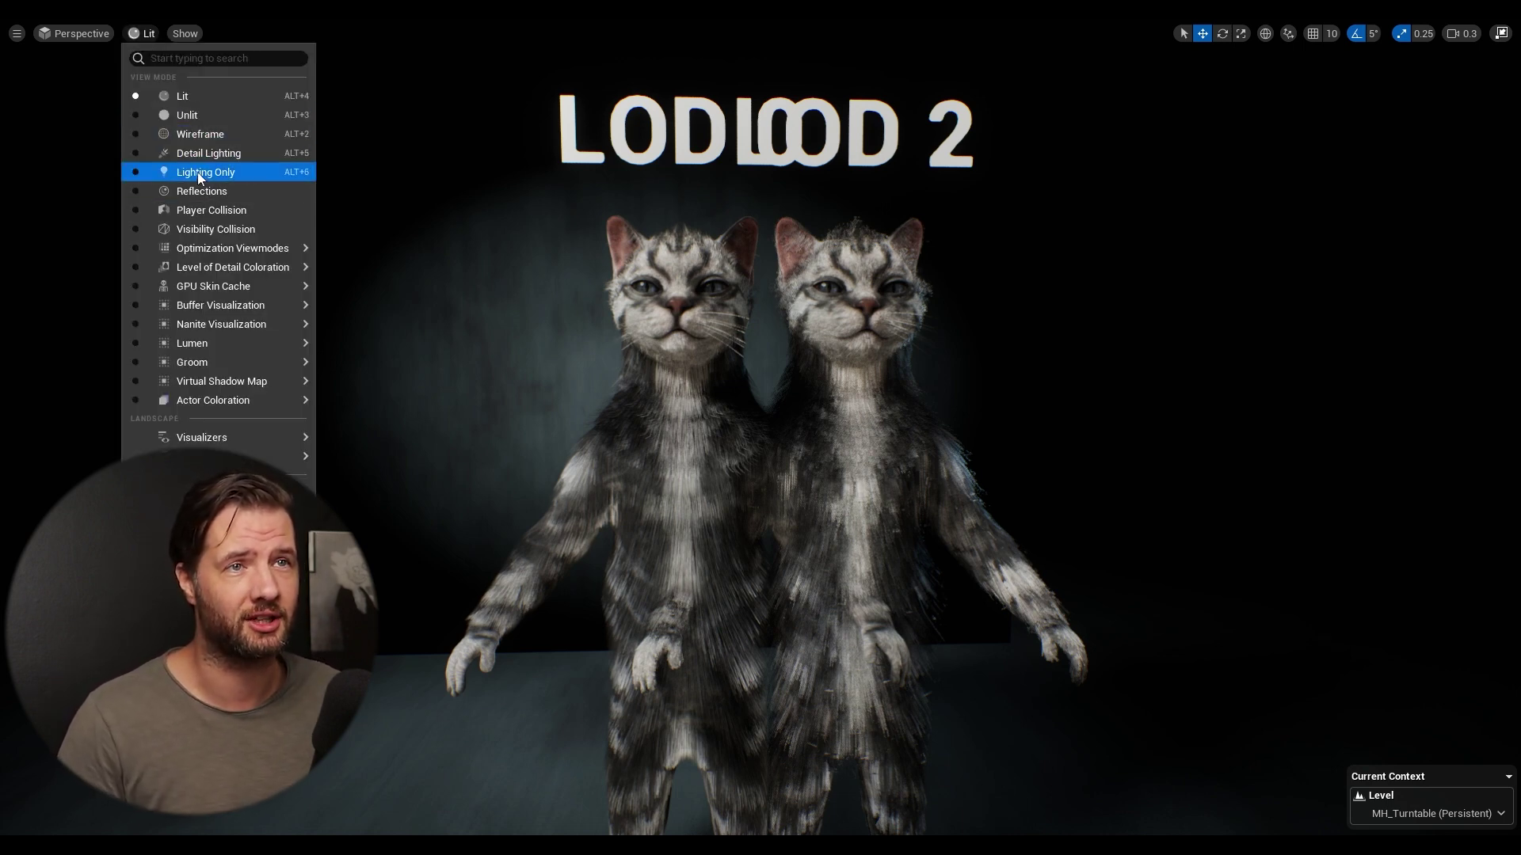
click(198, 134)
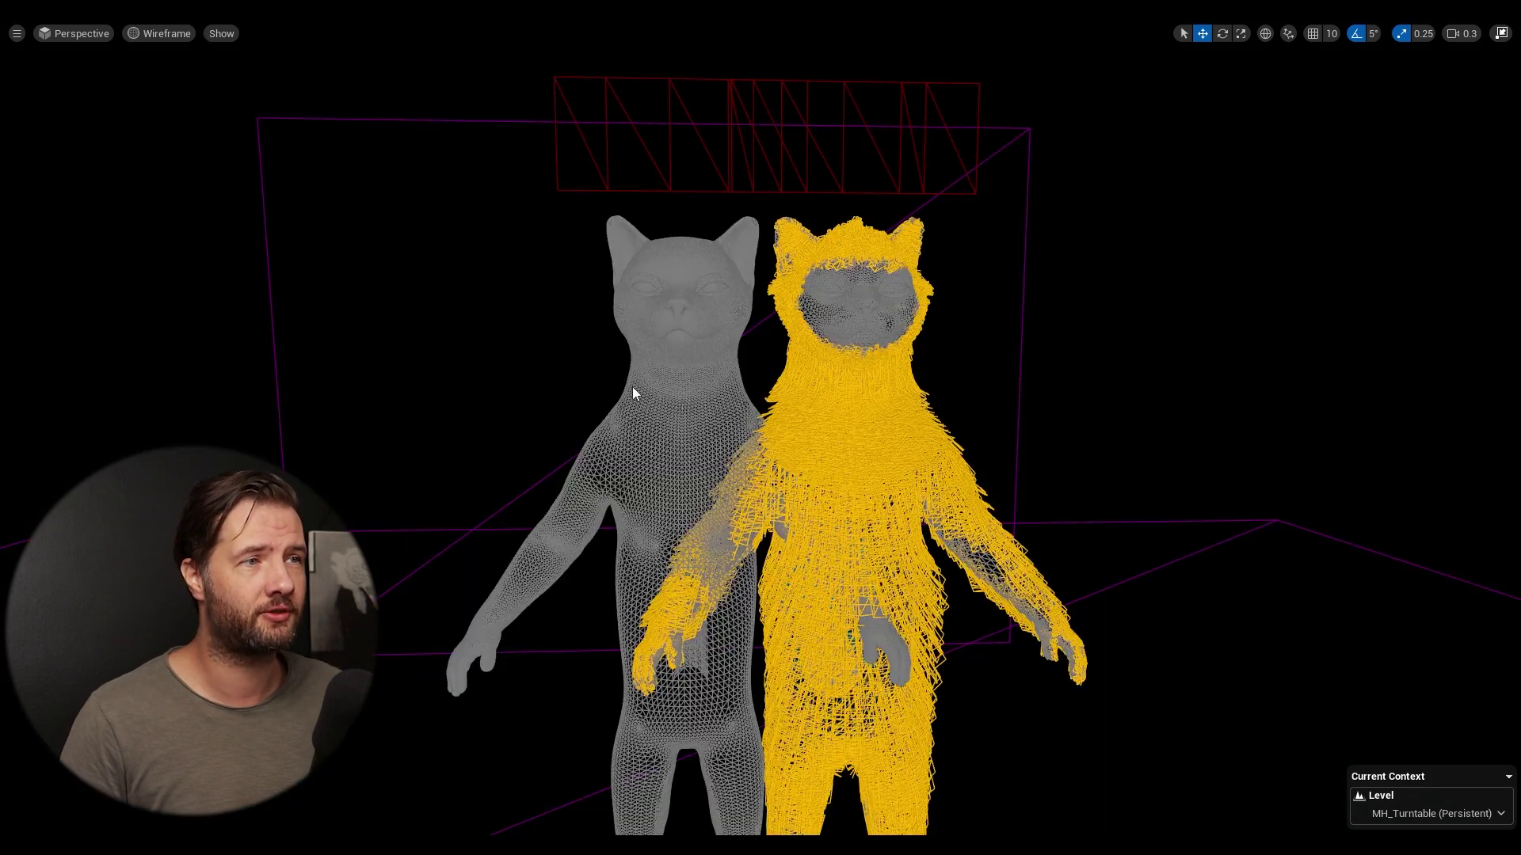
scroll(605, 413, up, 3)
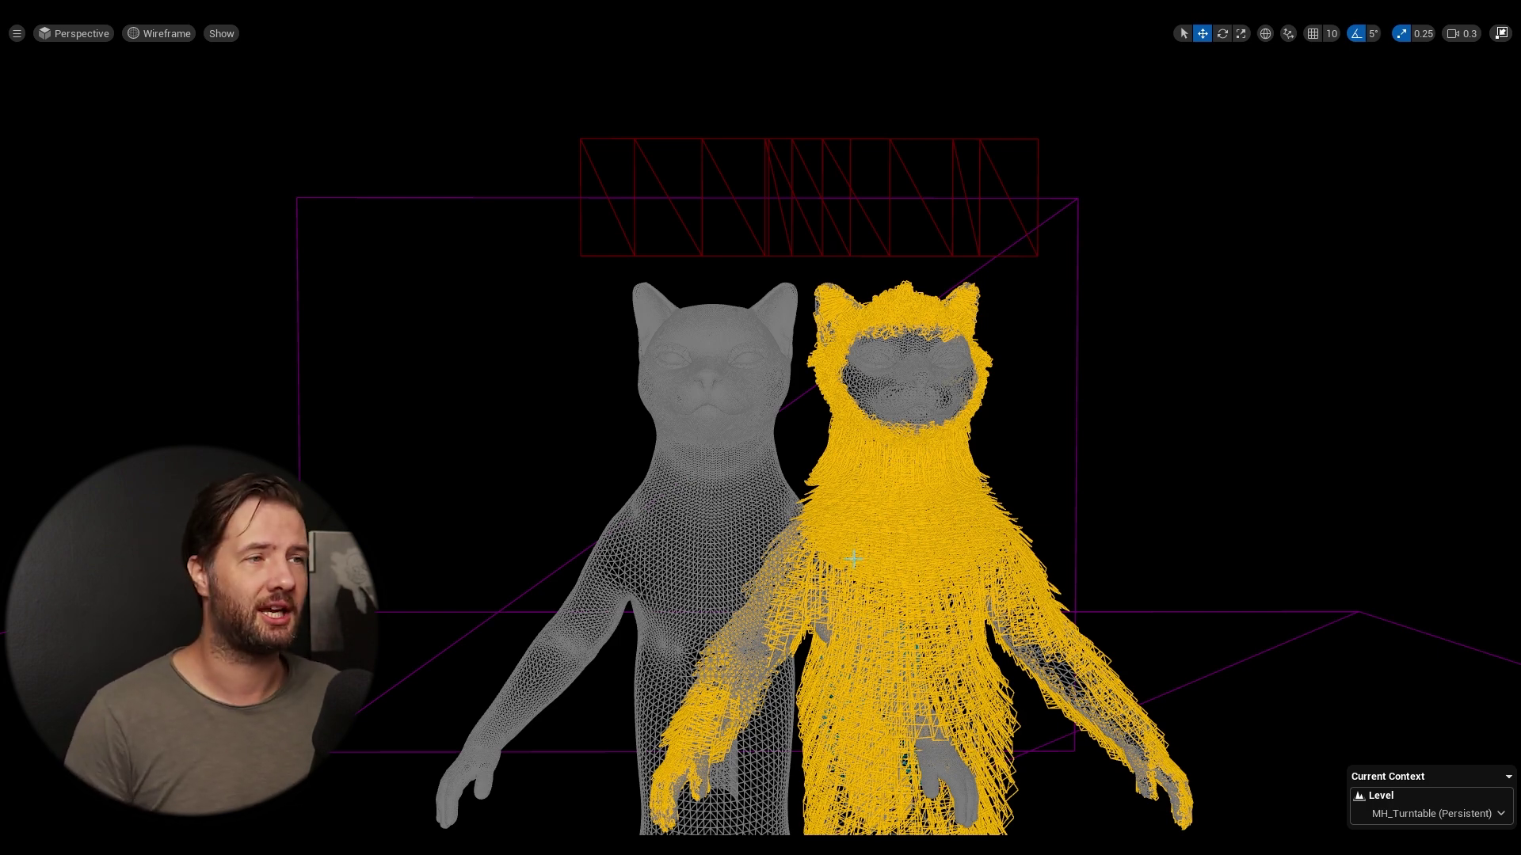
right_drag(930, 609, 961, 595)
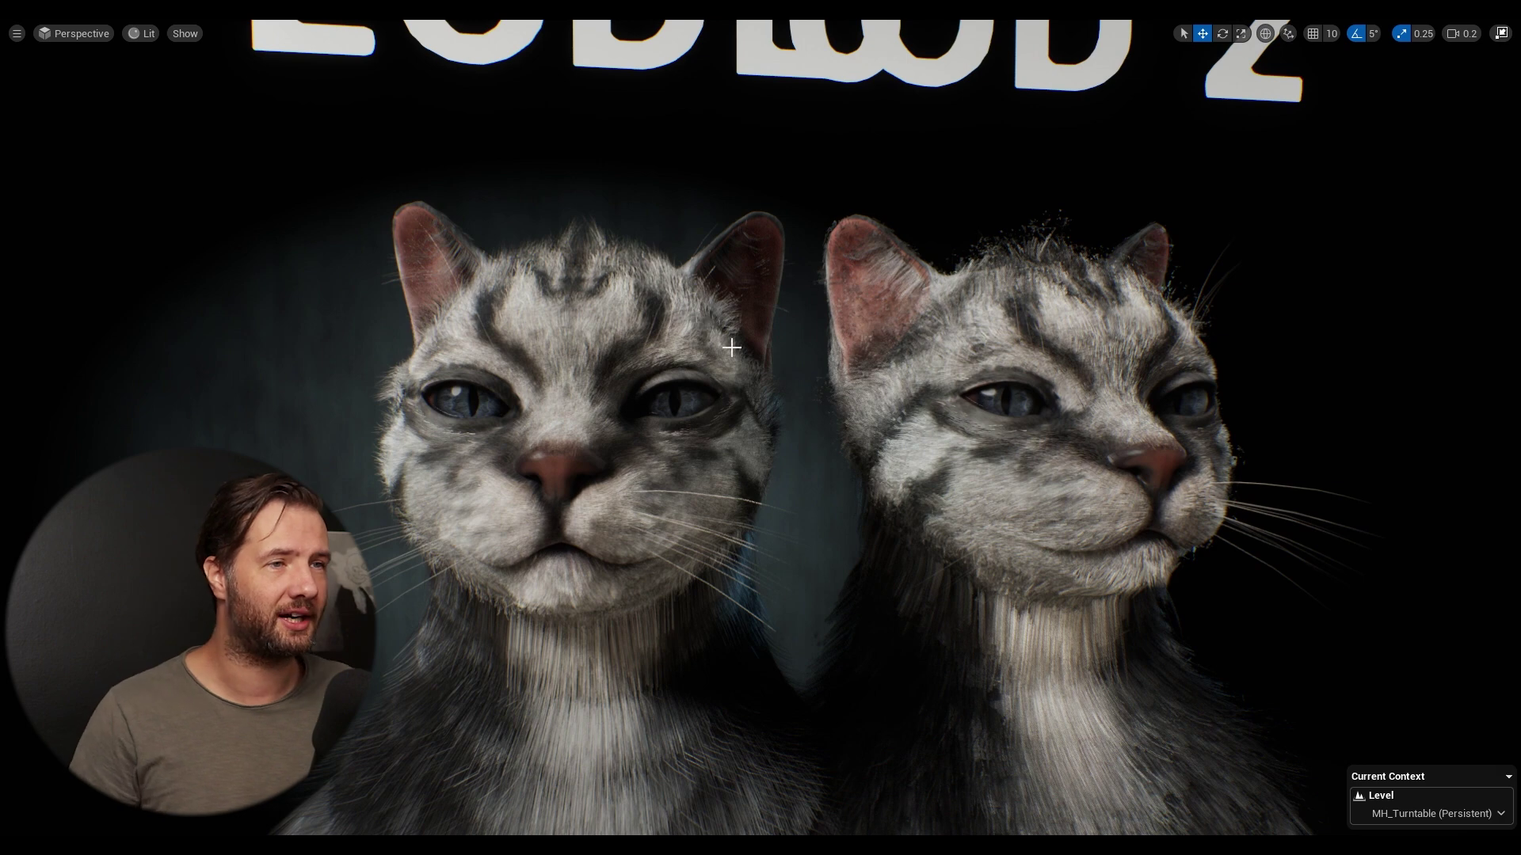
scroll(758, 379, down, 6)
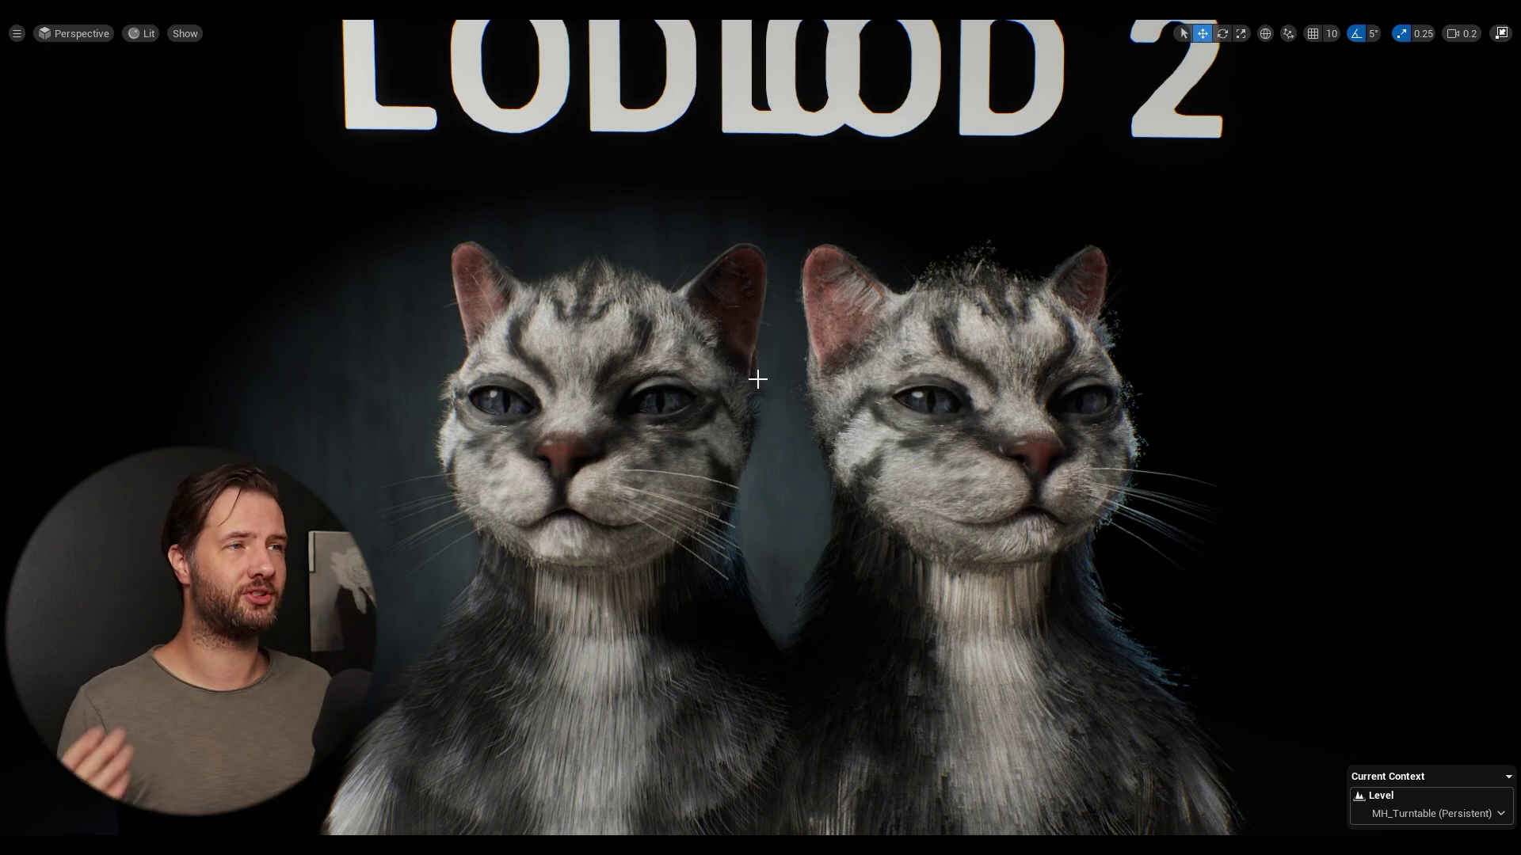
key(F11)
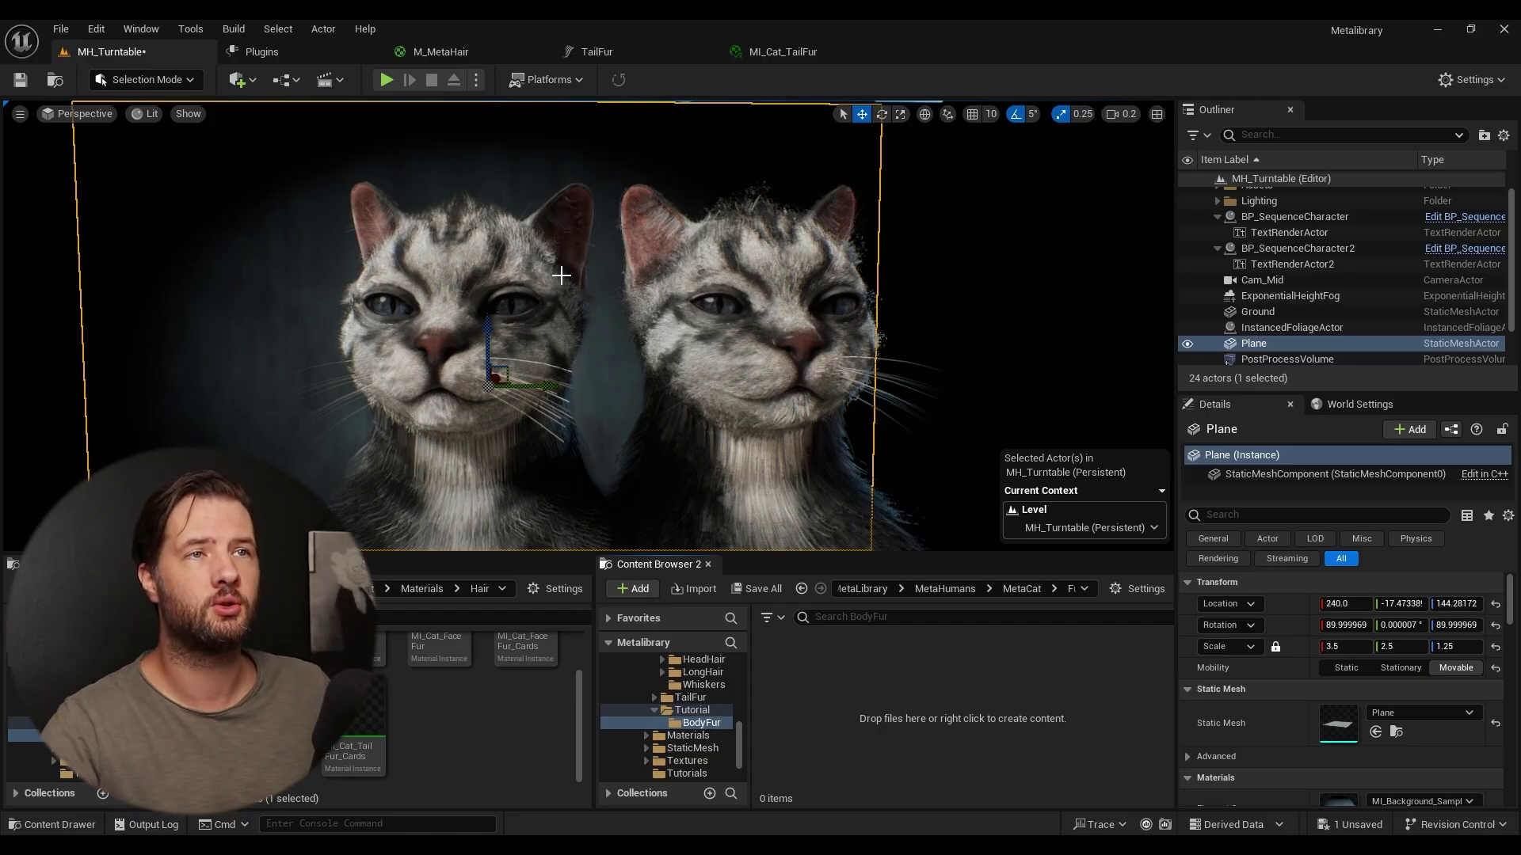
click(96, 29)
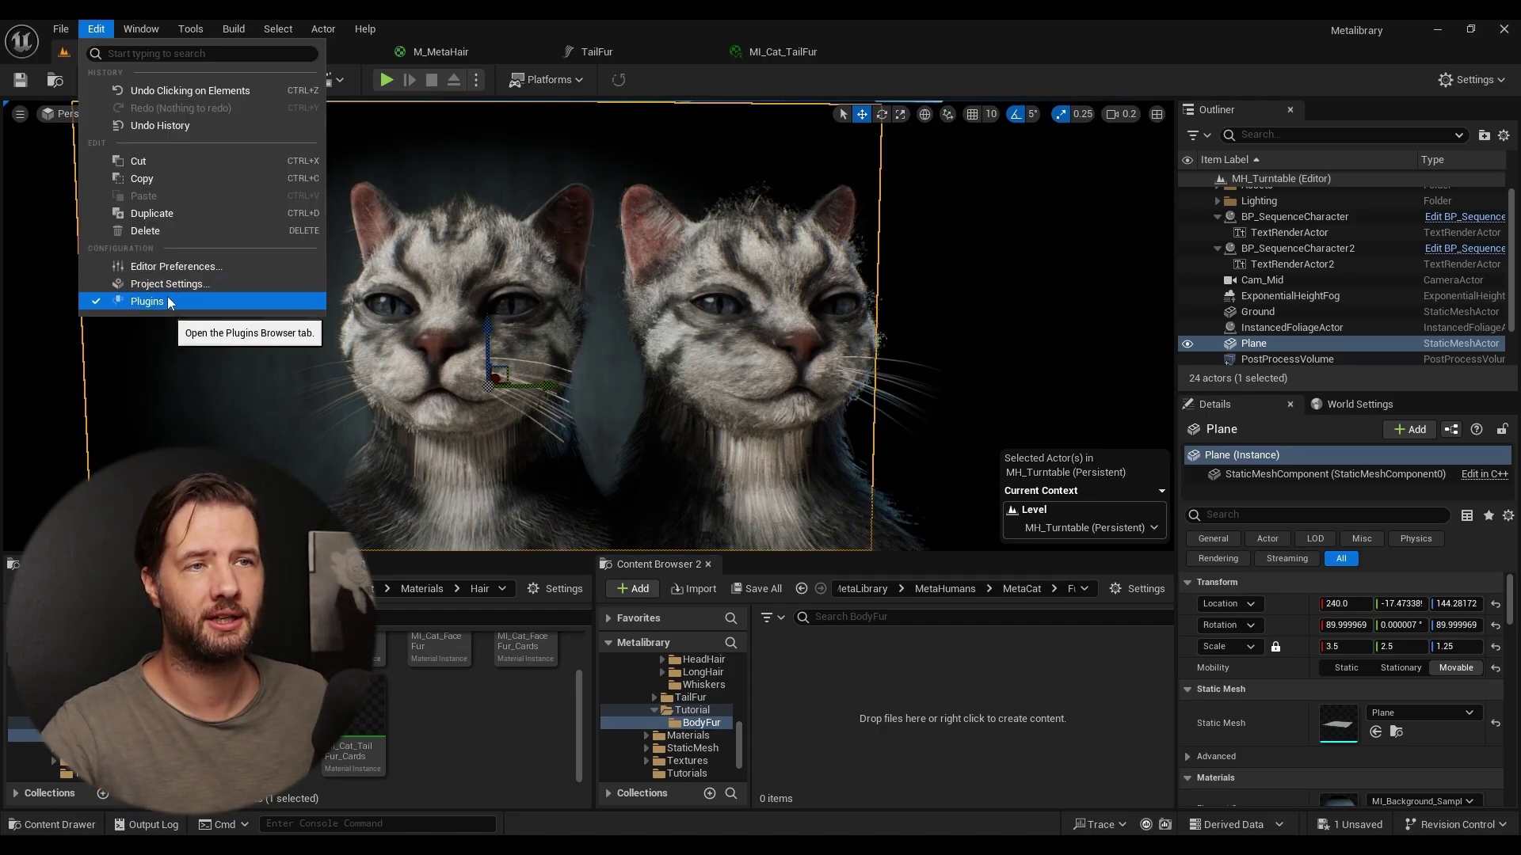
click(139, 298)
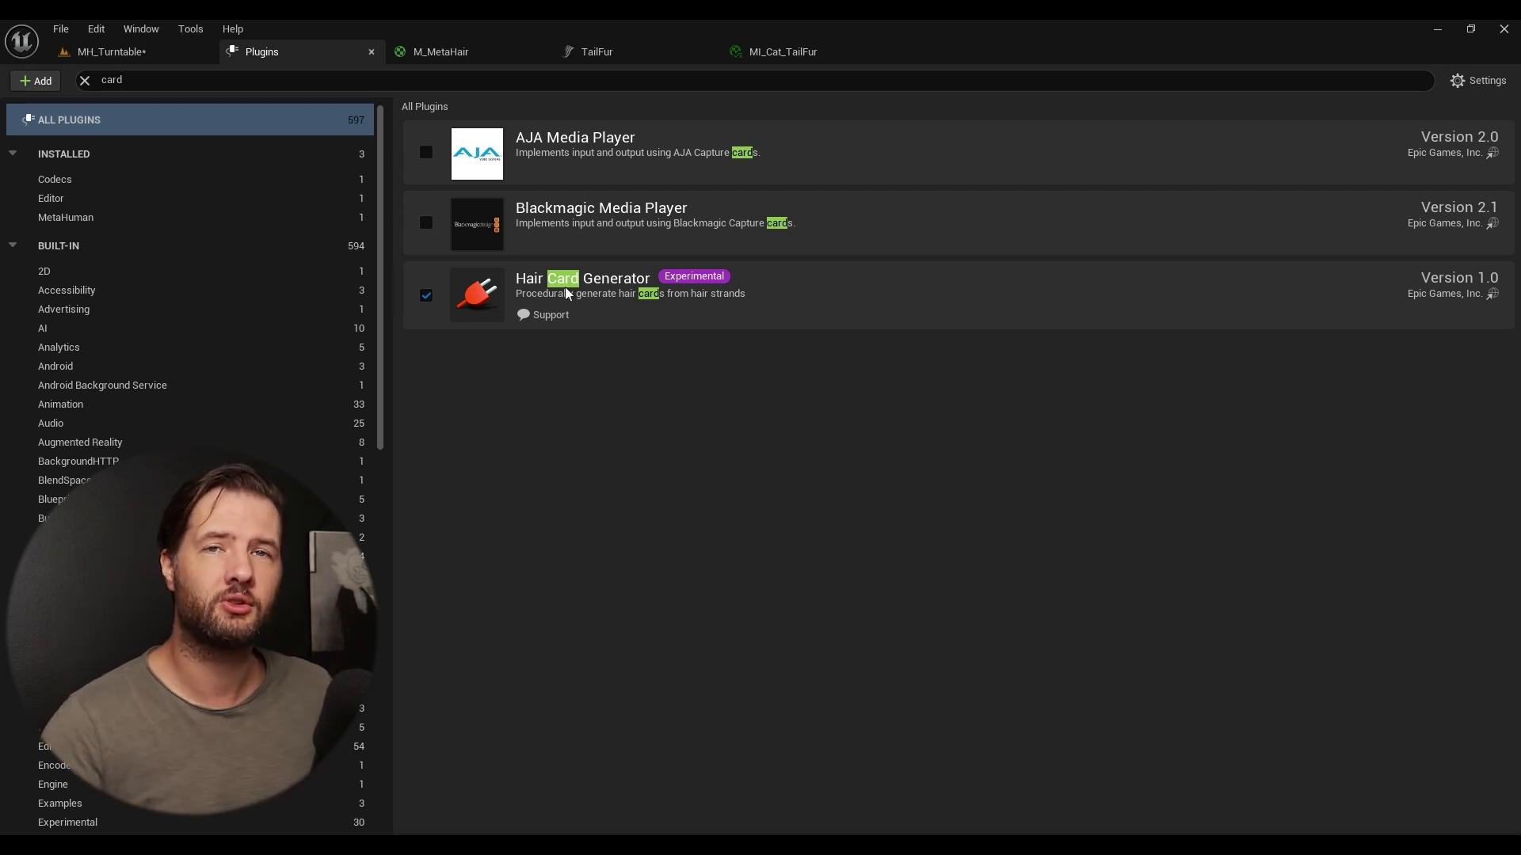
click(111, 51)
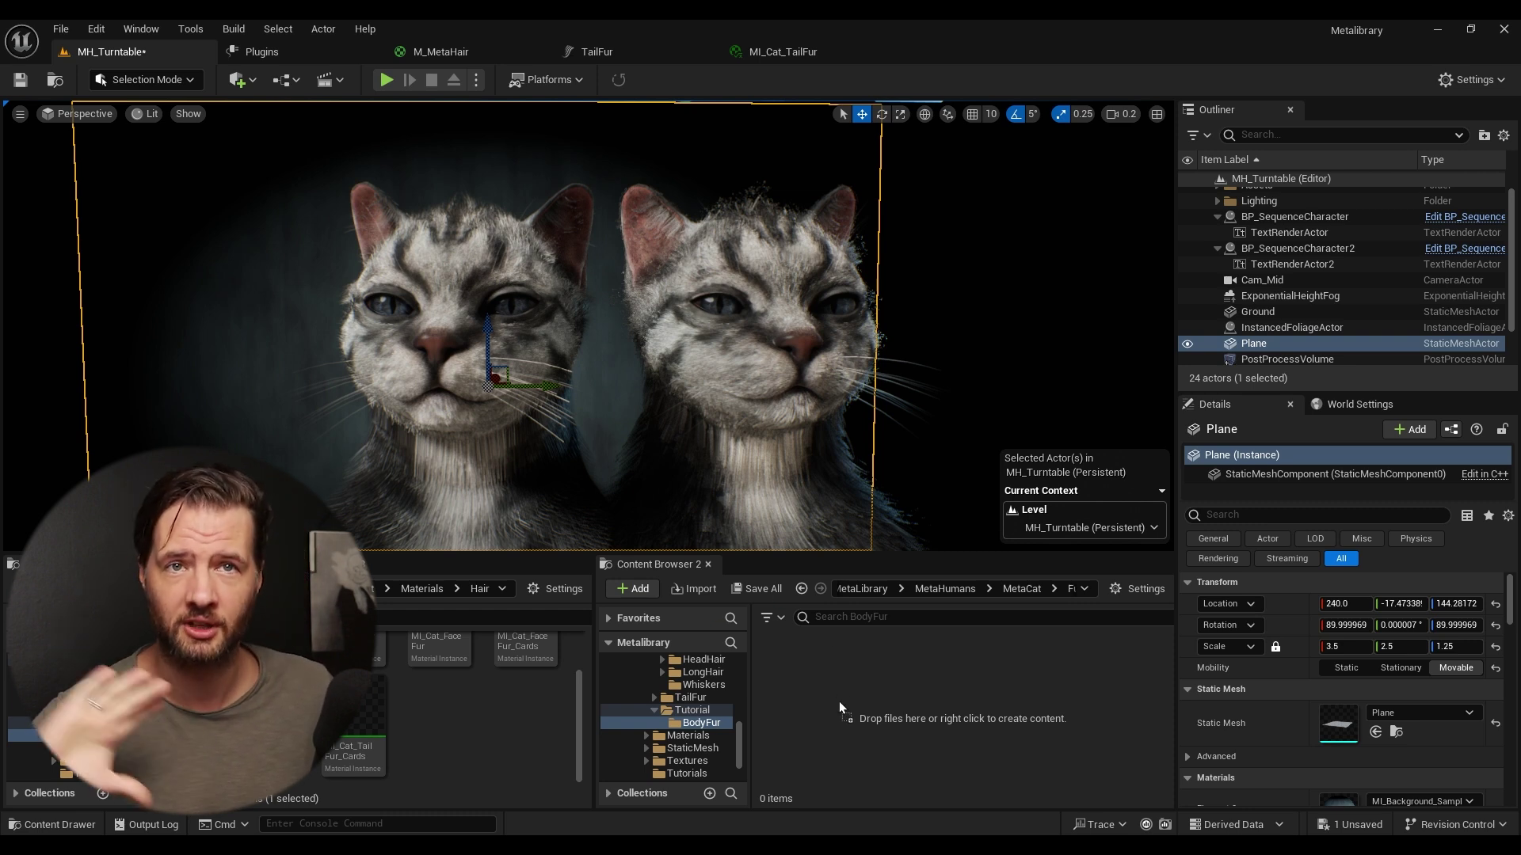
- Import CatBody.abc into the BodyFur folder and open the new CatBody groom
drag(840, 703, 840, 702)
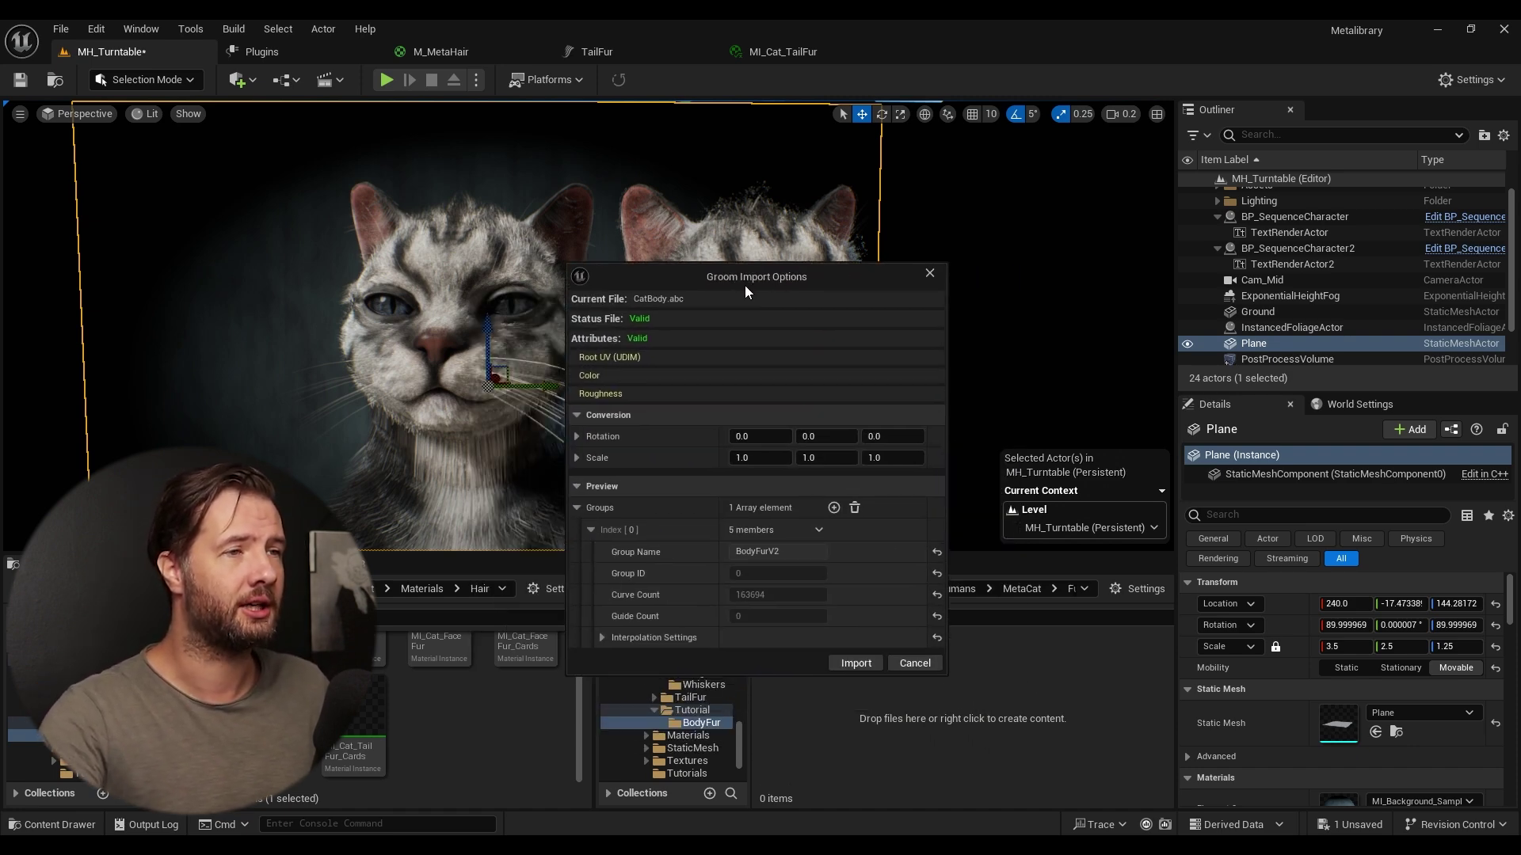
click(849, 666)
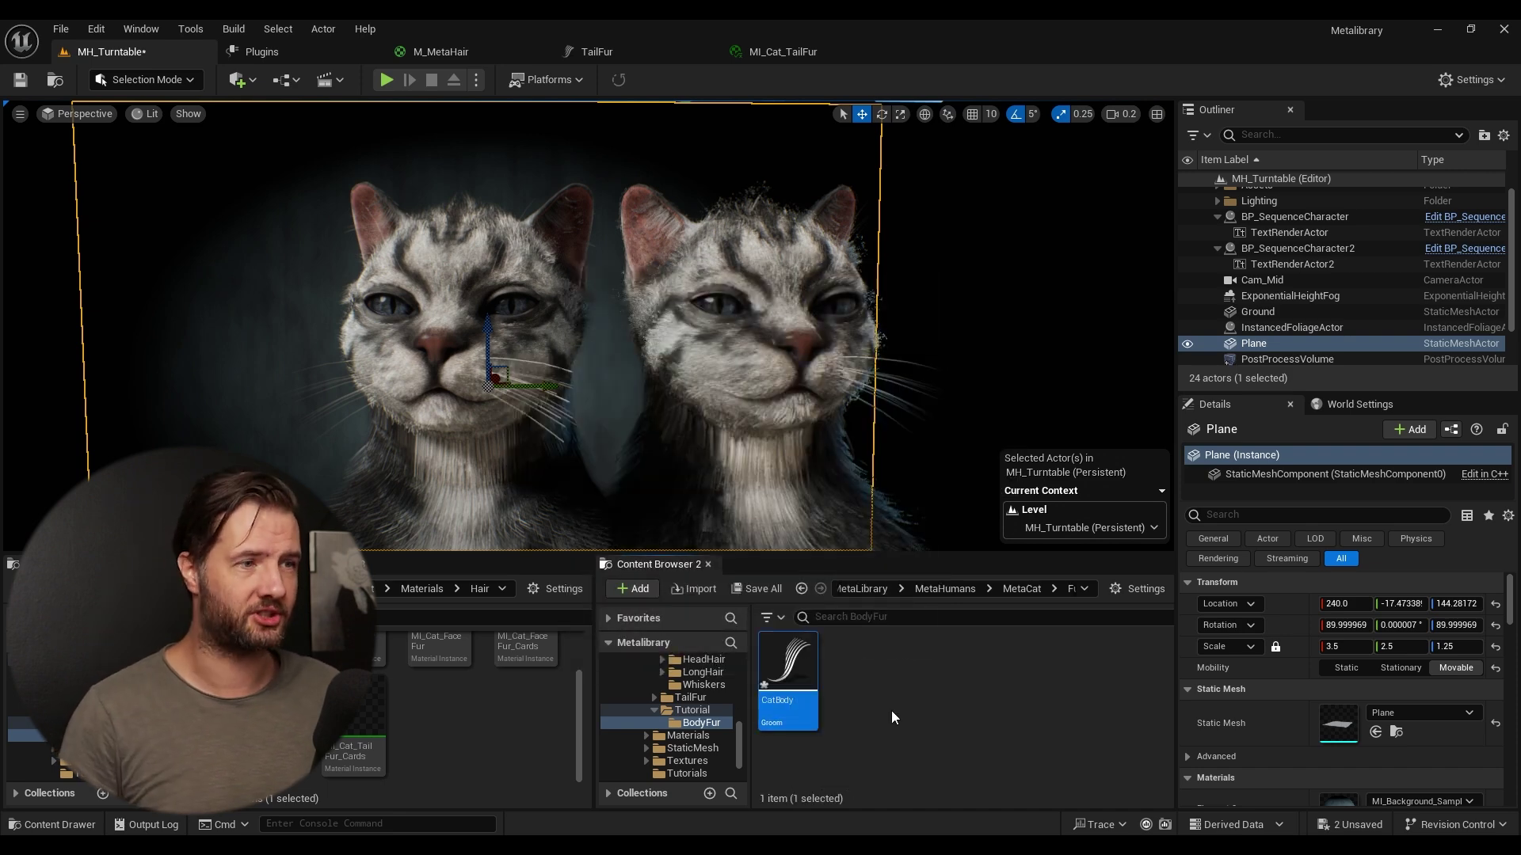
click(790, 687)
double_click(797, 687)
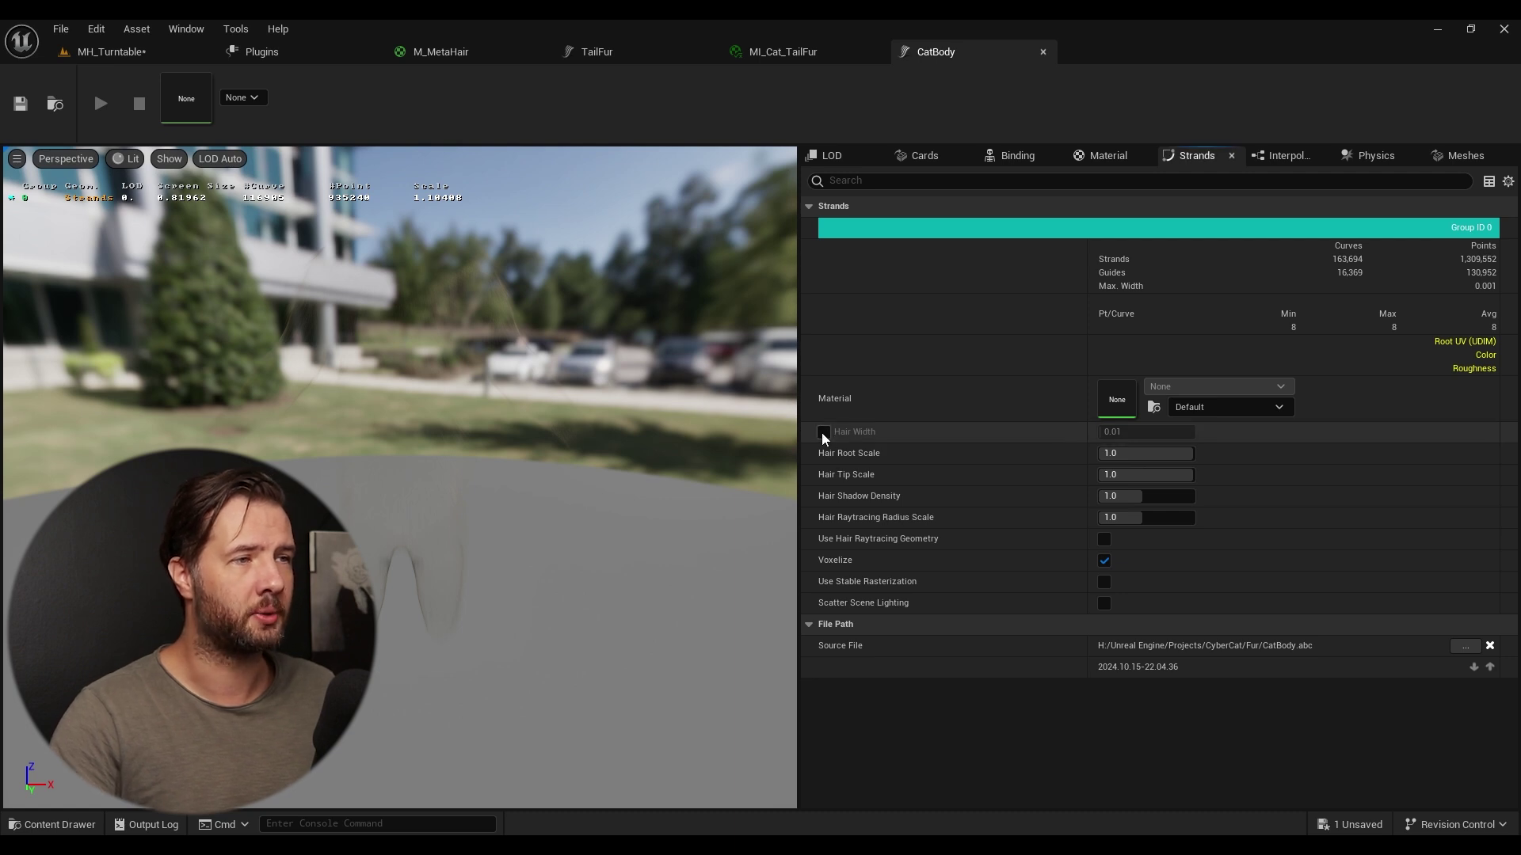
- Give the CatBody strands a Hair Width override of 0.01 and Hair Tip Scale 0.1
click(823, 432)
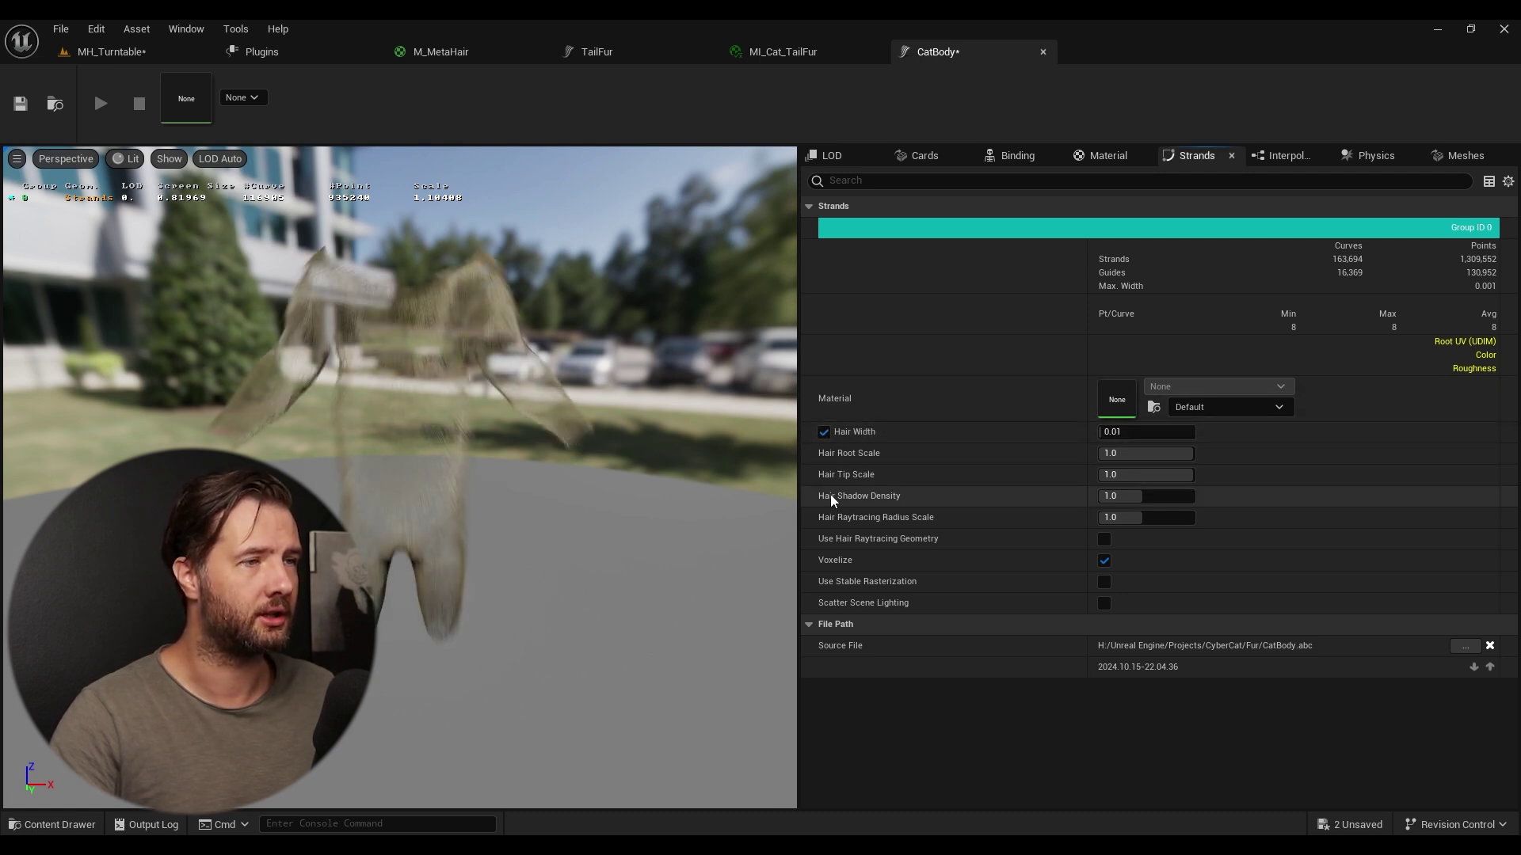
click(1142, 478)
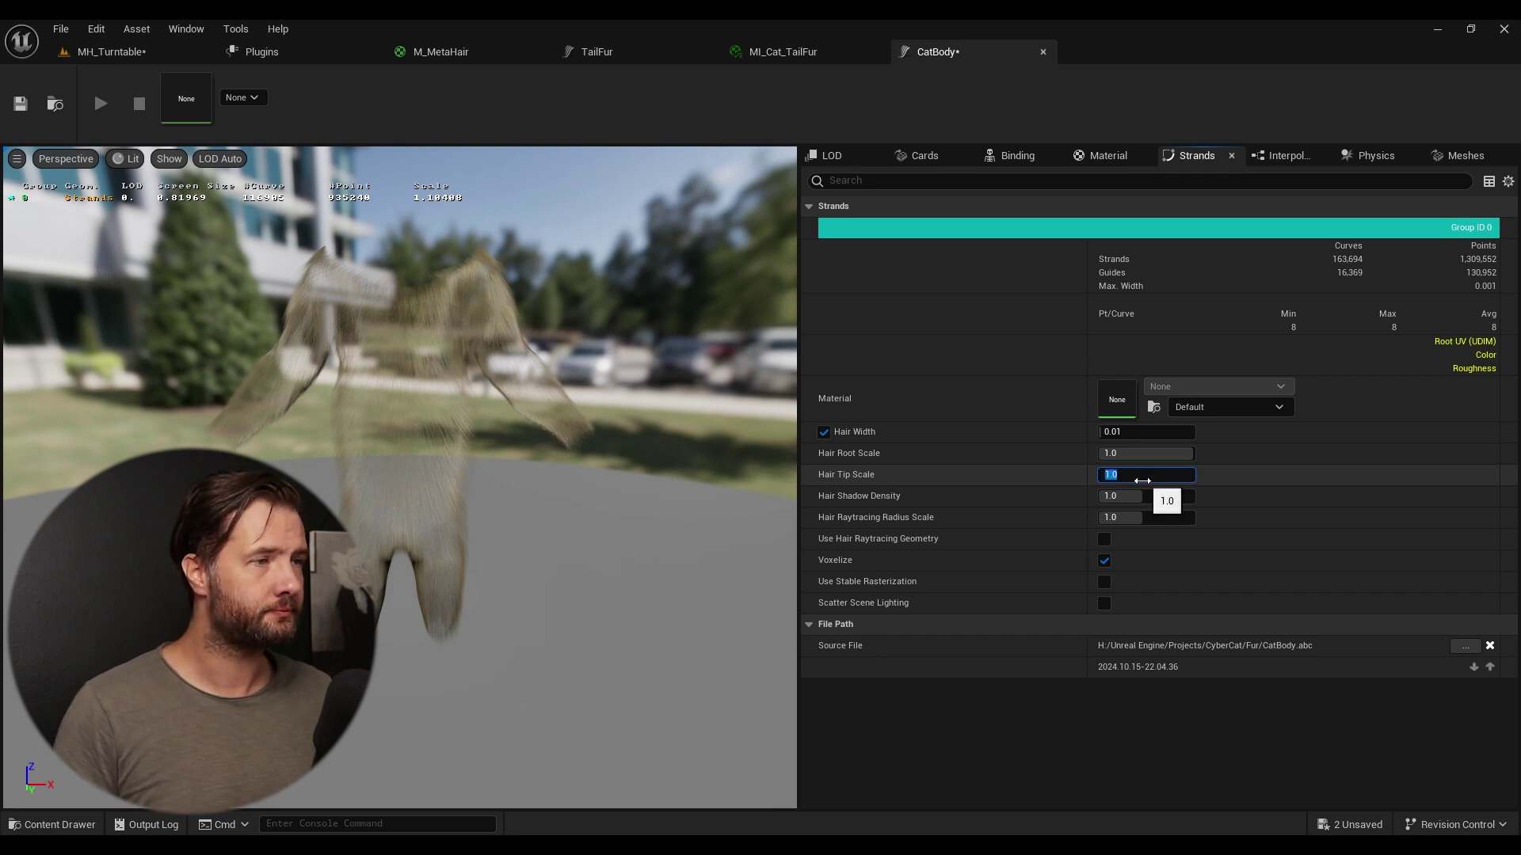
text(0.1)
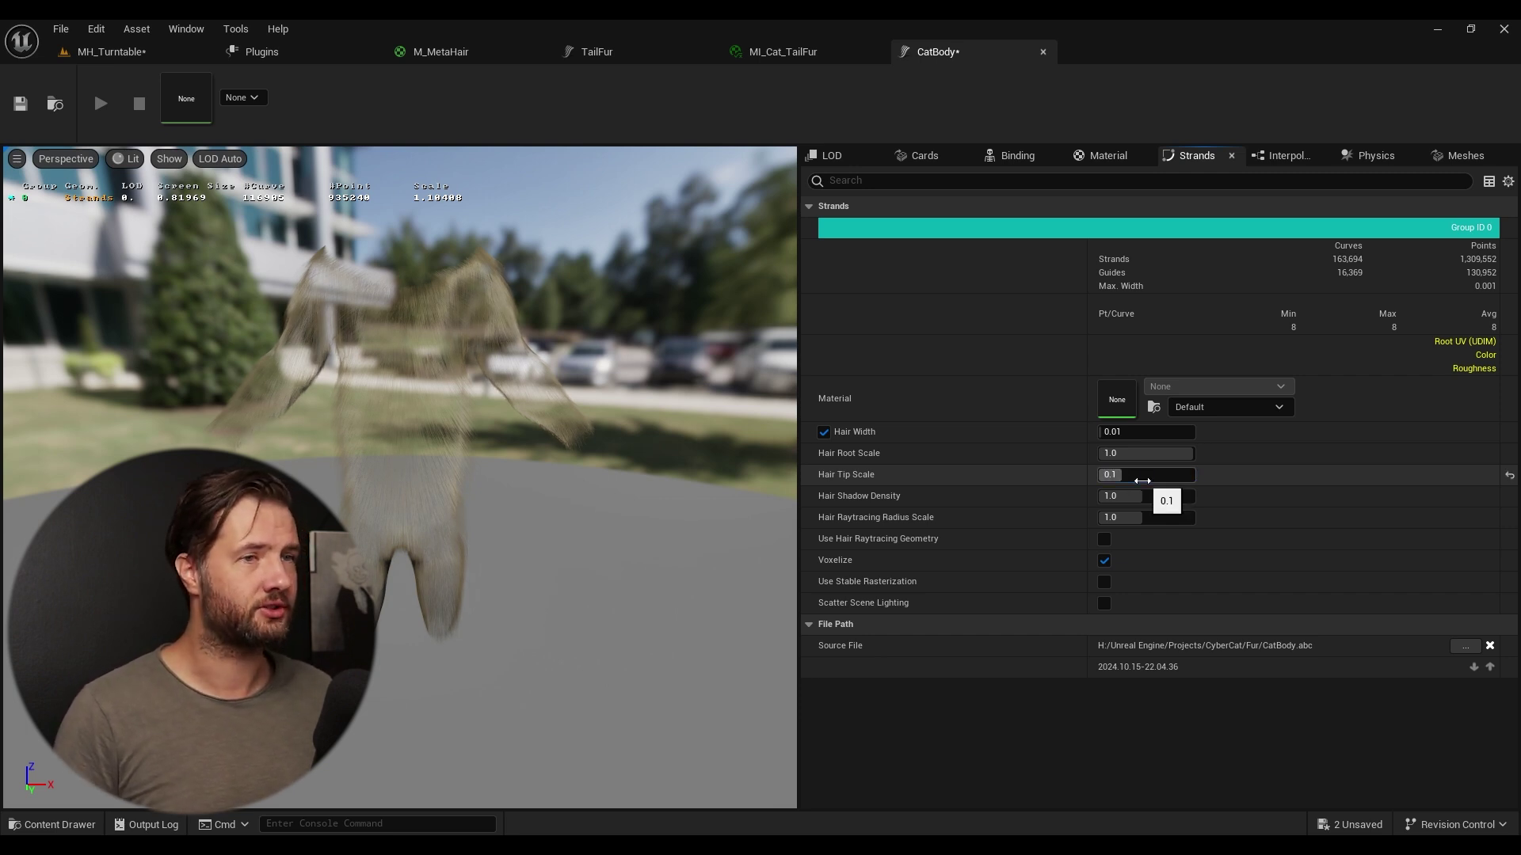
key(Return)
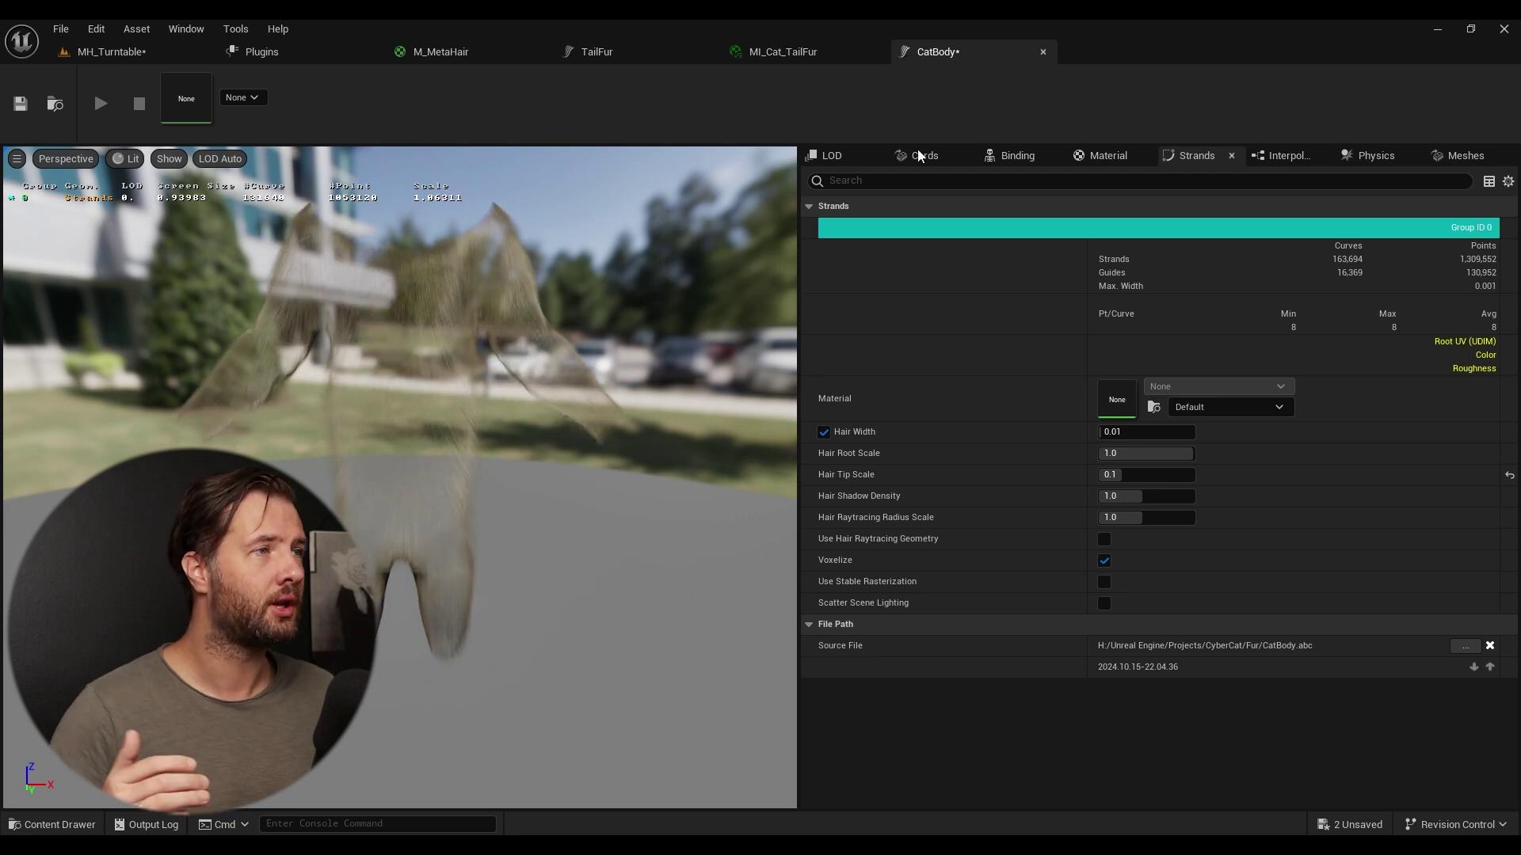
- Add two material slots to the CatBody groom and assign the hair material to Element 0
click(1109, 157)
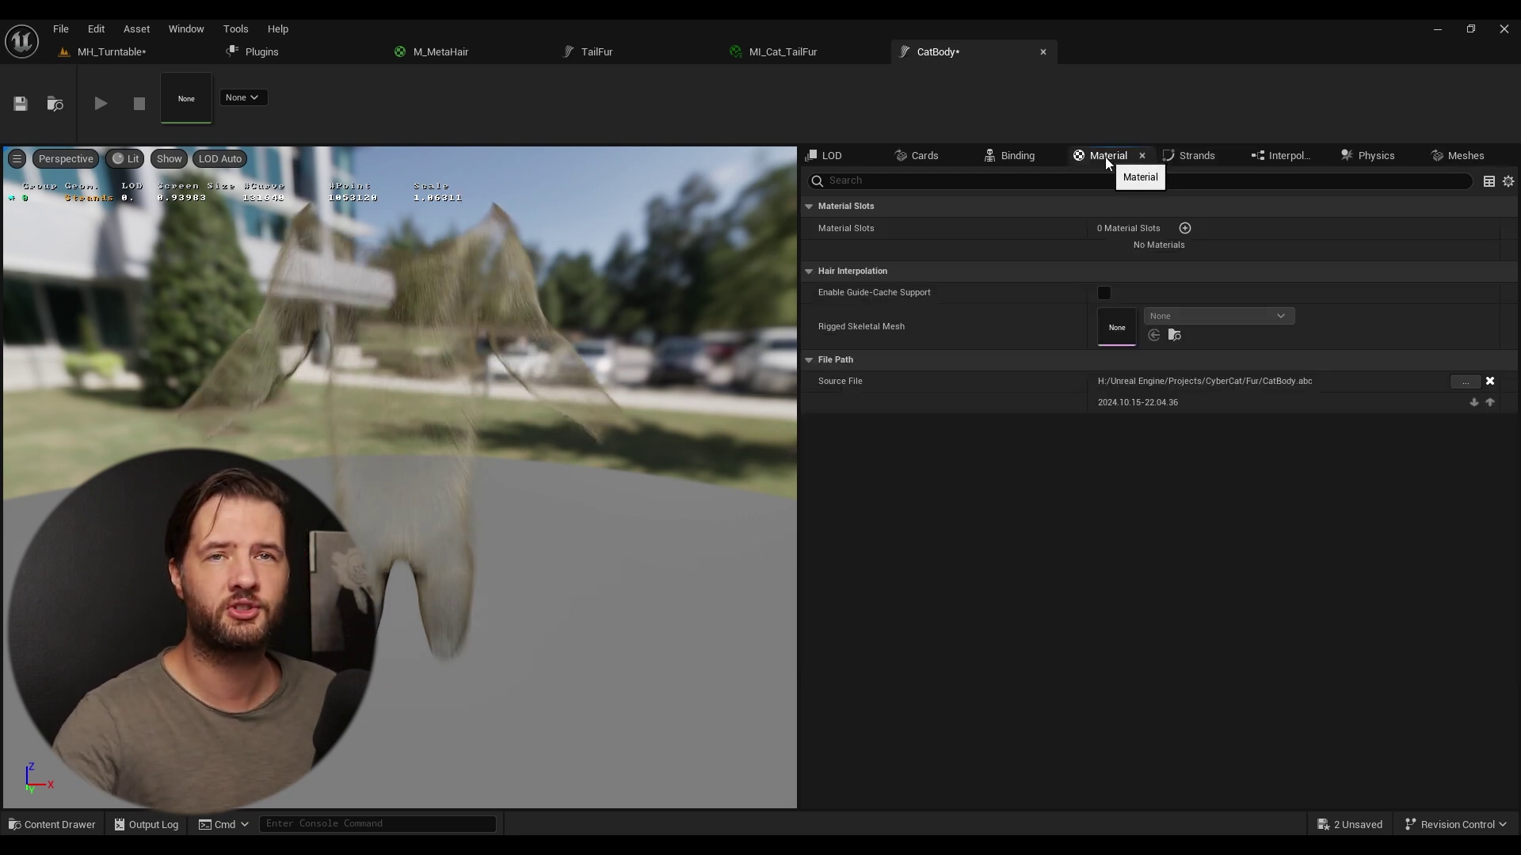
click(1186, 228)
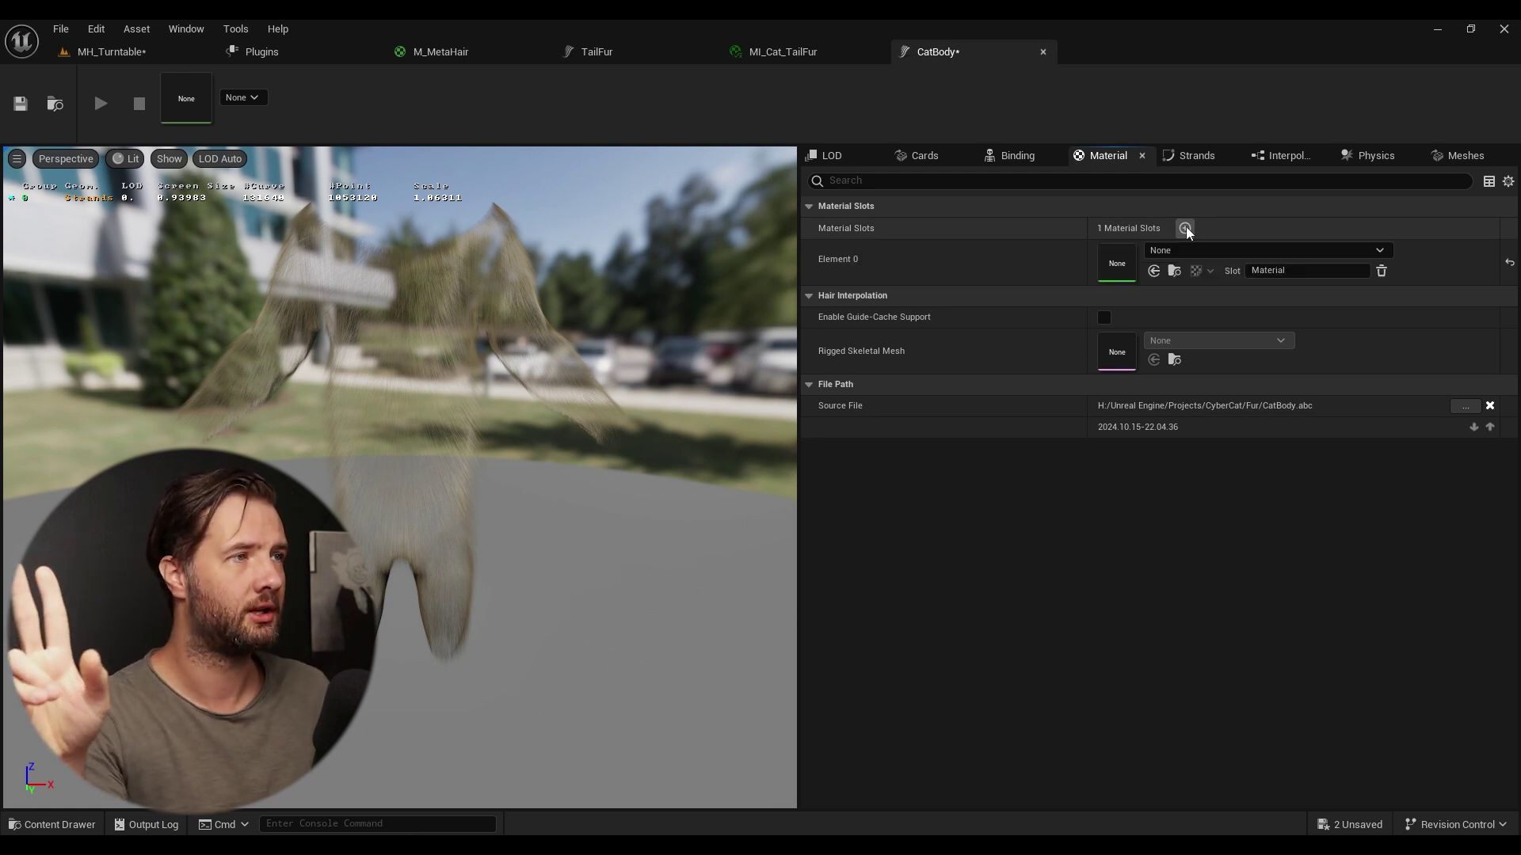
click(1185, 228)
click(1185, 252)
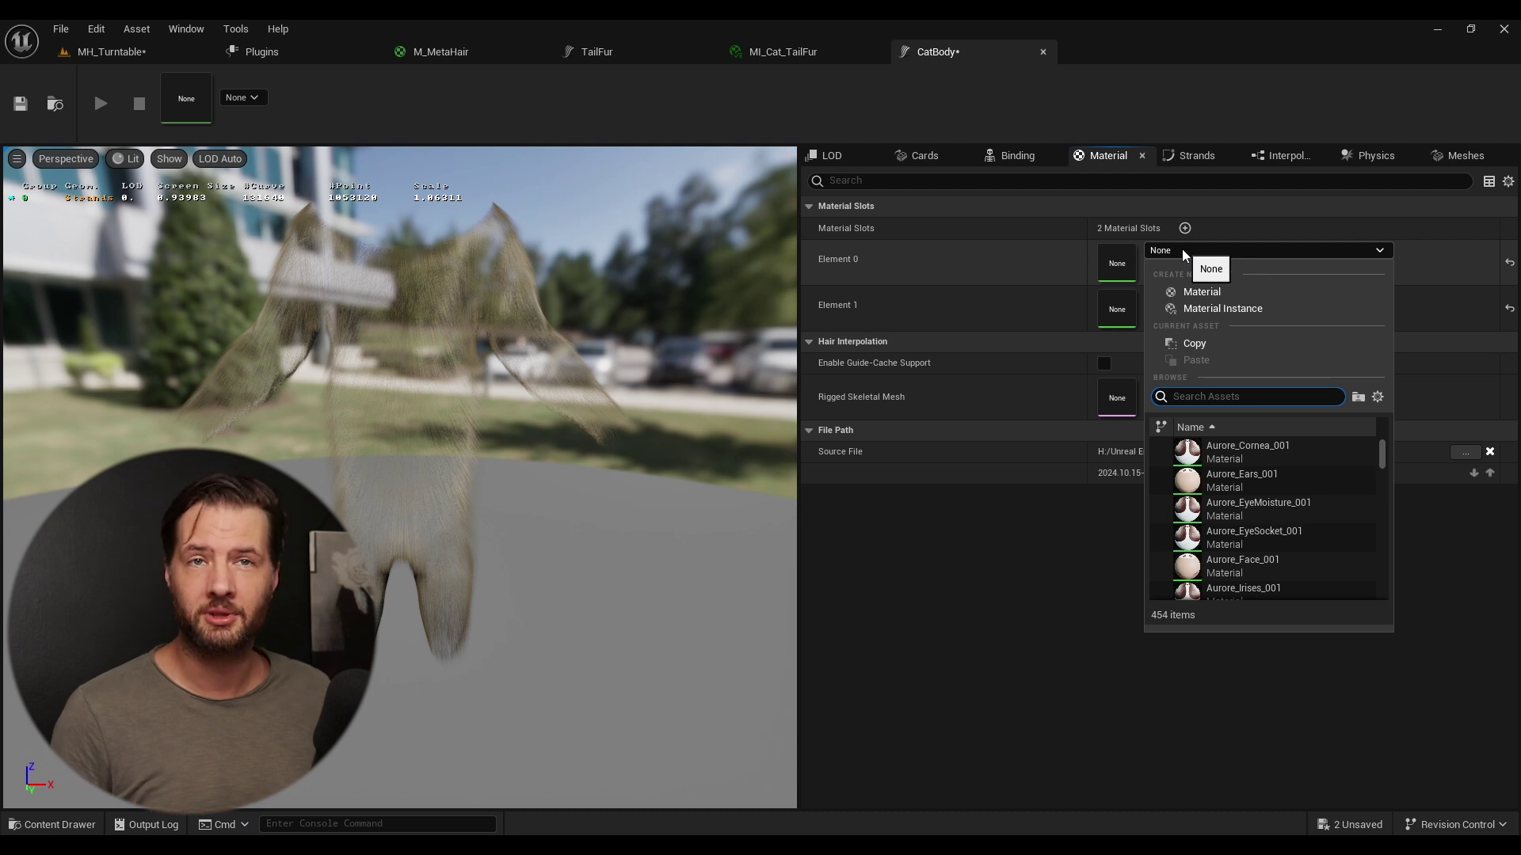
text(hair)
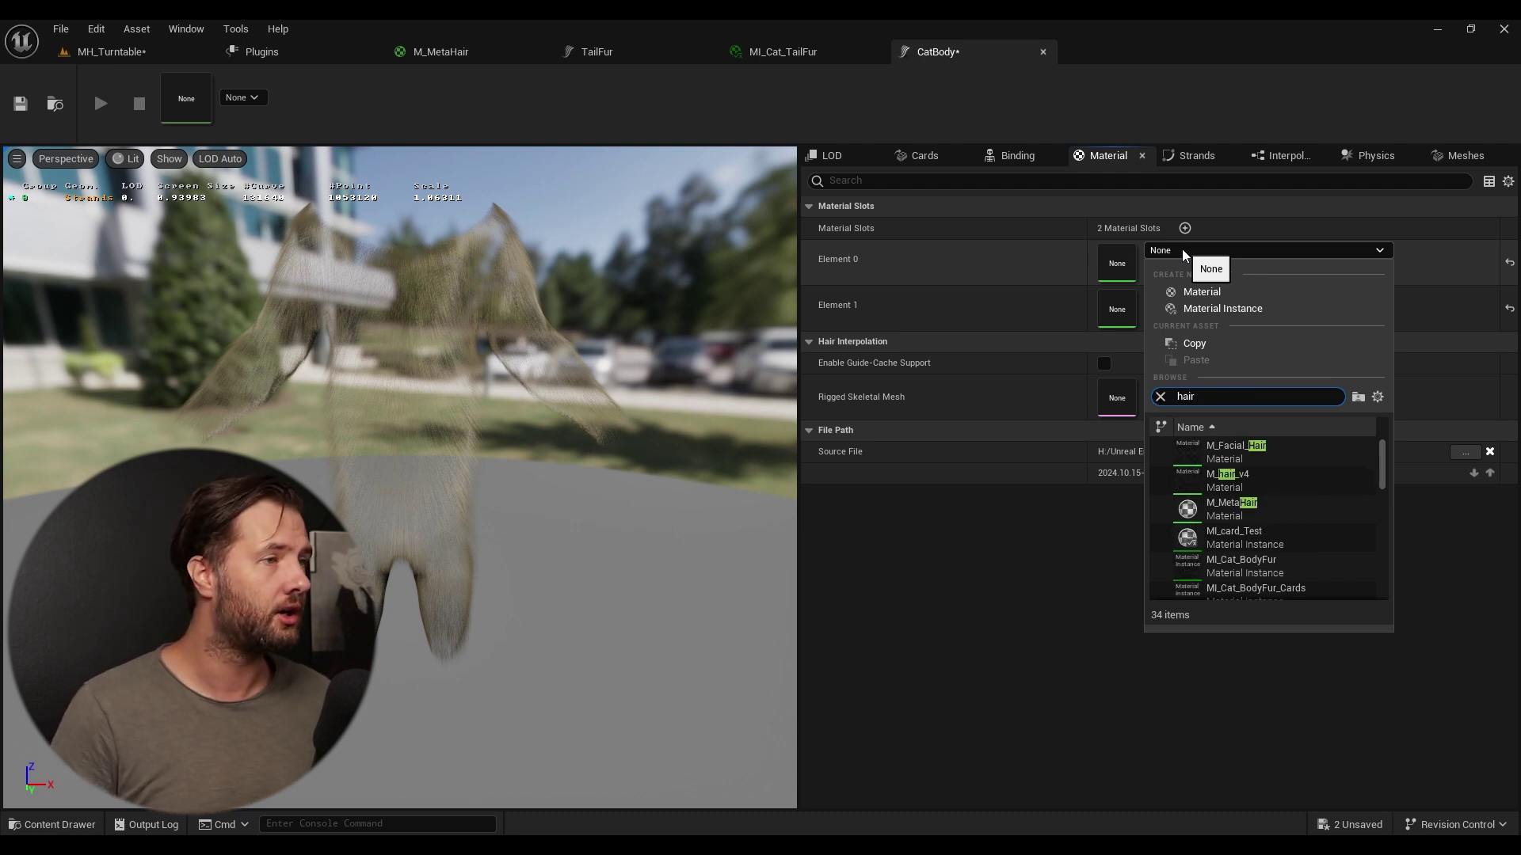
click(1243, 451)
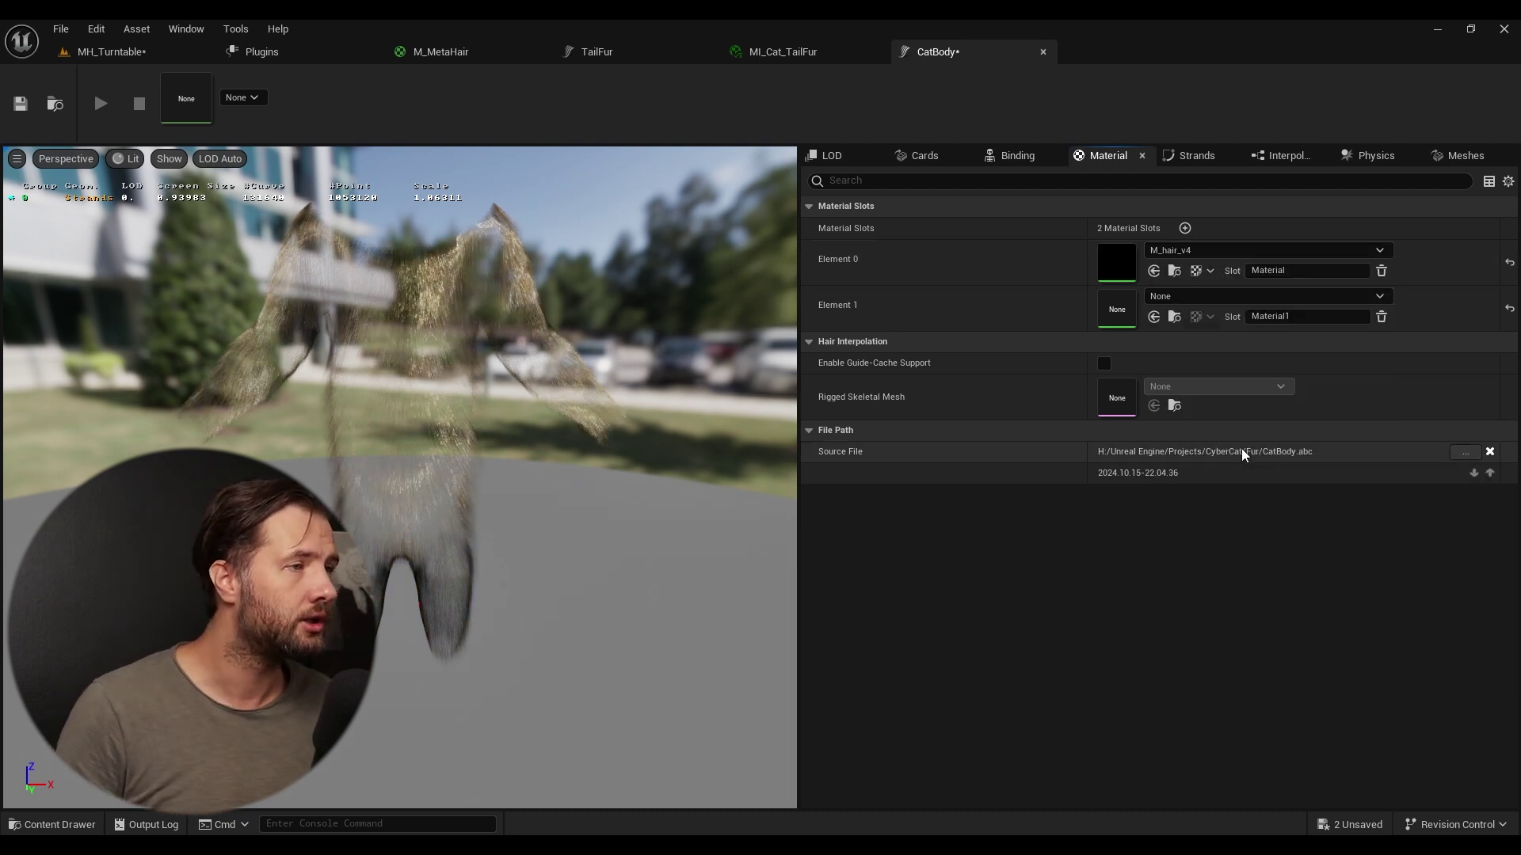
- Assign MI_Hair_Cards to the groom's Element 1 material slot
click(1227, 298)
text(hair card)
key(Return)
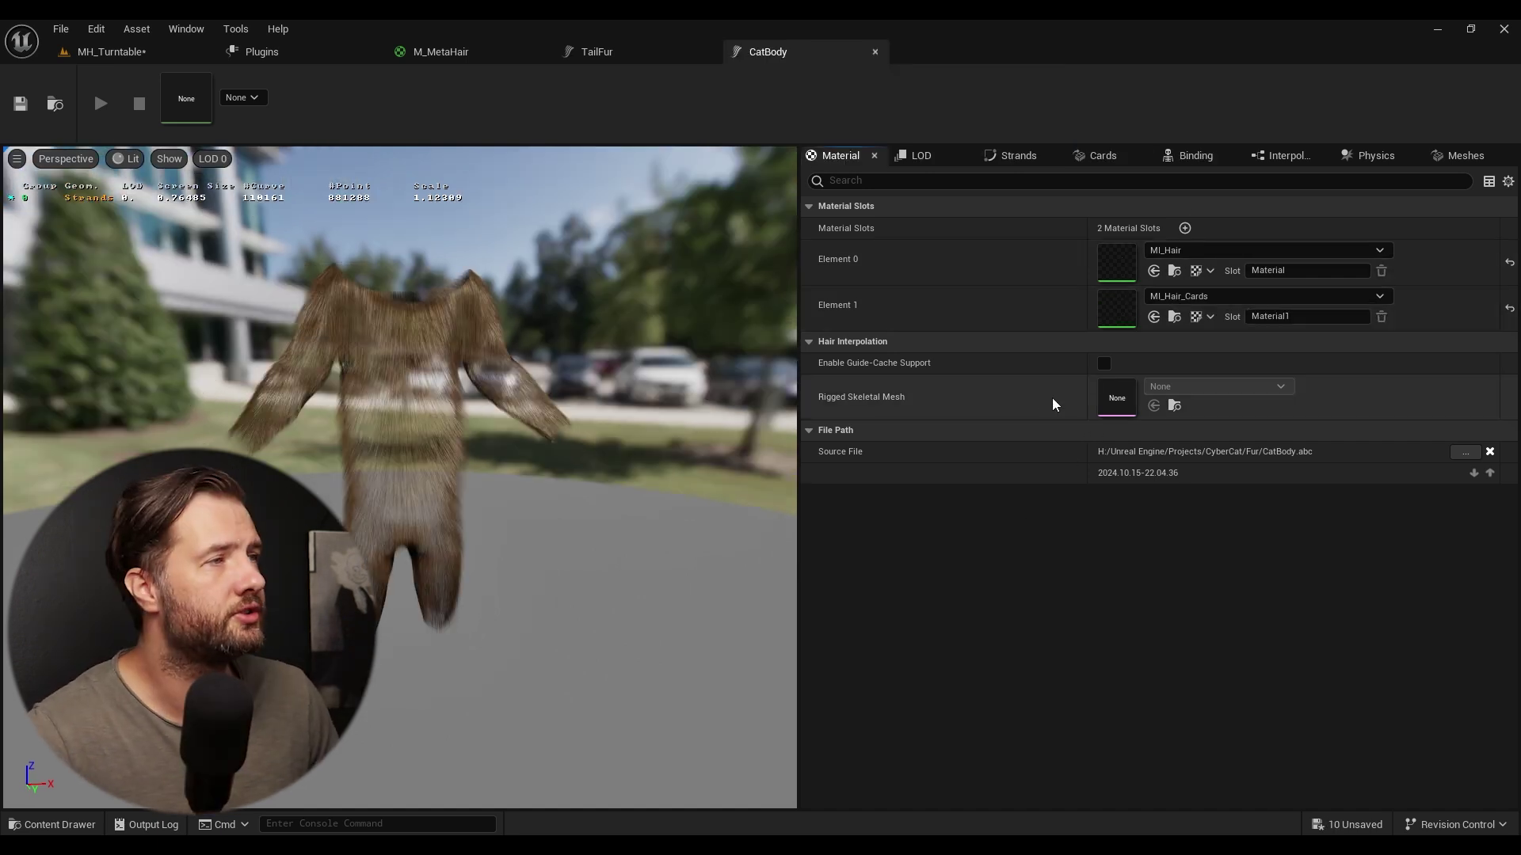
- Open the MI_Hair and MI_Hair_Cards material instances from the CatBody groom
double_click(1115, 263)
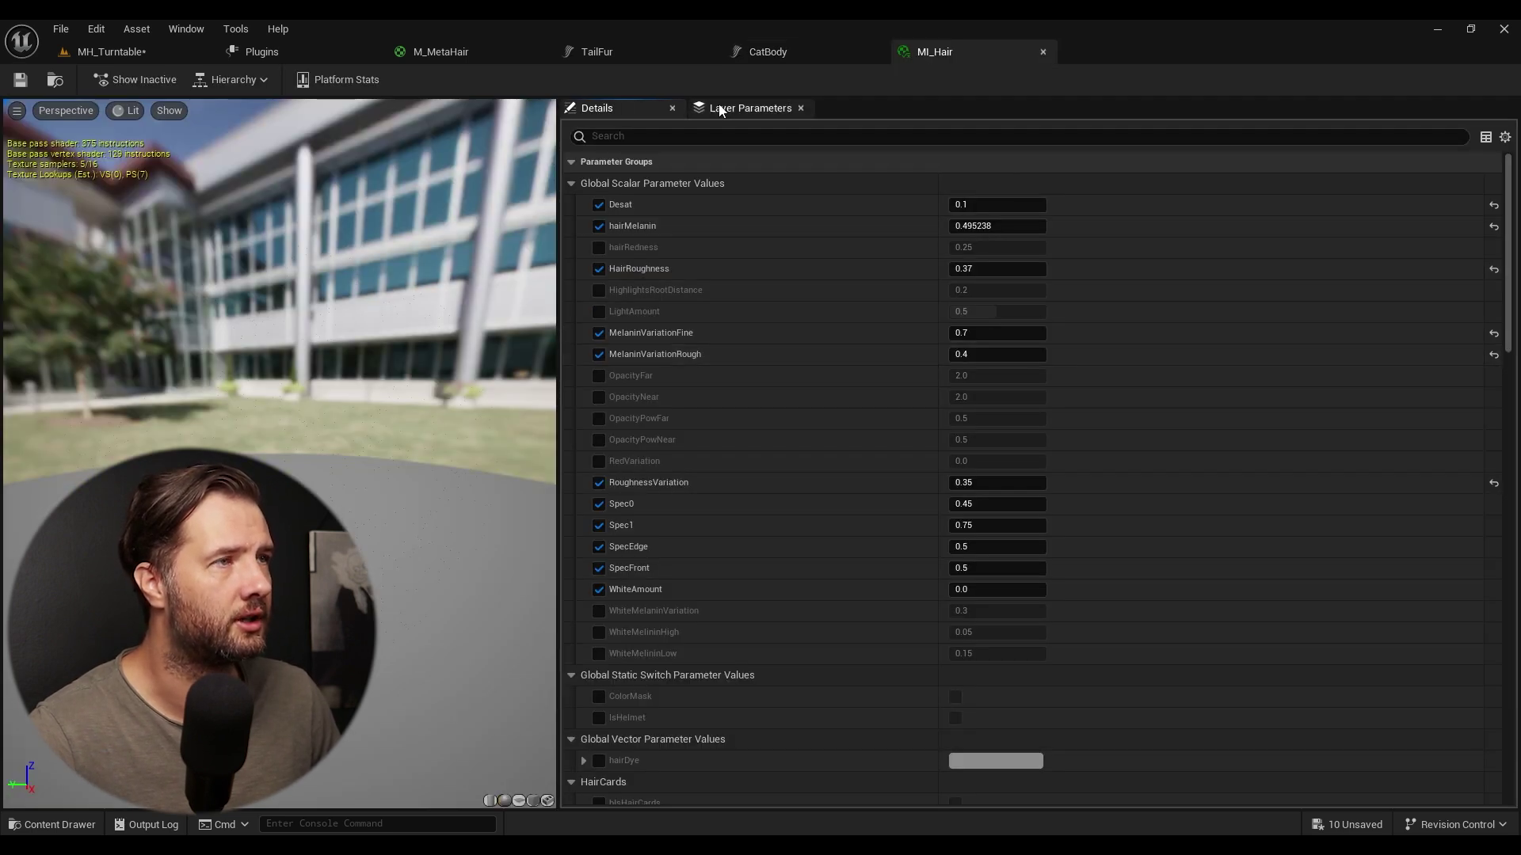
scroll(833, 411, down, 15)
scroll(834, 410, down, 4)
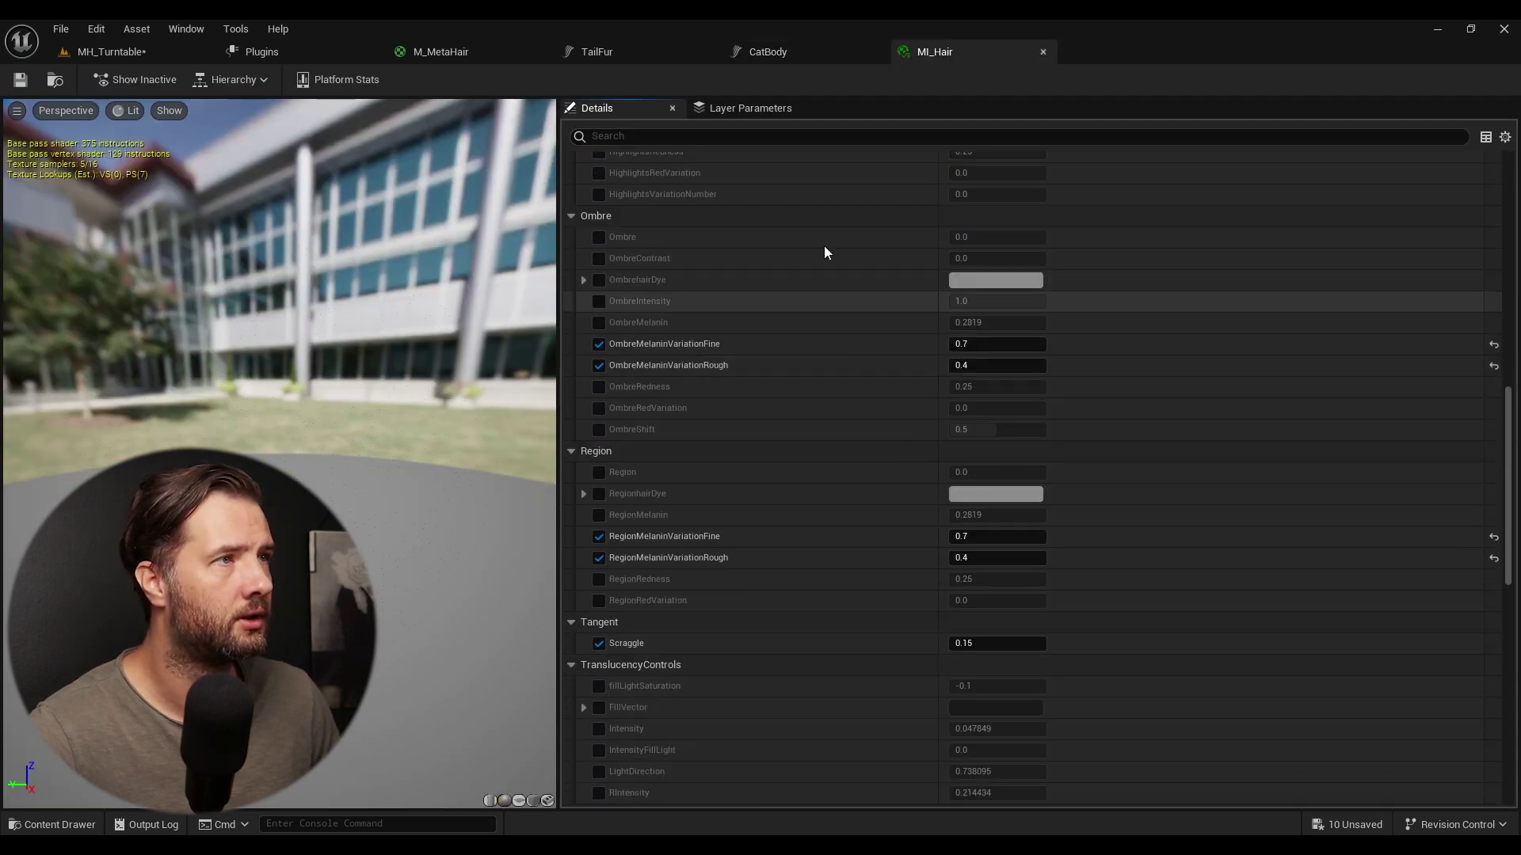
click(97, 52)
click(748, 50)
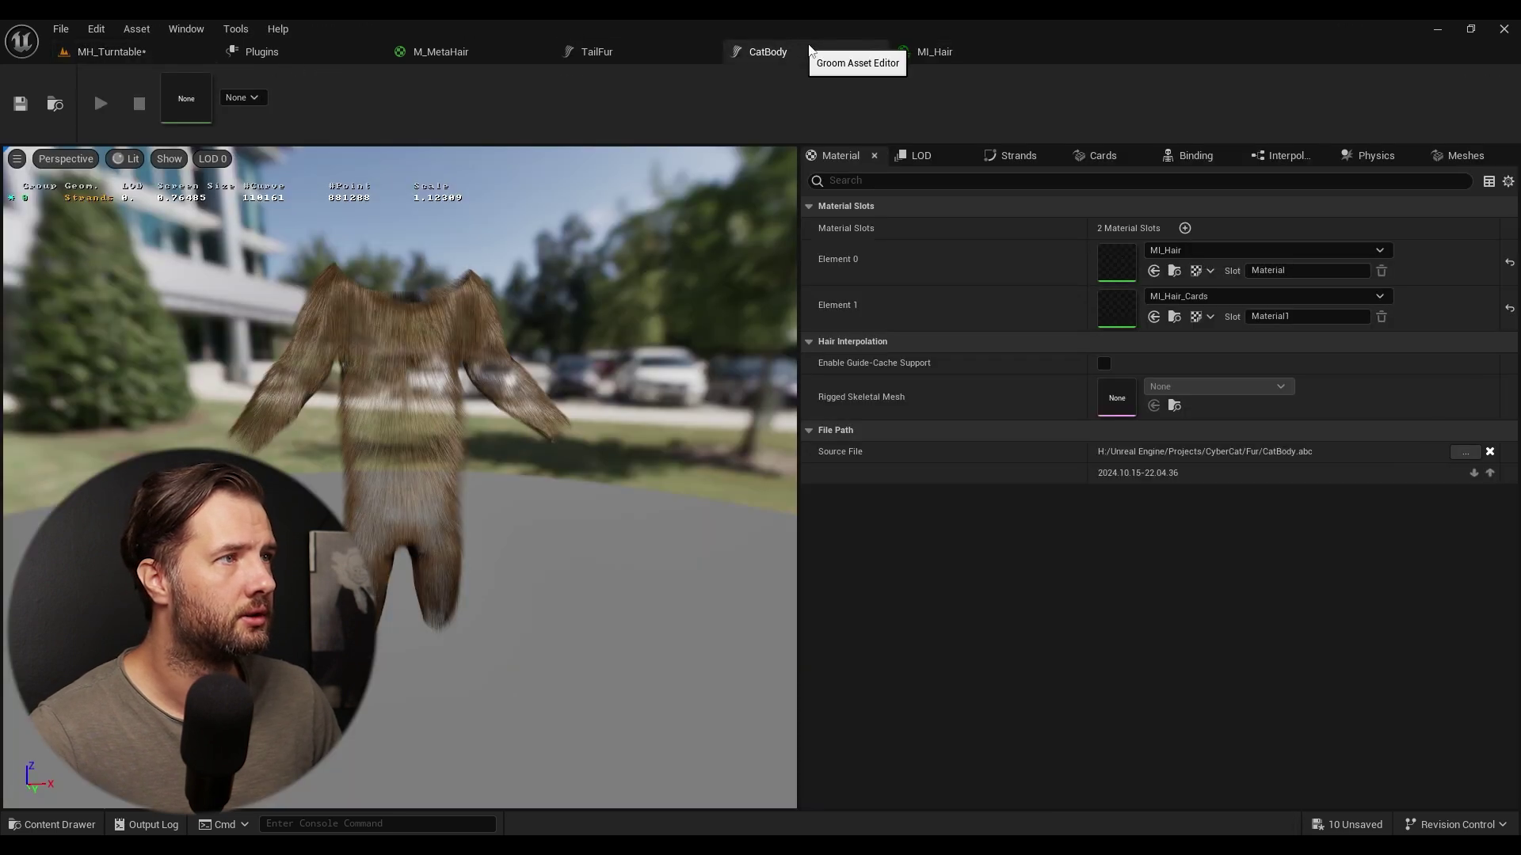
double_click(1135, 325)
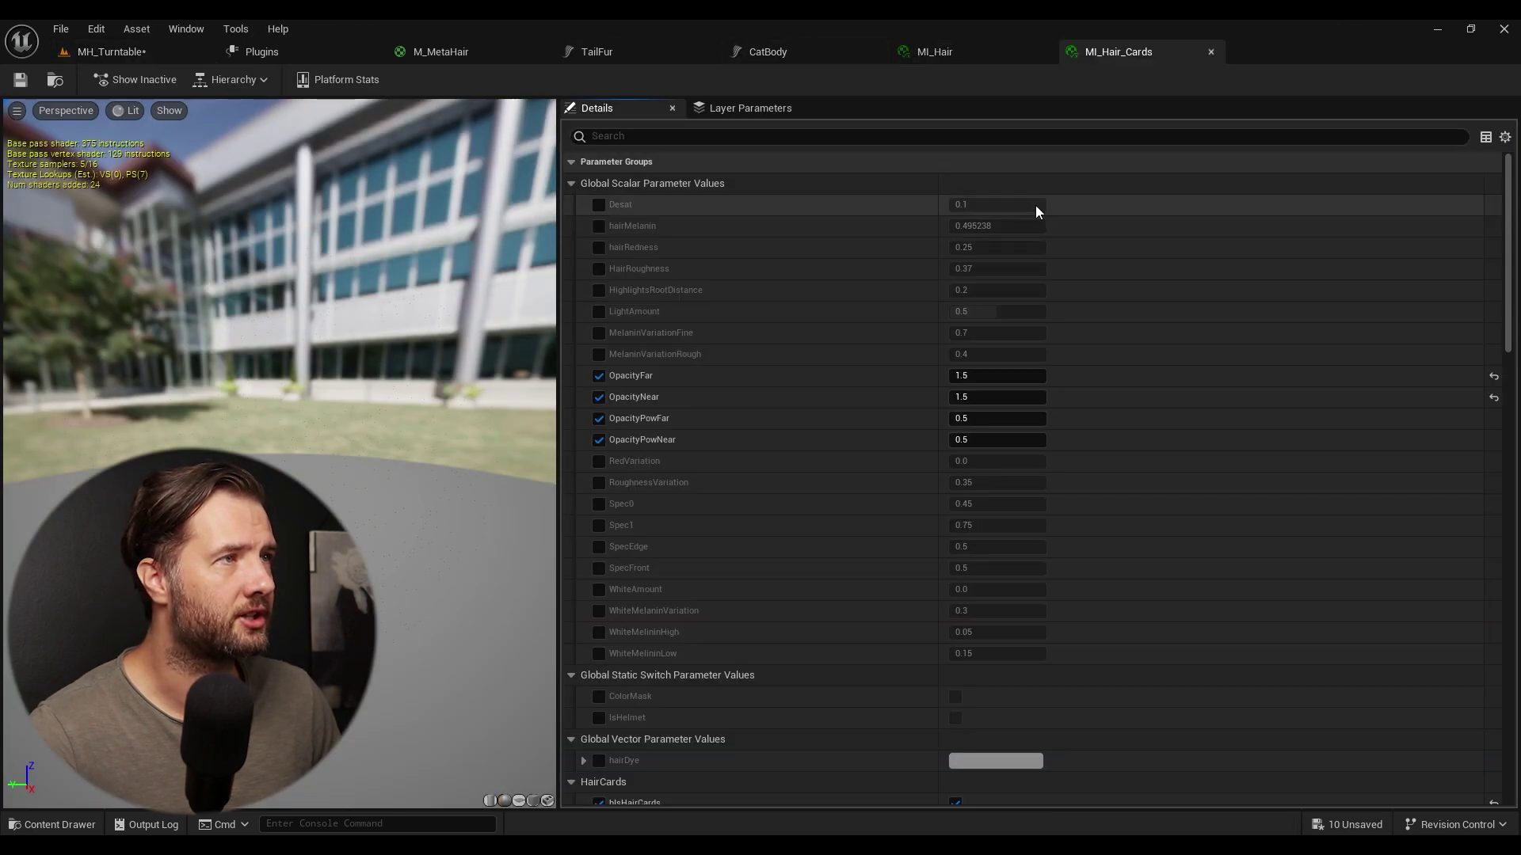
click(922, 49)
click(793, 53)
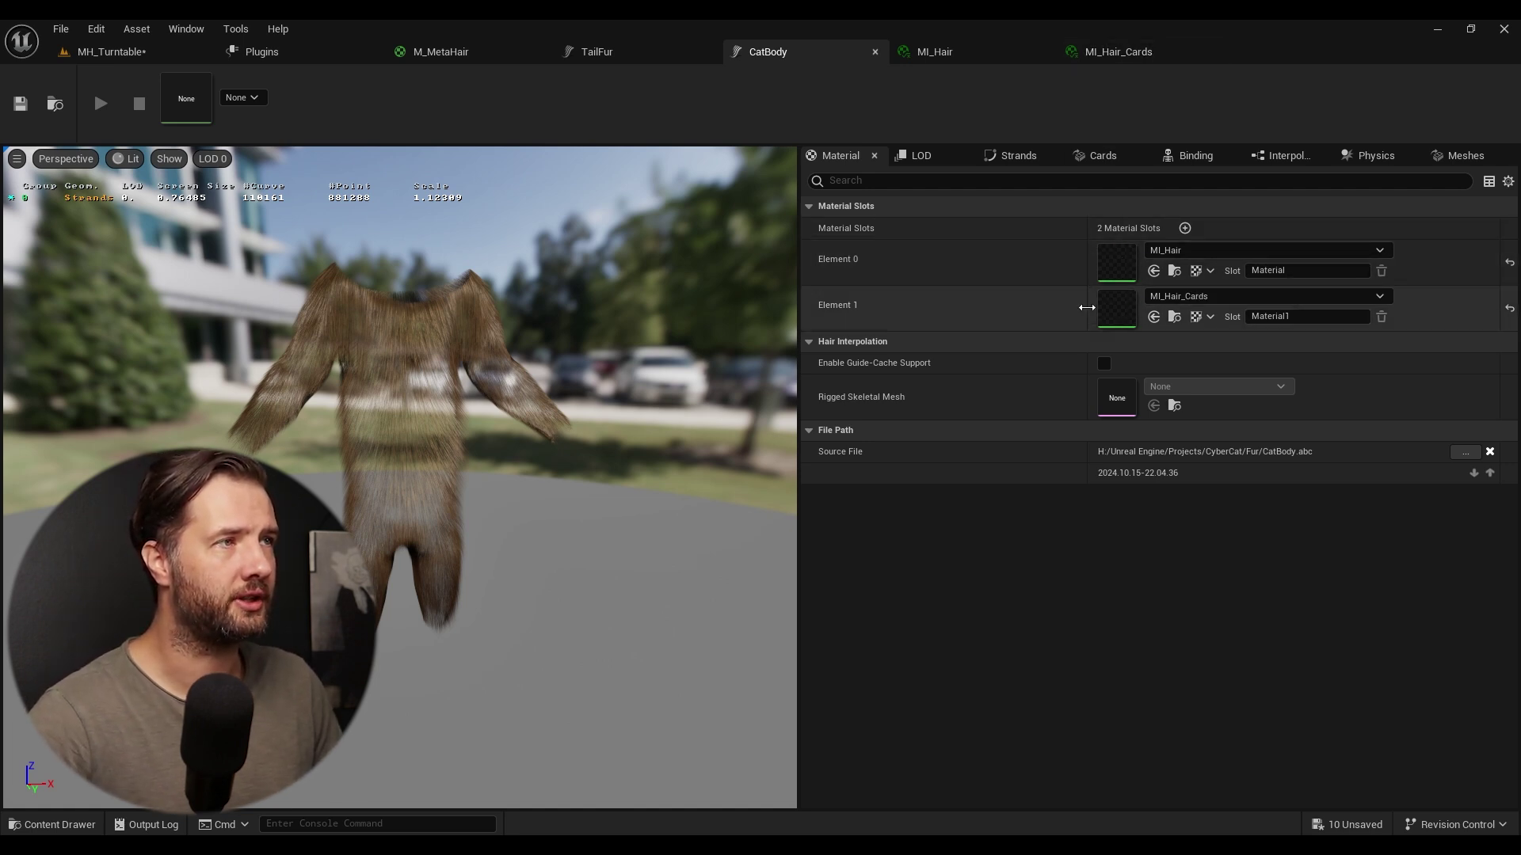
- Scroll the MI_Hair_Cards and MI_Hair Details down to General > Parent
click(1108, 50)
scroll(949, 412, down, 10)
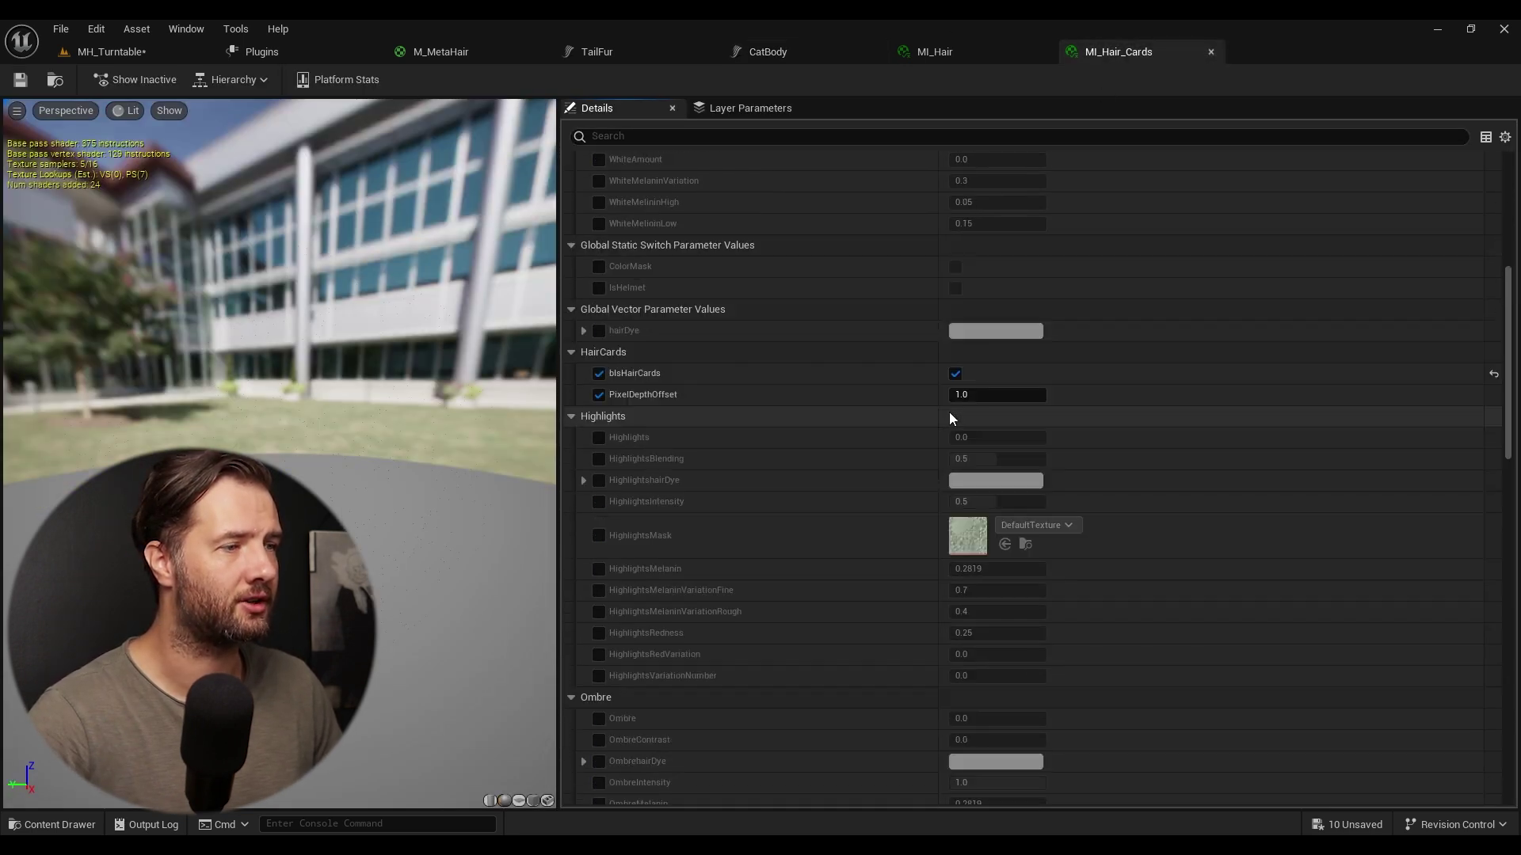
scroll(918, 462, down, 5)
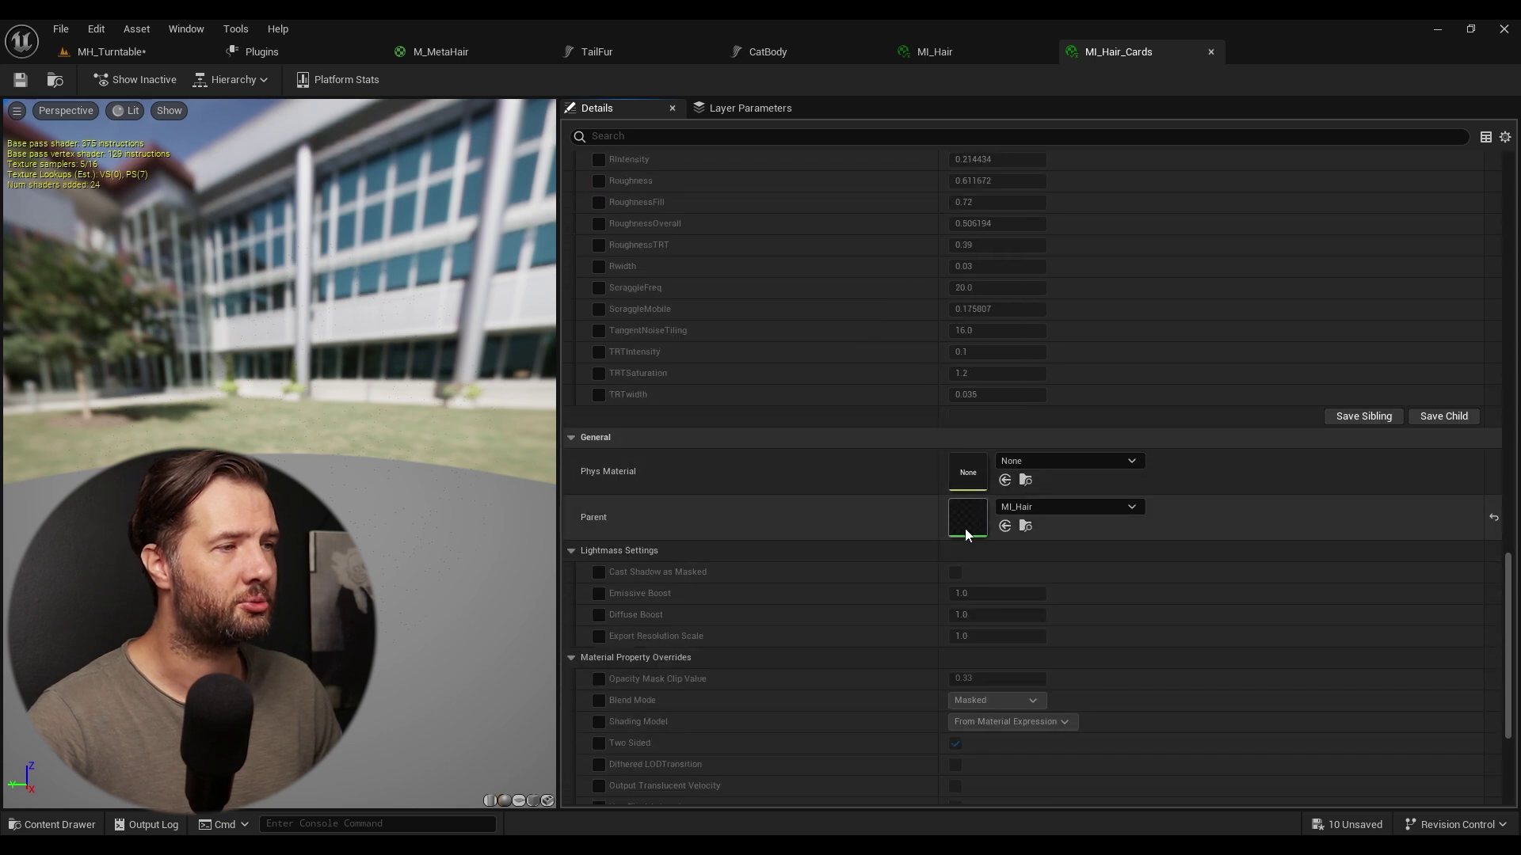
click(980, 44)
scroll(771, 469, down, 8)
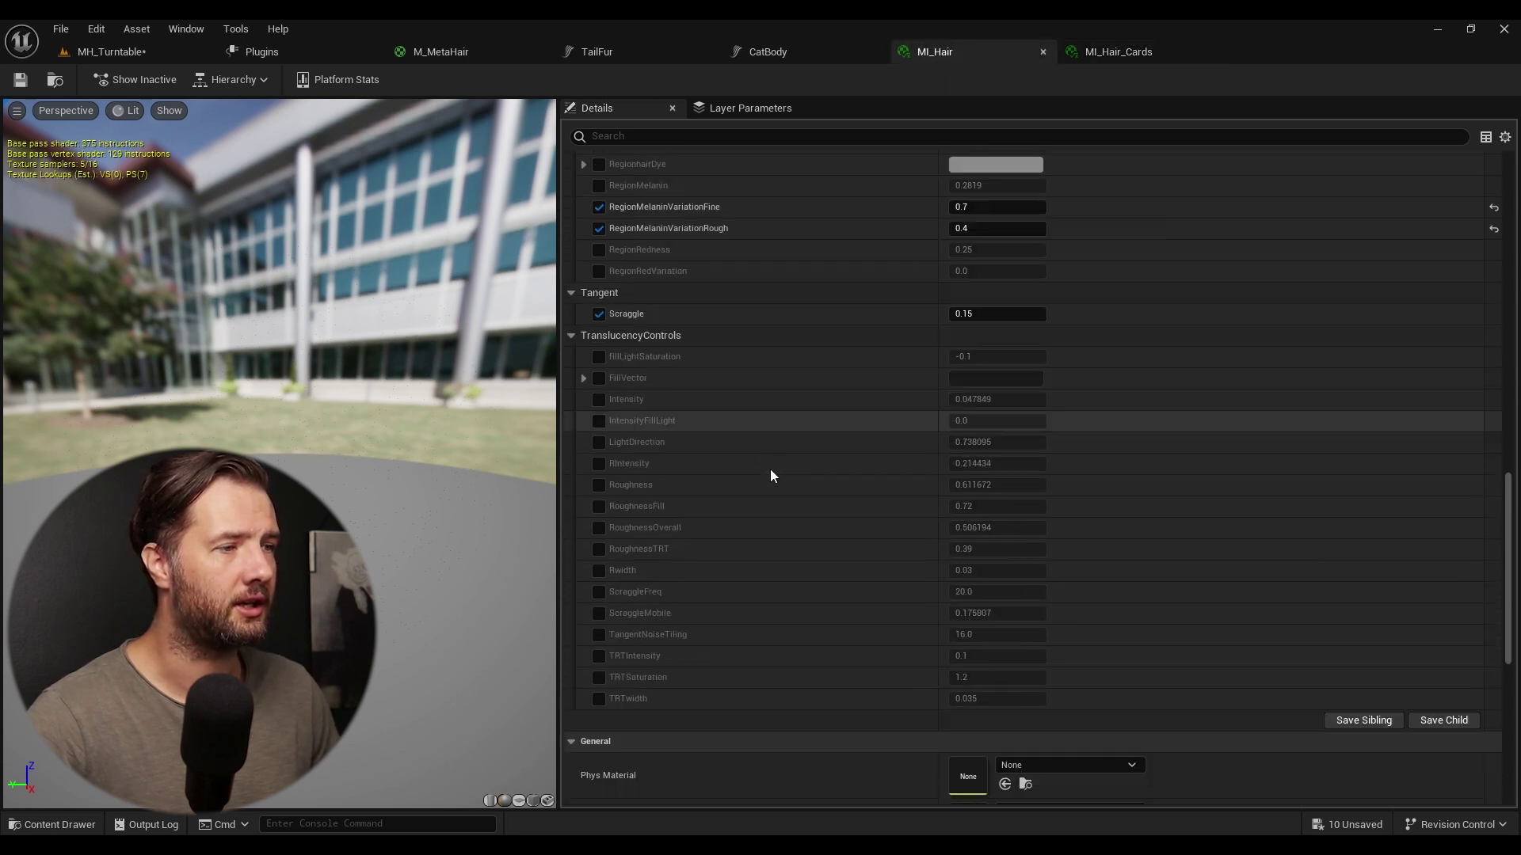
- Open the parent material M_hair_v4 and frame its BaseColor node group
double_click(961, 521)
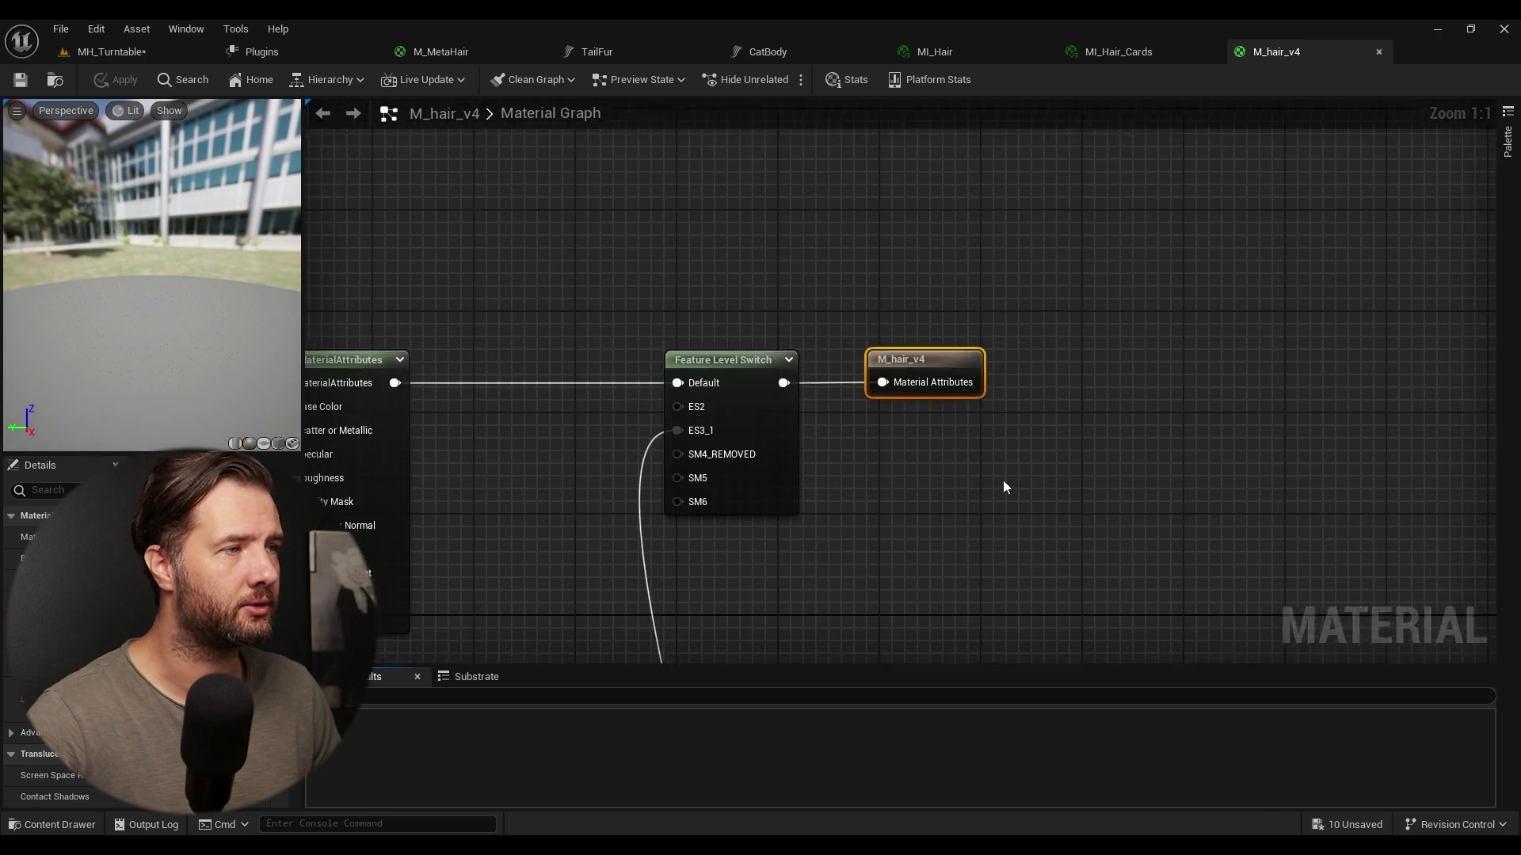
scroll(933, 372, down, 10)
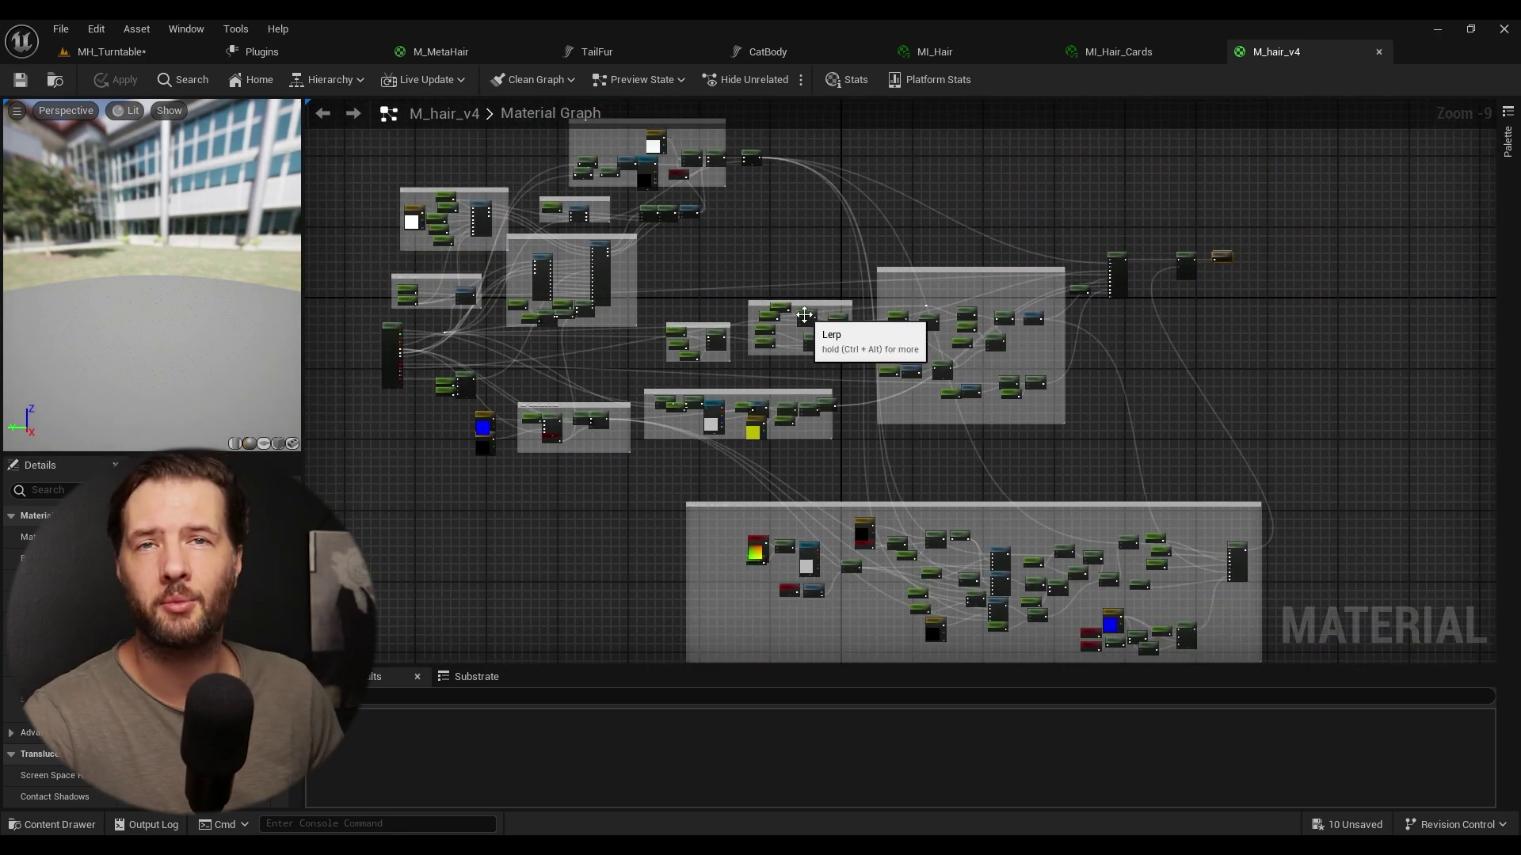
scroll(796, 315, down, 2)
scroll(786, 362, up, 1)
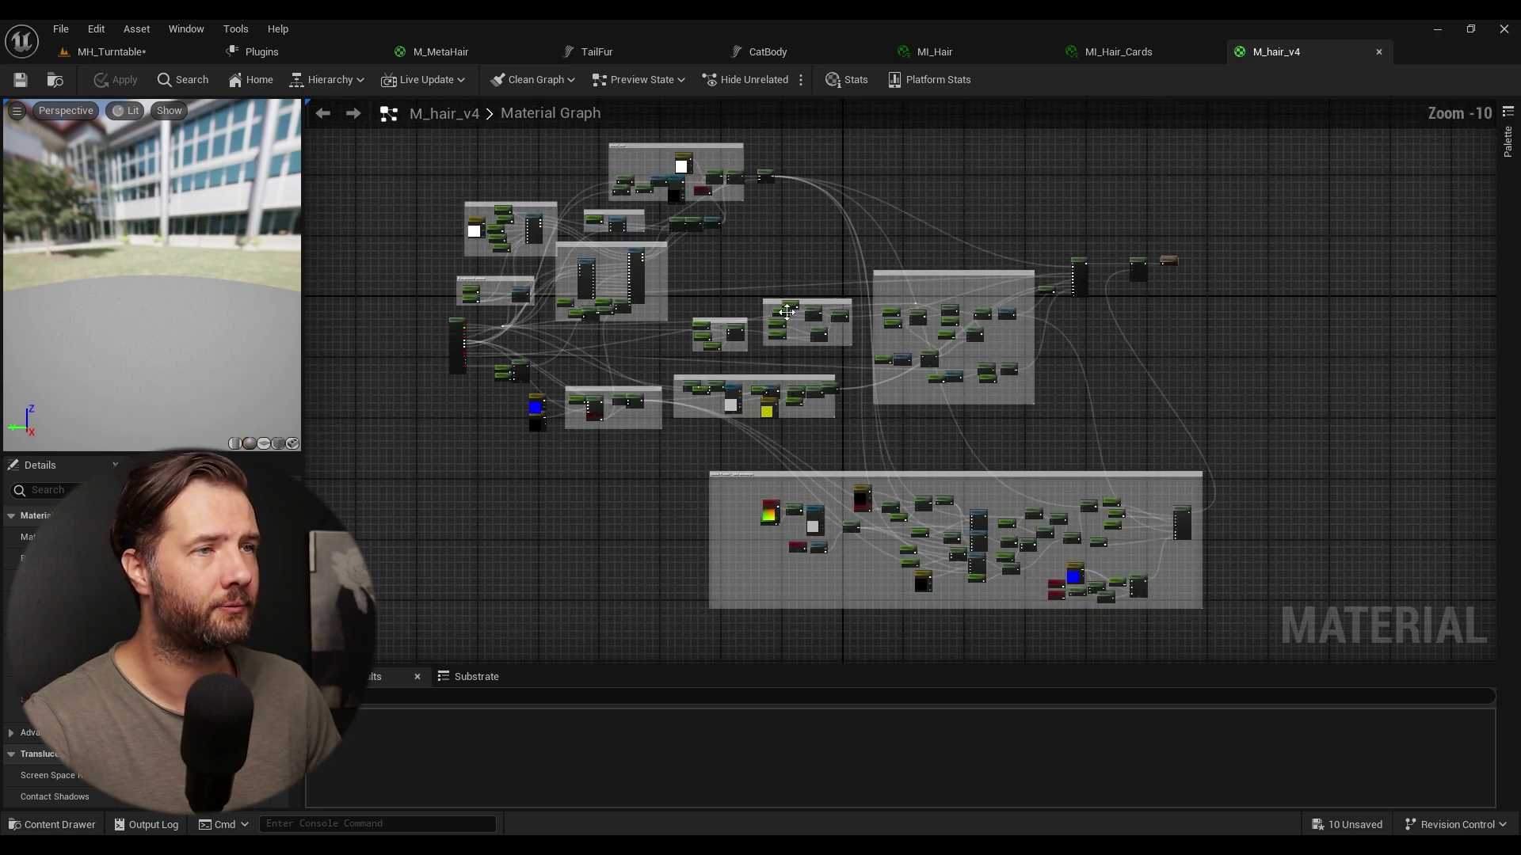
right_drag(739, 332, 725, 366)
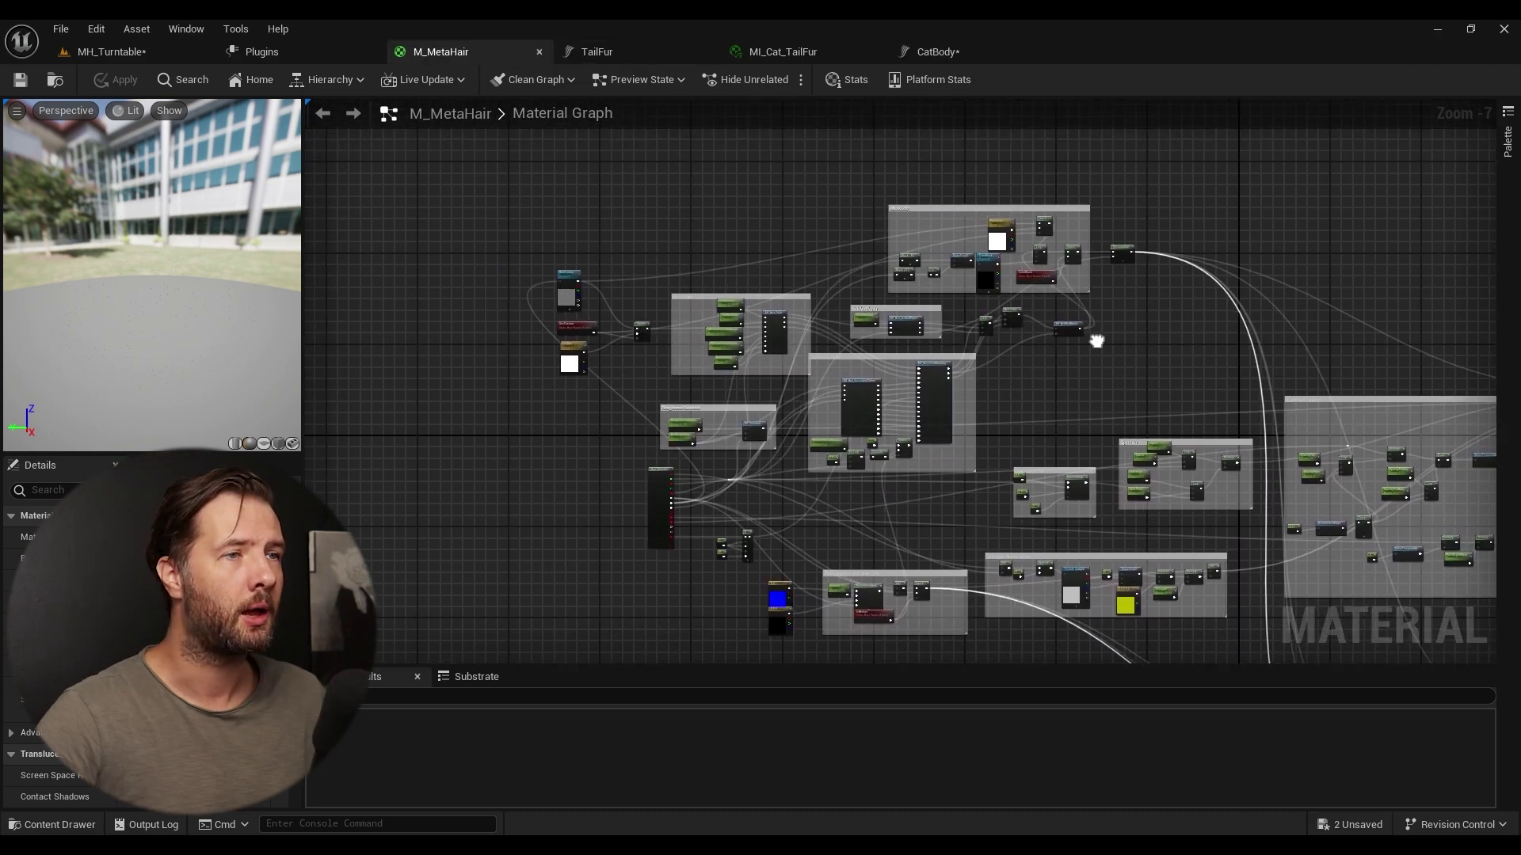
right_drag(1096, 341, 1152, 362)
scroll(745, 356, up, 4)
- Inspect the hairDye, HairTexture and UseTexture nodes, abandoning a trial hairDye-to-HairDyeColor wire
right_drag(638, 321, 856, 373)
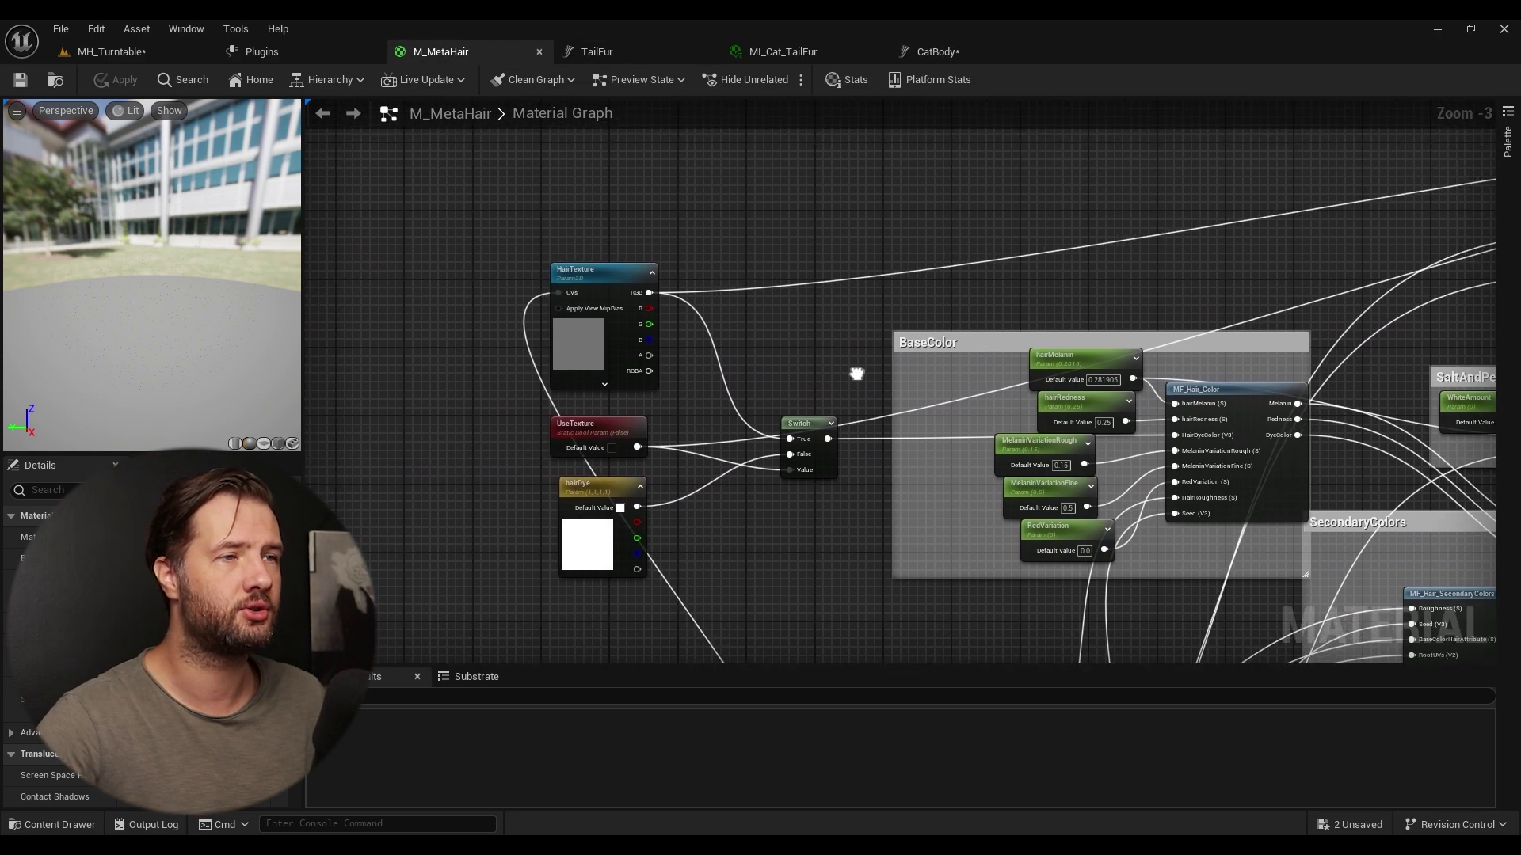
scroll(839, 397, up, 1)
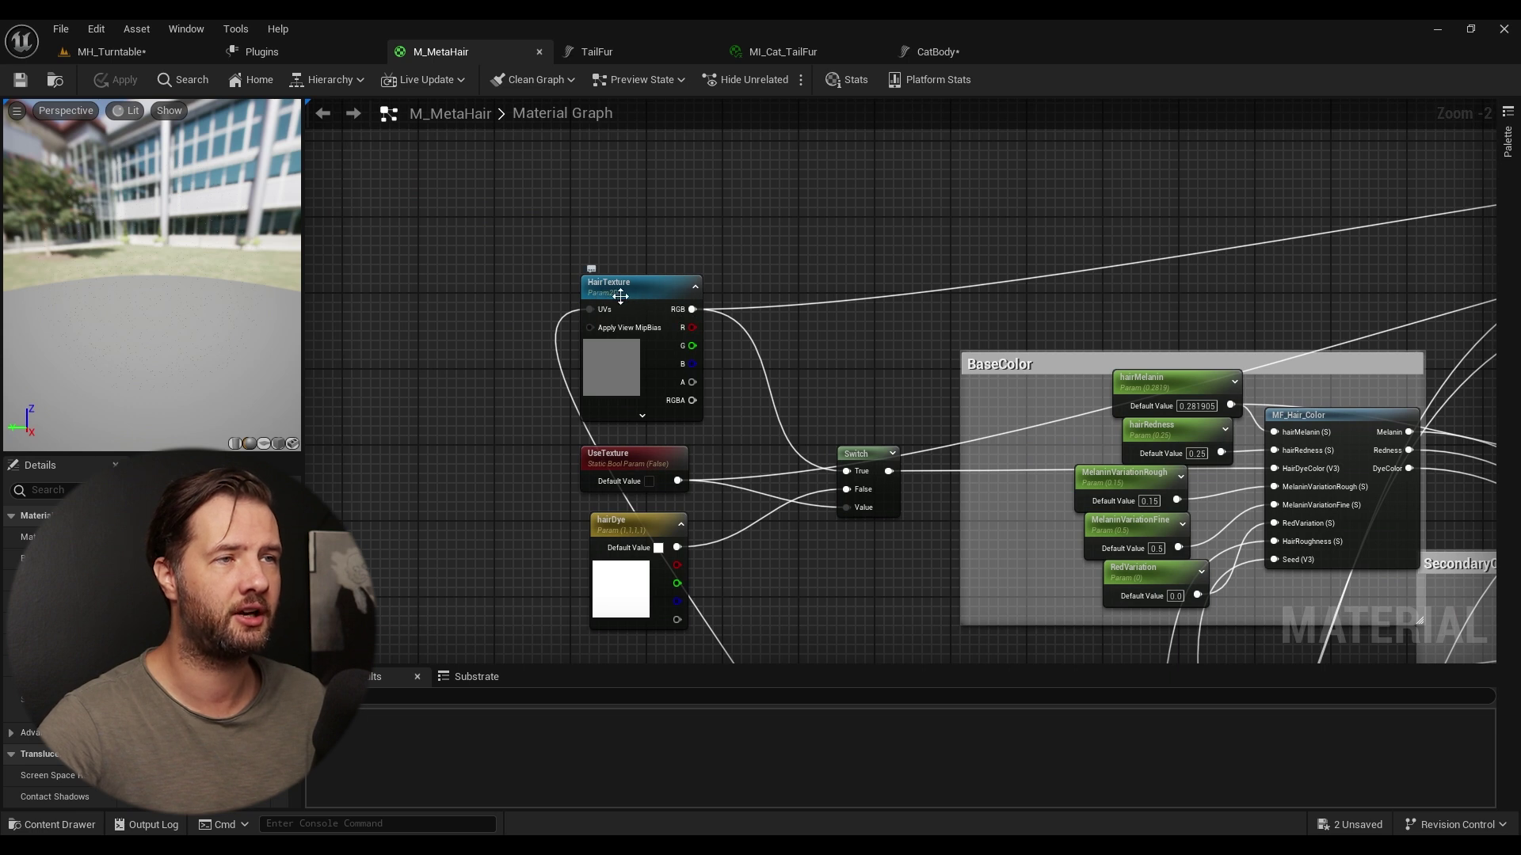
right_drag(621, 296, 486, 220)
click(542, 473)
drag(542, 473, 705, 513)
click(719, 492)
click(719, 493)
click(467, 247)
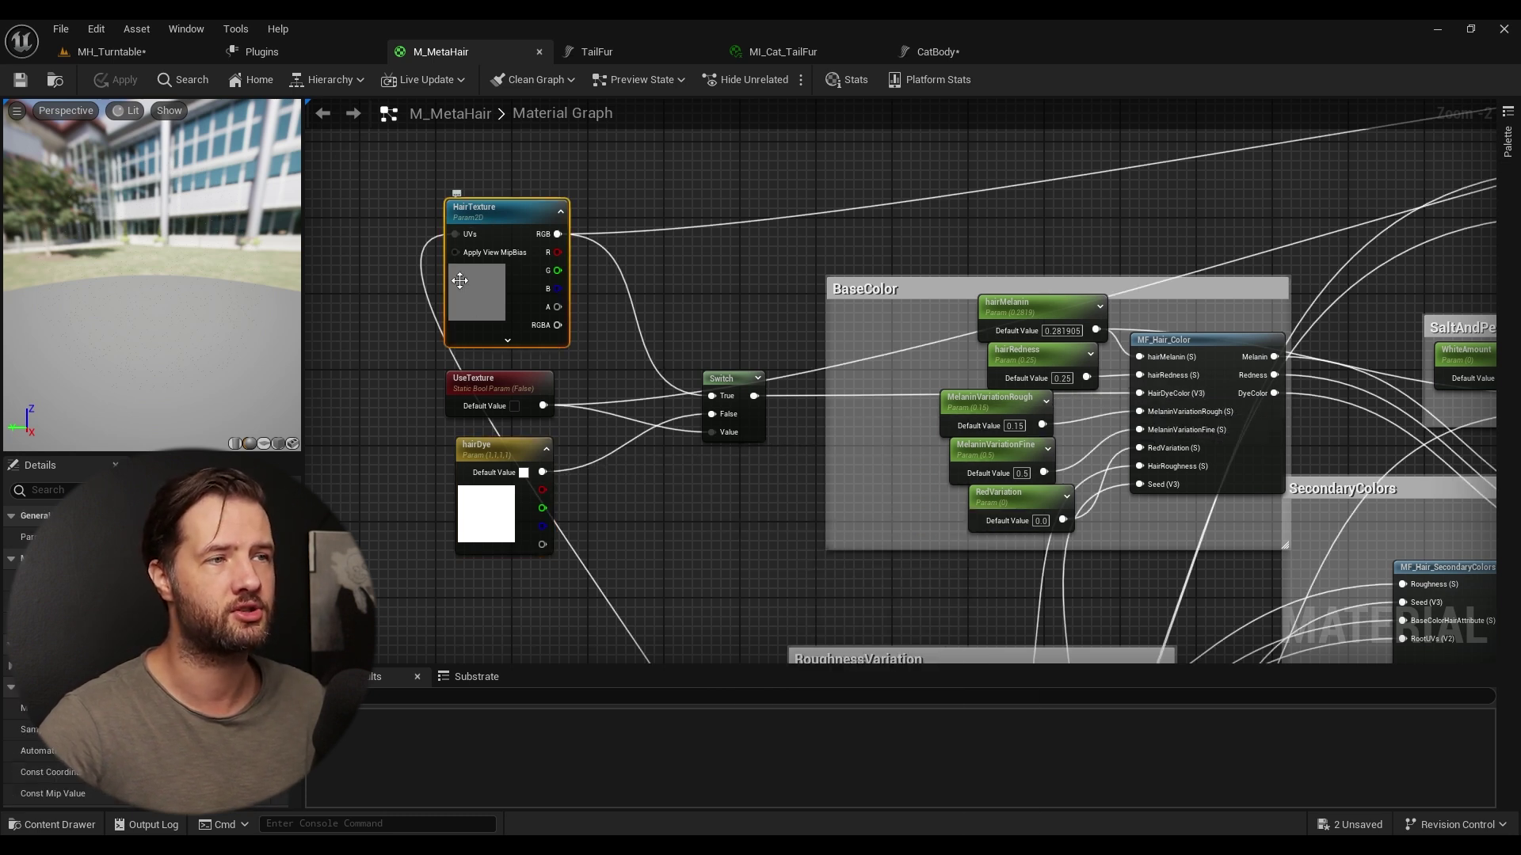
click(486, 385)
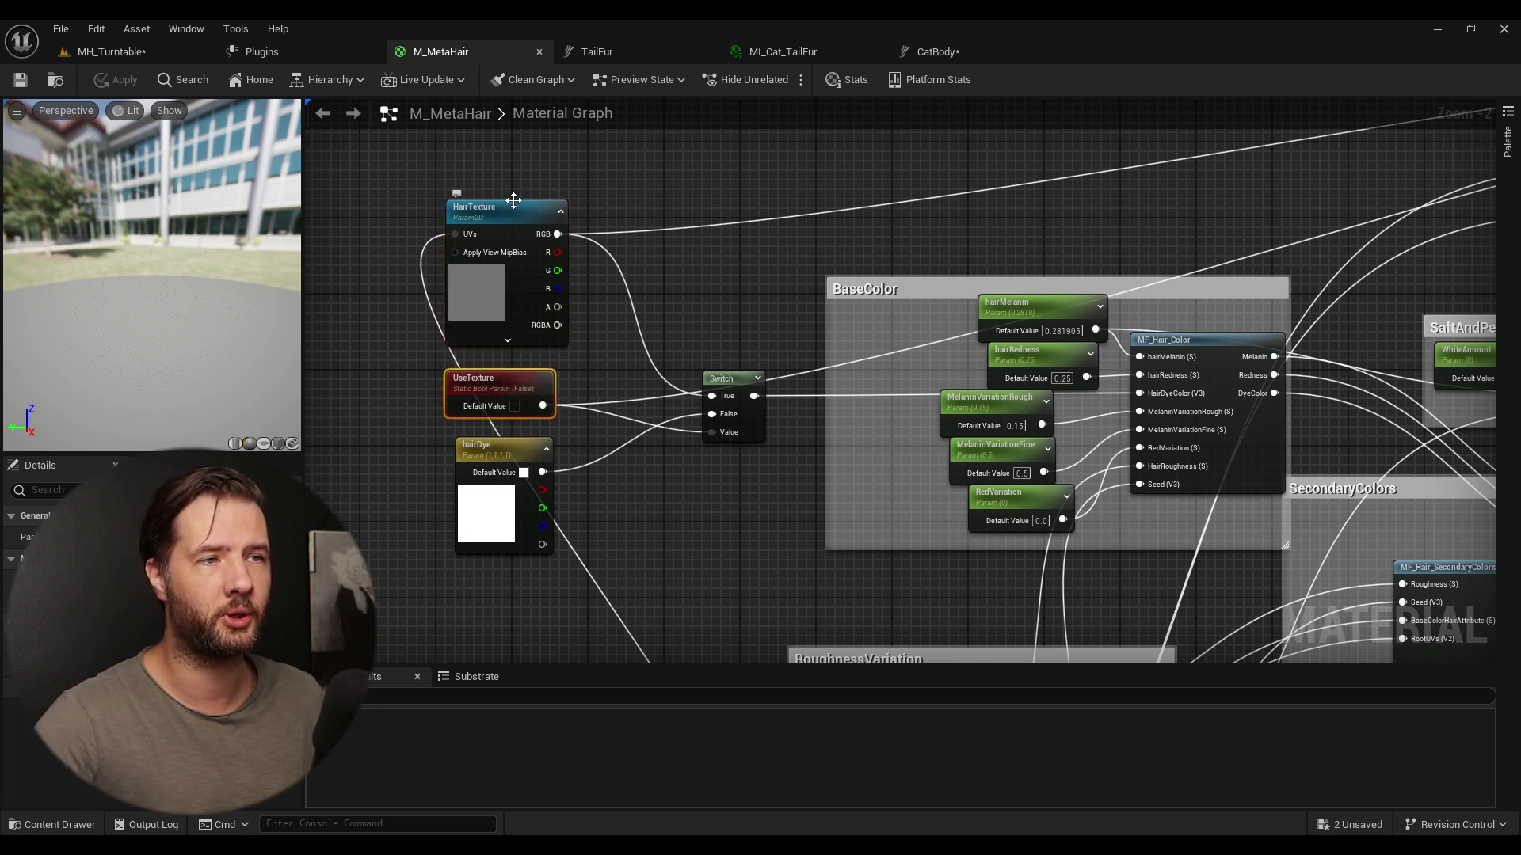
click(498, 460)
click(668, 520)
- Test-wire HairTexture RGB into HairDyeColor, cancel it with Escape, and return to the TailFur groom
right_drag(684, 541, 683, 486)
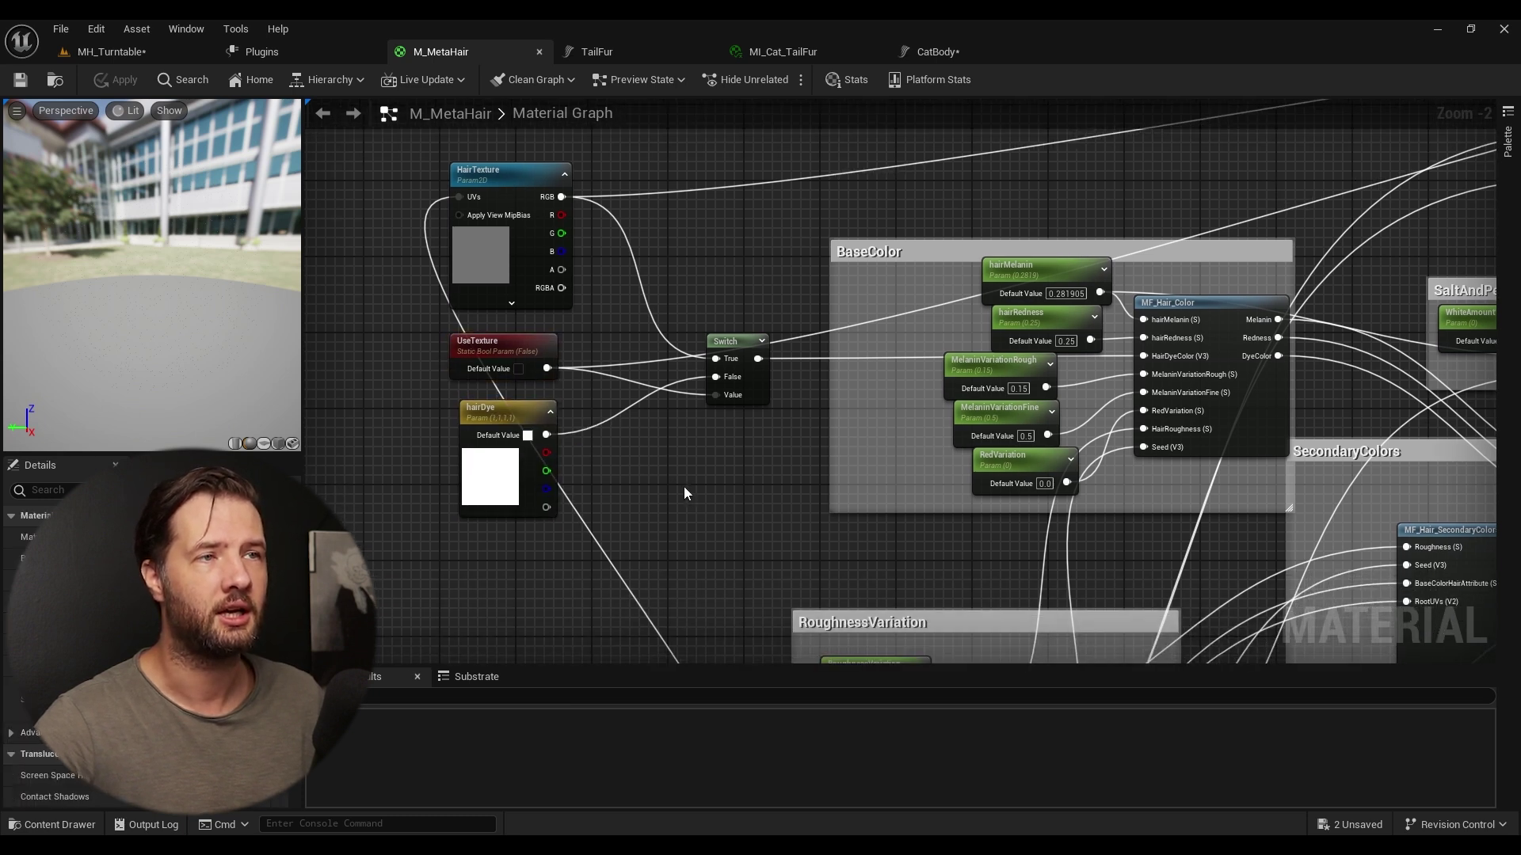
scroll(683, 486, down, 1)
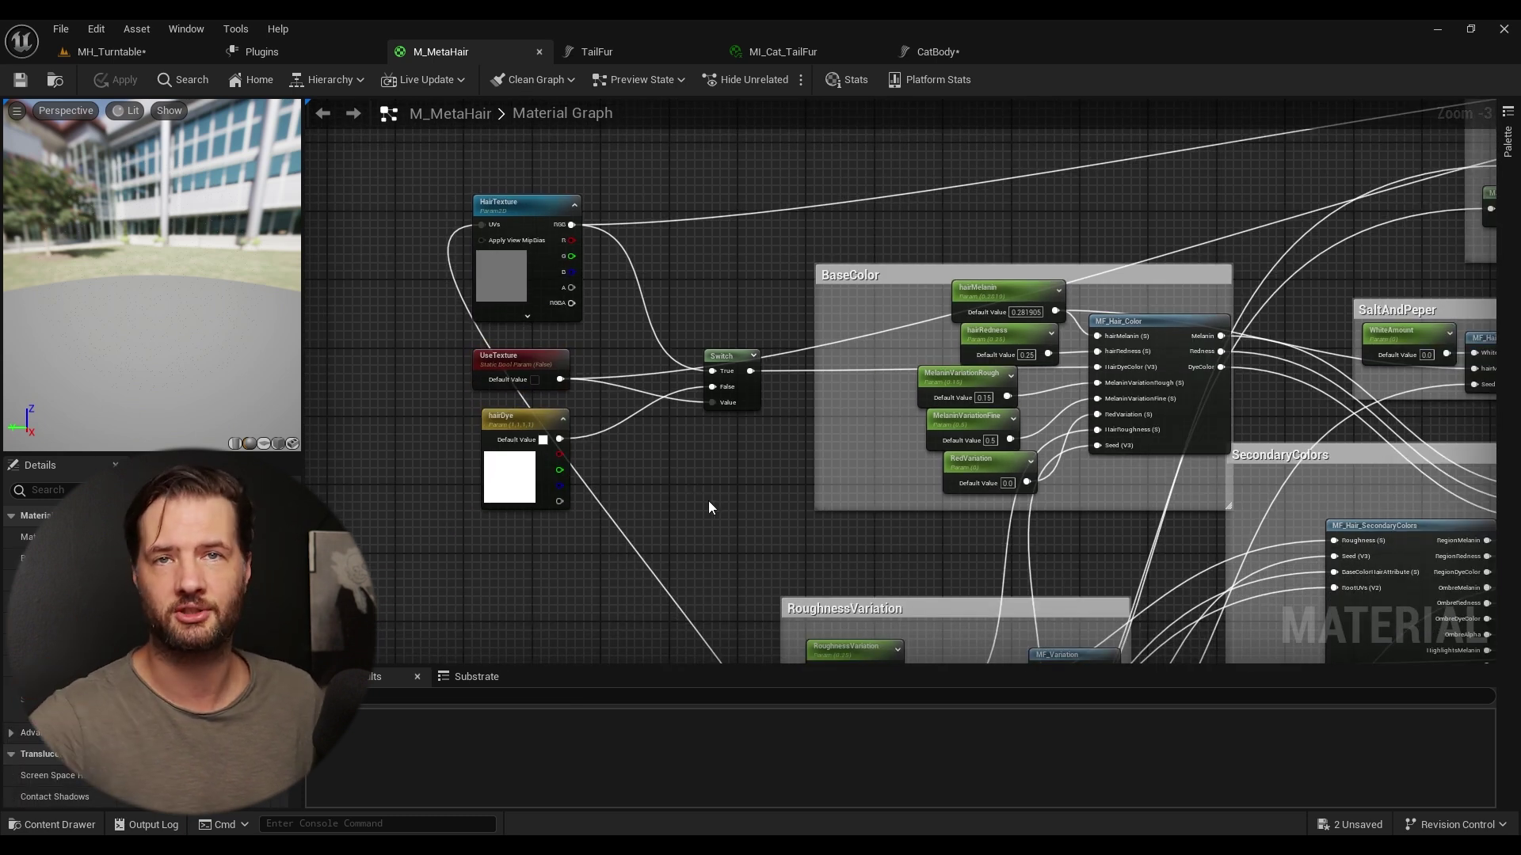
right_drag(706, 502, 553, 200)
scroll(586, 396, down, 4)
scroll(617, 341, up, 4)
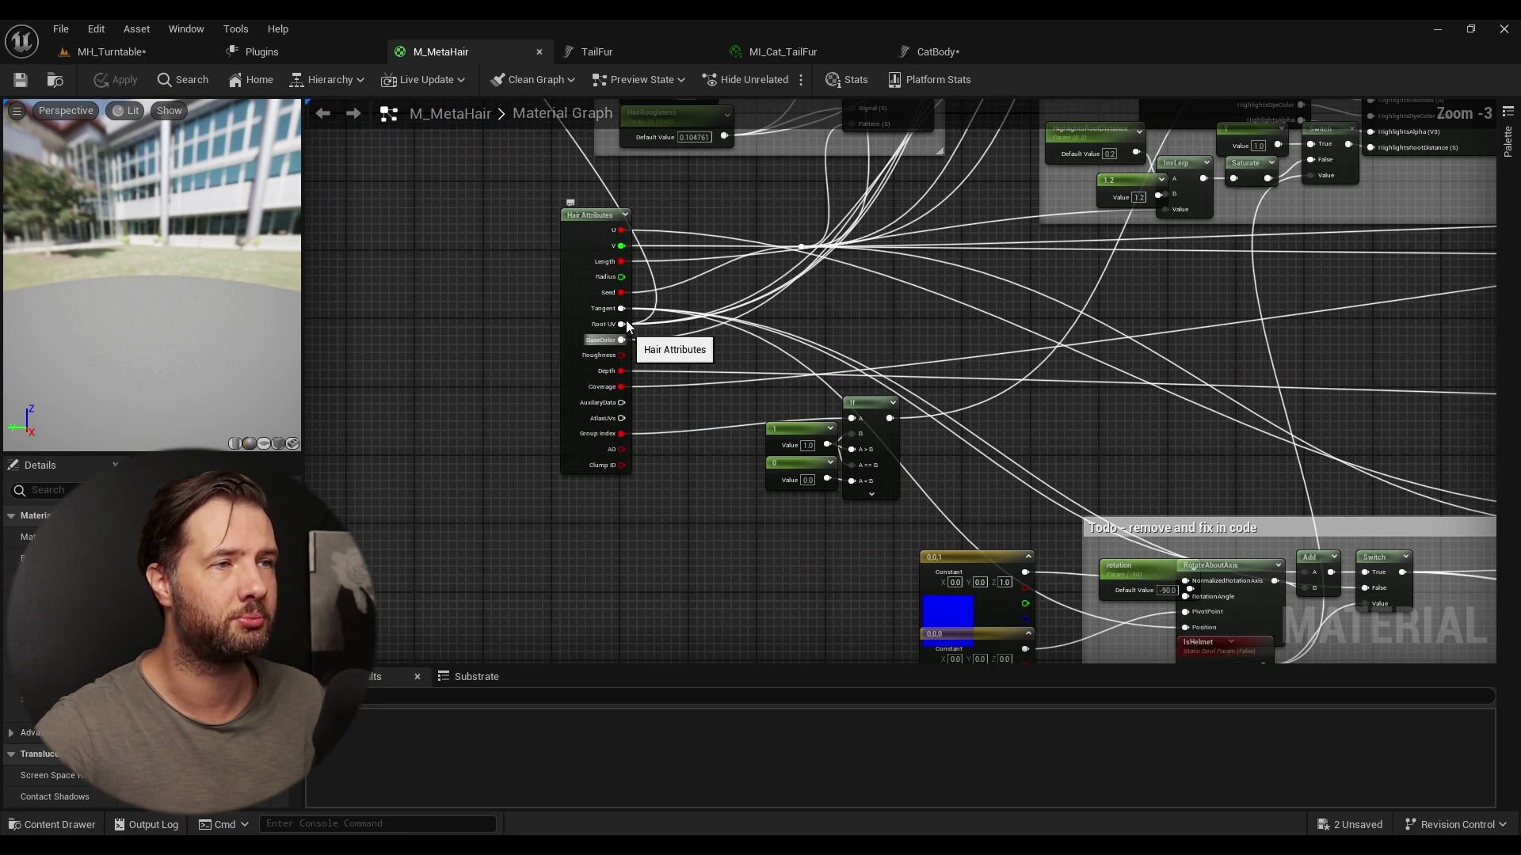
scroll(646, 400, up, 1)
scroll(645, 400, up, 1)
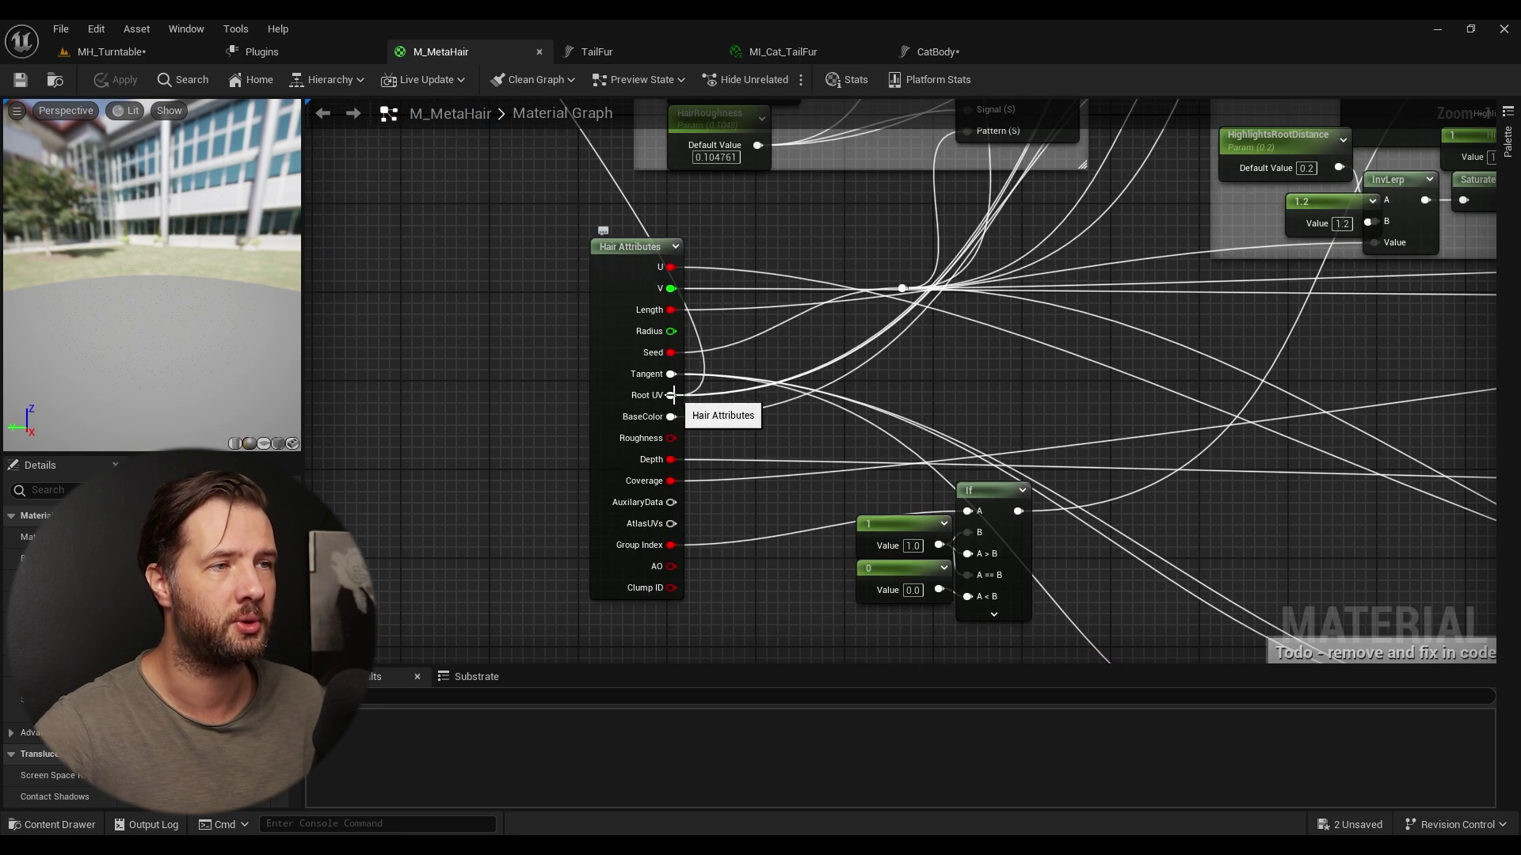
scroll(435, 289, down, 3)
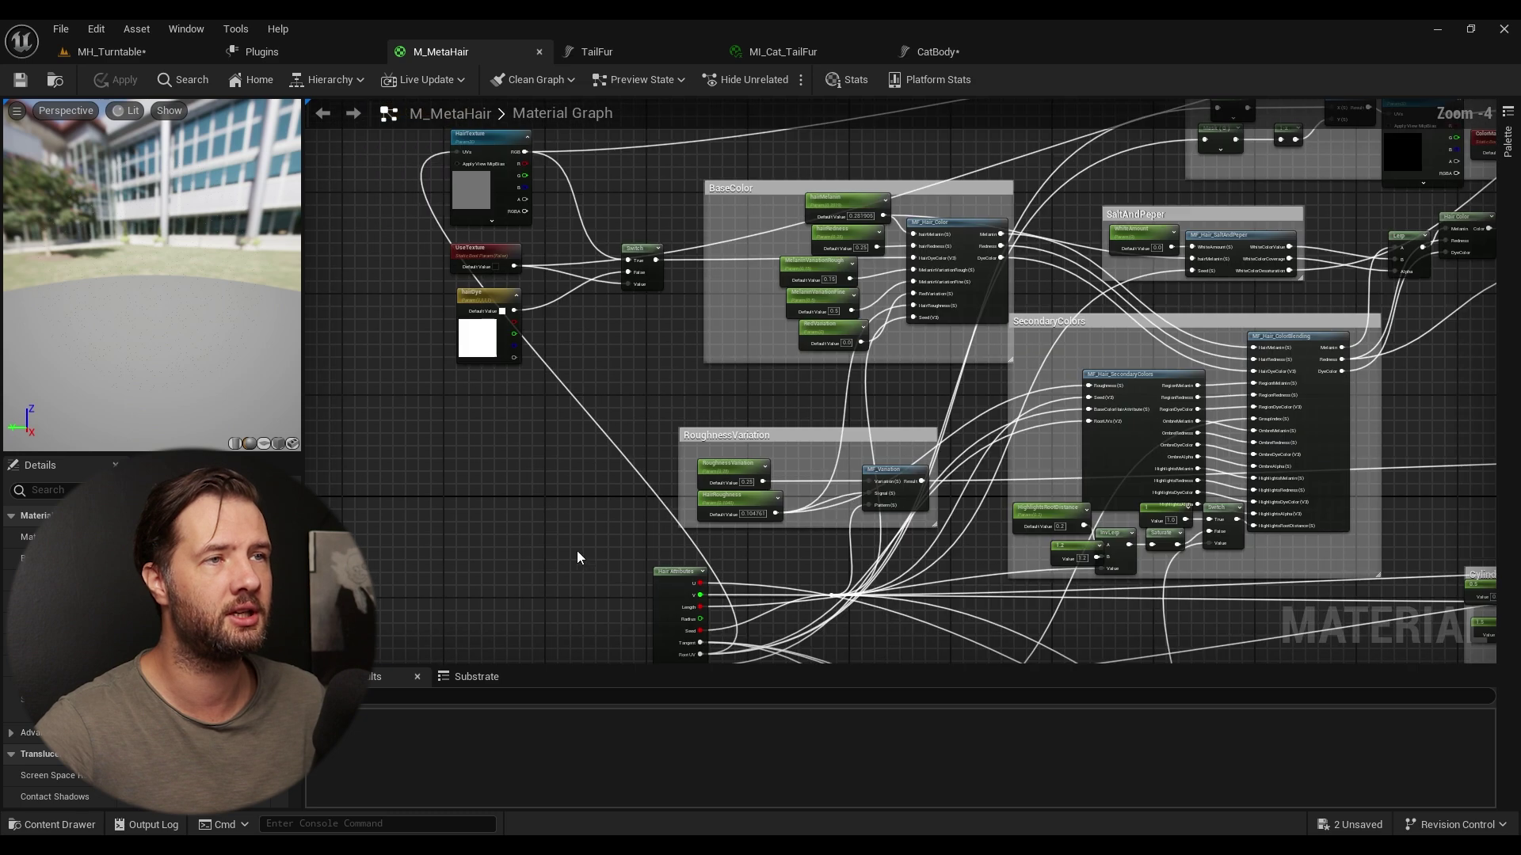
scroll(654, 503, up, 1)
scroll(653, 503, up, 2)
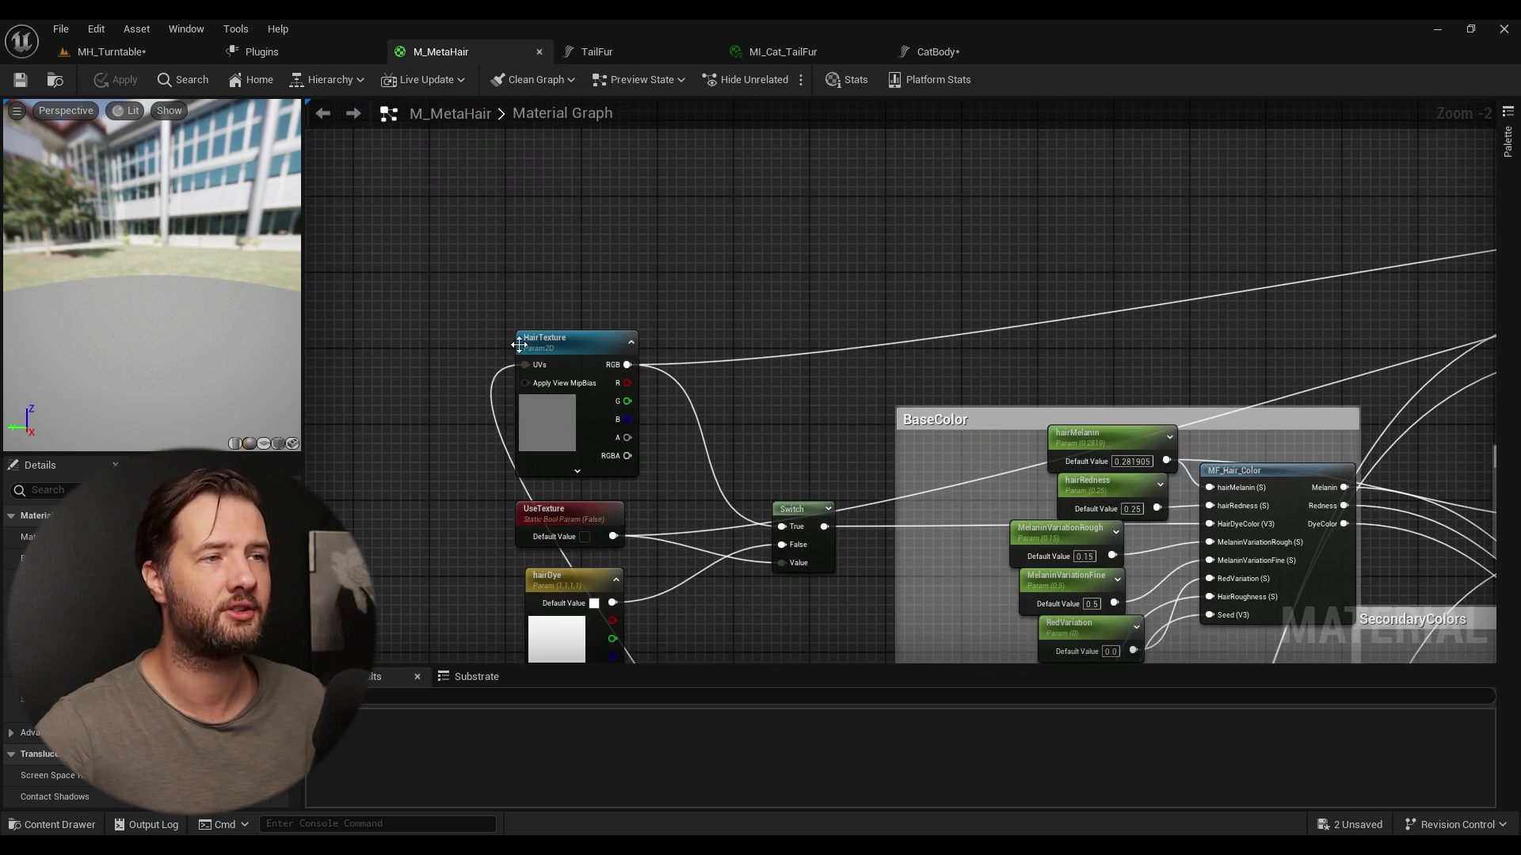
drag(627, 364, 673, 398)
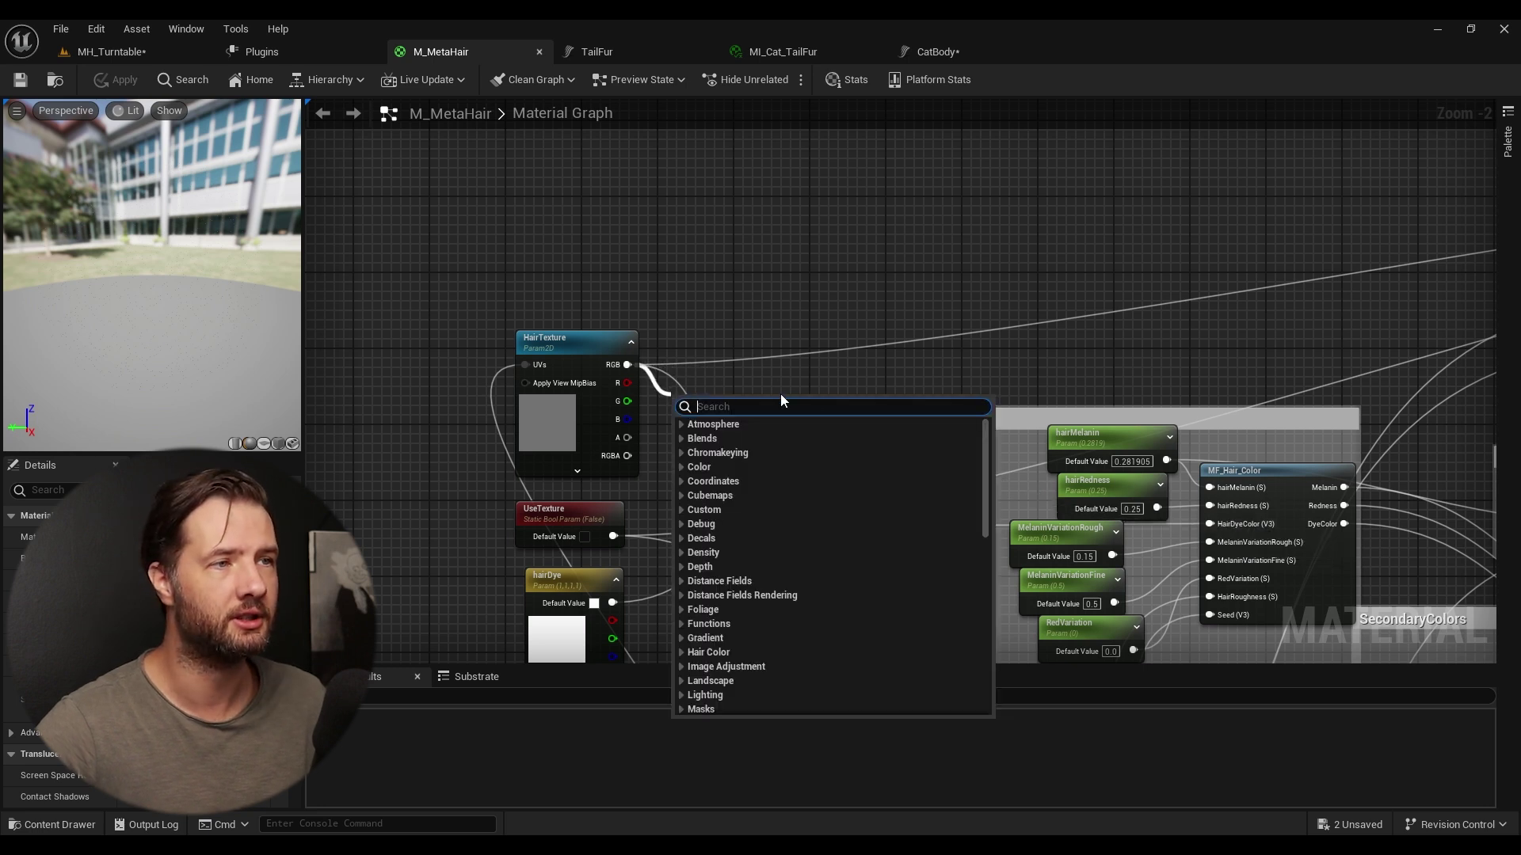
key(Escape)
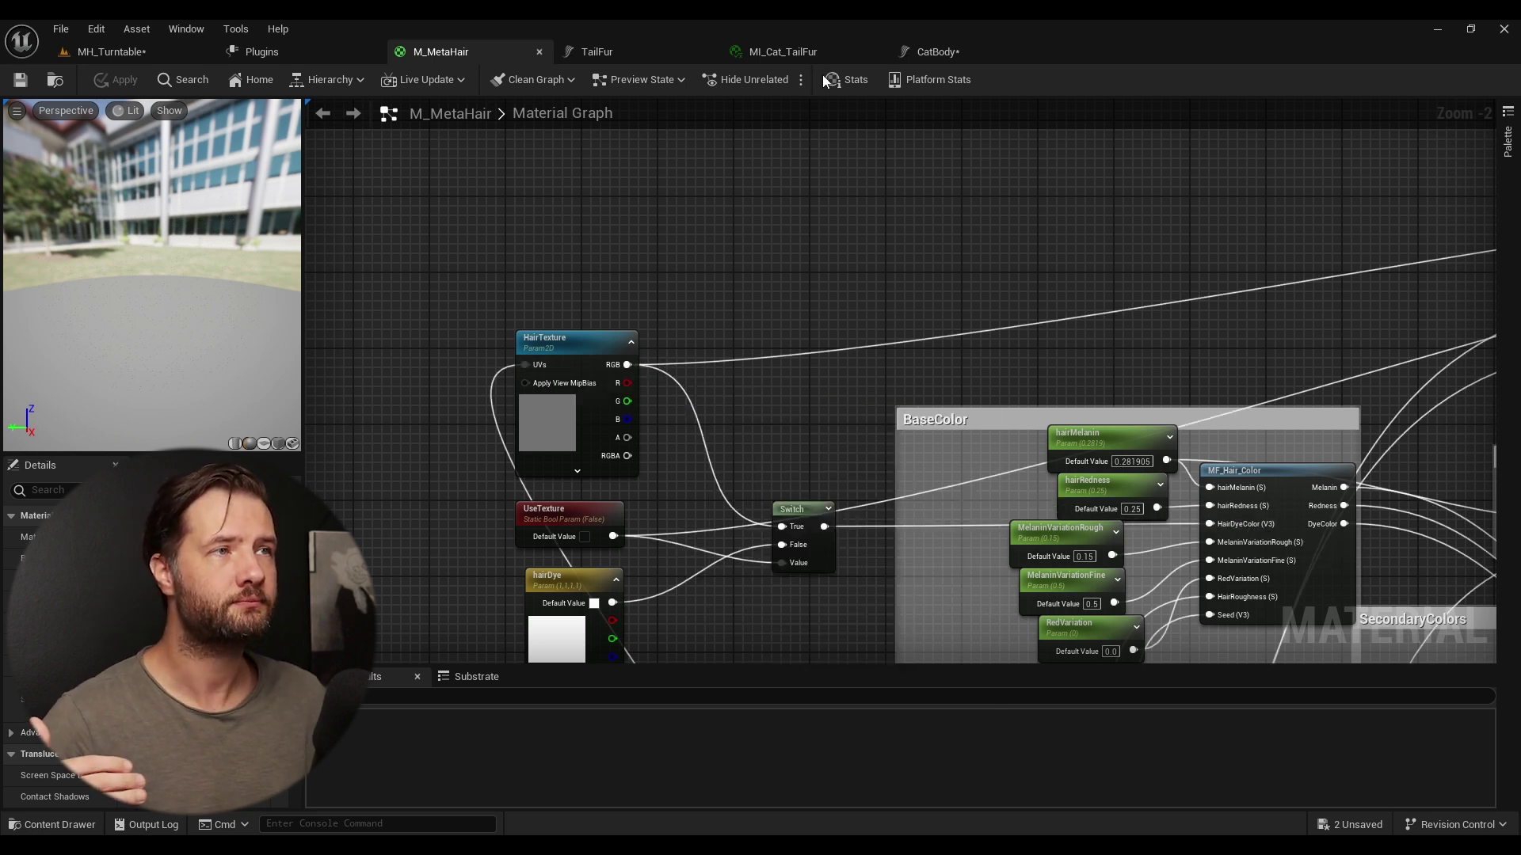
click(596, 51)
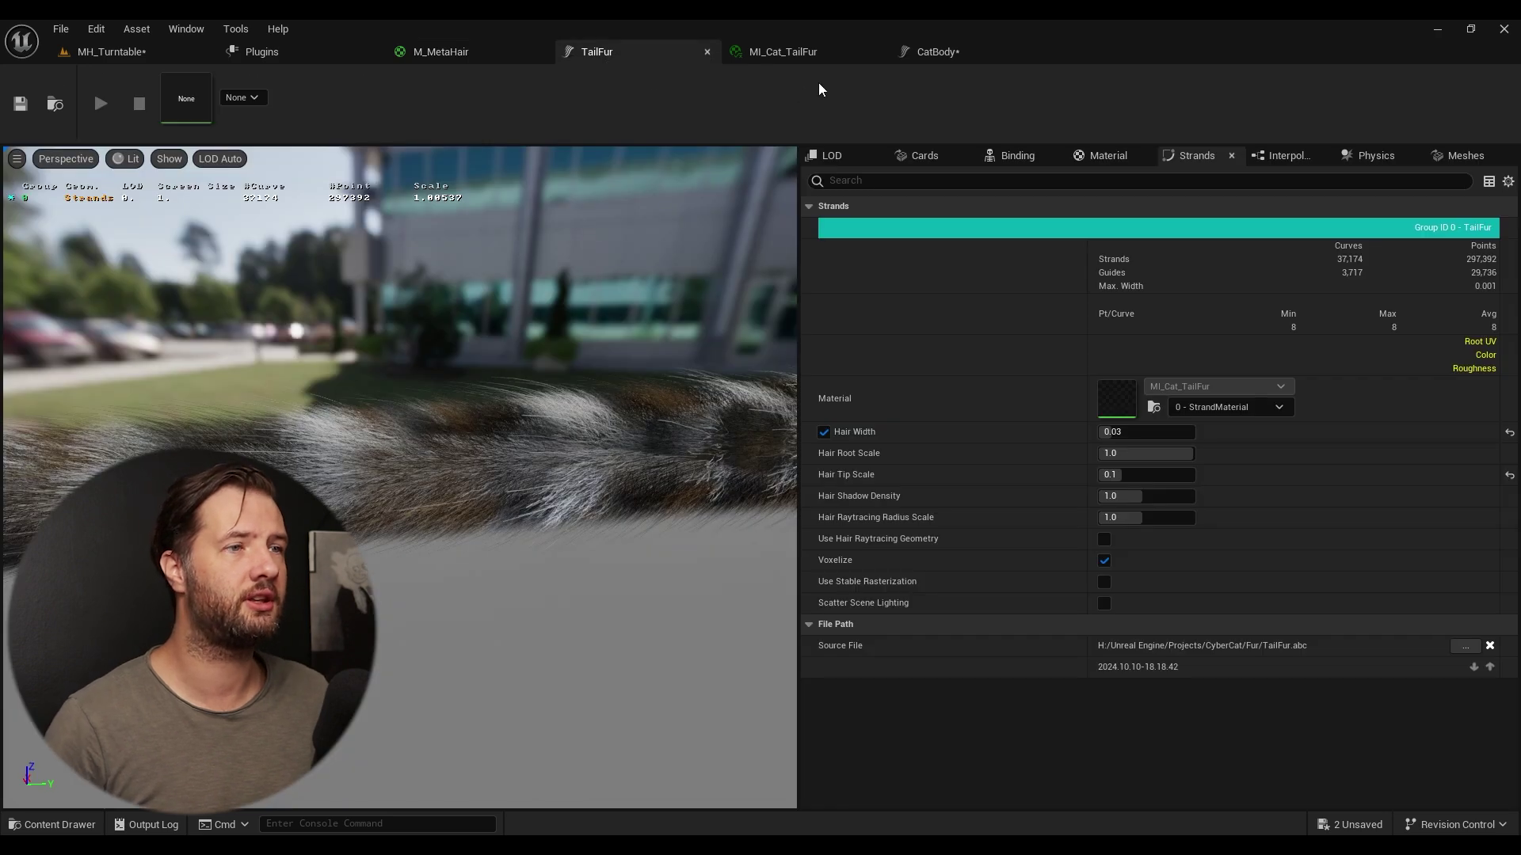
- Float MI_Cat_TailFur in its own full-height window beside the TailFur preview
click(785, 51)
drag(788, 50, 860, 358)
click(601, 50)
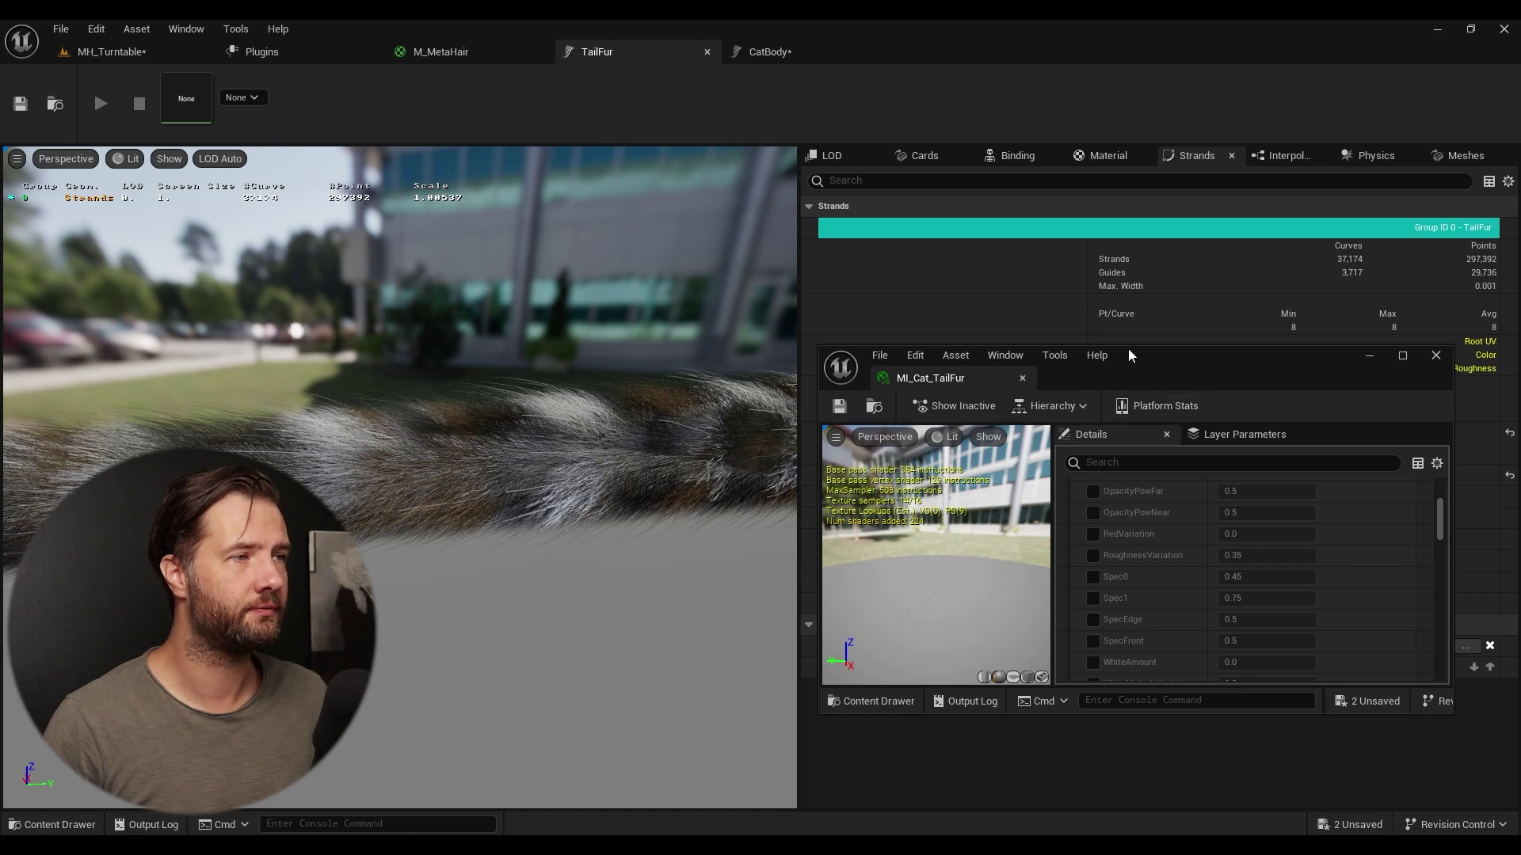
drag(1129, 351, 1117, 150)
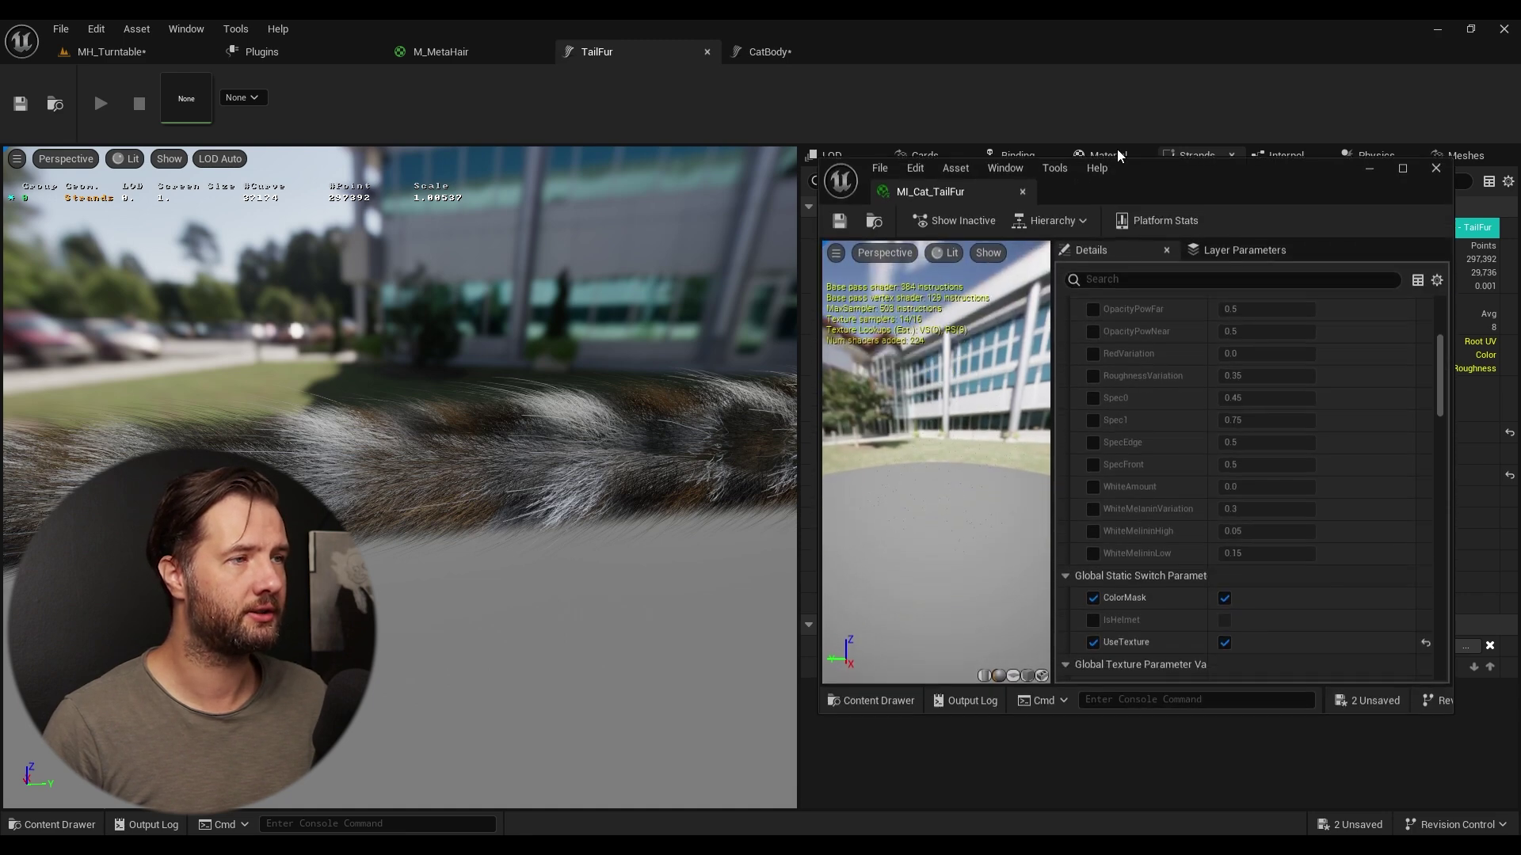
double_click(1069, 714)
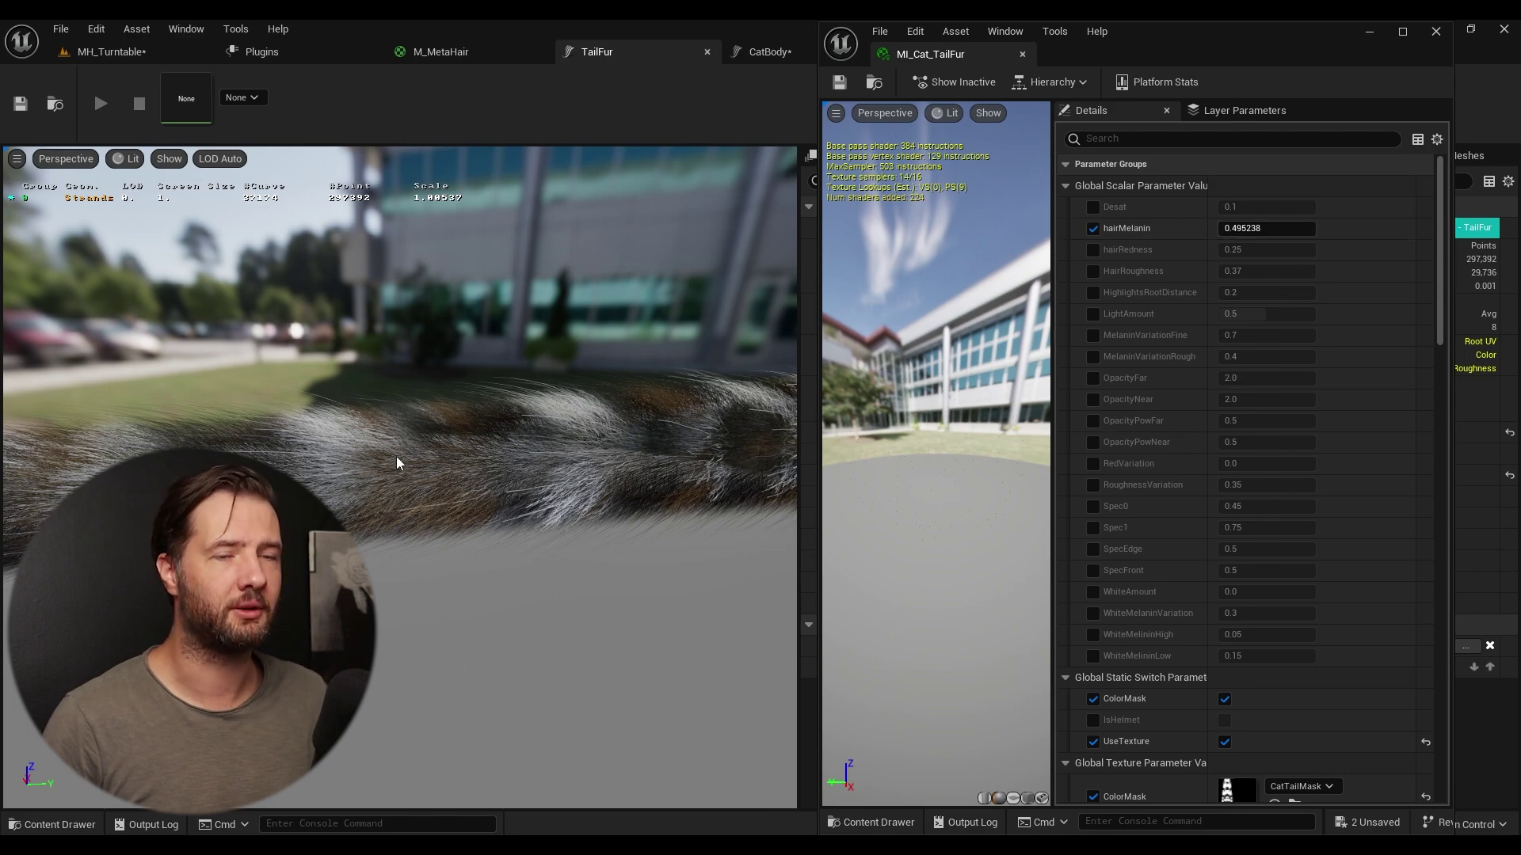
drag(476, 317, 327, 431)
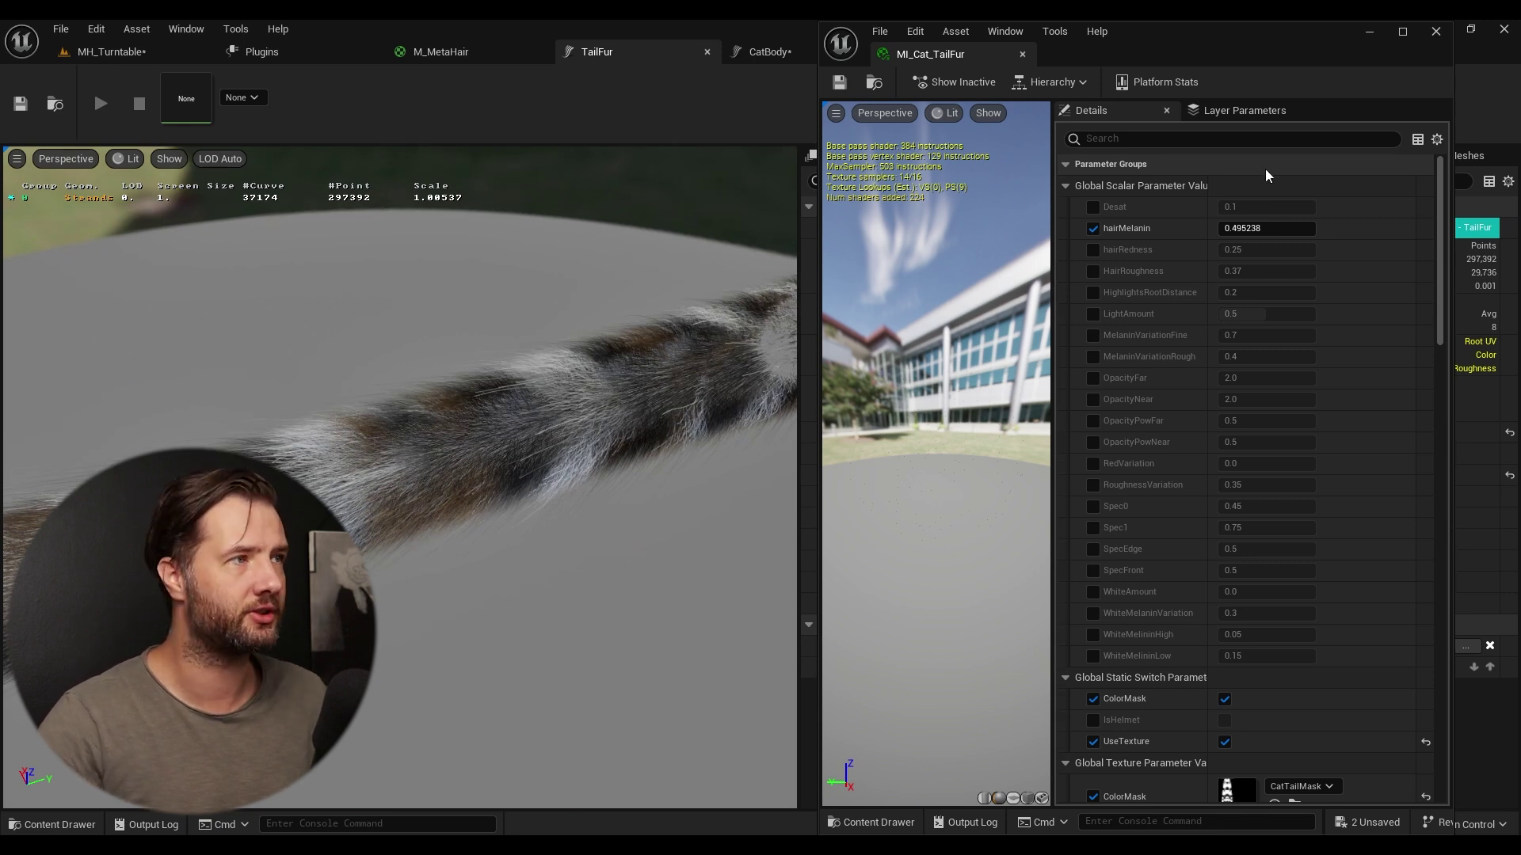
- Set hairMelanin to 0, then save and close MI_Cat_TailFur
click(1256, 229)
text(0)
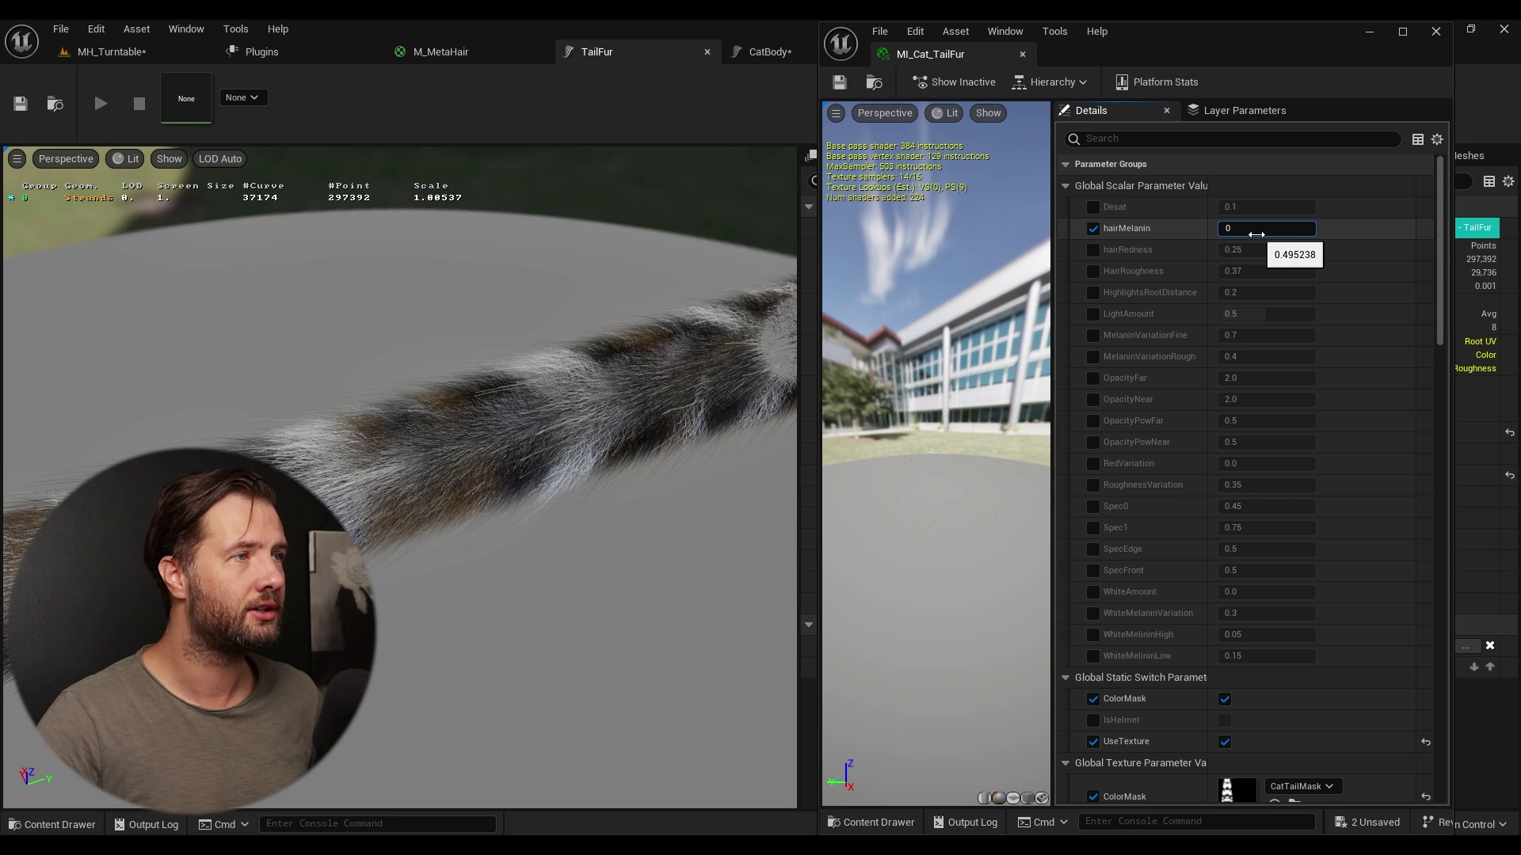
key(Return)
click(841, 89)
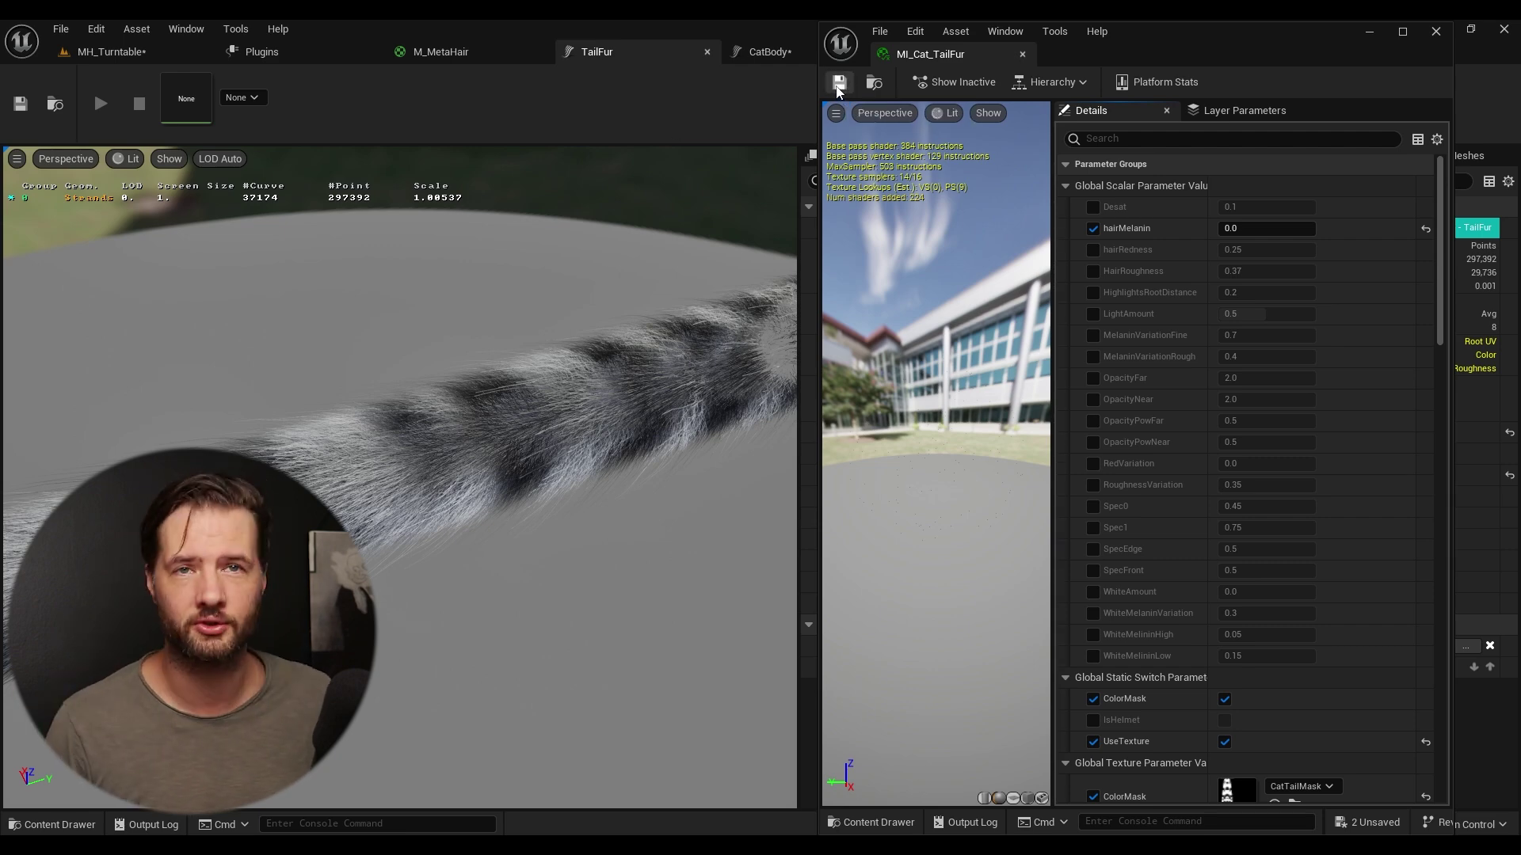
click(1022, 54)
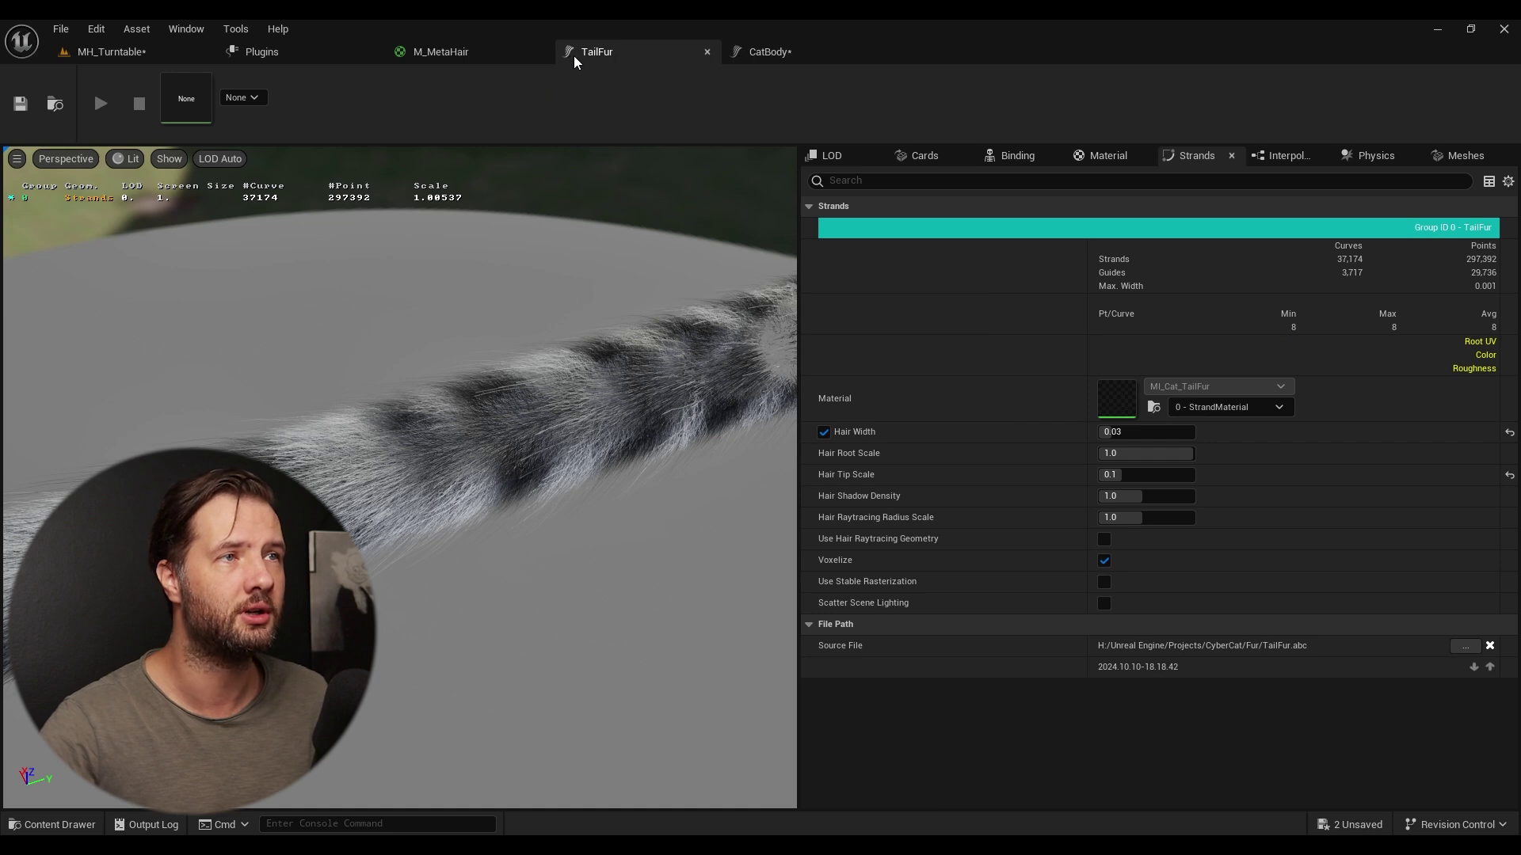
- Assign MI_Cat_BodyFur to the CatBody groom's Element 0 material slot
click(768, 49)
click(1221, 251)
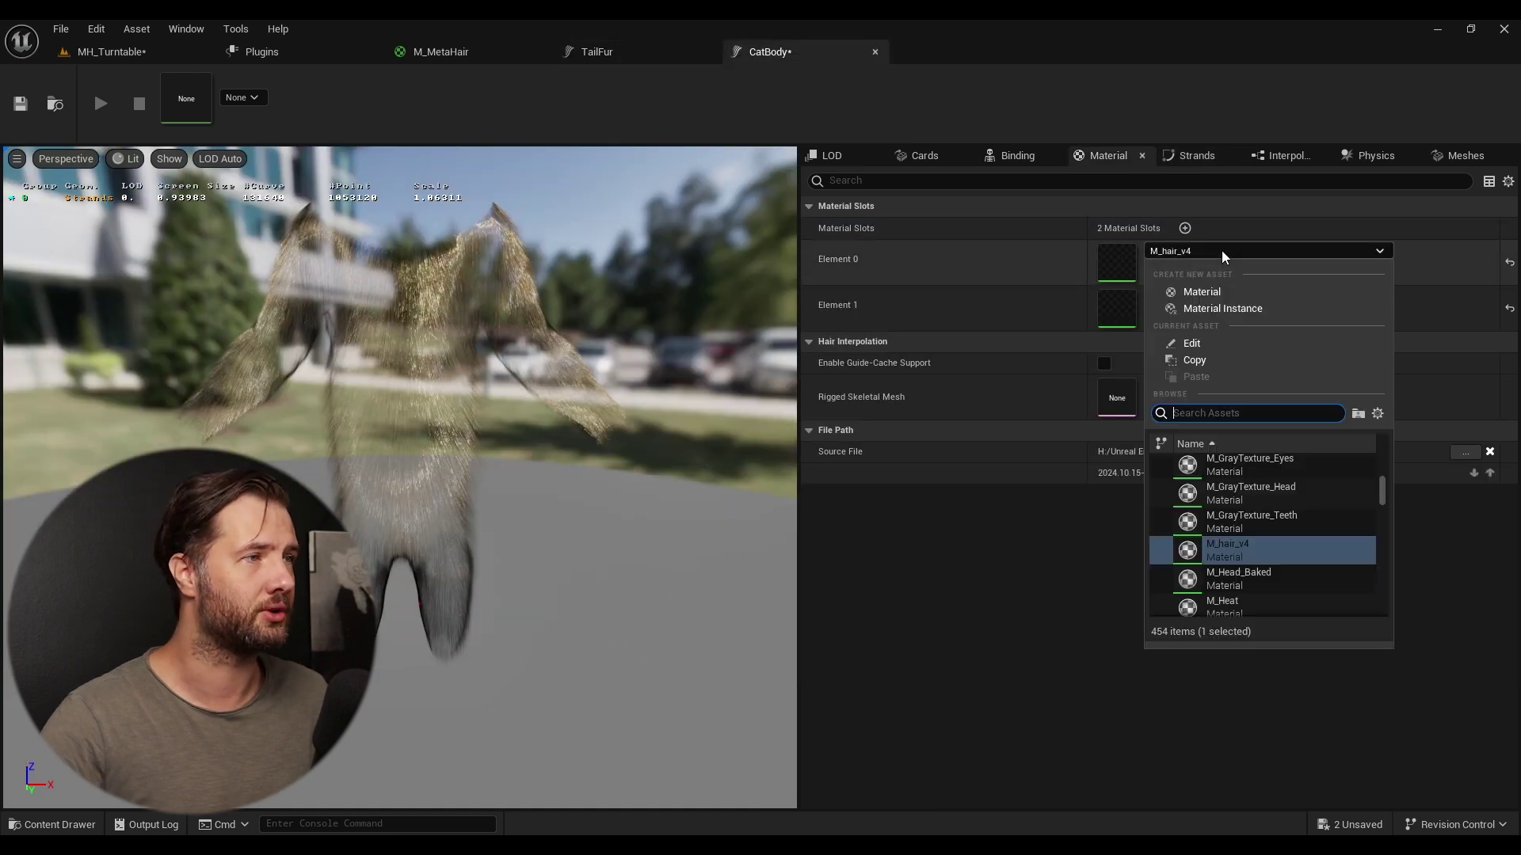
text(bodyf)
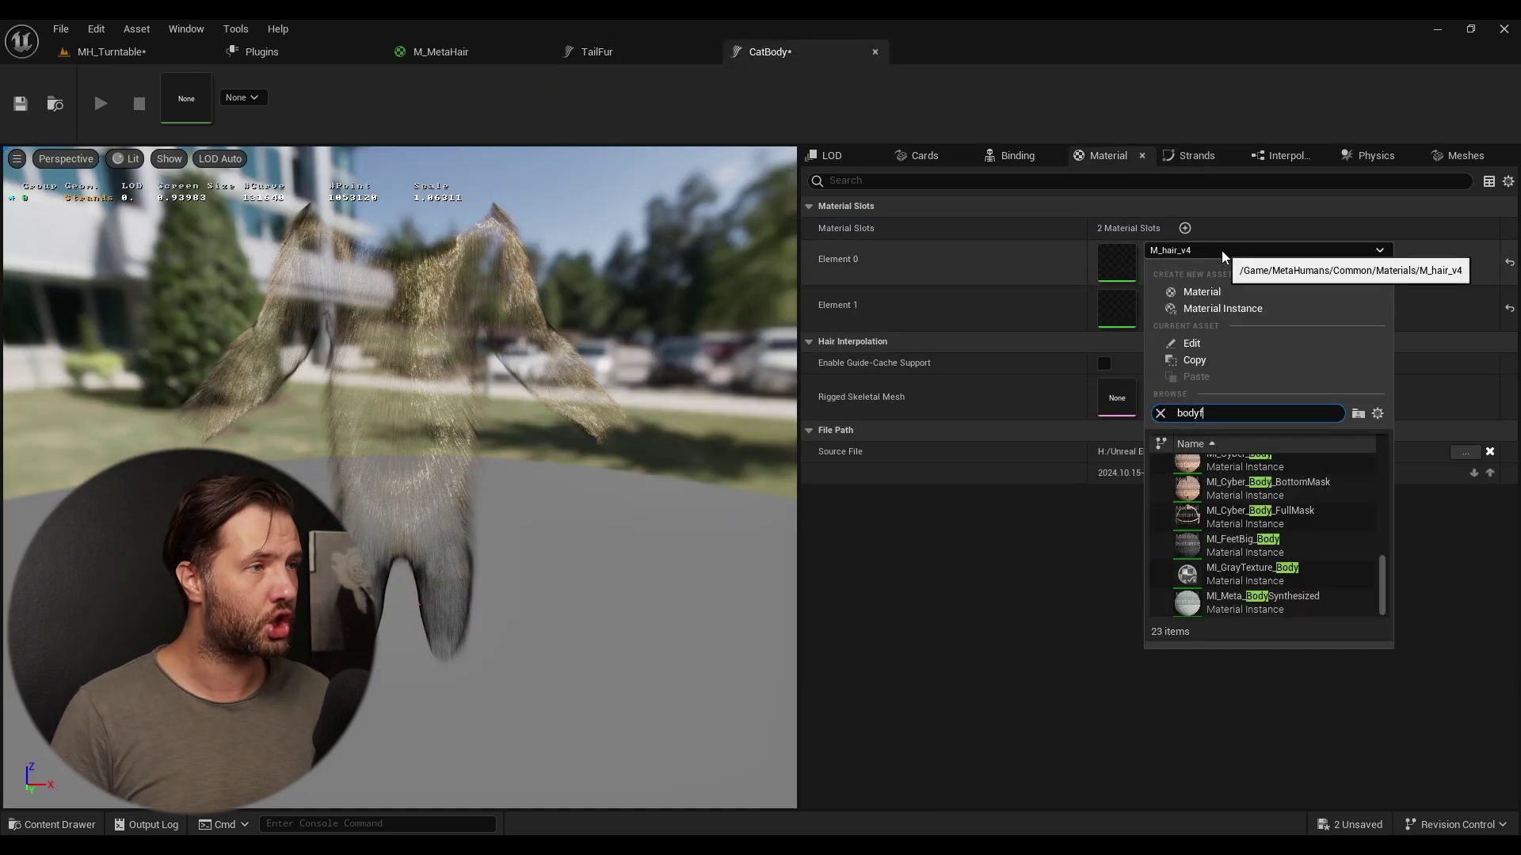
key(Return)
click(1214, 296)
- Assign the body fur cards material to Element 1 and move the Material tab to the front
text(bodyfu)
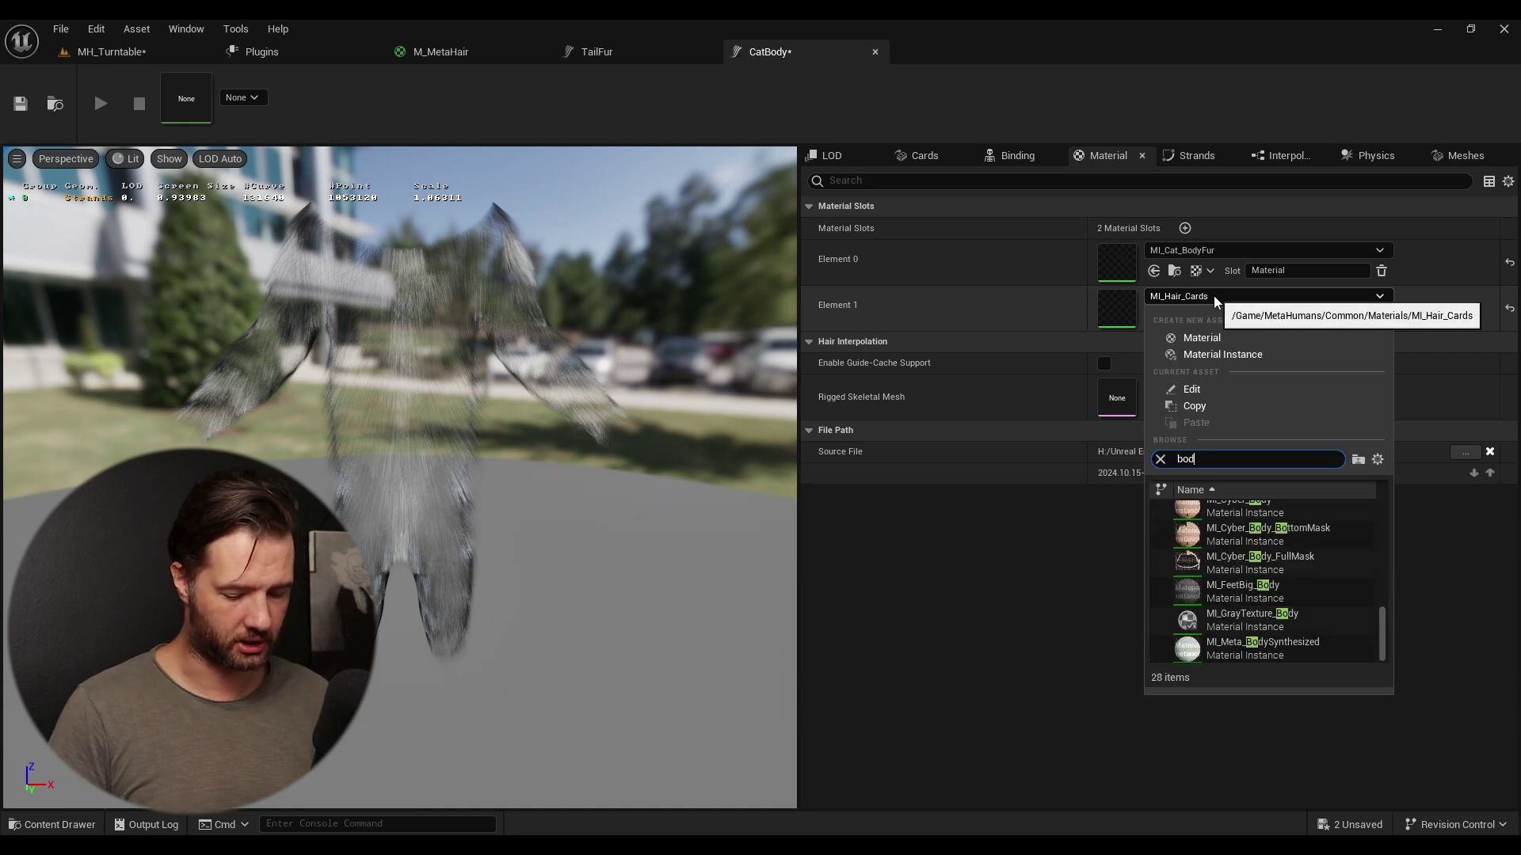
click(1263, 515)
drag(1108, 155, 859, 158)
click(940, 156)
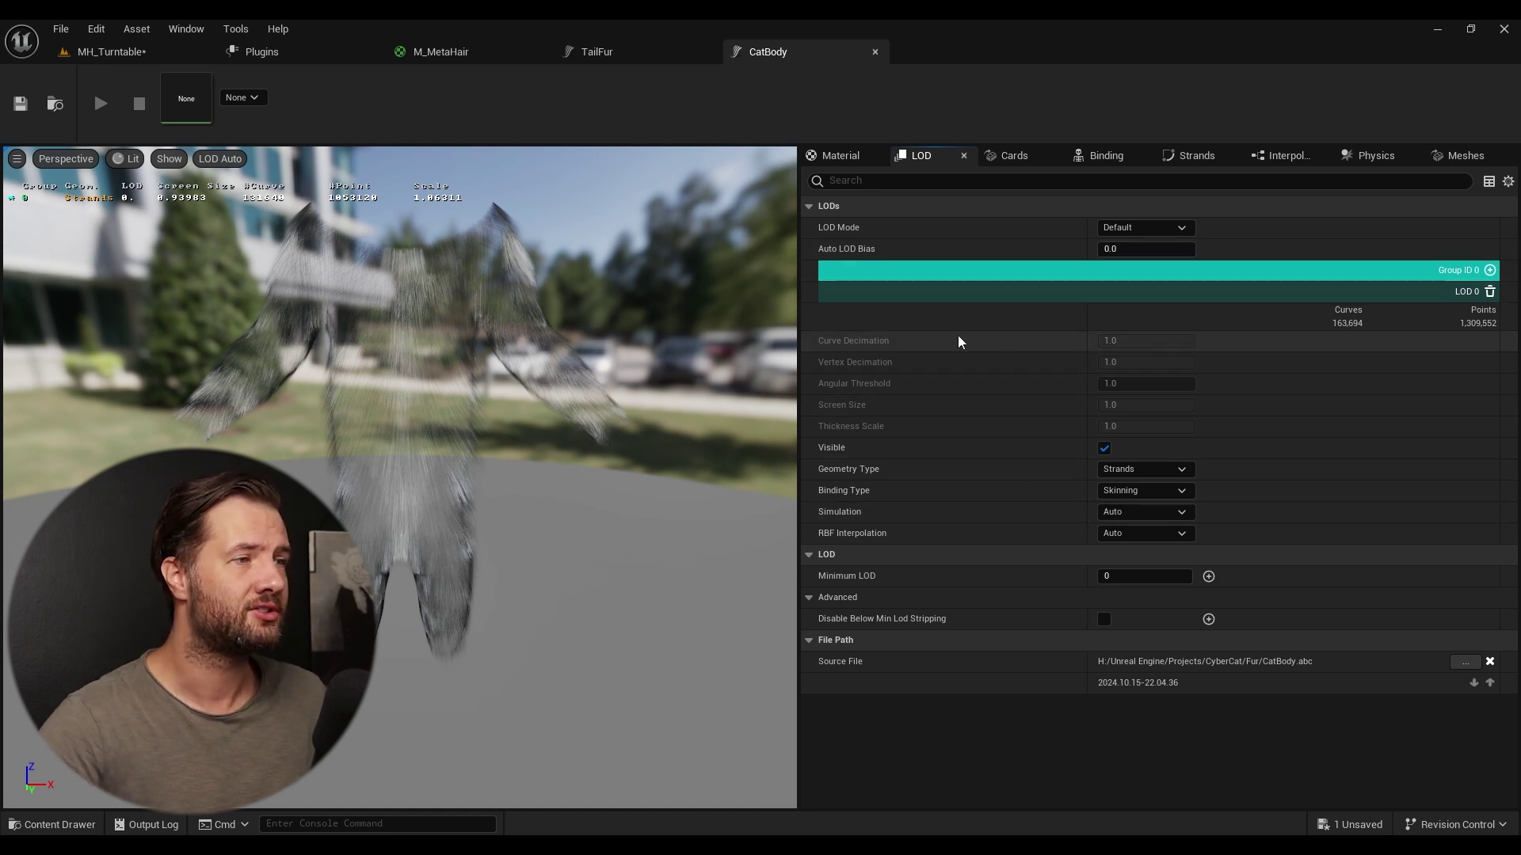
- Add a LOD 1 to Group ID 0 and set LOD Mode to Manual
click(1490, 272)
scroll(918, 554, down, 3)
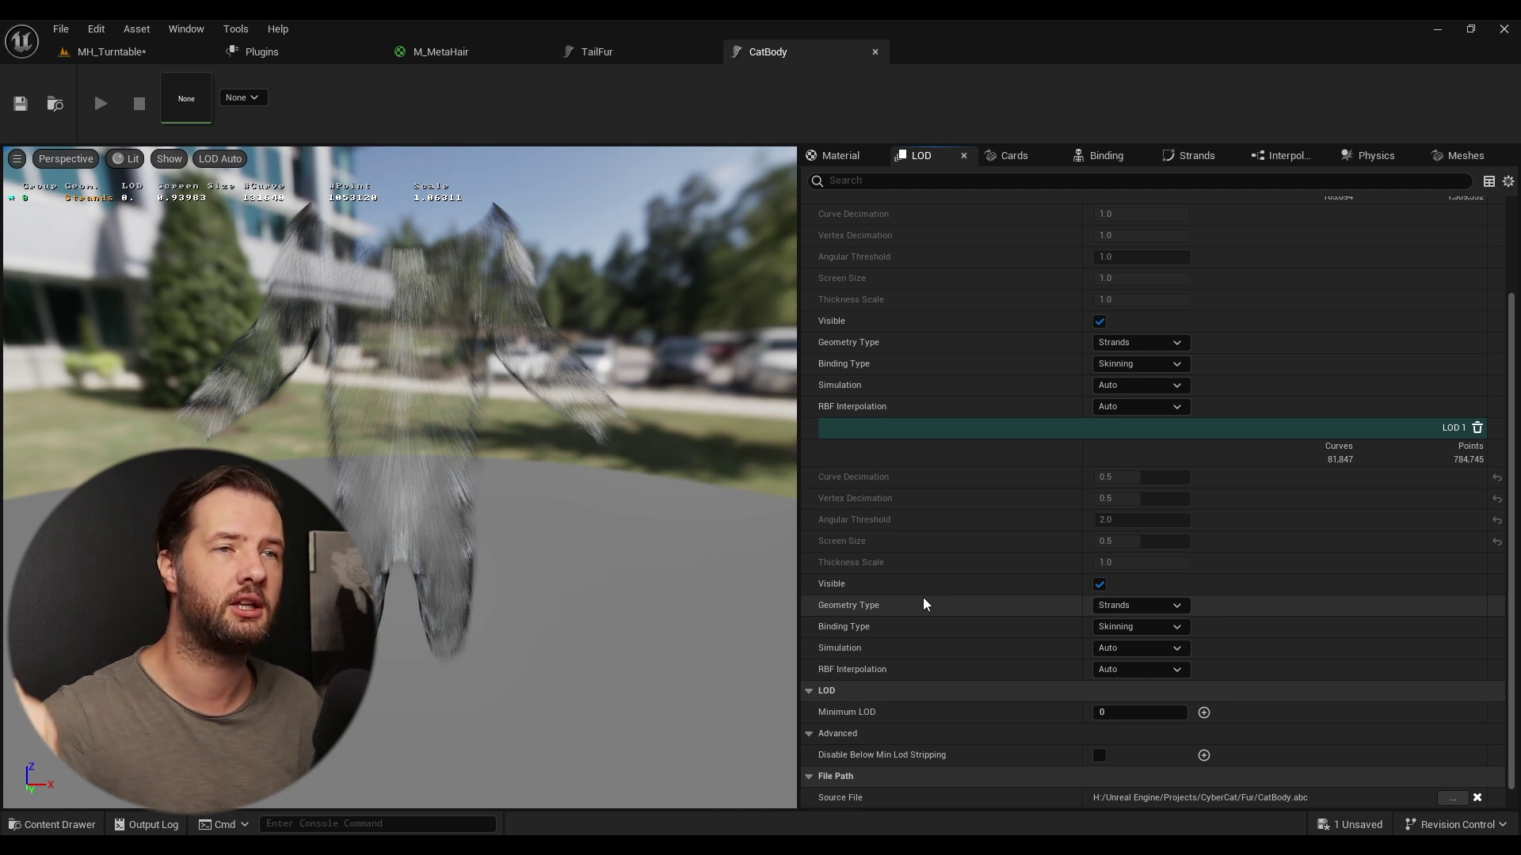
scroll(959, 467, up, 1)
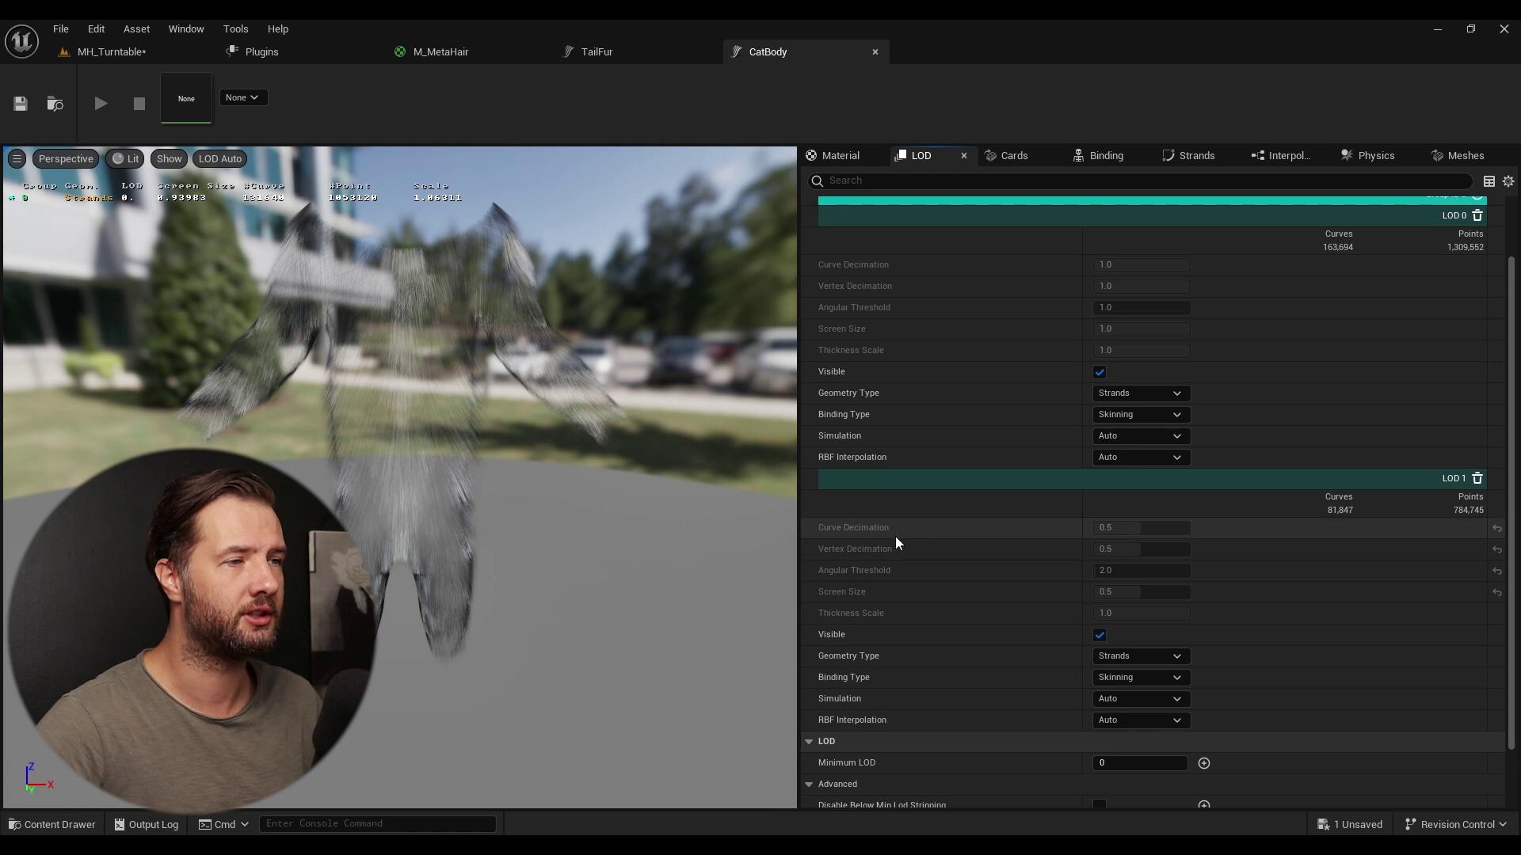
scroll(1030, 530, up, 2)
click(1145, 229)
click(1128, 267)
scroll(1014, 499, down, 1)
- Preview the groom at LOD 0 and LOD 1, then restore Auto preview and Default LOD Mode
click(218, 159)
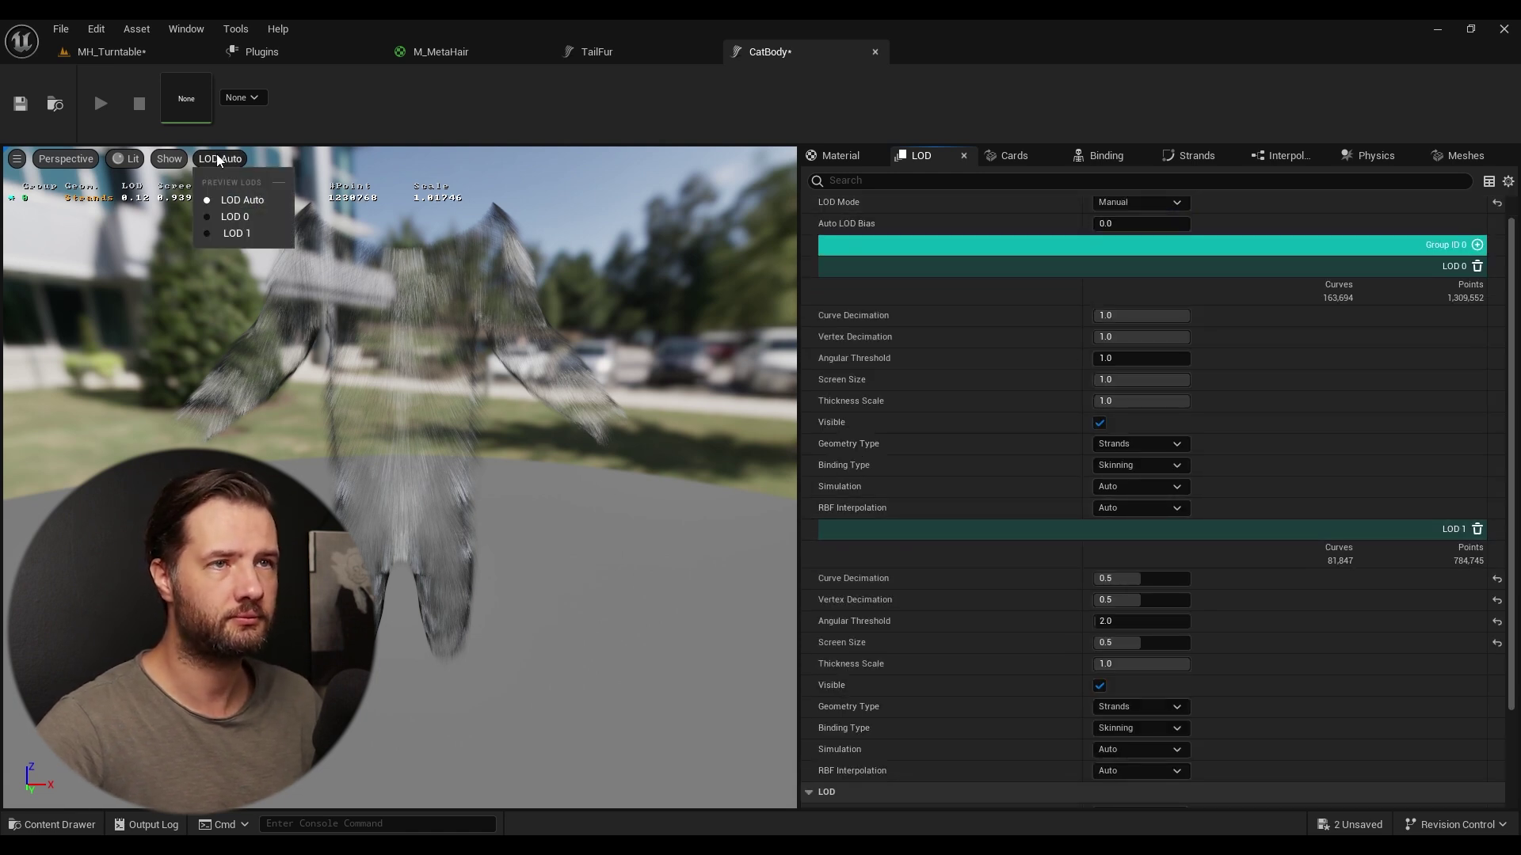
click(235, 233)
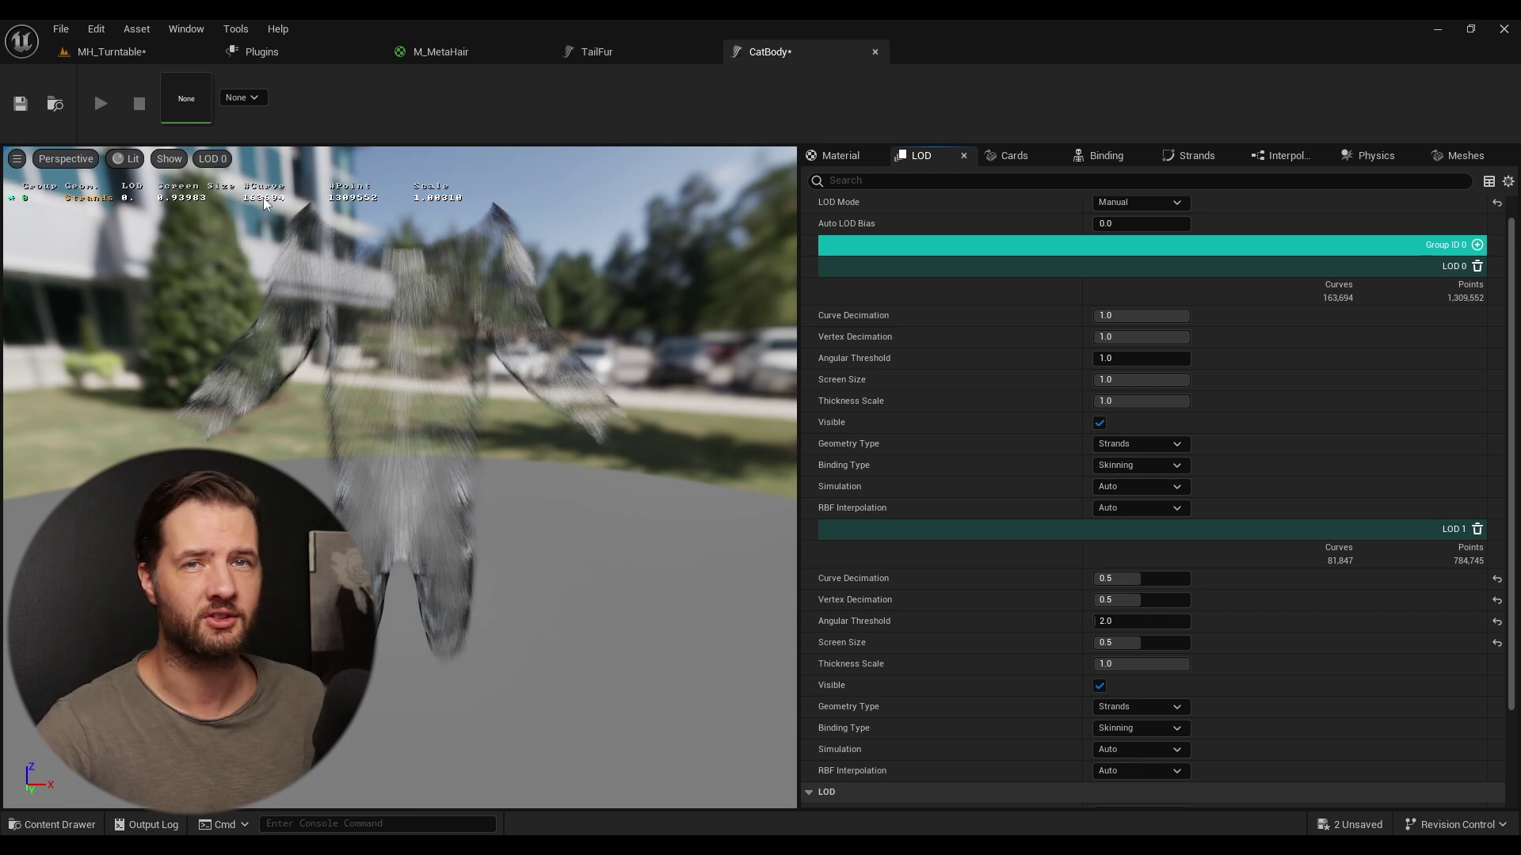
click(223, 158)
click(233, 234)
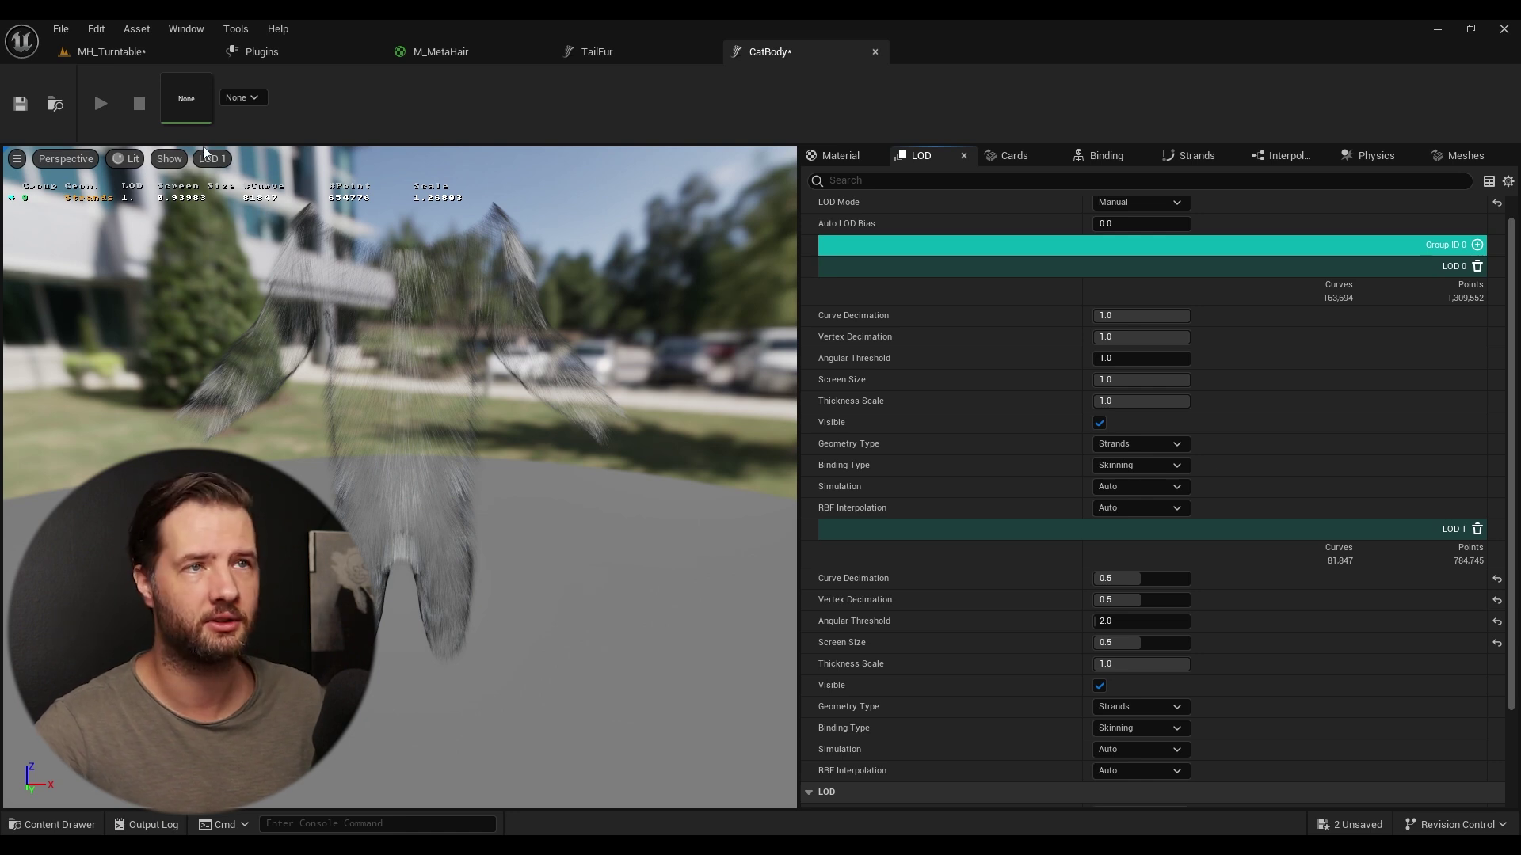
click(212, 158)
click(235, 198)
scroll(1022, 409, up, 1)
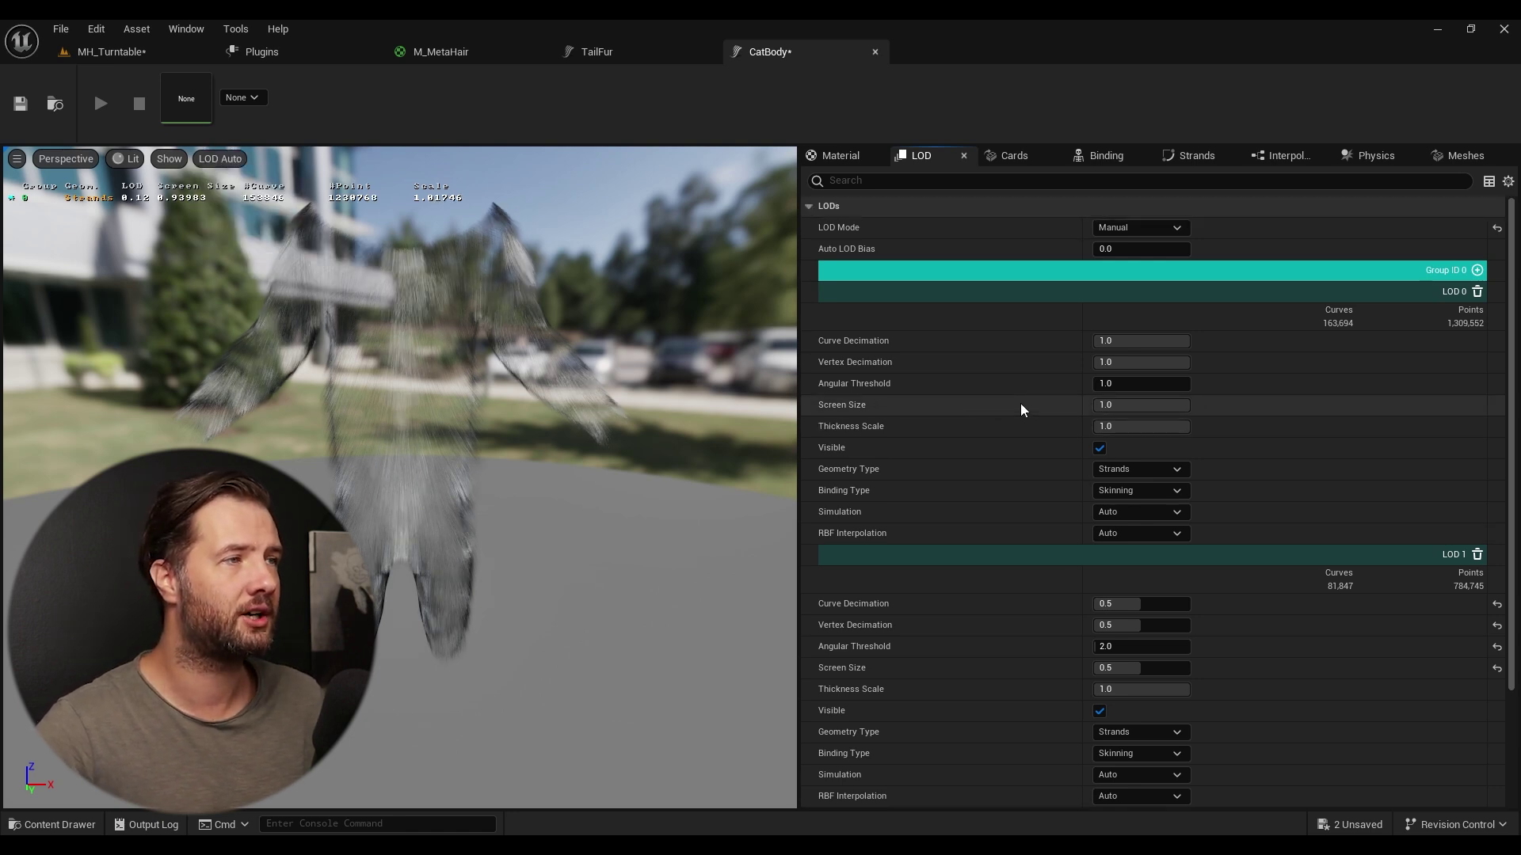
click(1141, 227)
click(1125, 245)
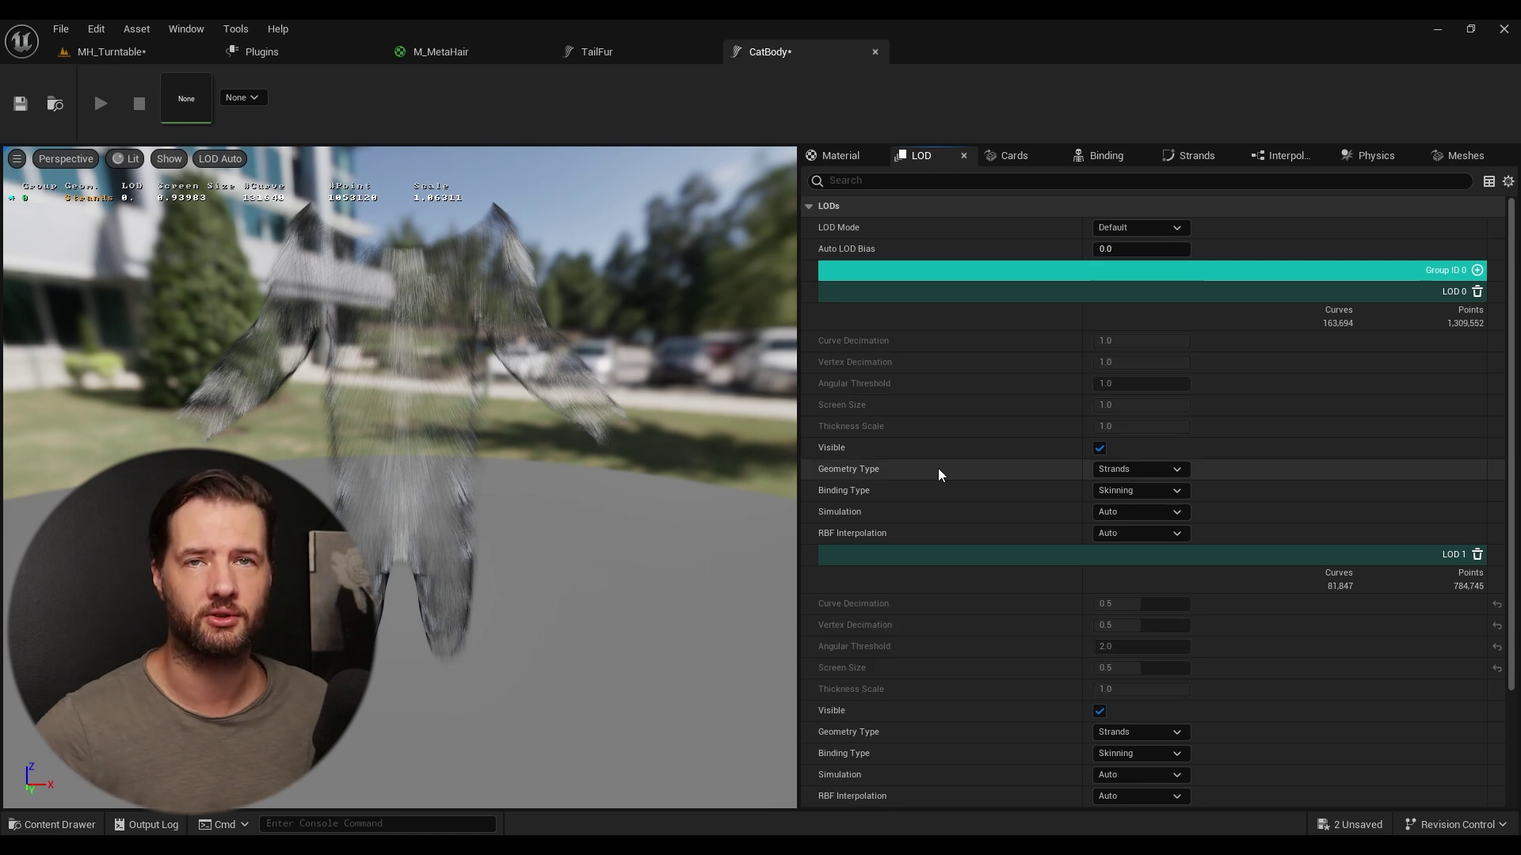
scroll(981, 426, down, 1)
scroll(976, 432, up, 1)
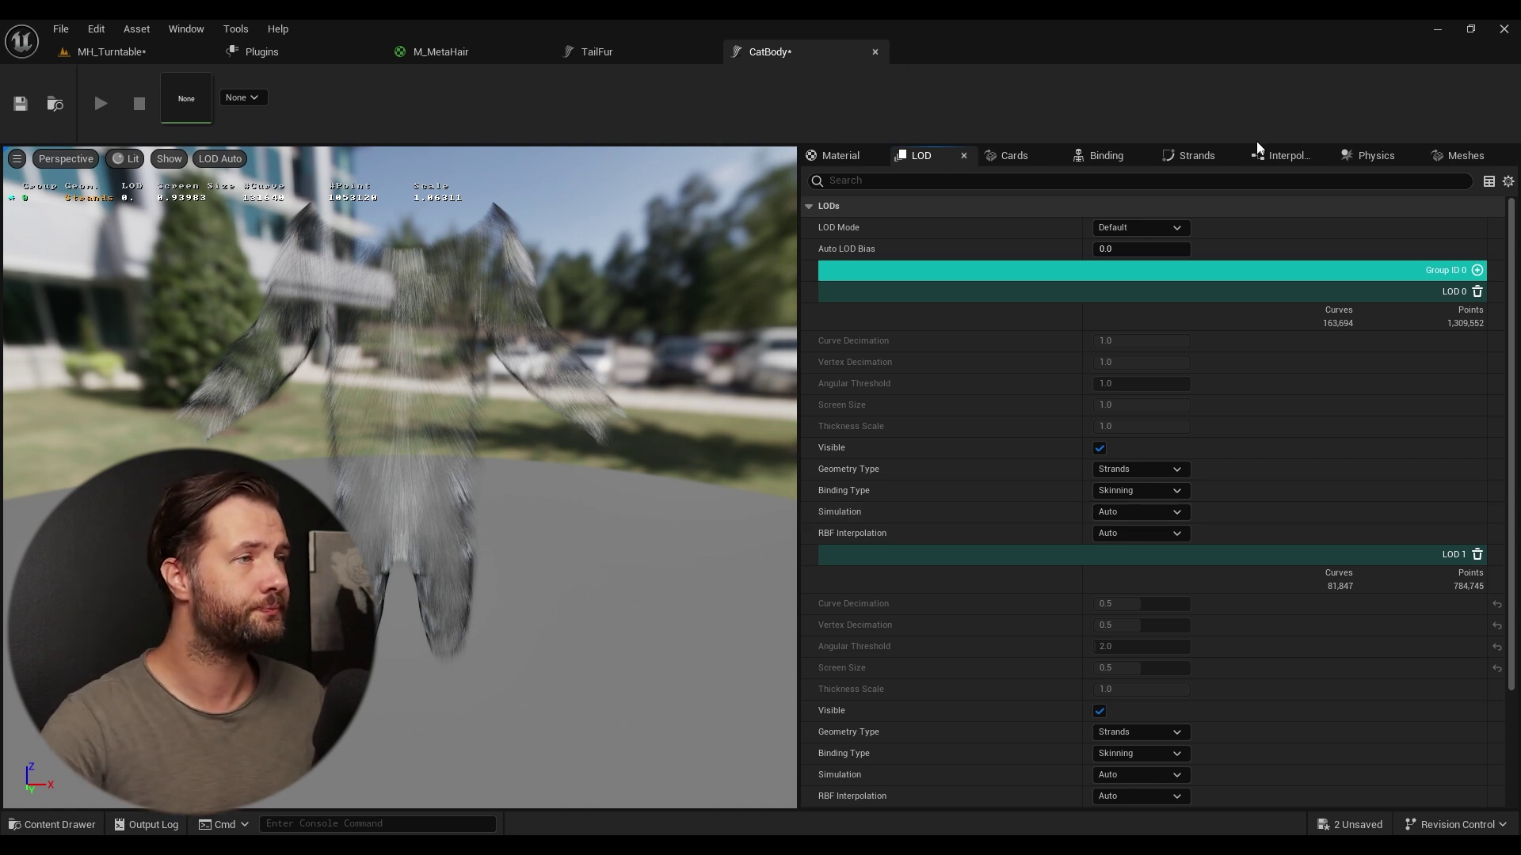
- Set the CatBody strand Hair Width to 0.008, after first trying 0.03, and save the groom
click(1006, 156)
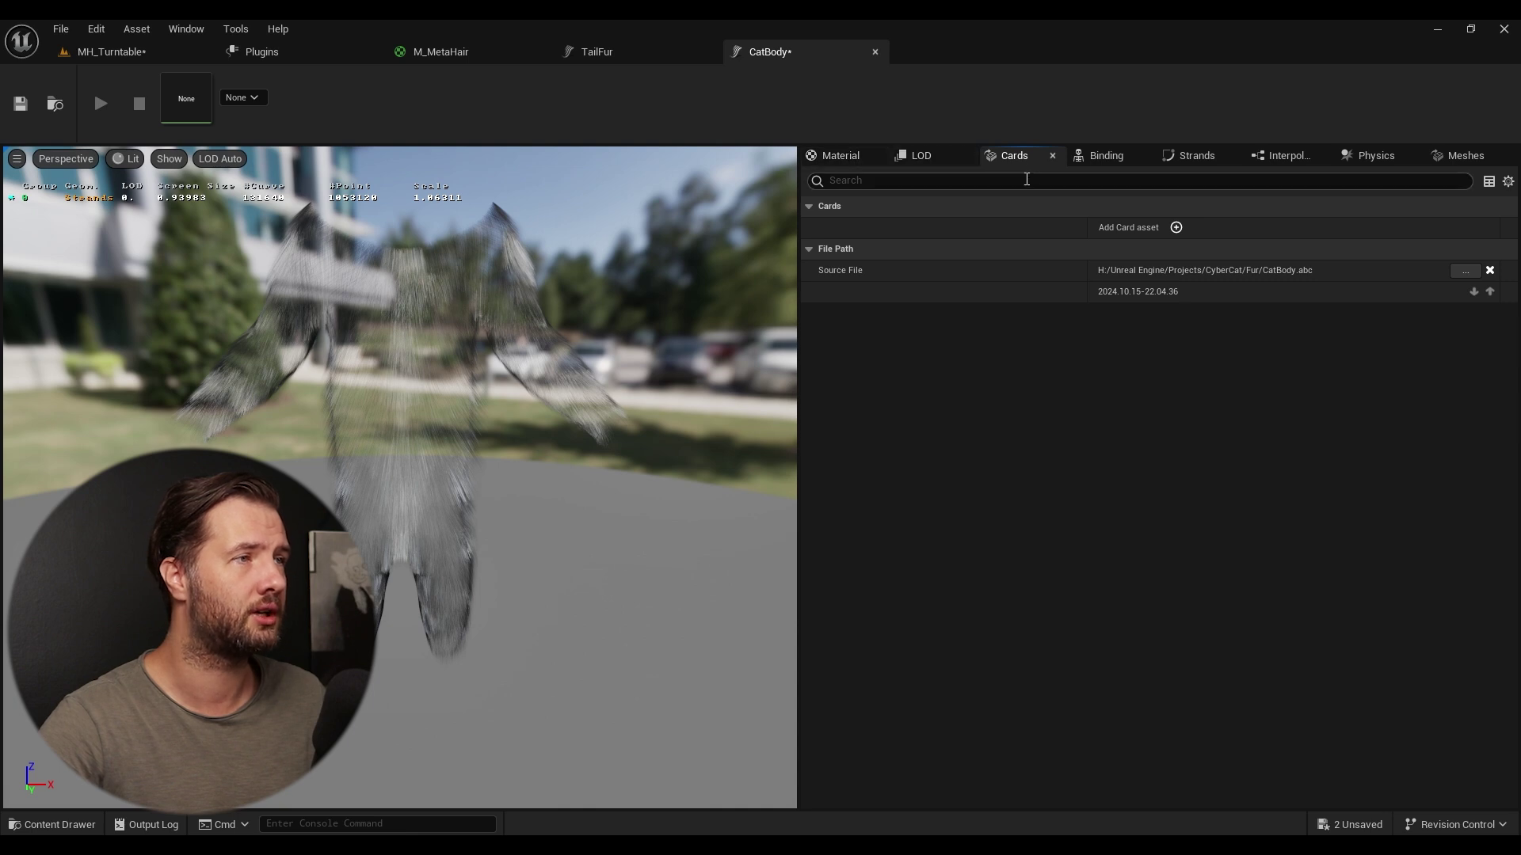
drag(1217, 159, 1006, 162)
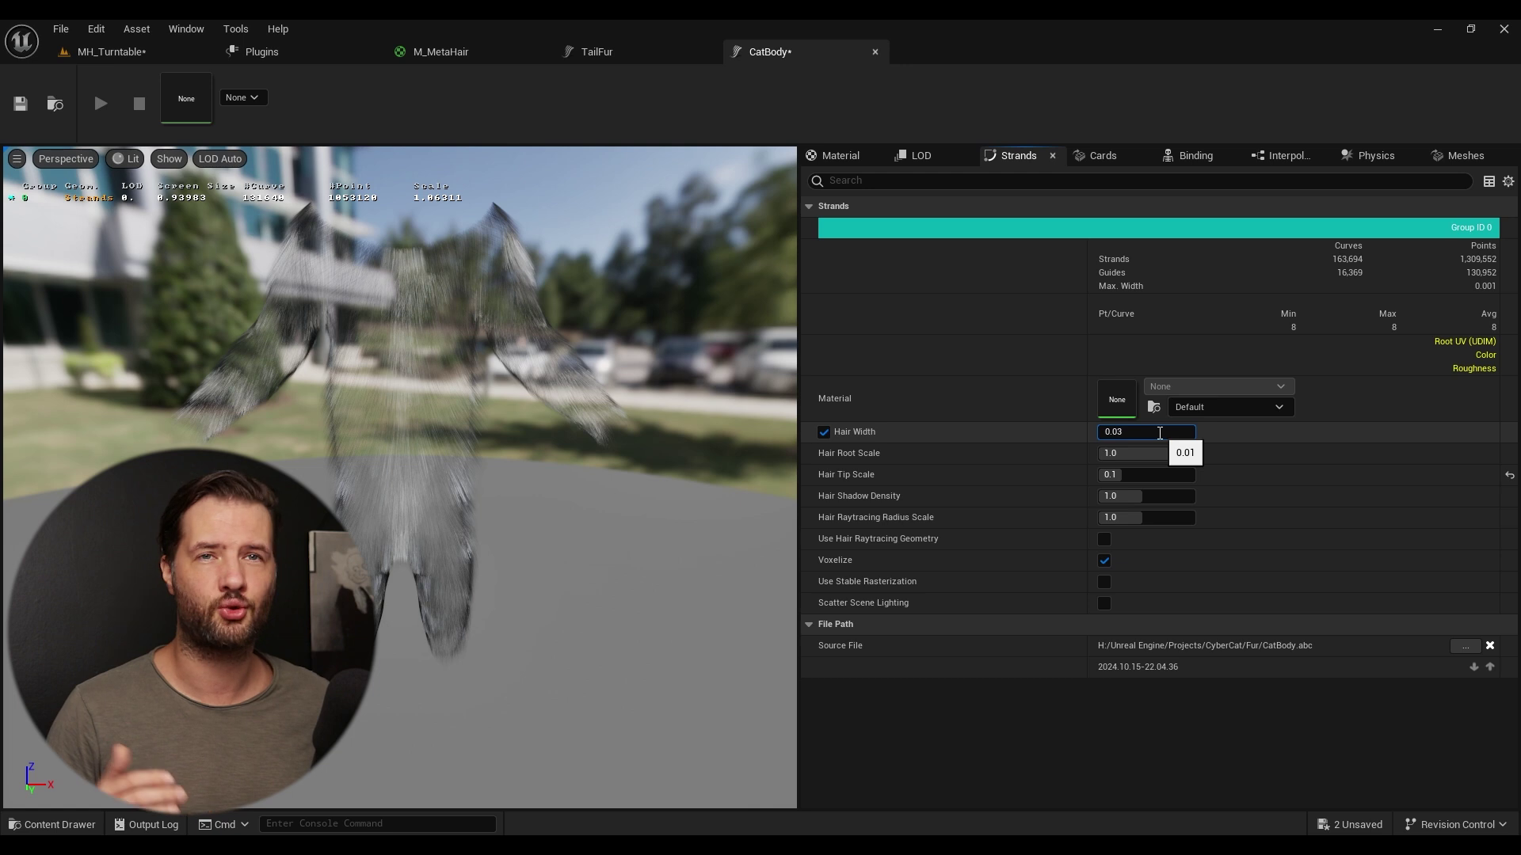
key(Return)
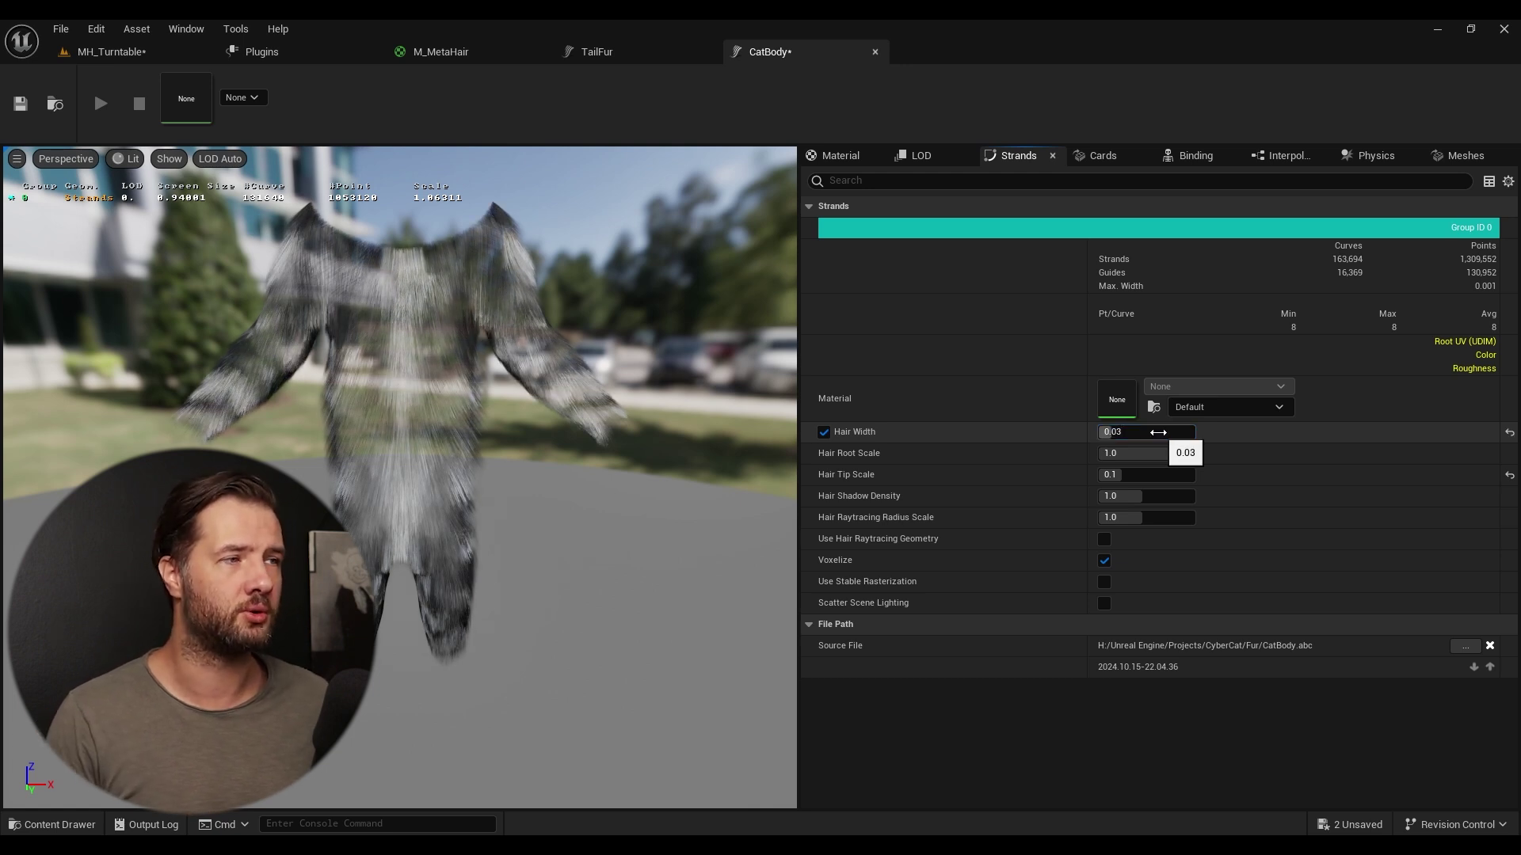
scroll(344, 391, up, 3)
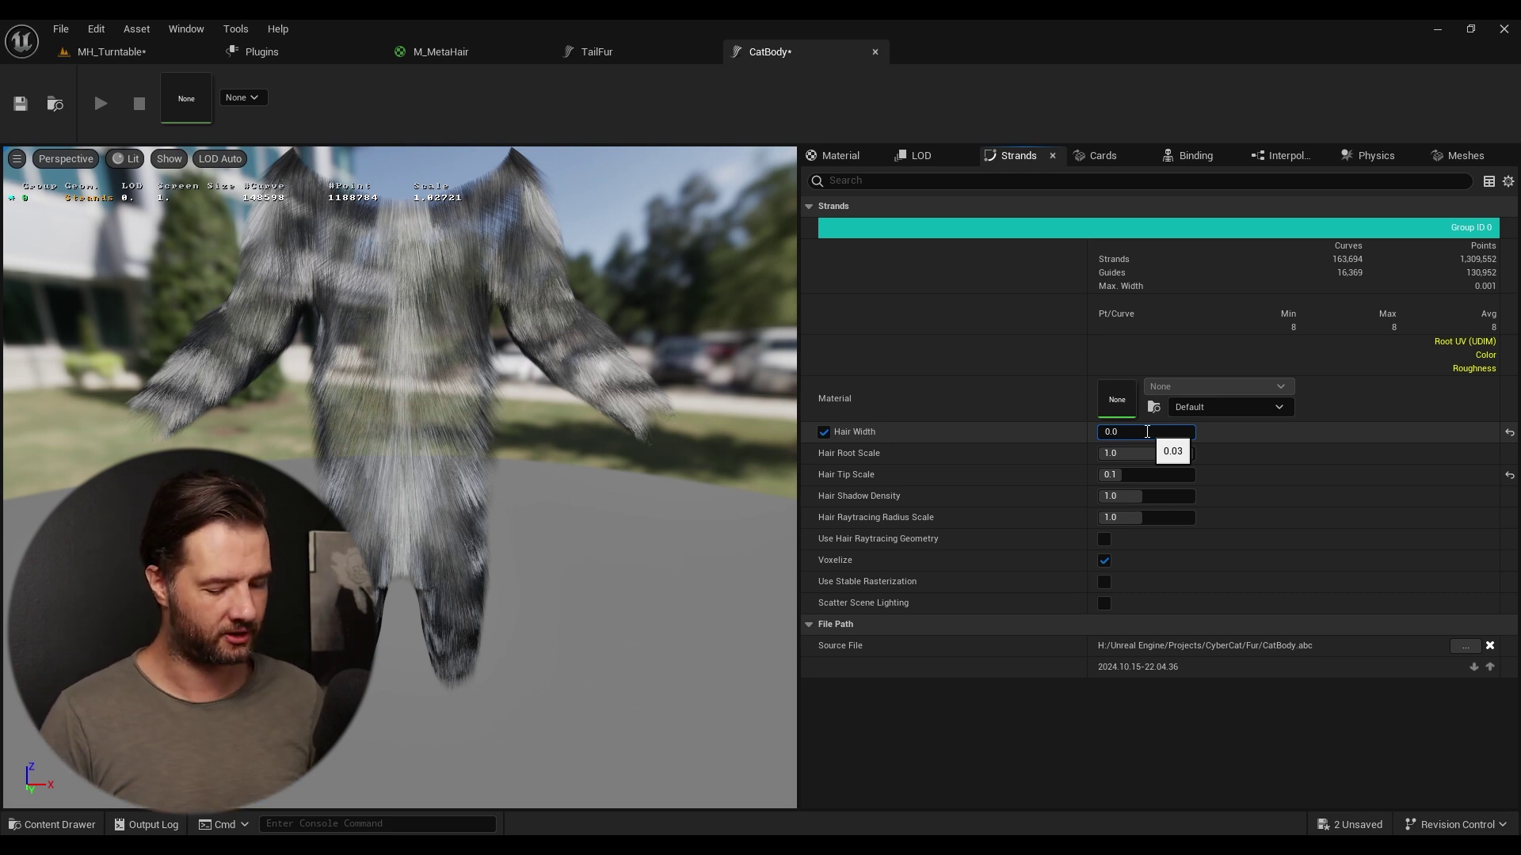
key(Return)
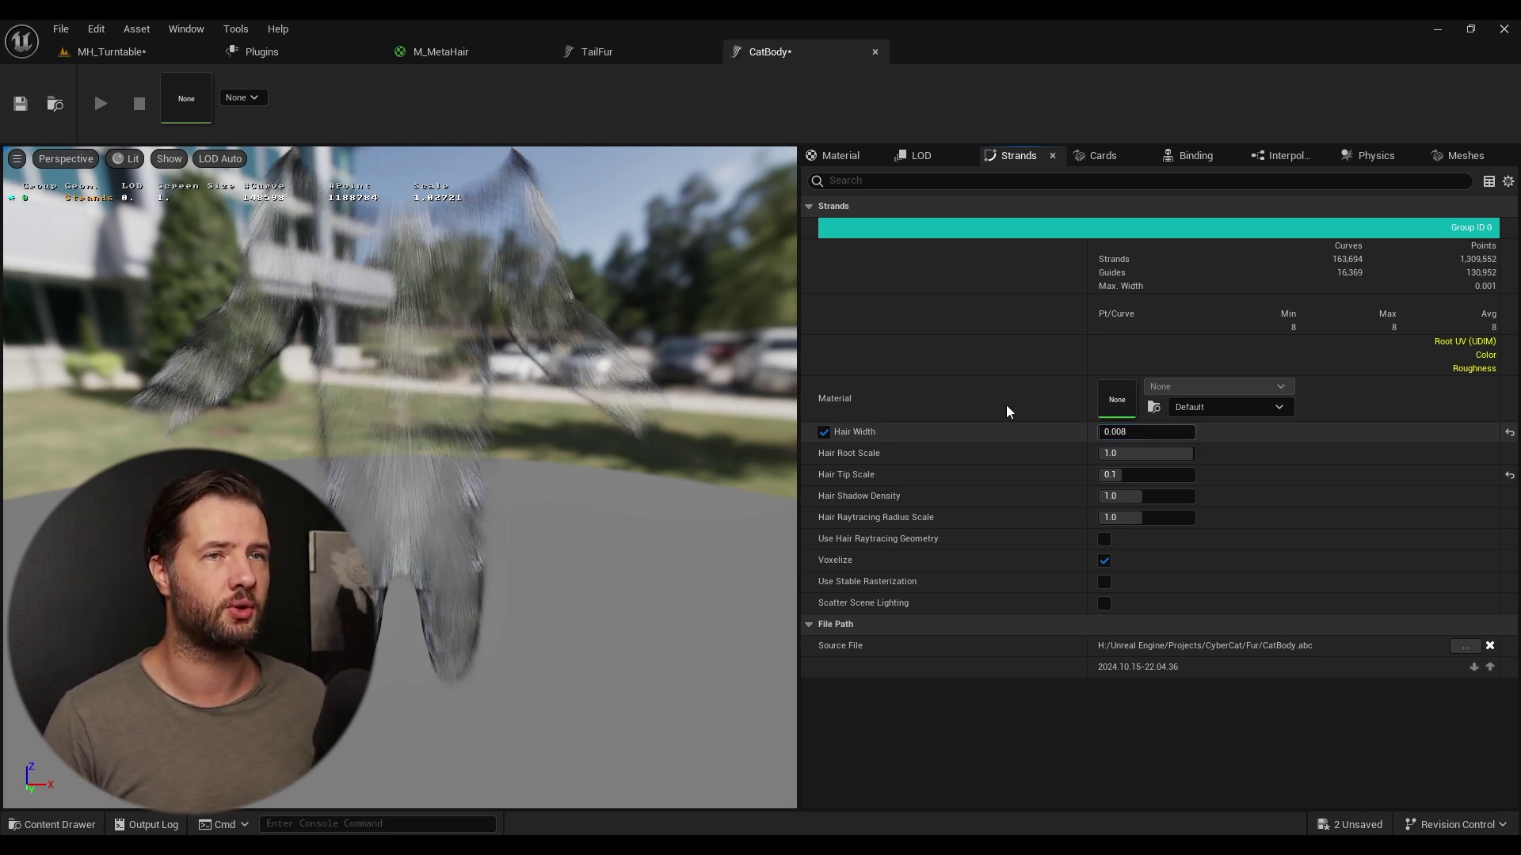
click(19, 104)
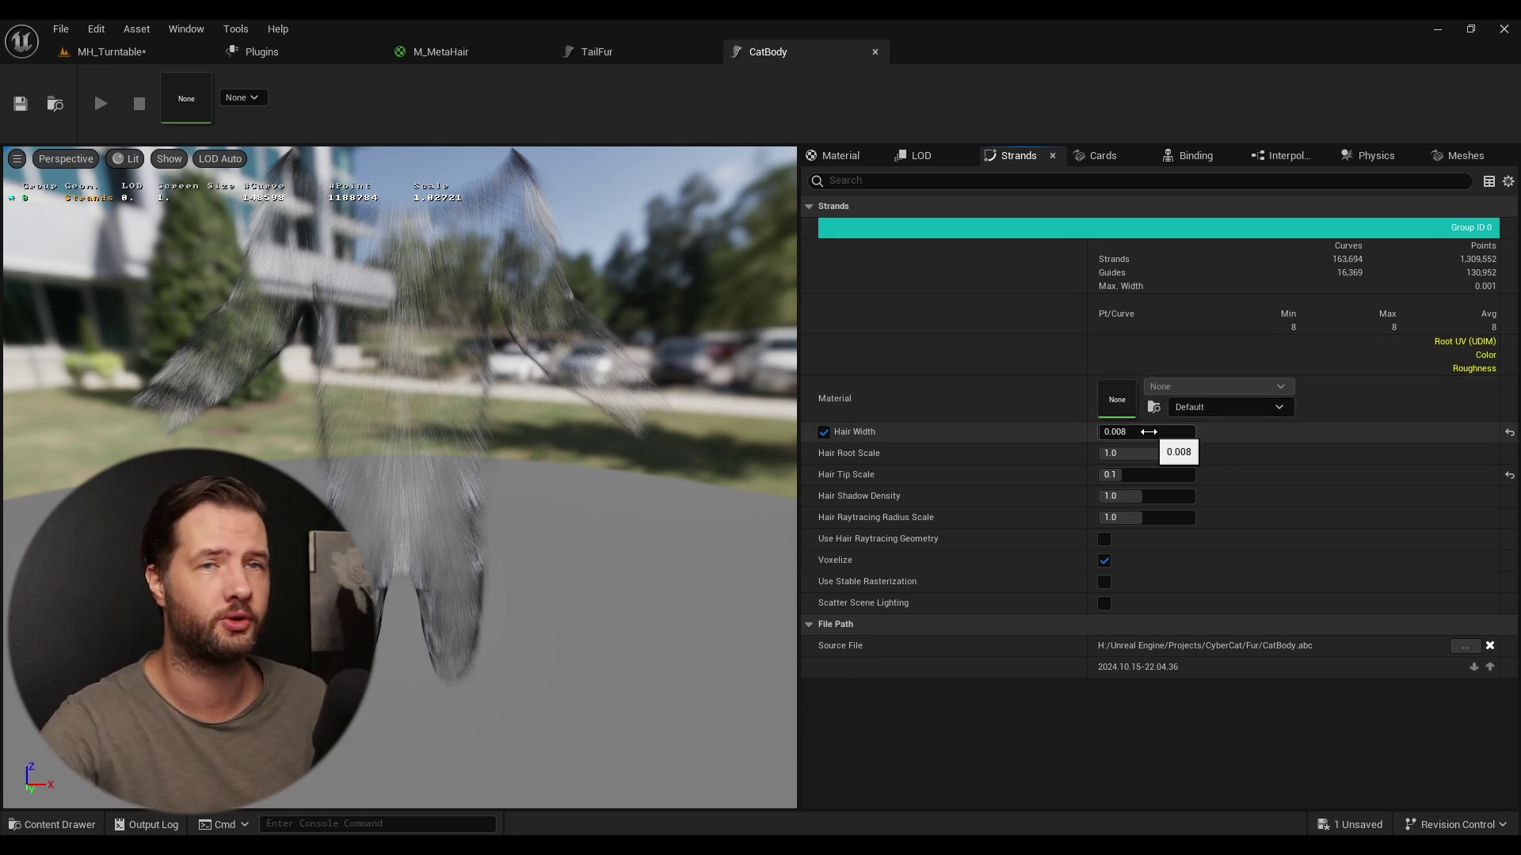
click(1105, 157)
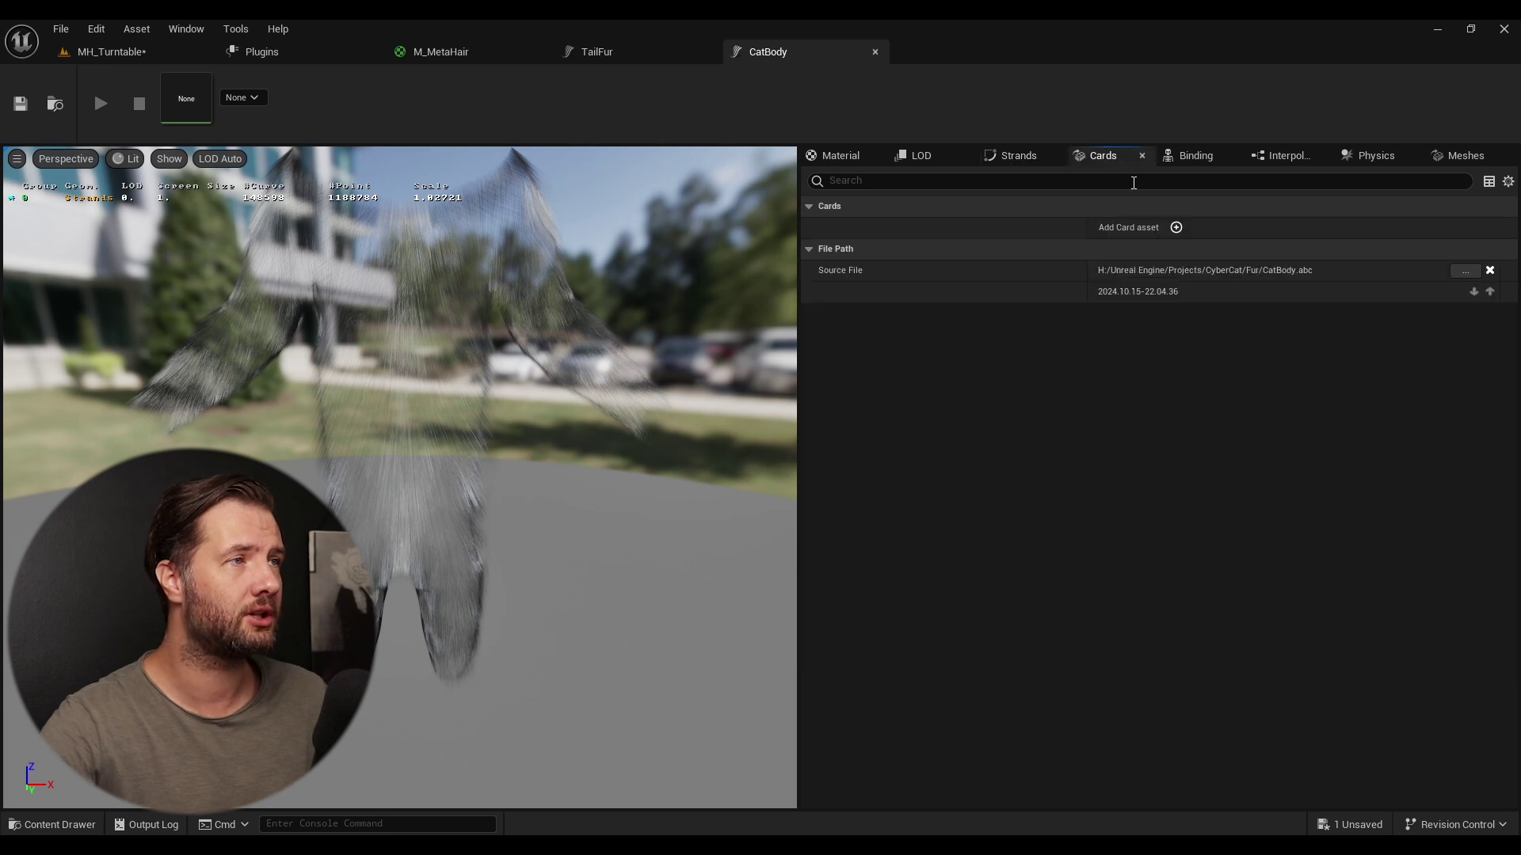
- Add a Cards 0 entry to the groom that uses material slot 1 (Material1)
click(1177, 228)
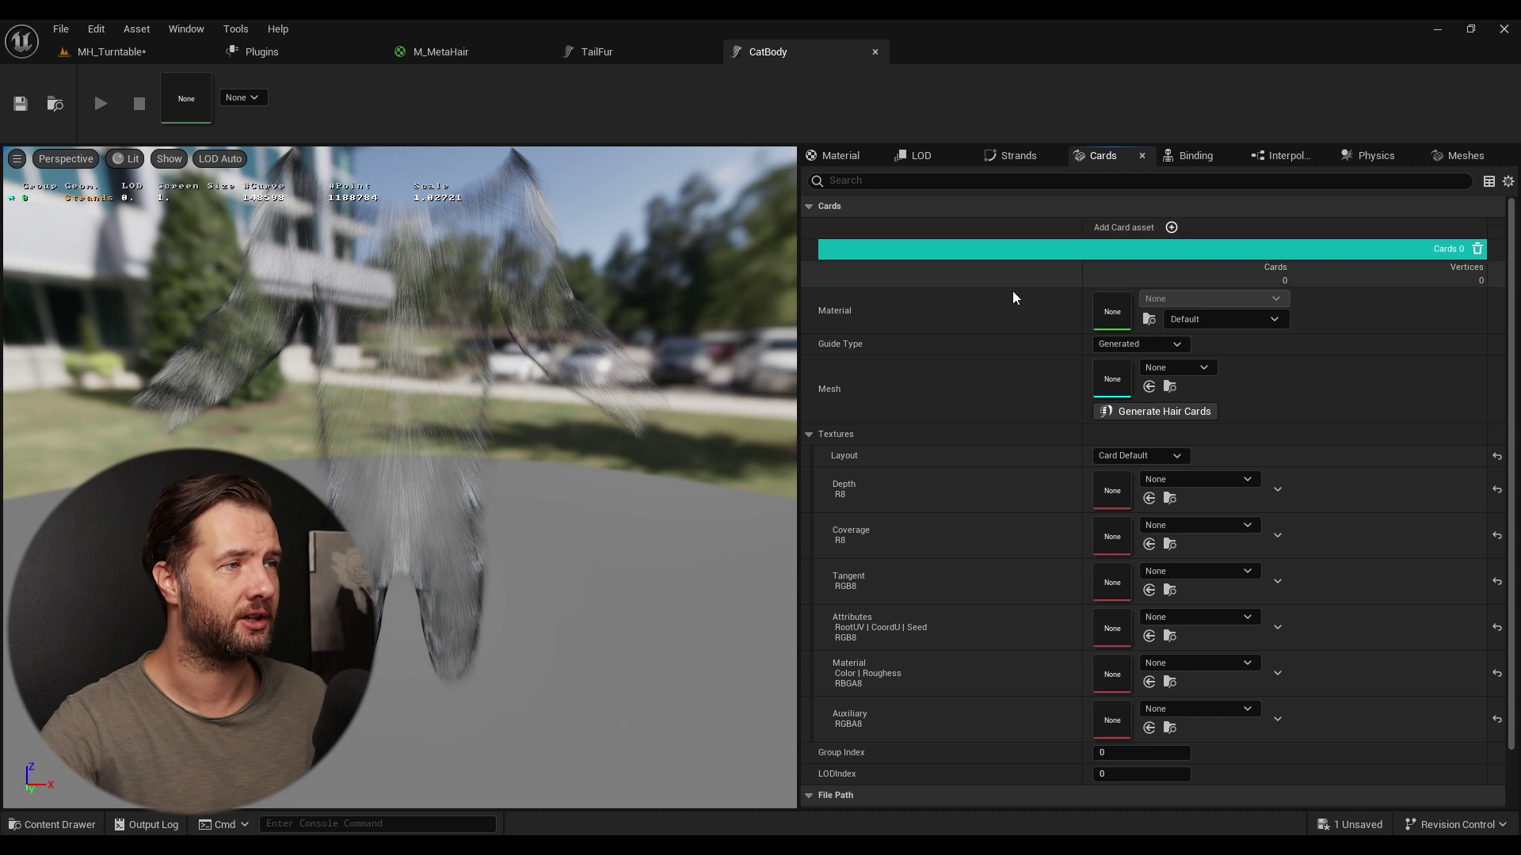
scroll(873, 276, down, 1)
click(1228, 293)
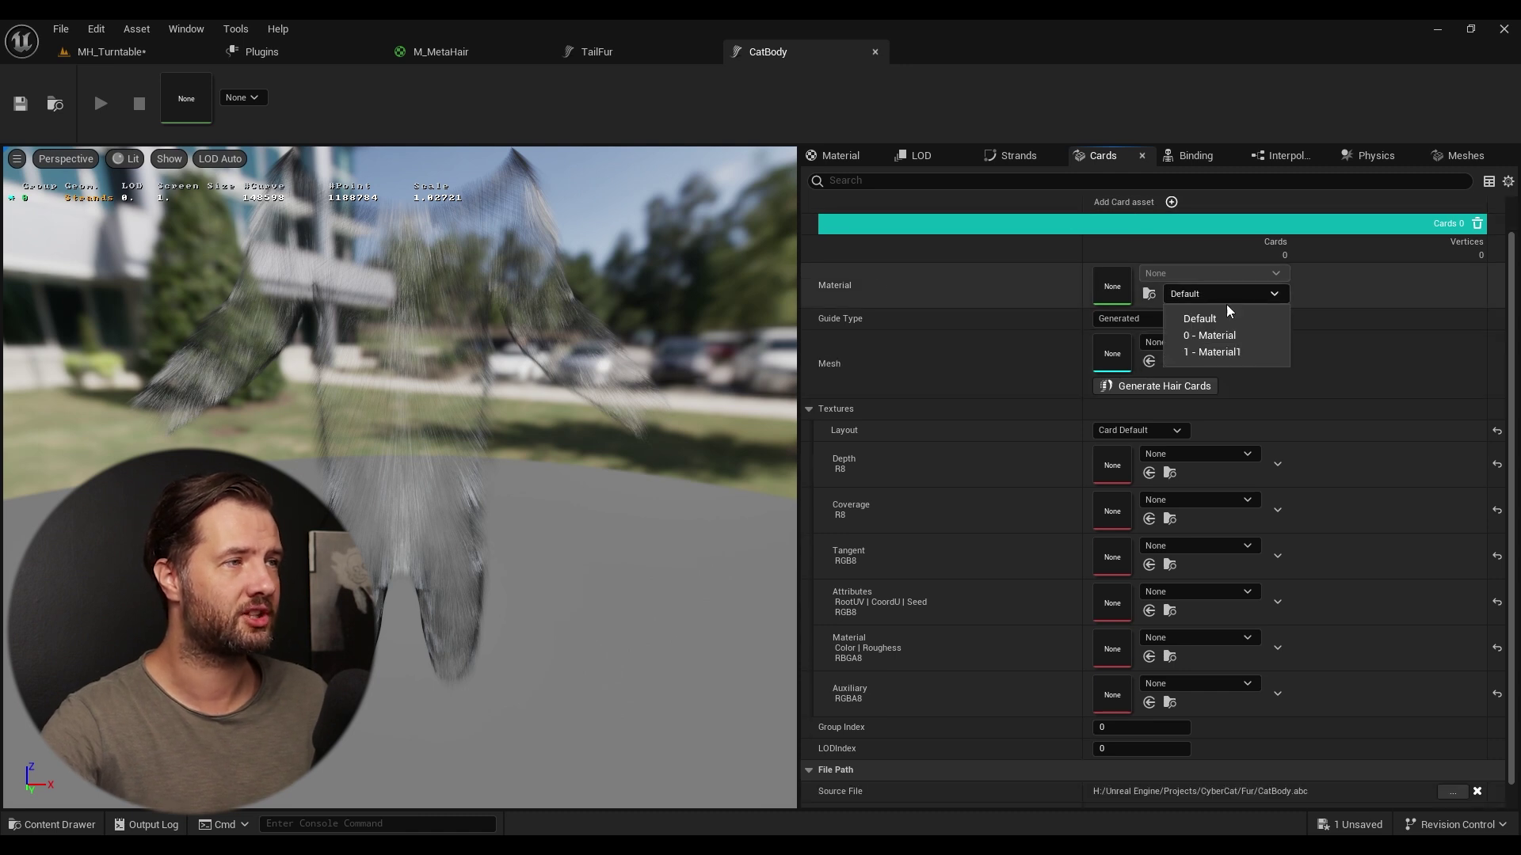
click(1231, 350)
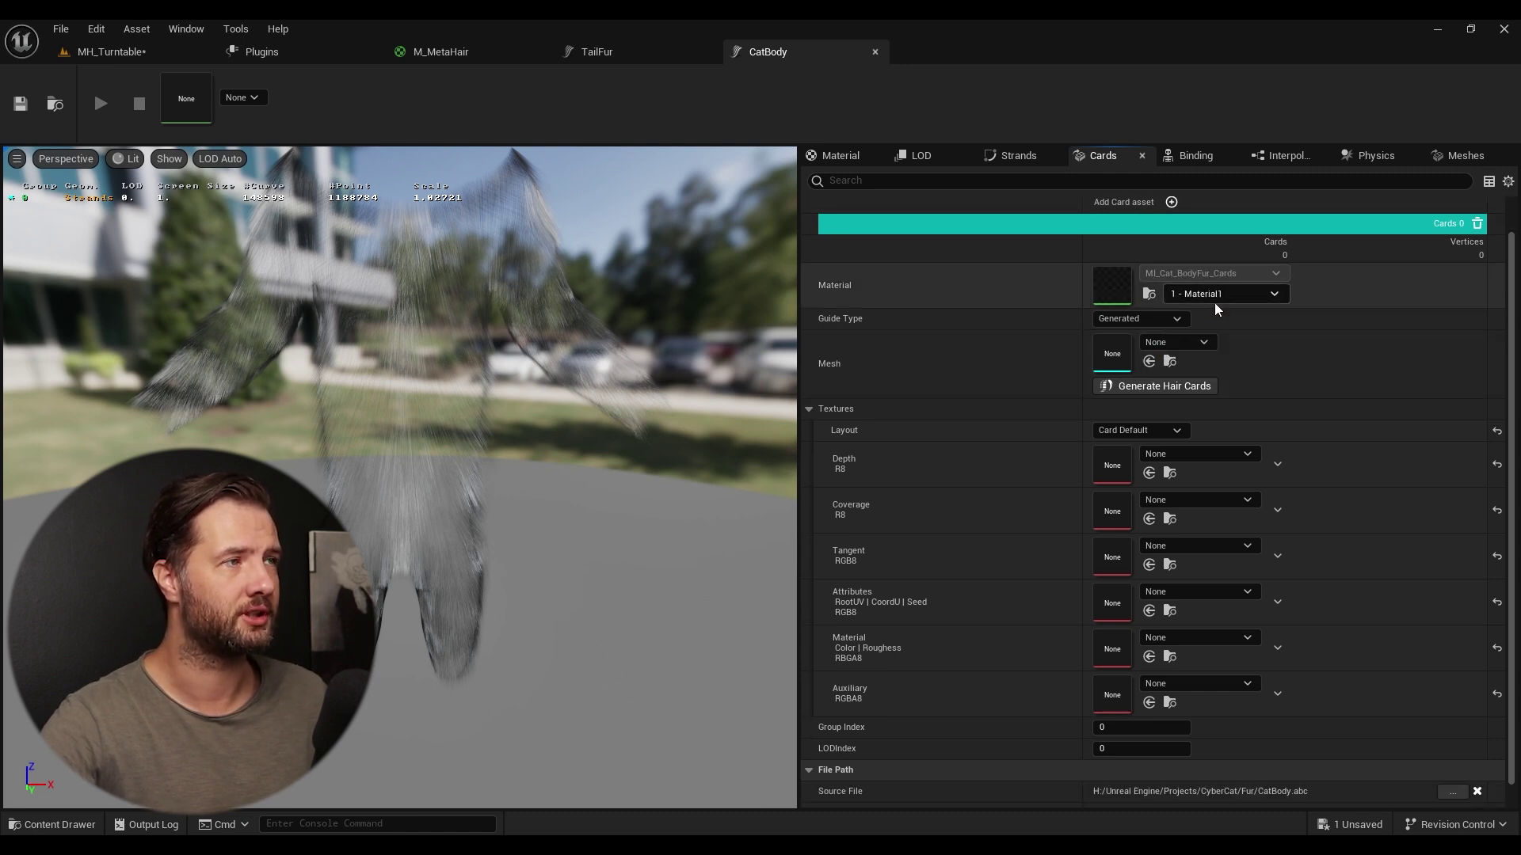
- Set the hair cards' Textures > Layout to Card Compact
click(839, 155)
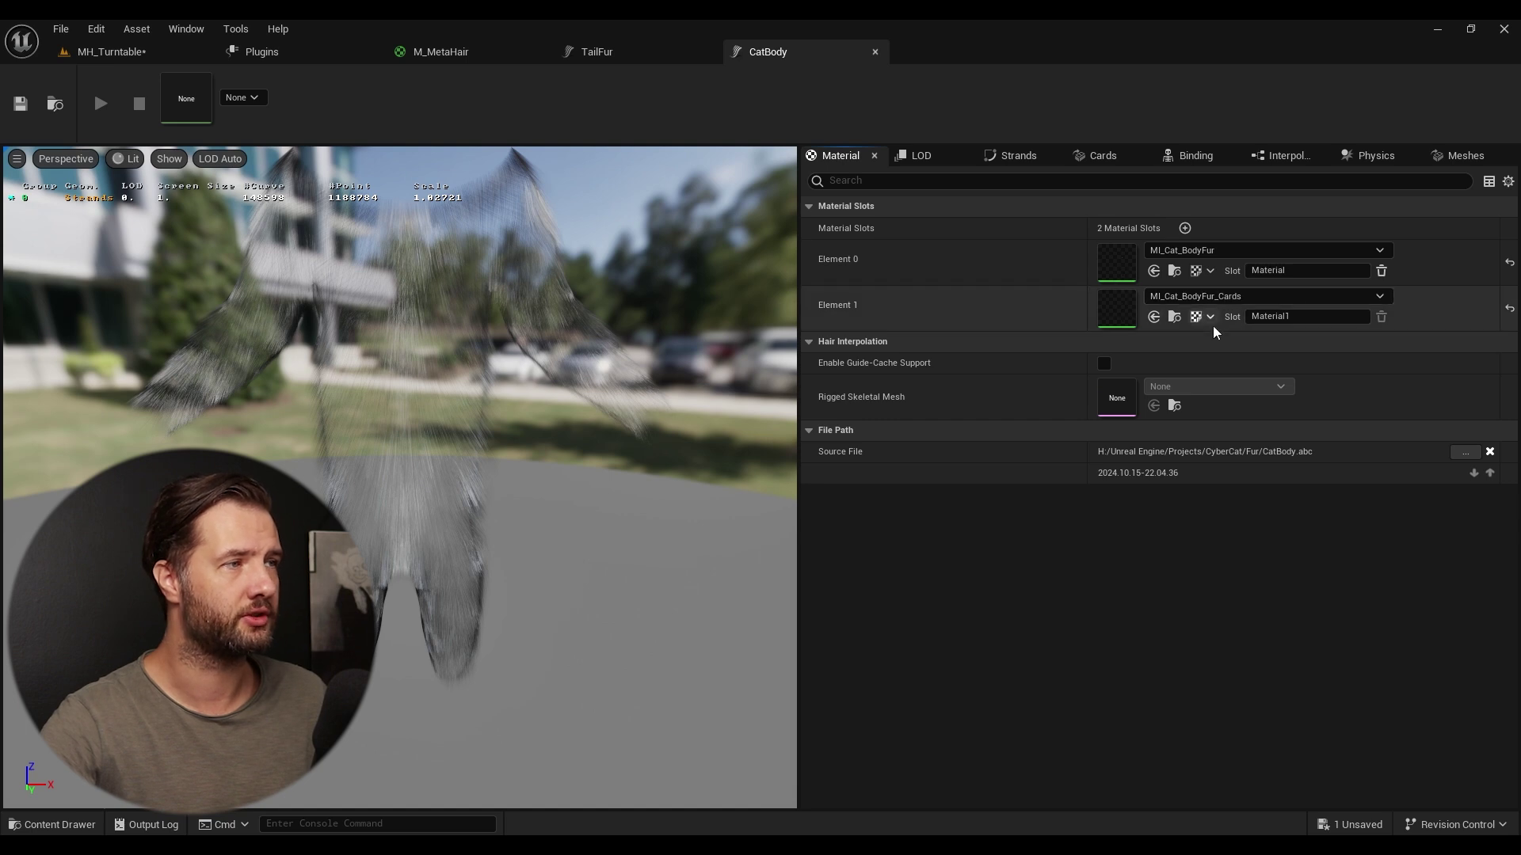
click(1003, 155)
click(1220, 456)
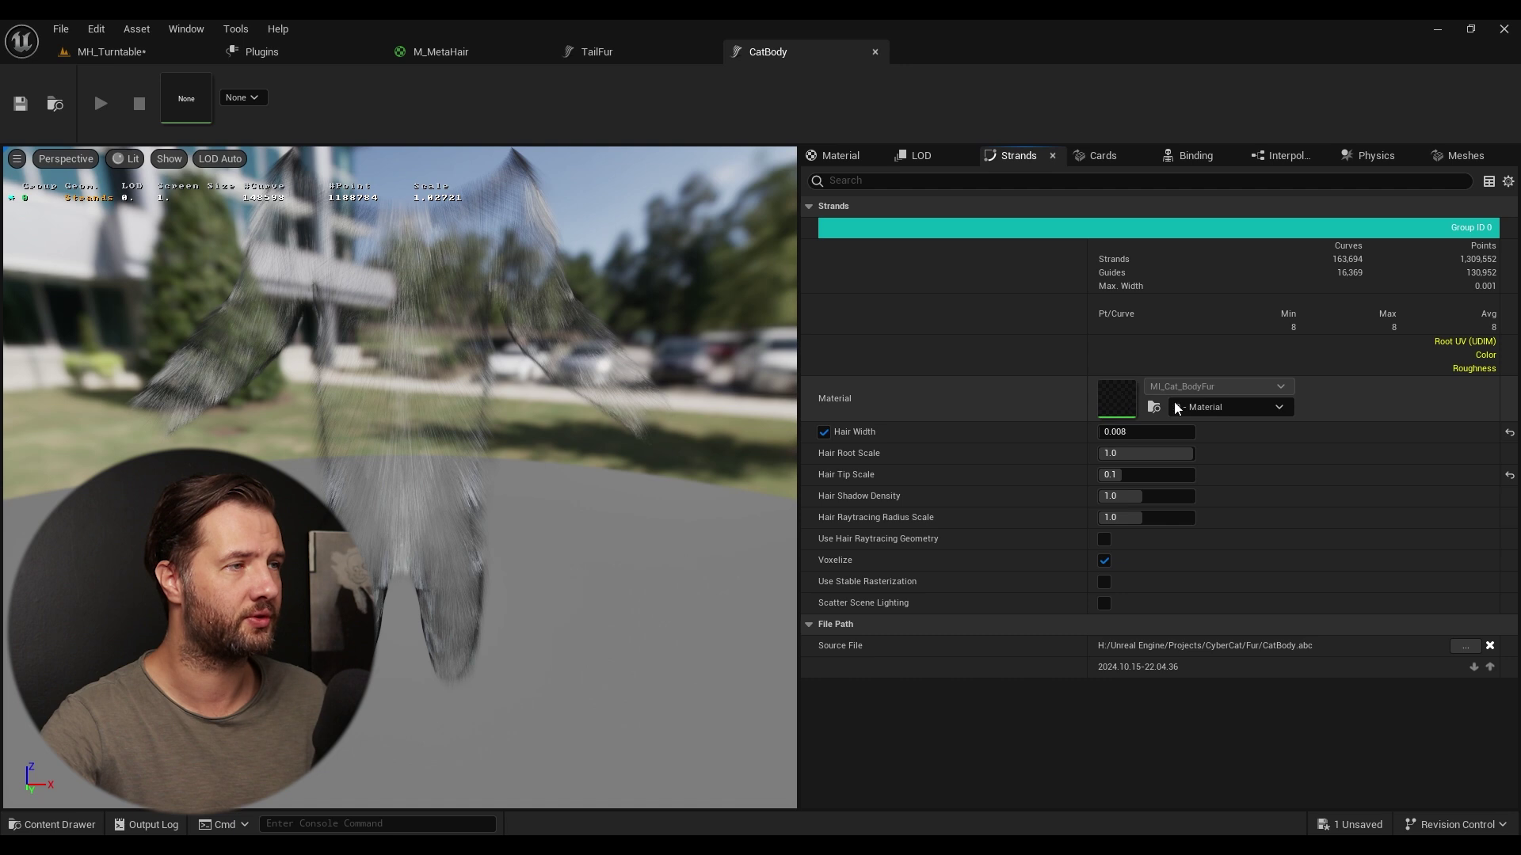
click(1104, 156)
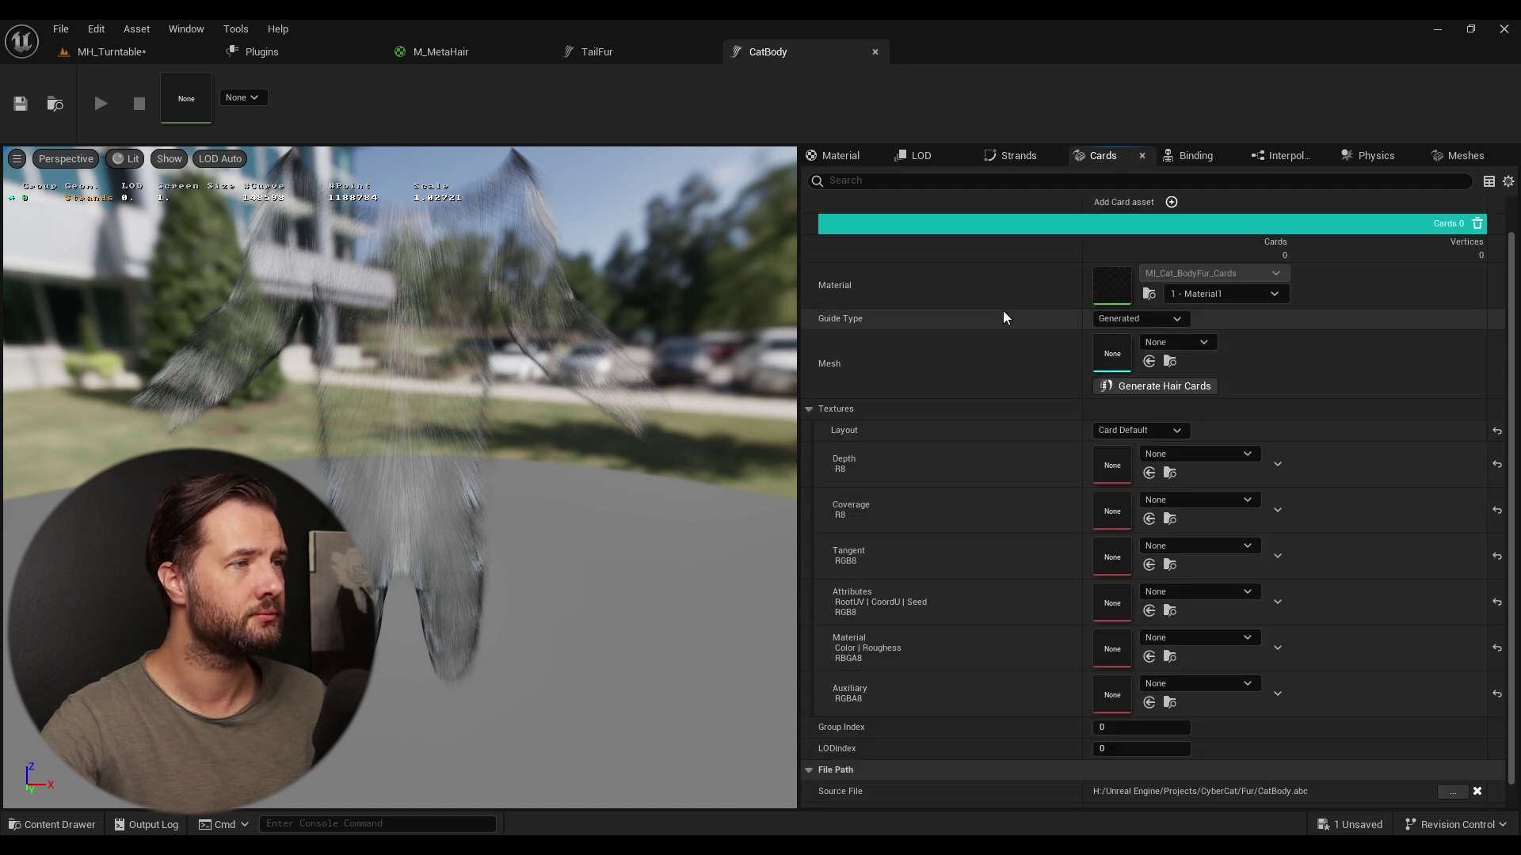
scroll(1003, 311, down, 1)
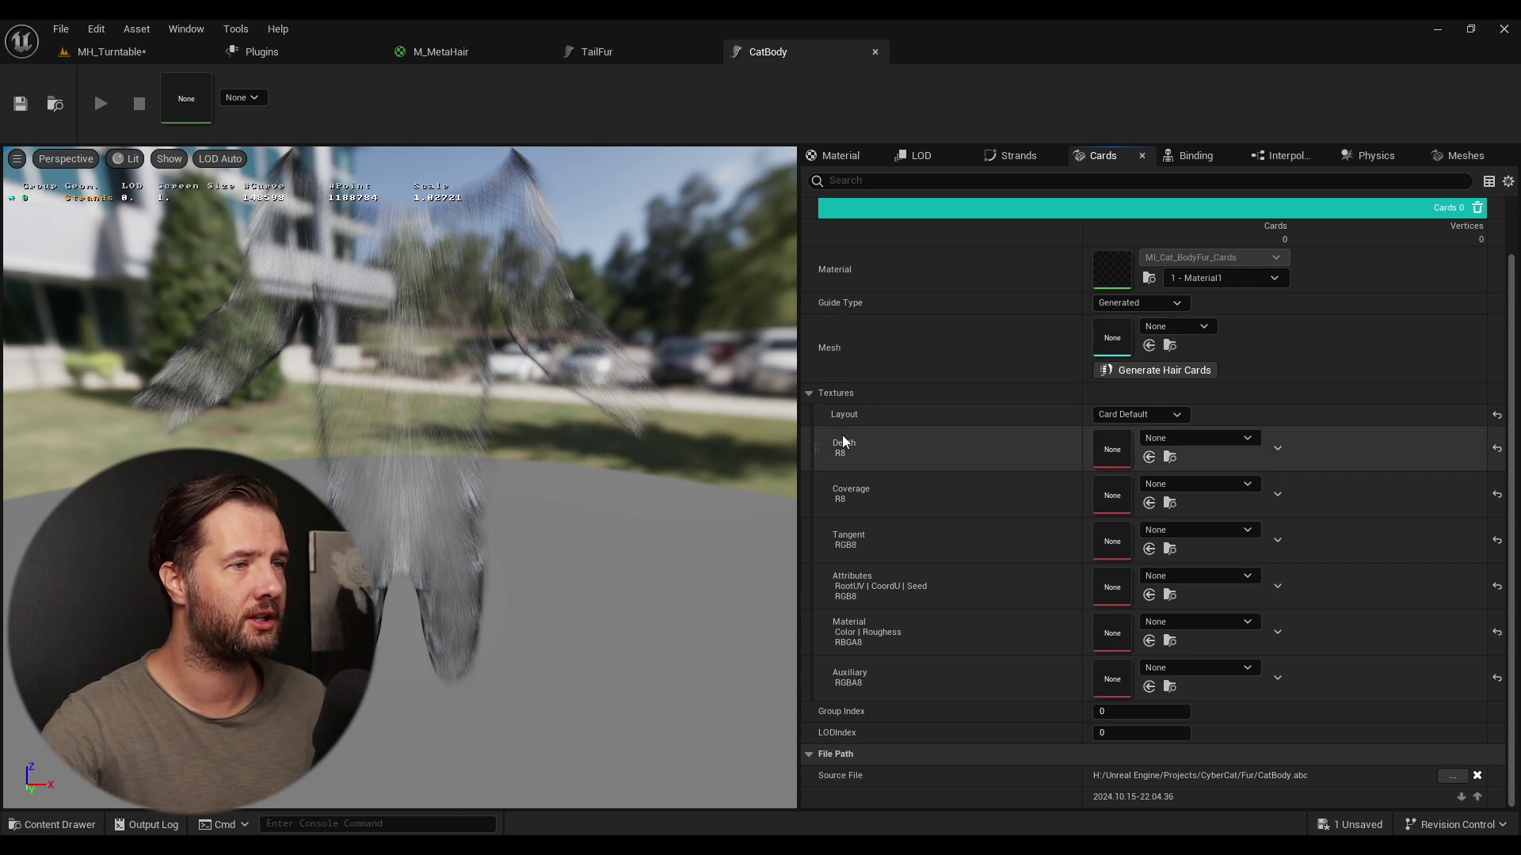
click(1138, 415)
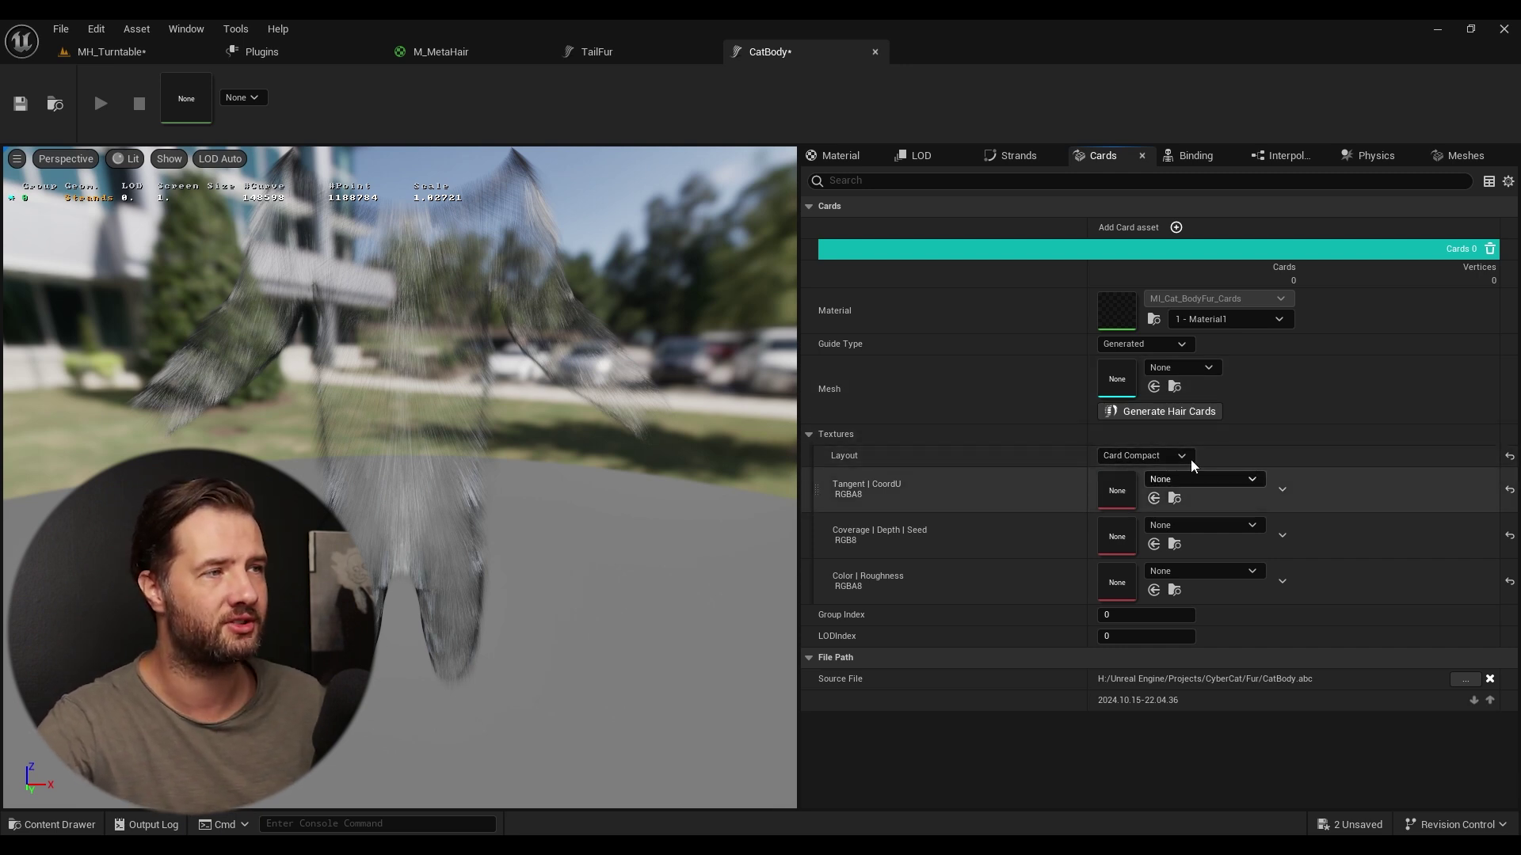
click(1117, 464)
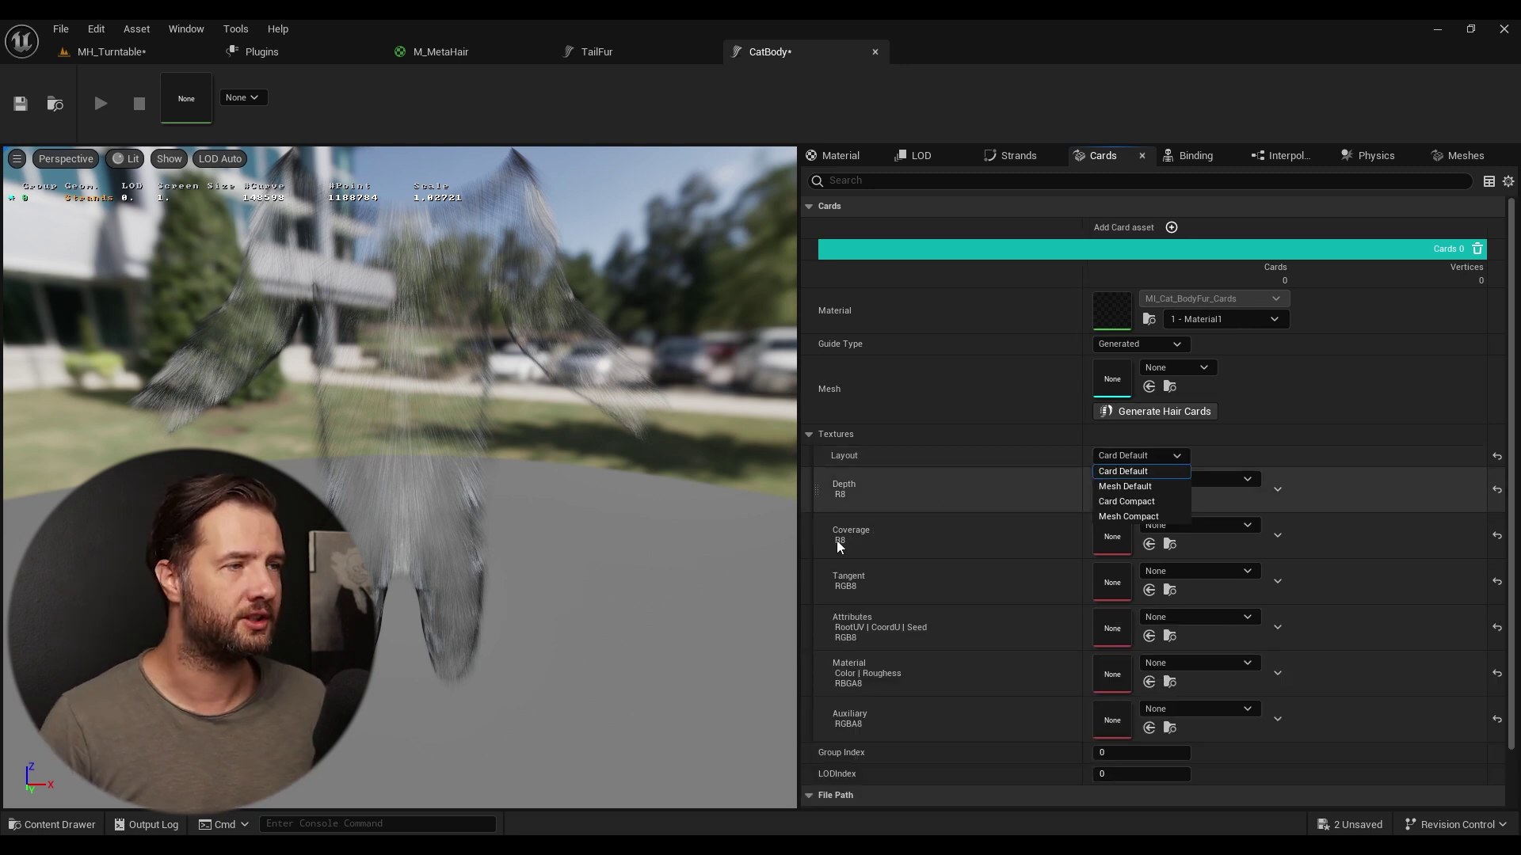
click(1119, 502)
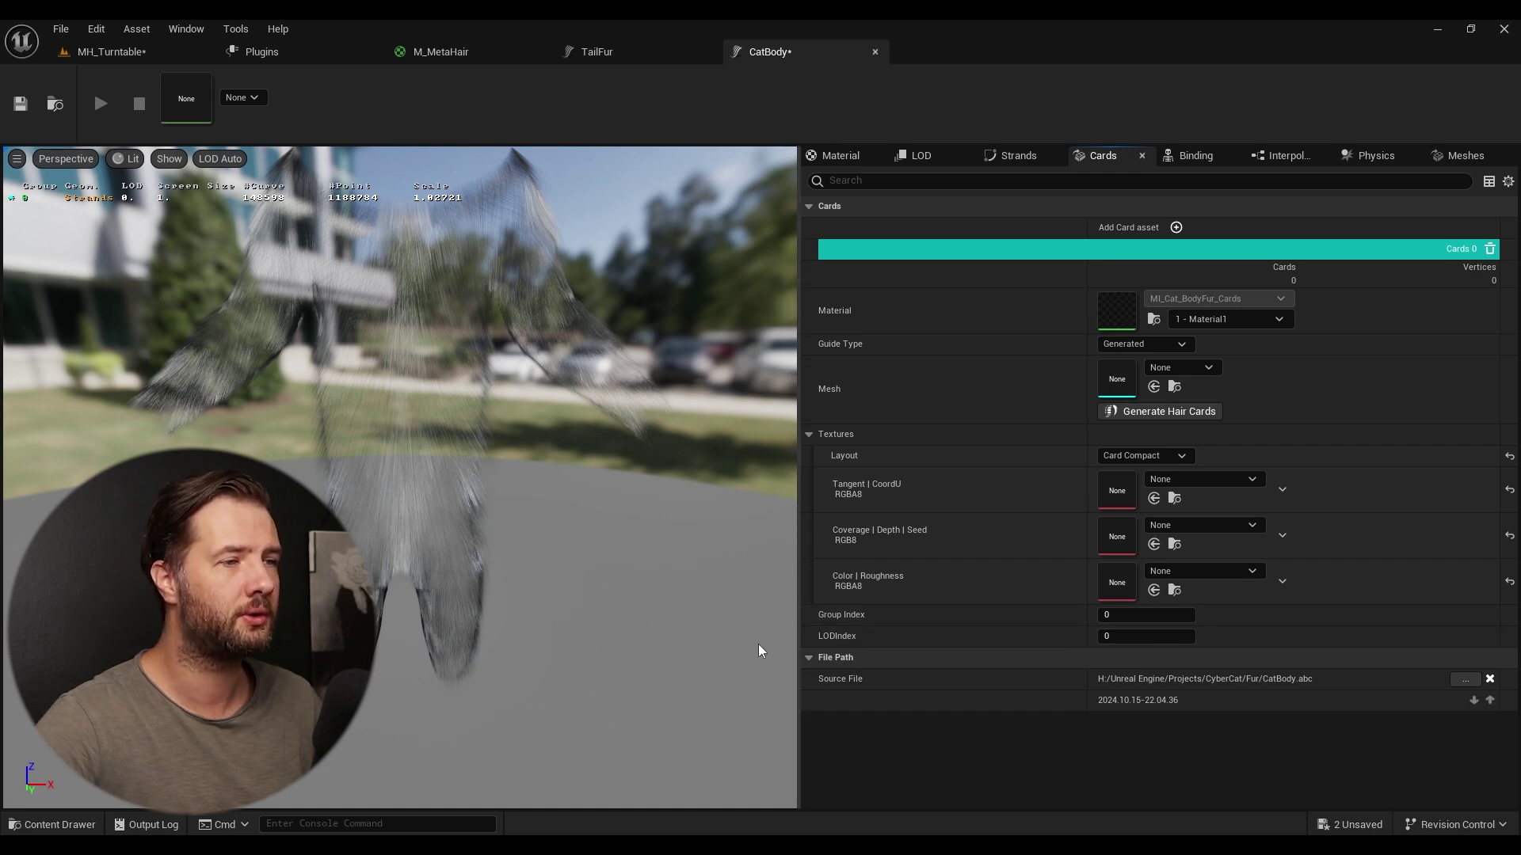
- Set the CatBody Cards 0 LOD Index to 2, checking the LOD settings before returning to Cards
click(1141, 638)
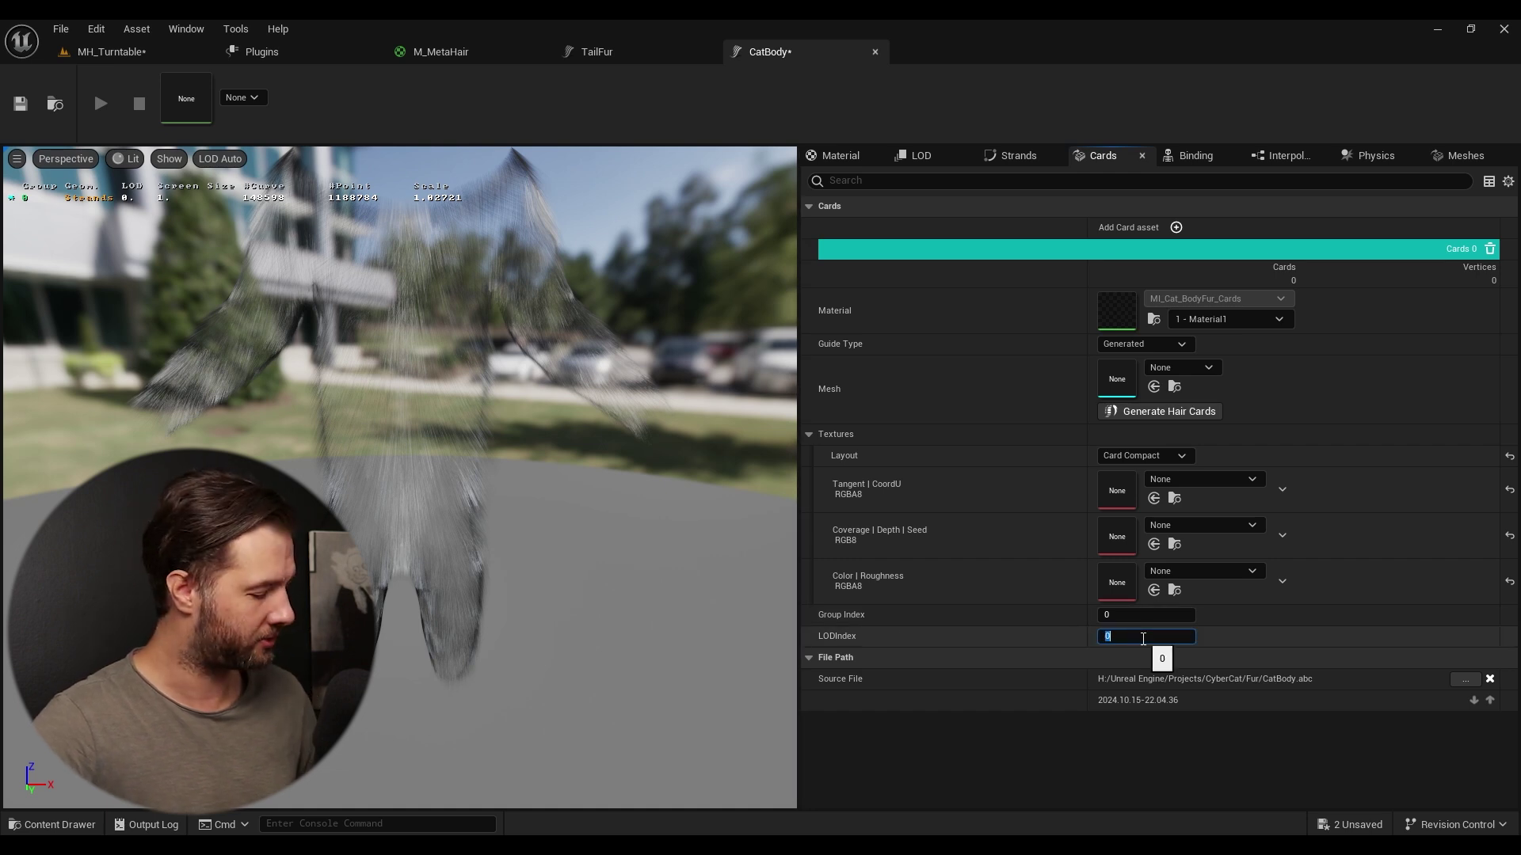
text(2)
key(Return)
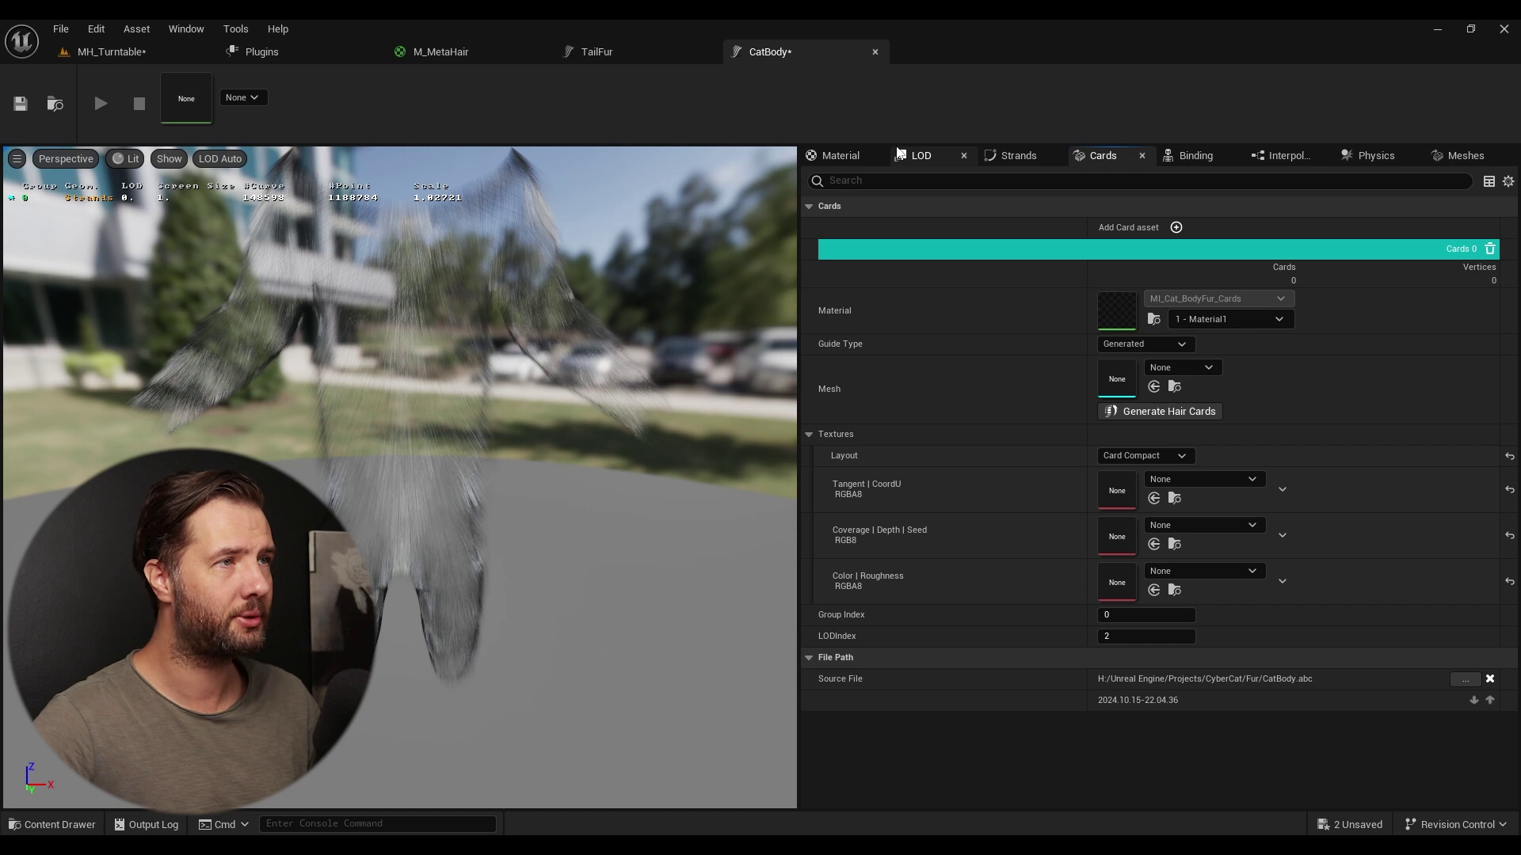
click(922, 156)
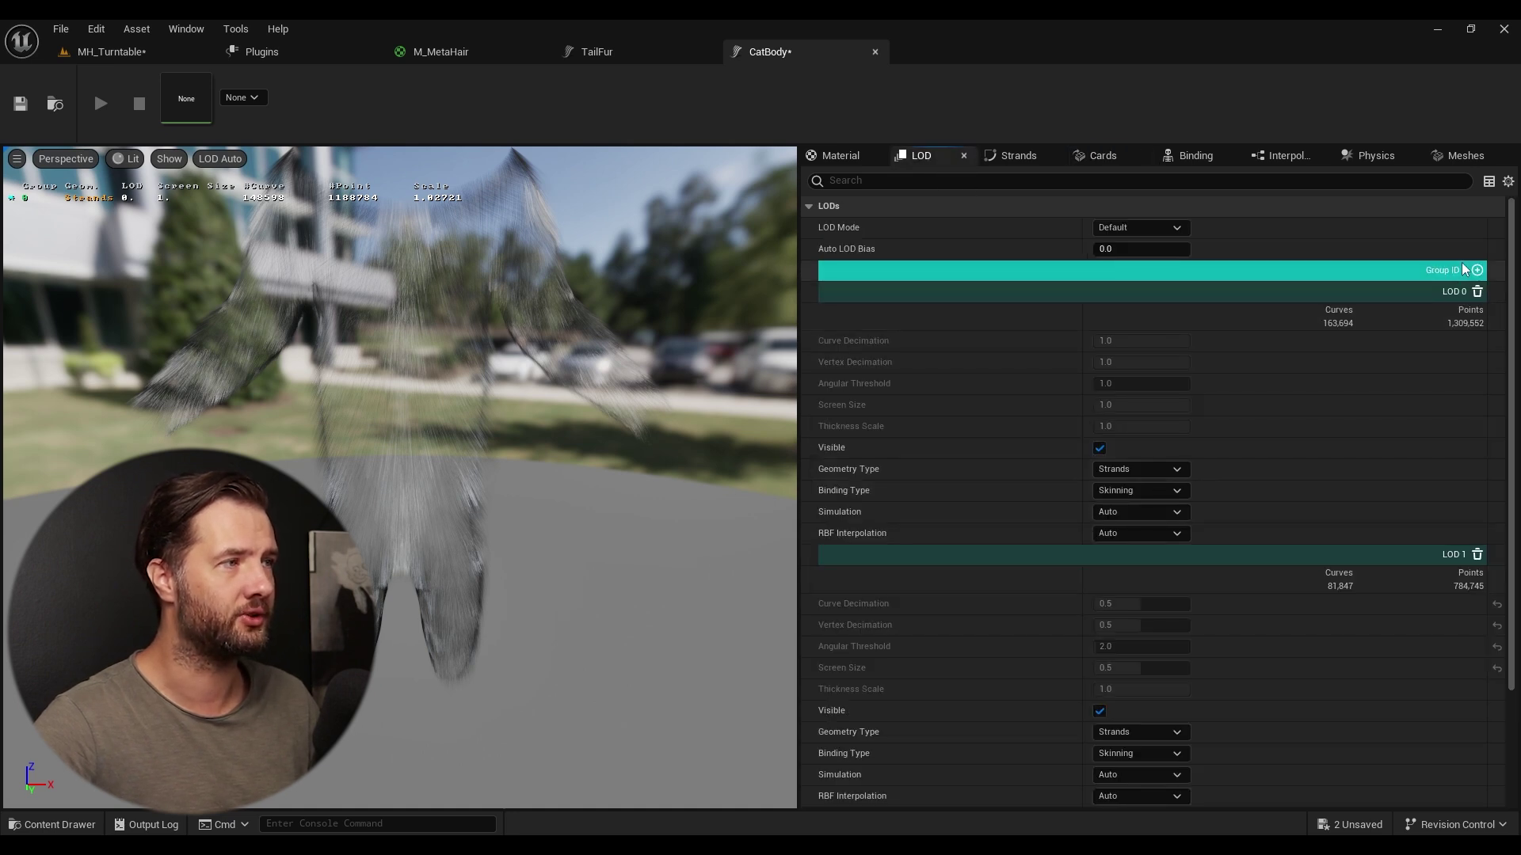
scroll(982, 514, down, 5)
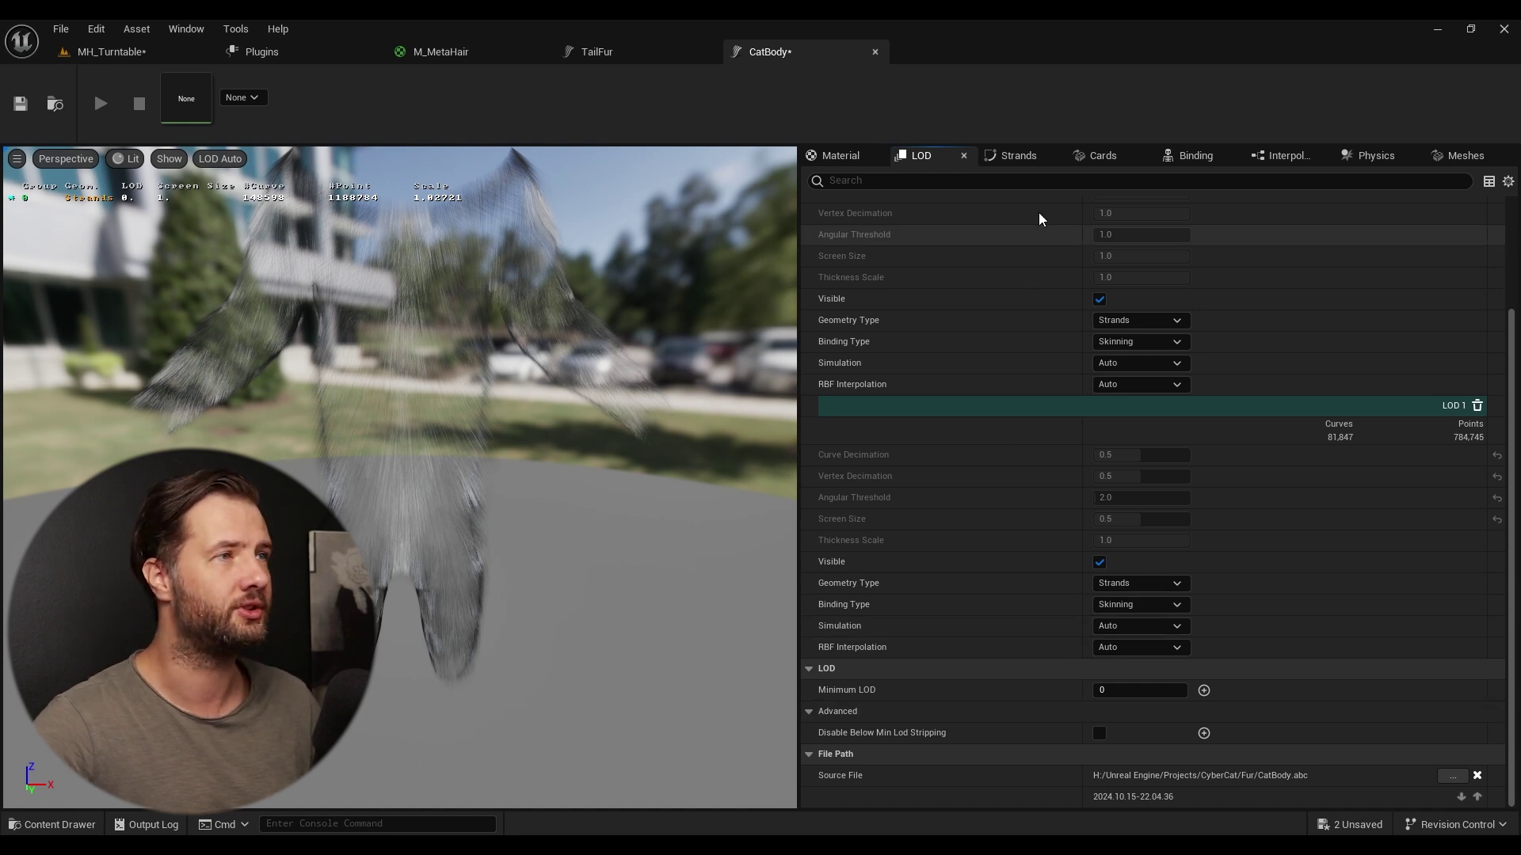
click(1103, 156)
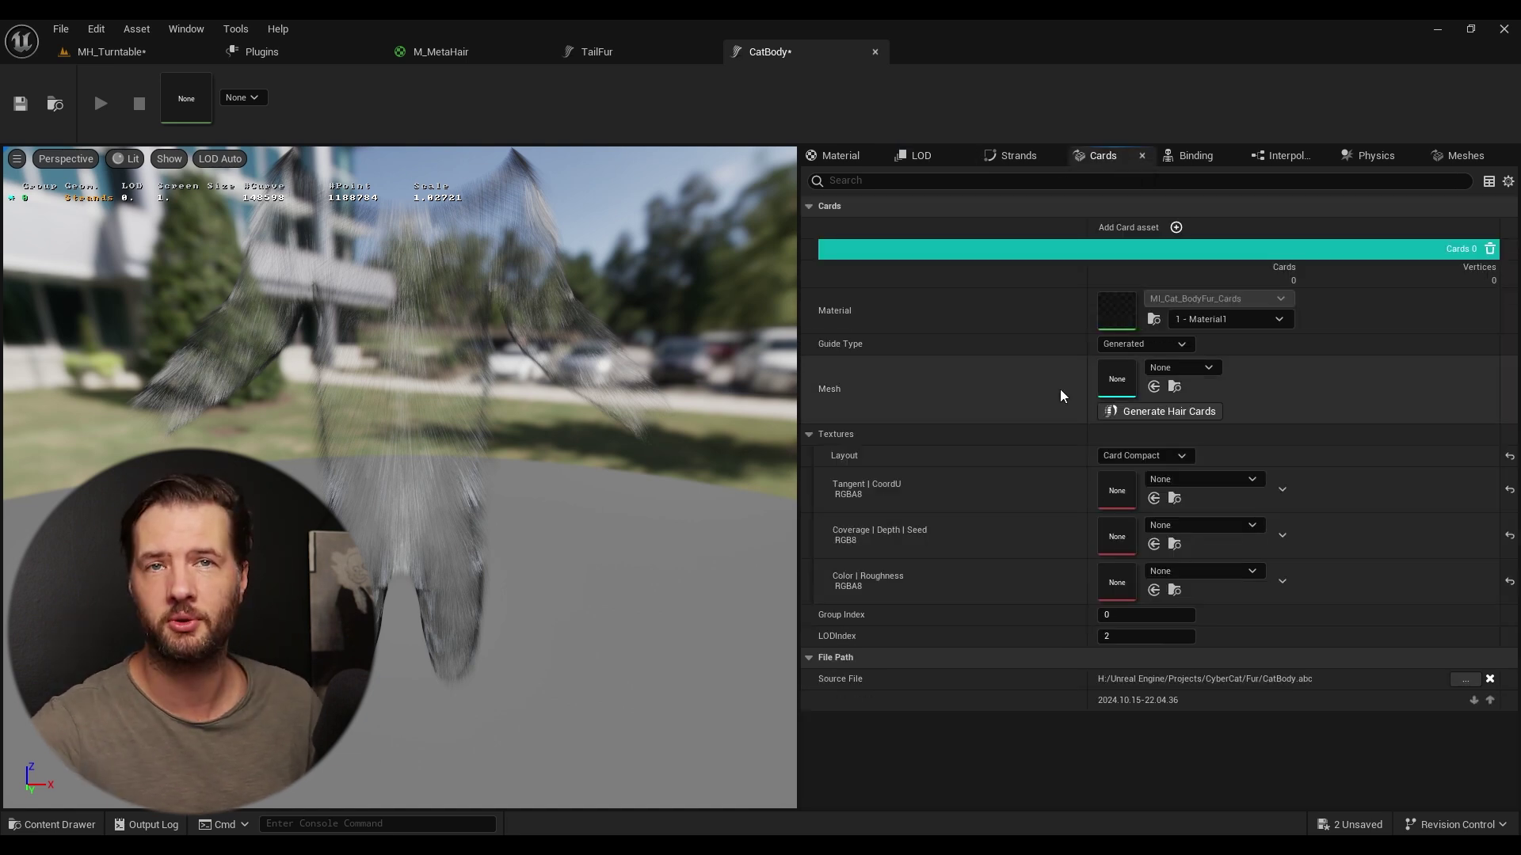
click(931, 154)
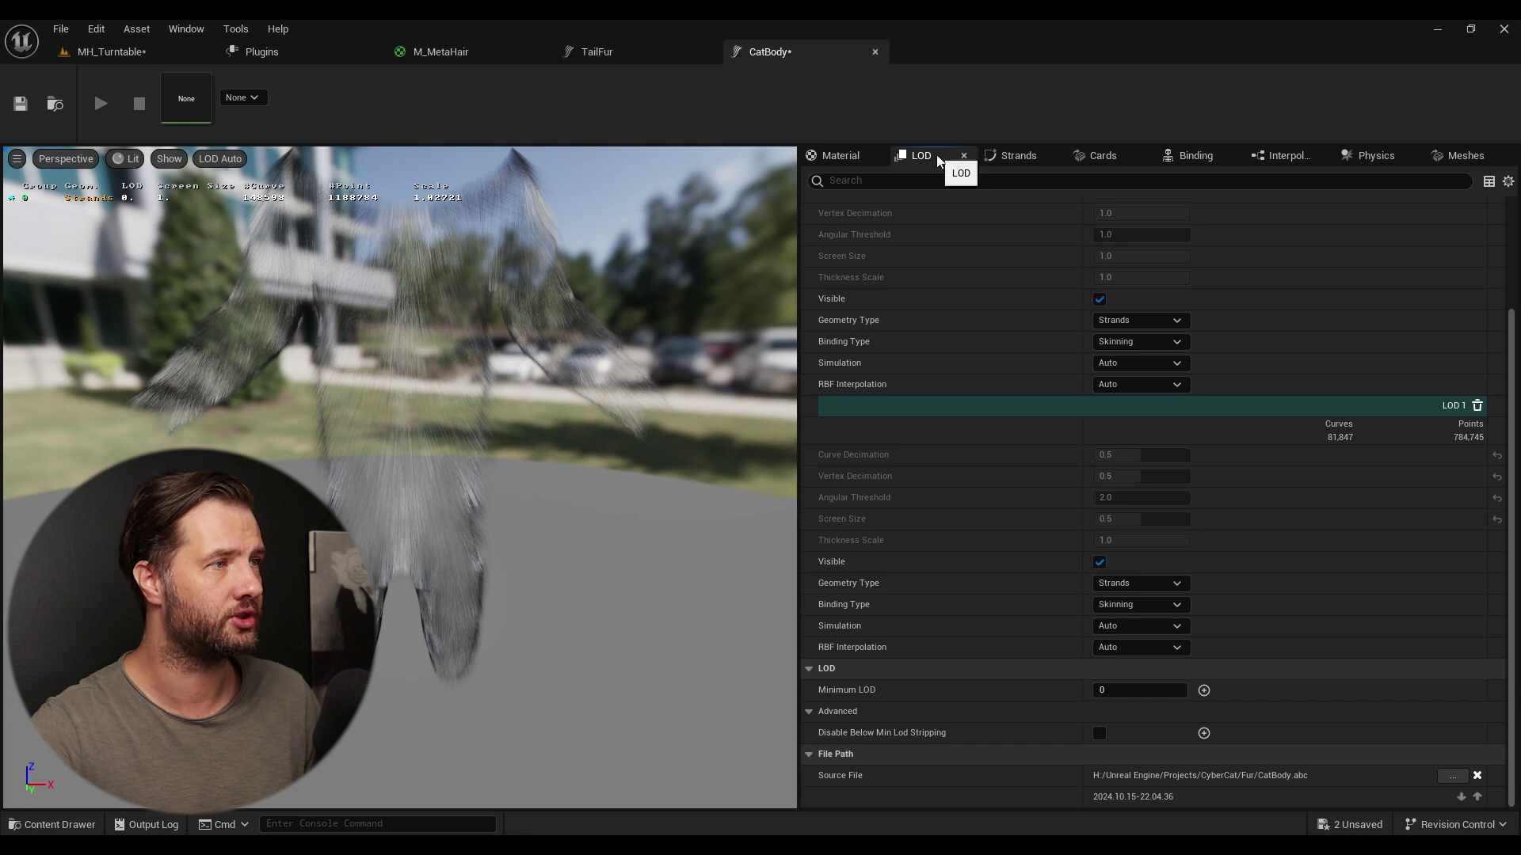
scroll(1421, 382, up, 3)
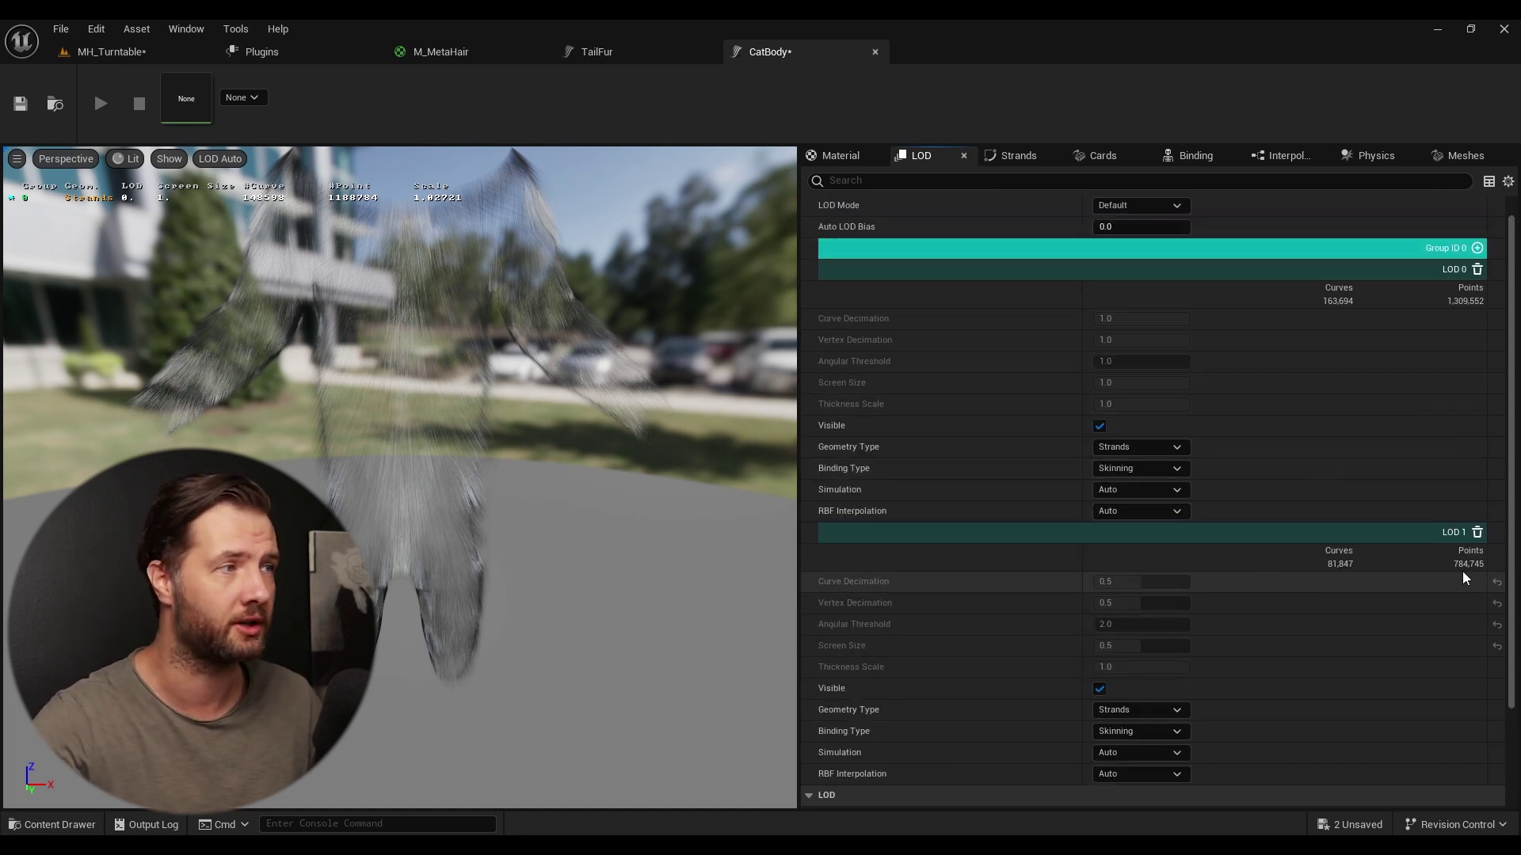
click(1101, 156)
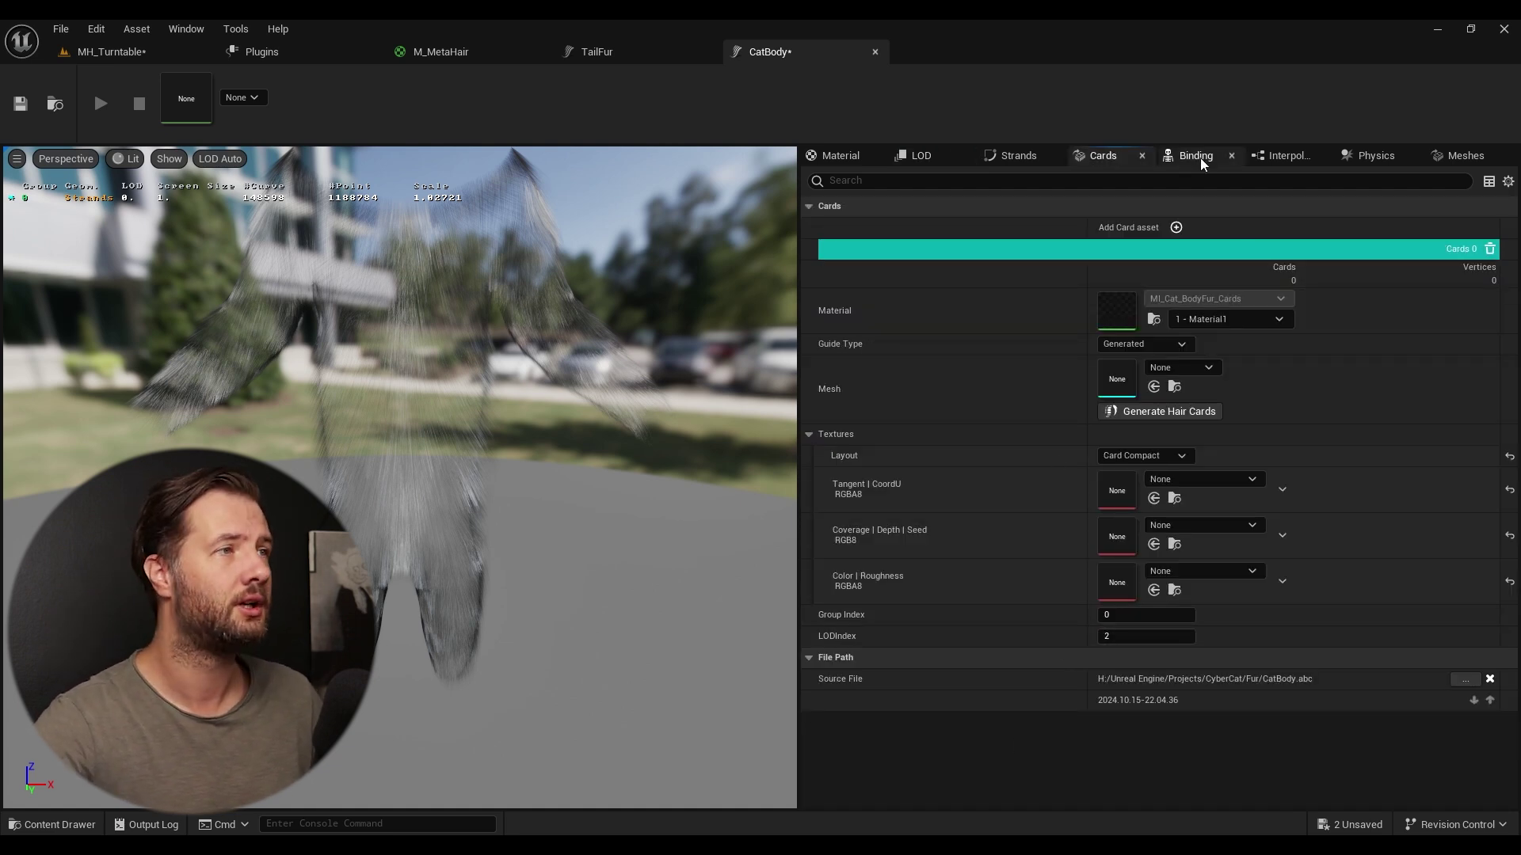
click(1166, 412)
drag(724, 270, 725, 184)
drag(676, 618, 683, 729)
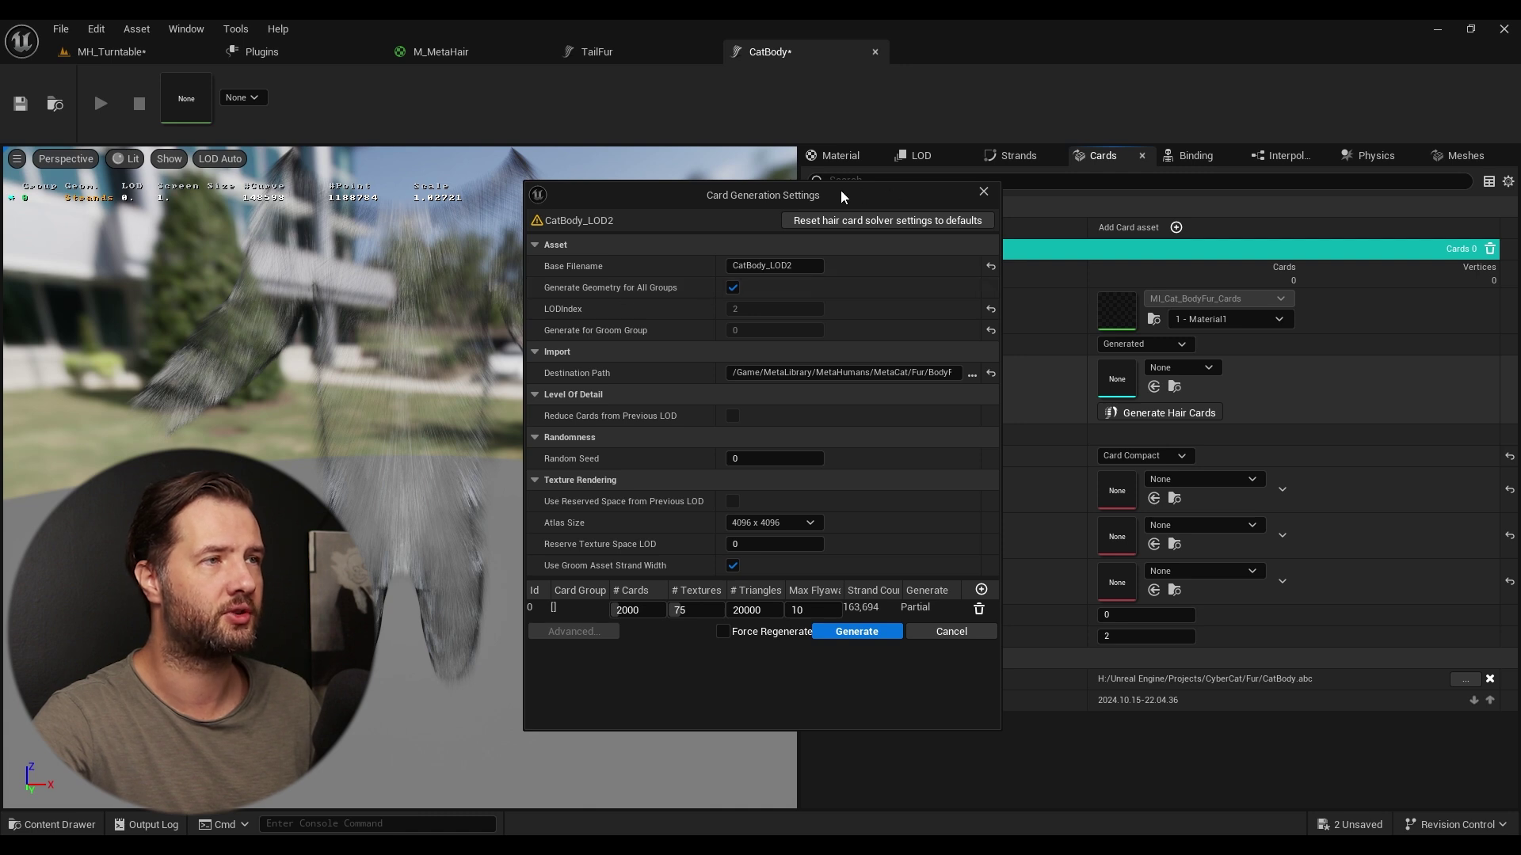
drag(840, 191, 784, 215)
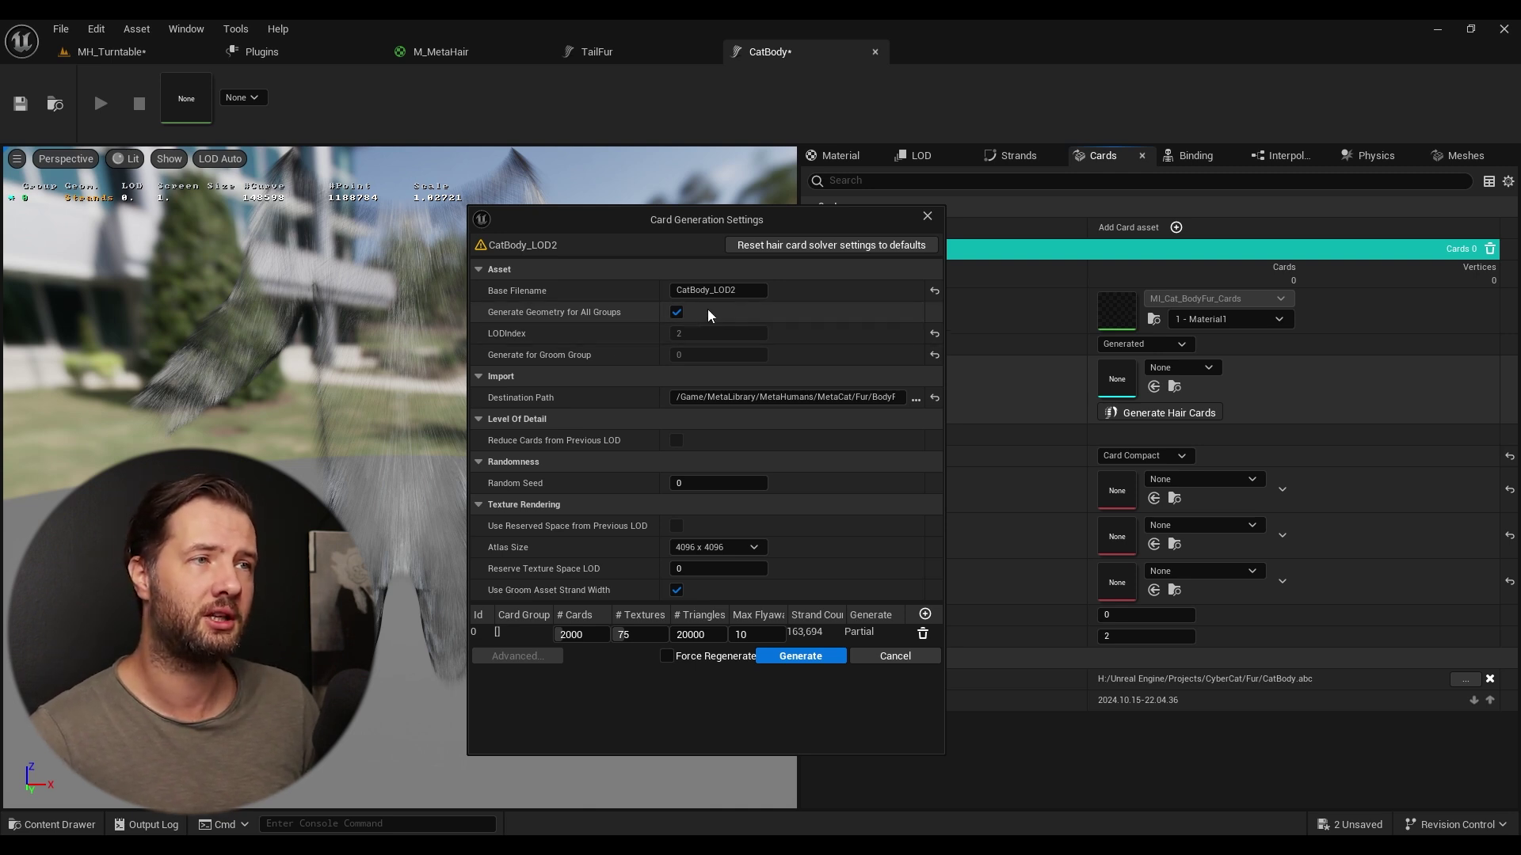
click(928, 215)
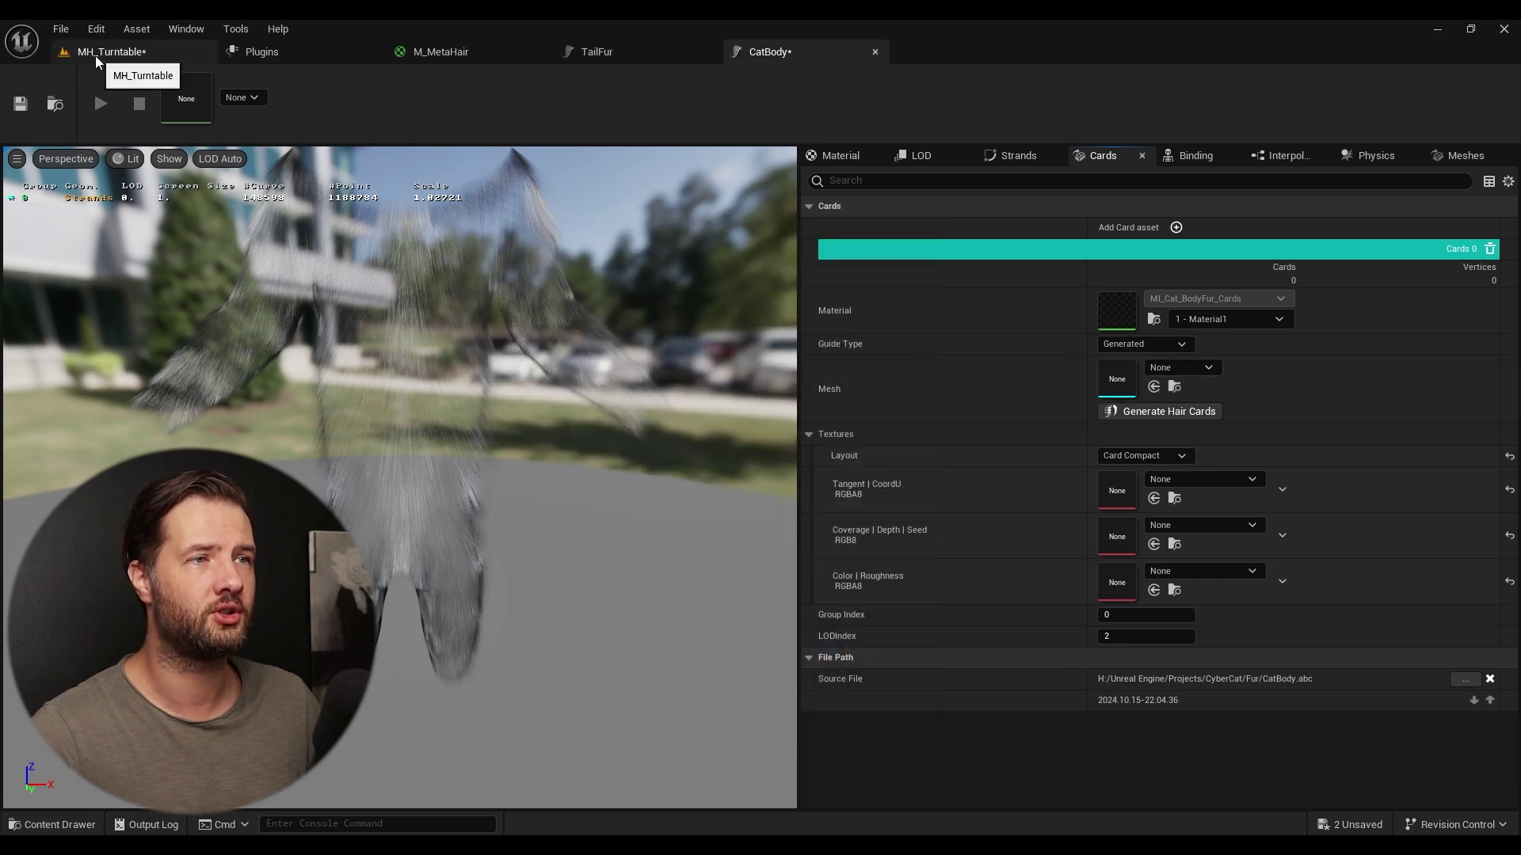
click(95, 56)
click(436, 227)
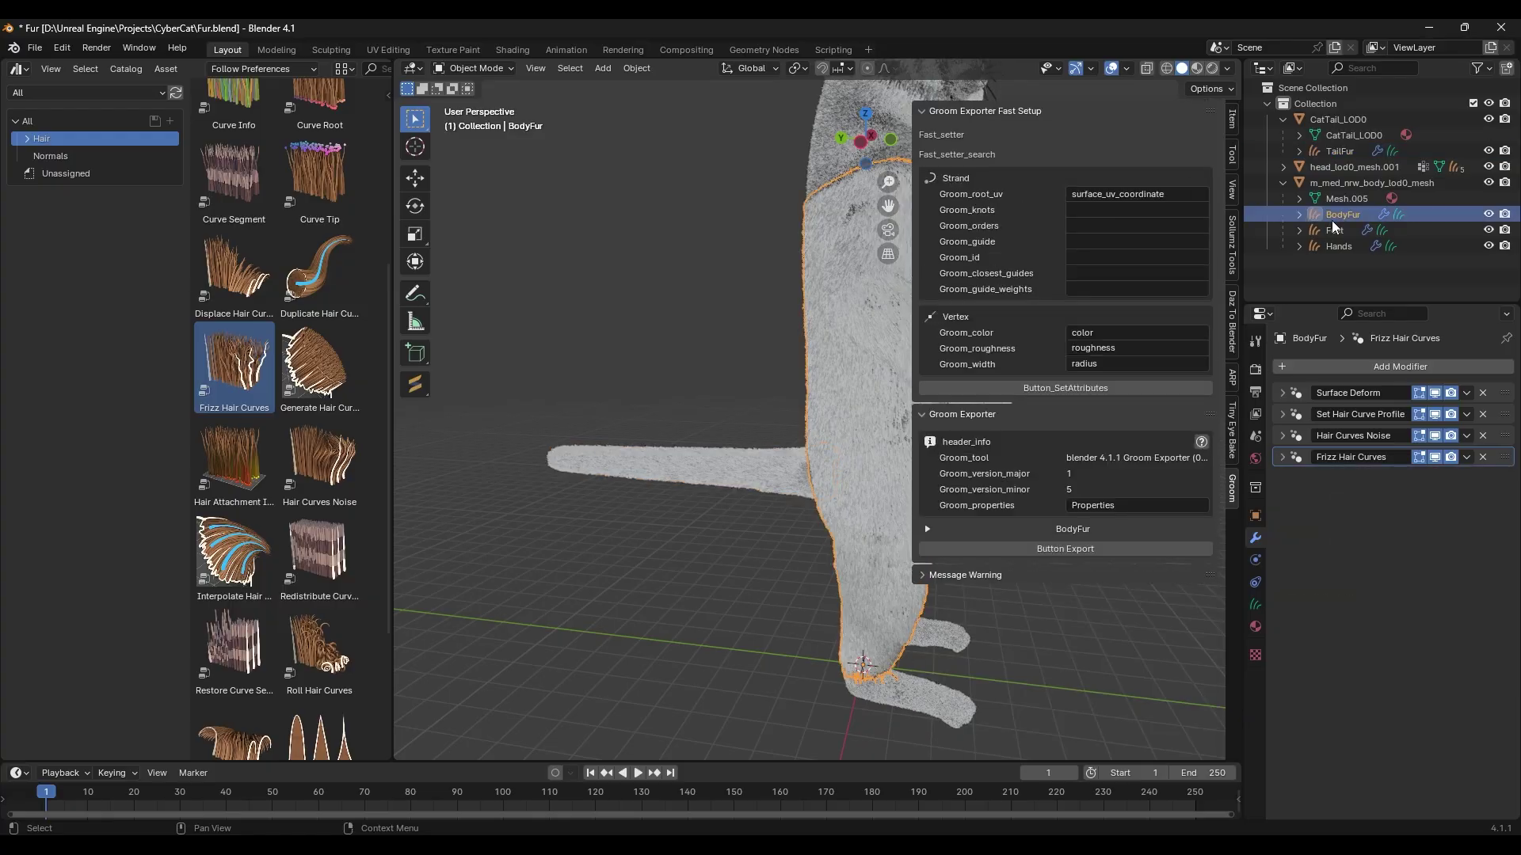
shift+click(1338, 247)
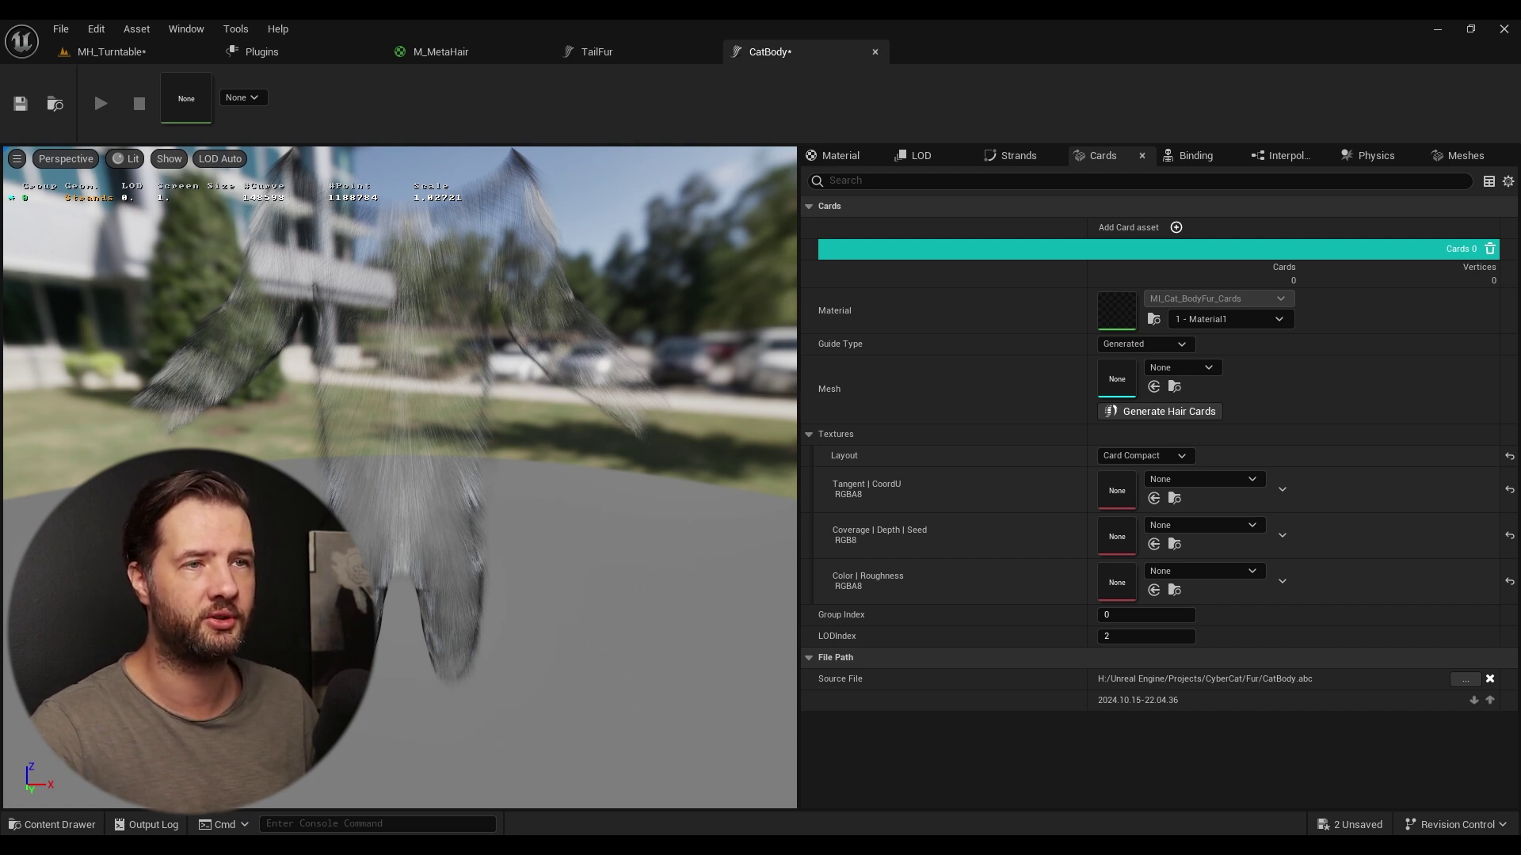
- Review the strand width settings, then bring up Card Generation Settings with 2000 cards and a 4096 x 4096 atlas
click(1017, 155)
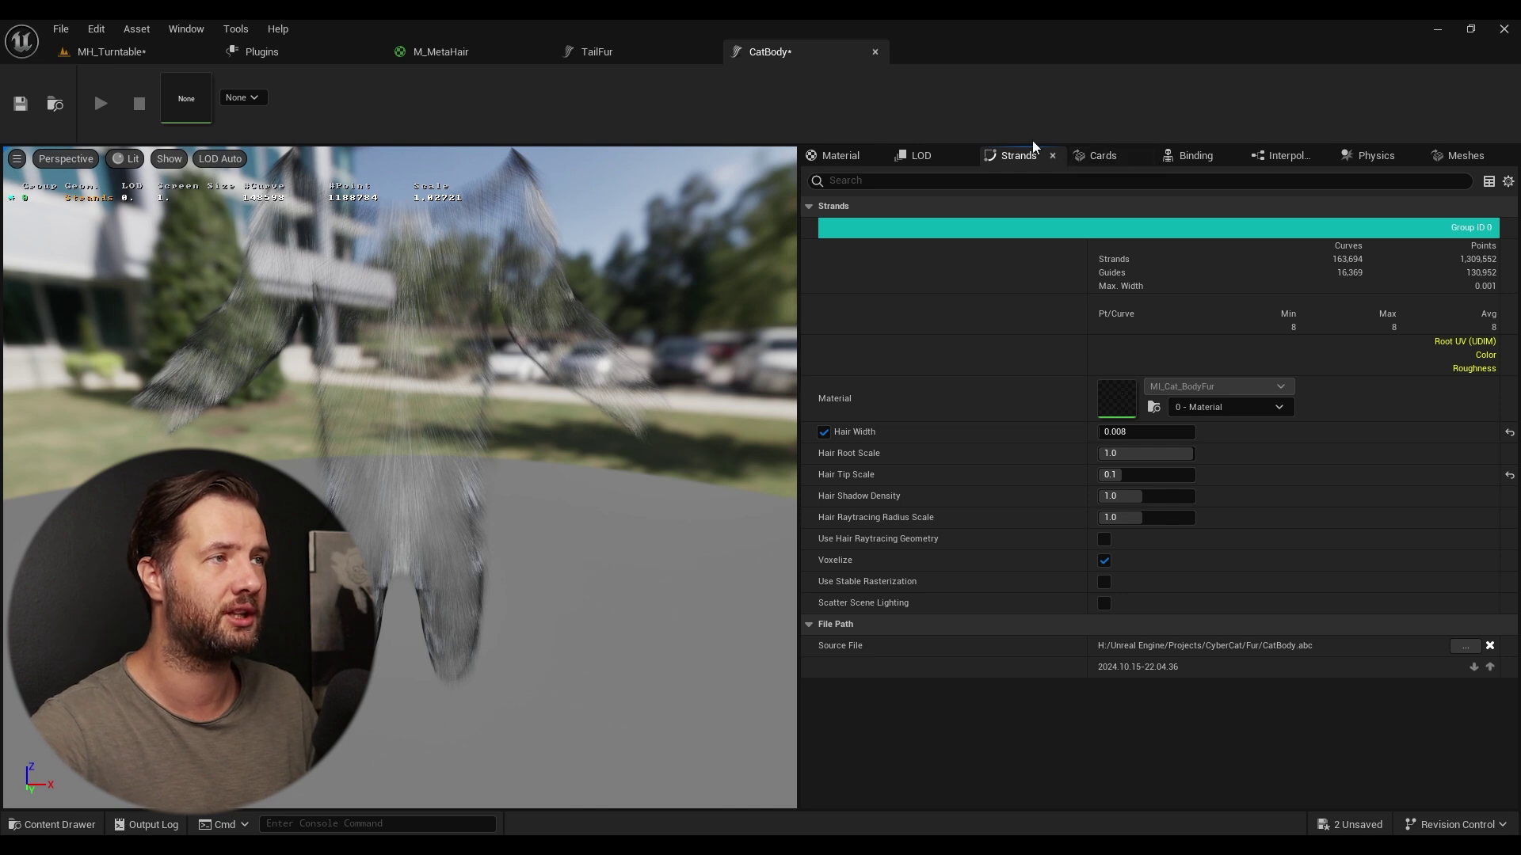
click(1093, 157)
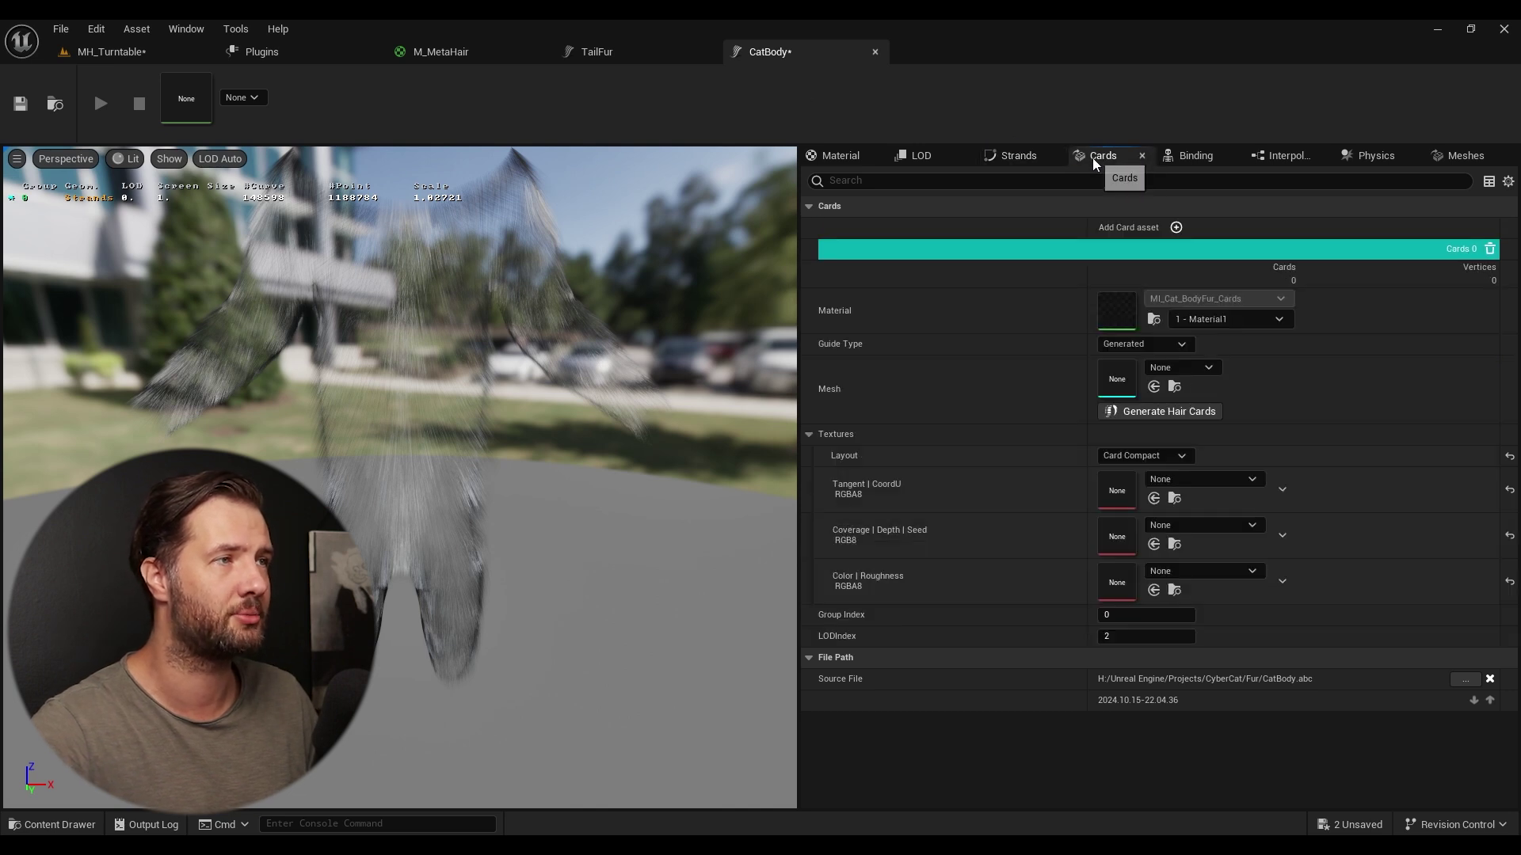
click(1165, 411)
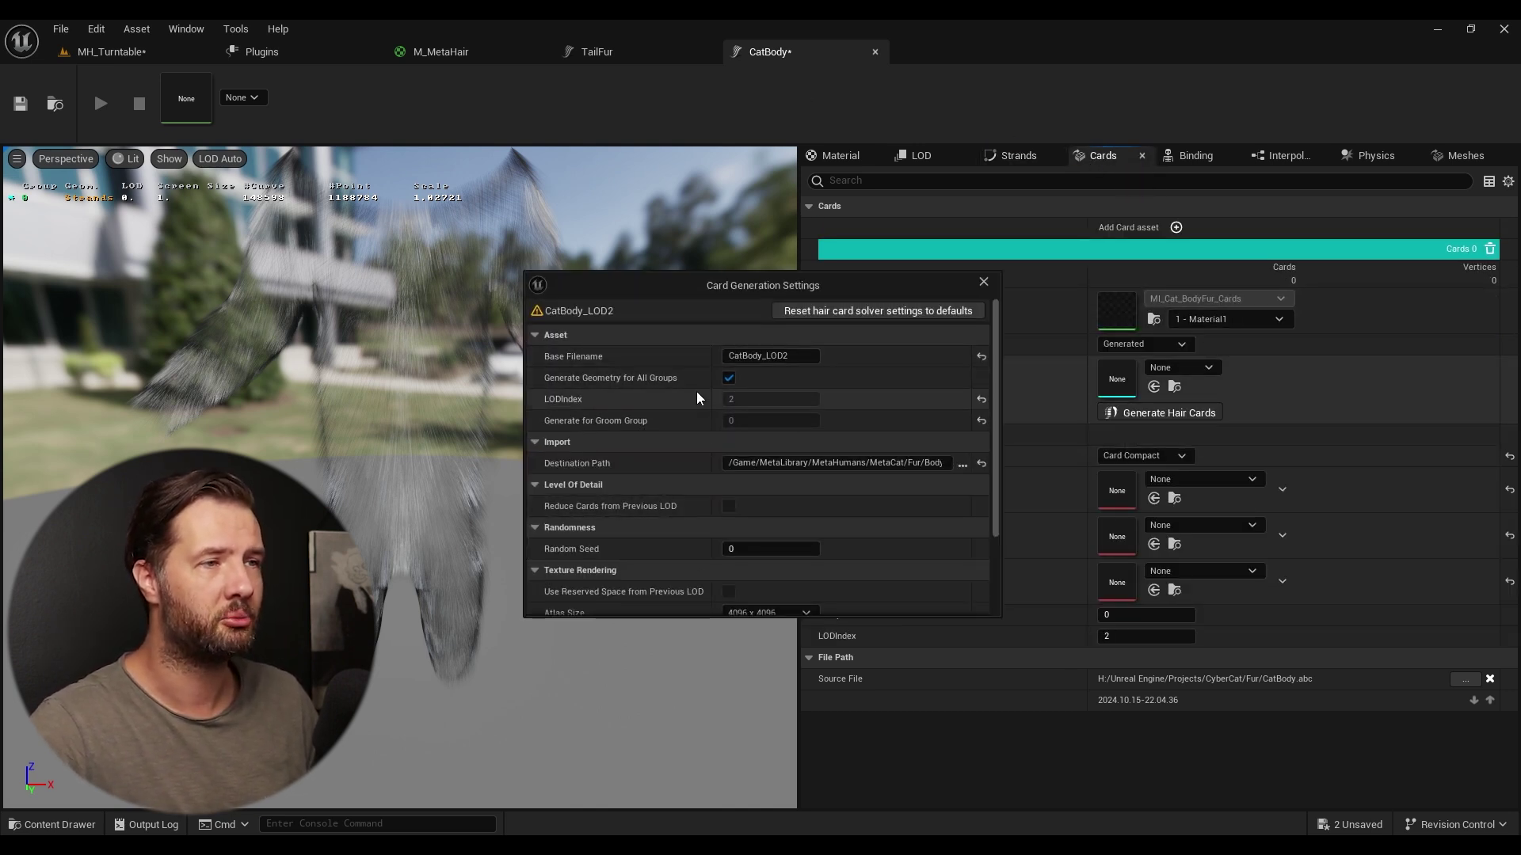
scroll(725, 387, down, 4)
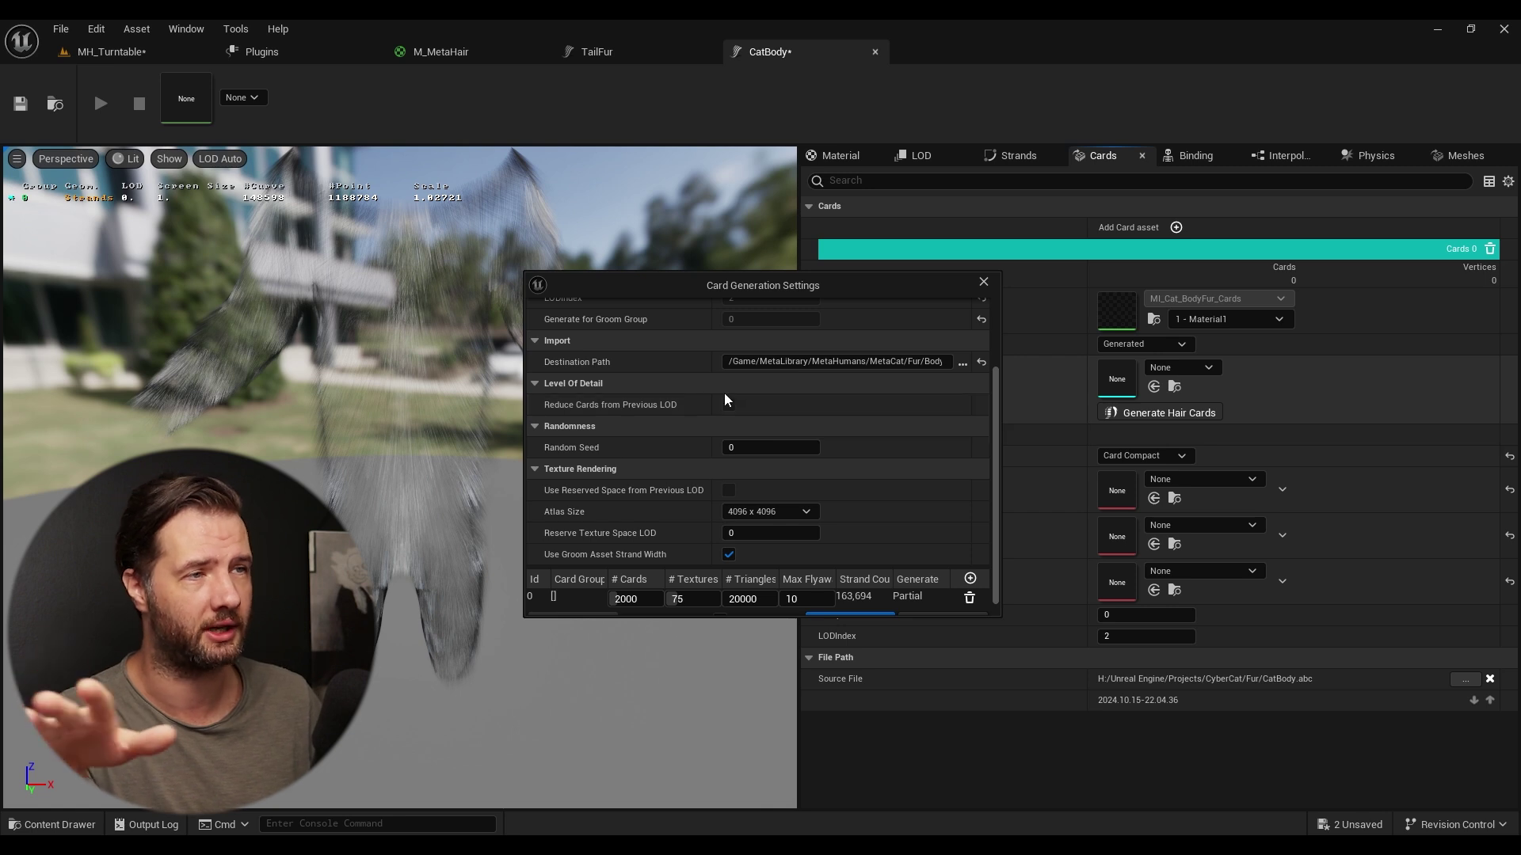
scroll(704, 398, down, 1)
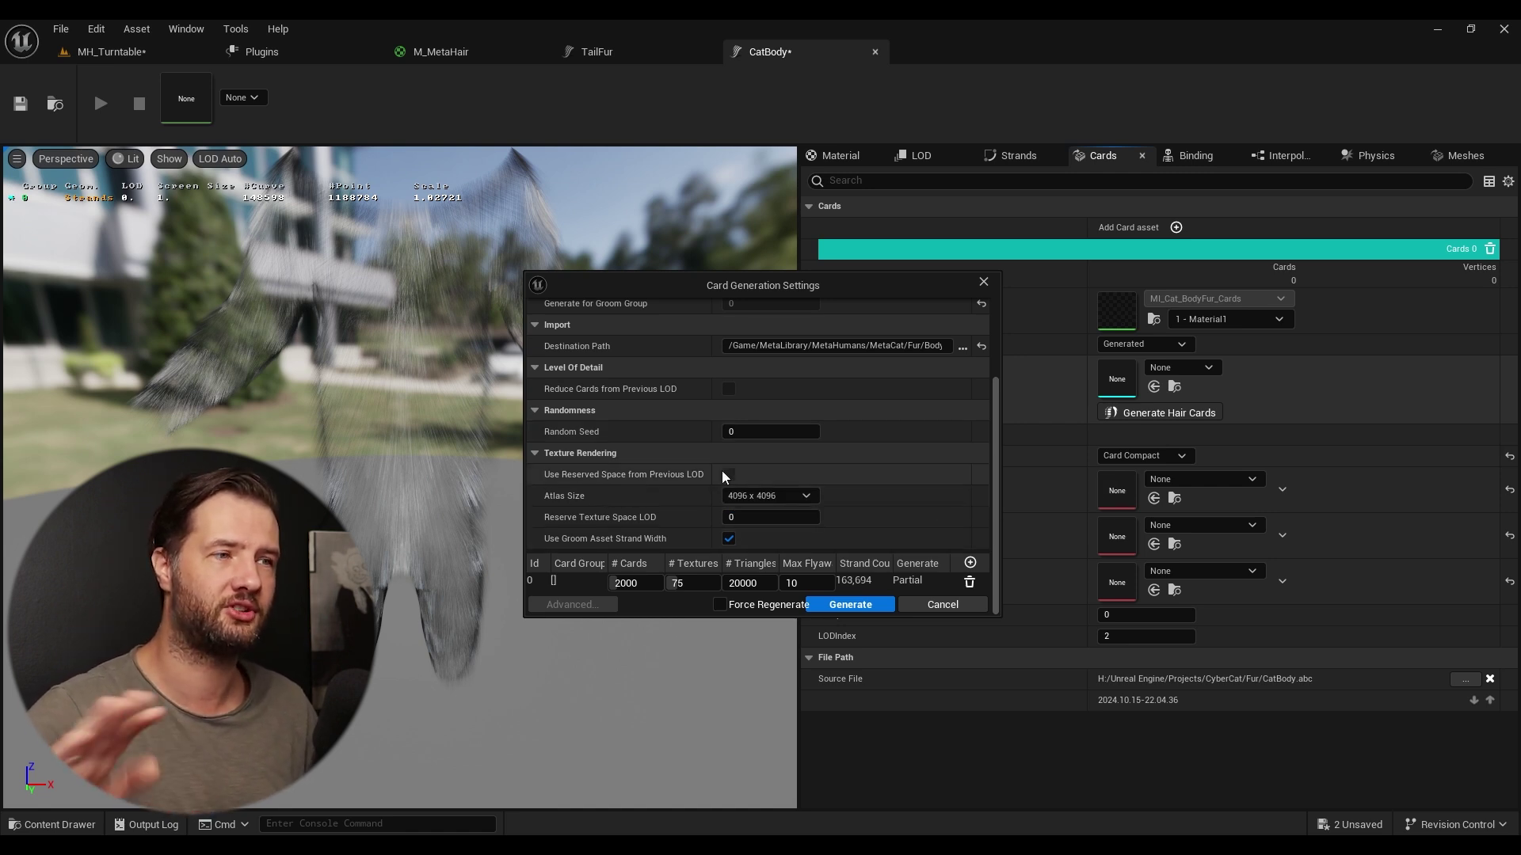
- Keep the 4096 x 4096 atlas and generate the CatBody_LOD2 card mesh with its TS0 and TS1 textures
click(772, 495)
click(773, 494)
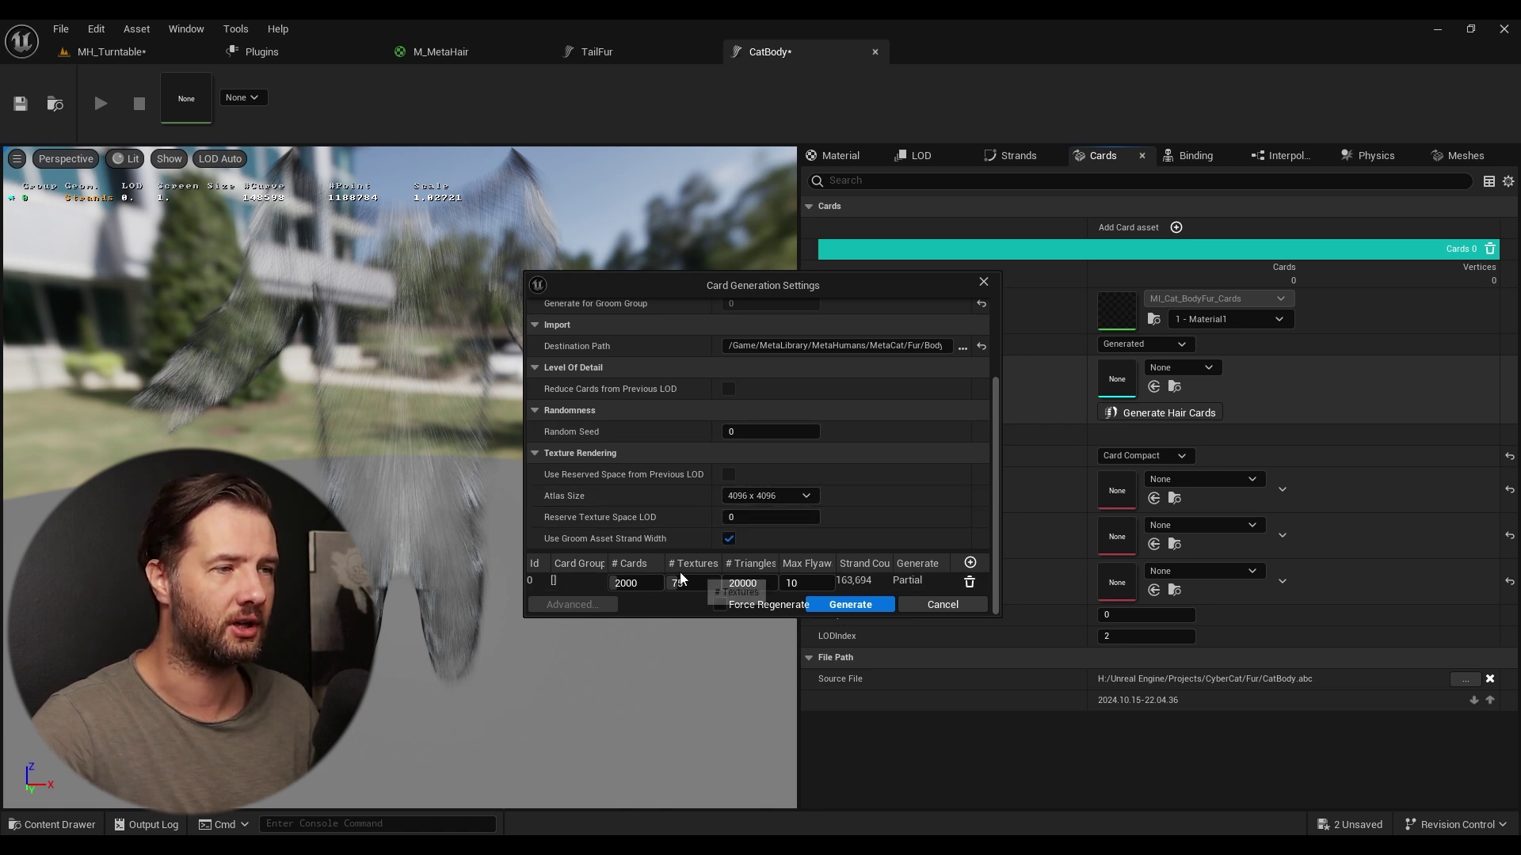
drag(653, 617, 652, 681)
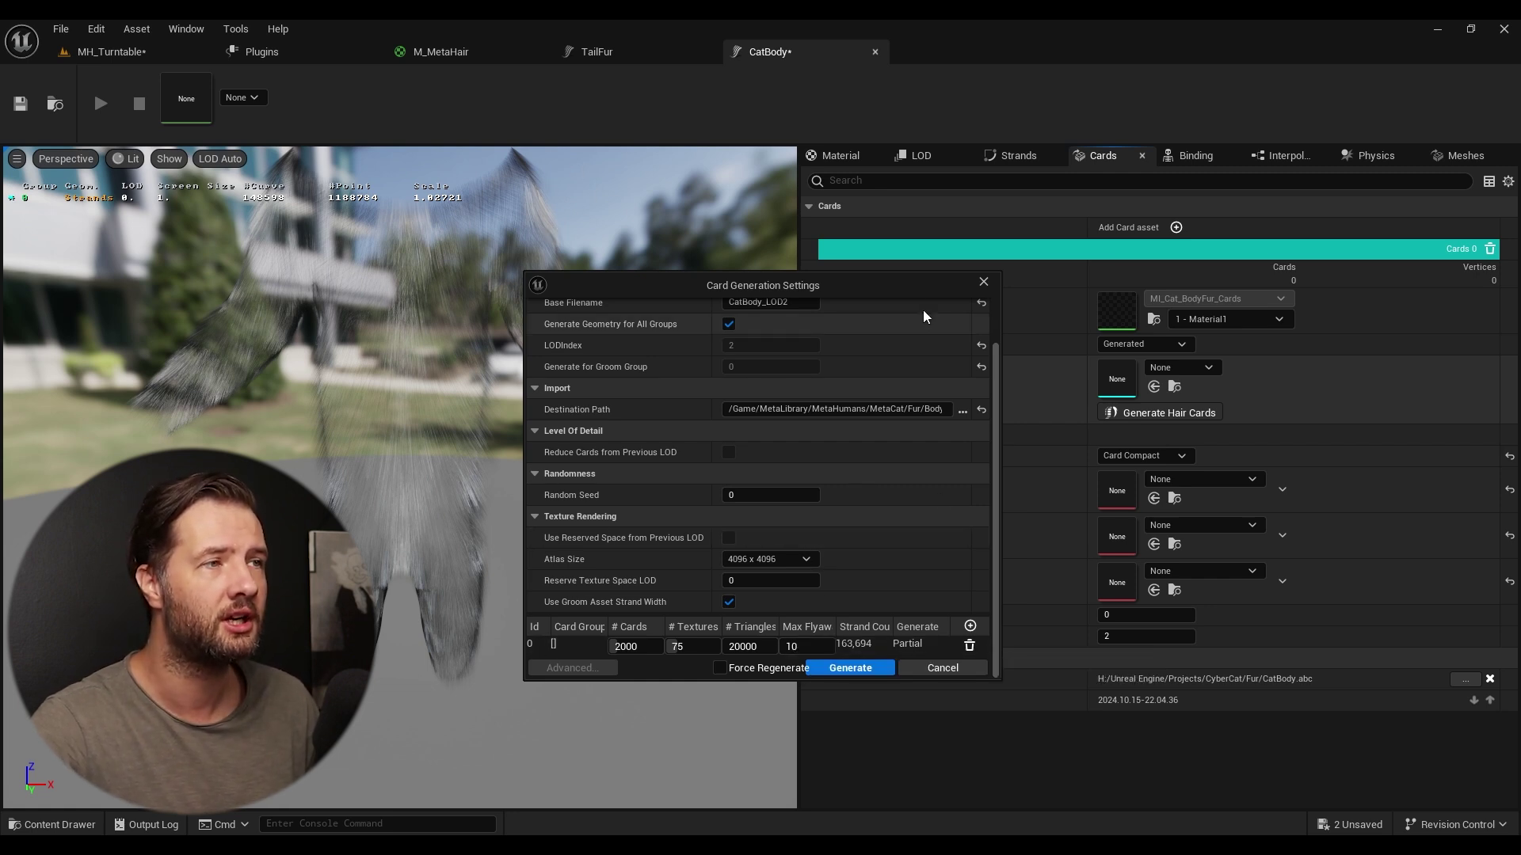
scroll(846, 435, up, 2)
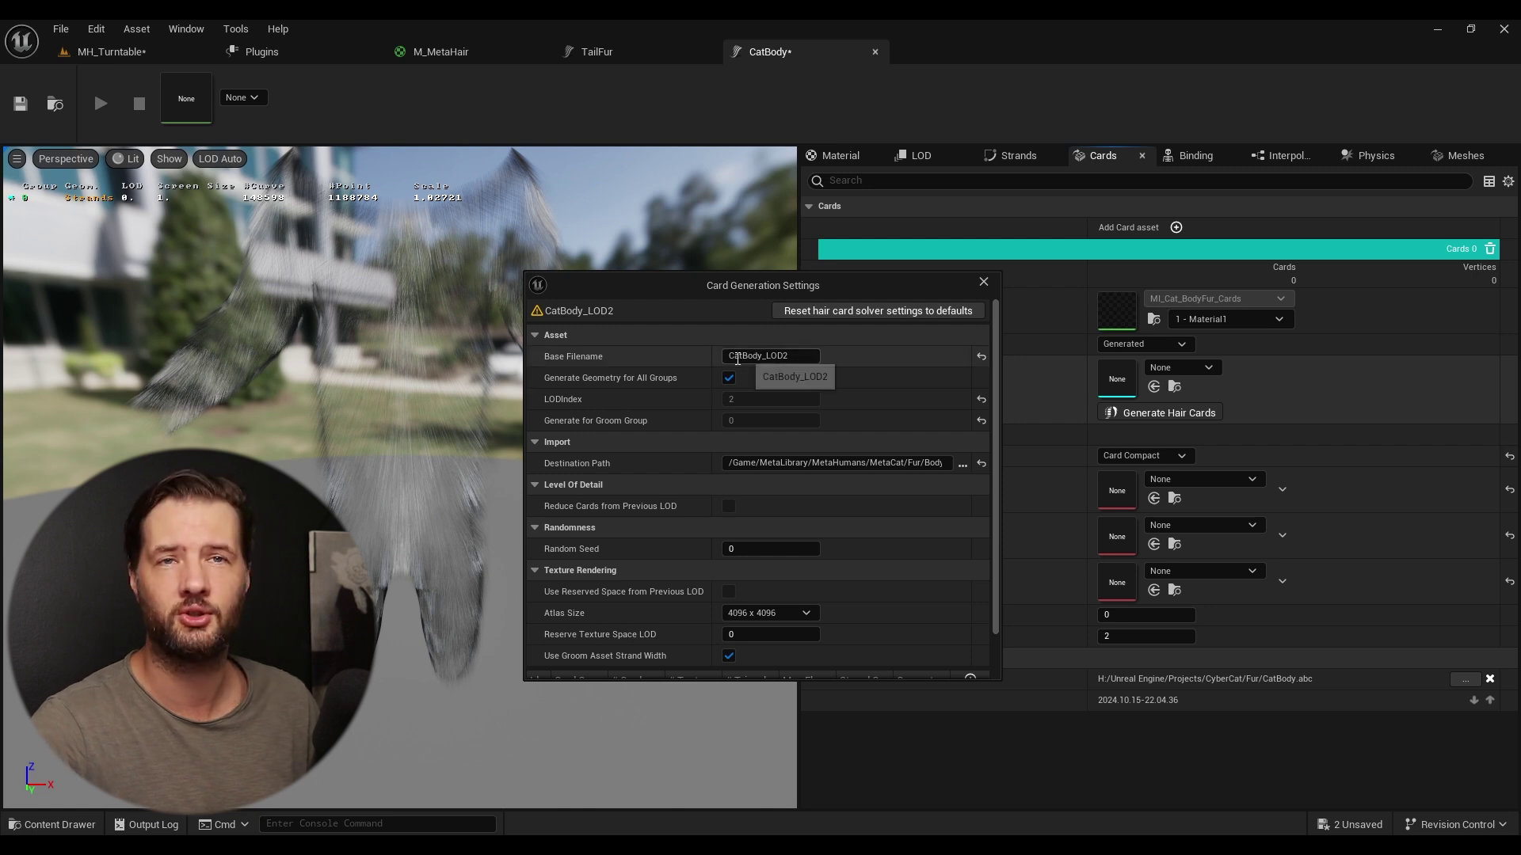
scroll(875, 656, down, 2)
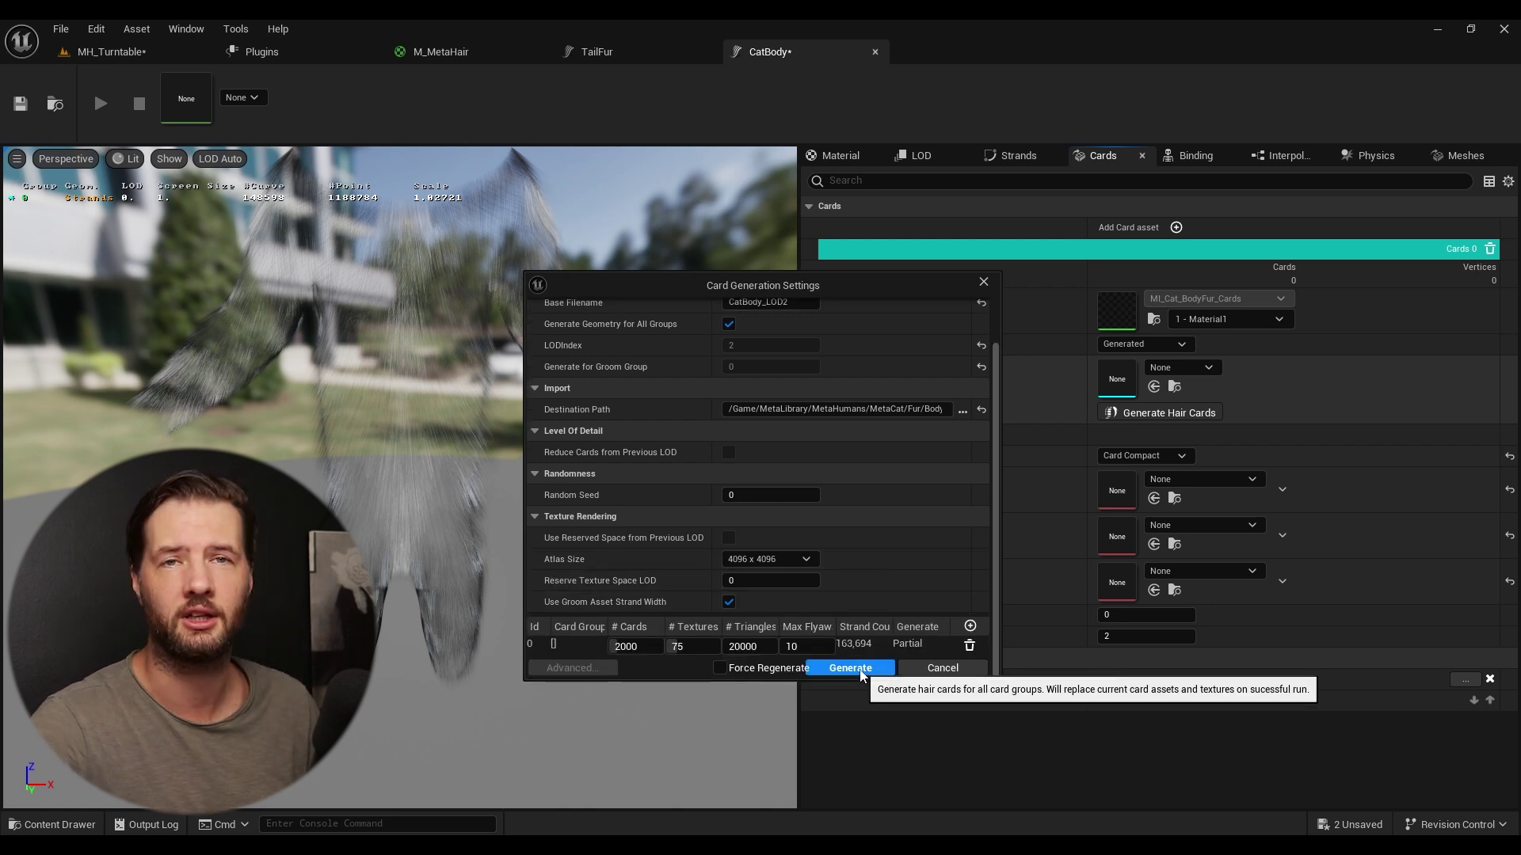
click(860, 670)
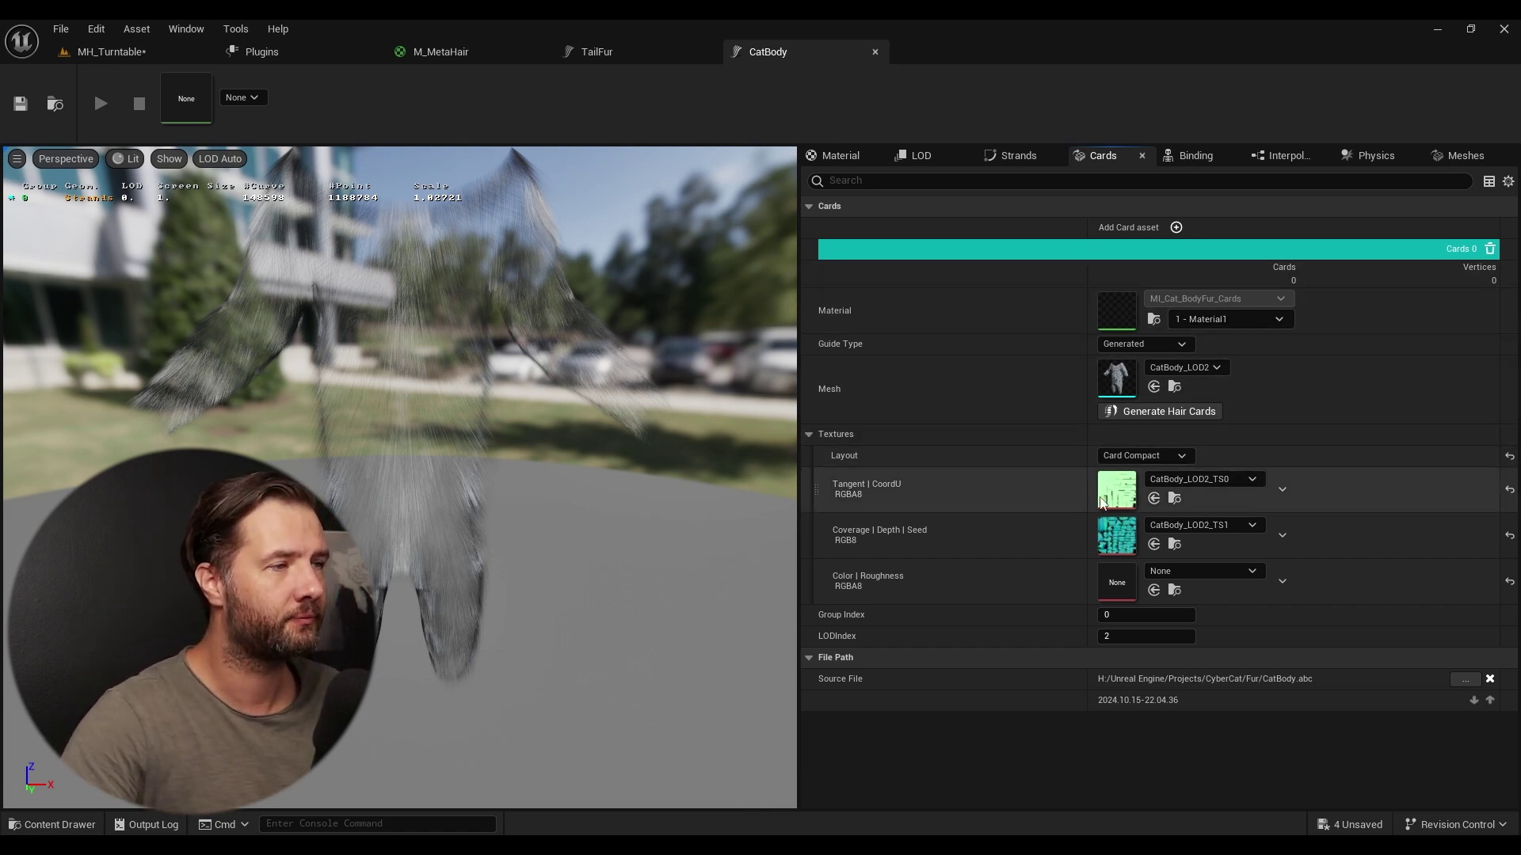
- Inspect the 4096x4096 CatBody_LOD2_TS0 tangent atlas, save it and close it
double_click(1115, 493)
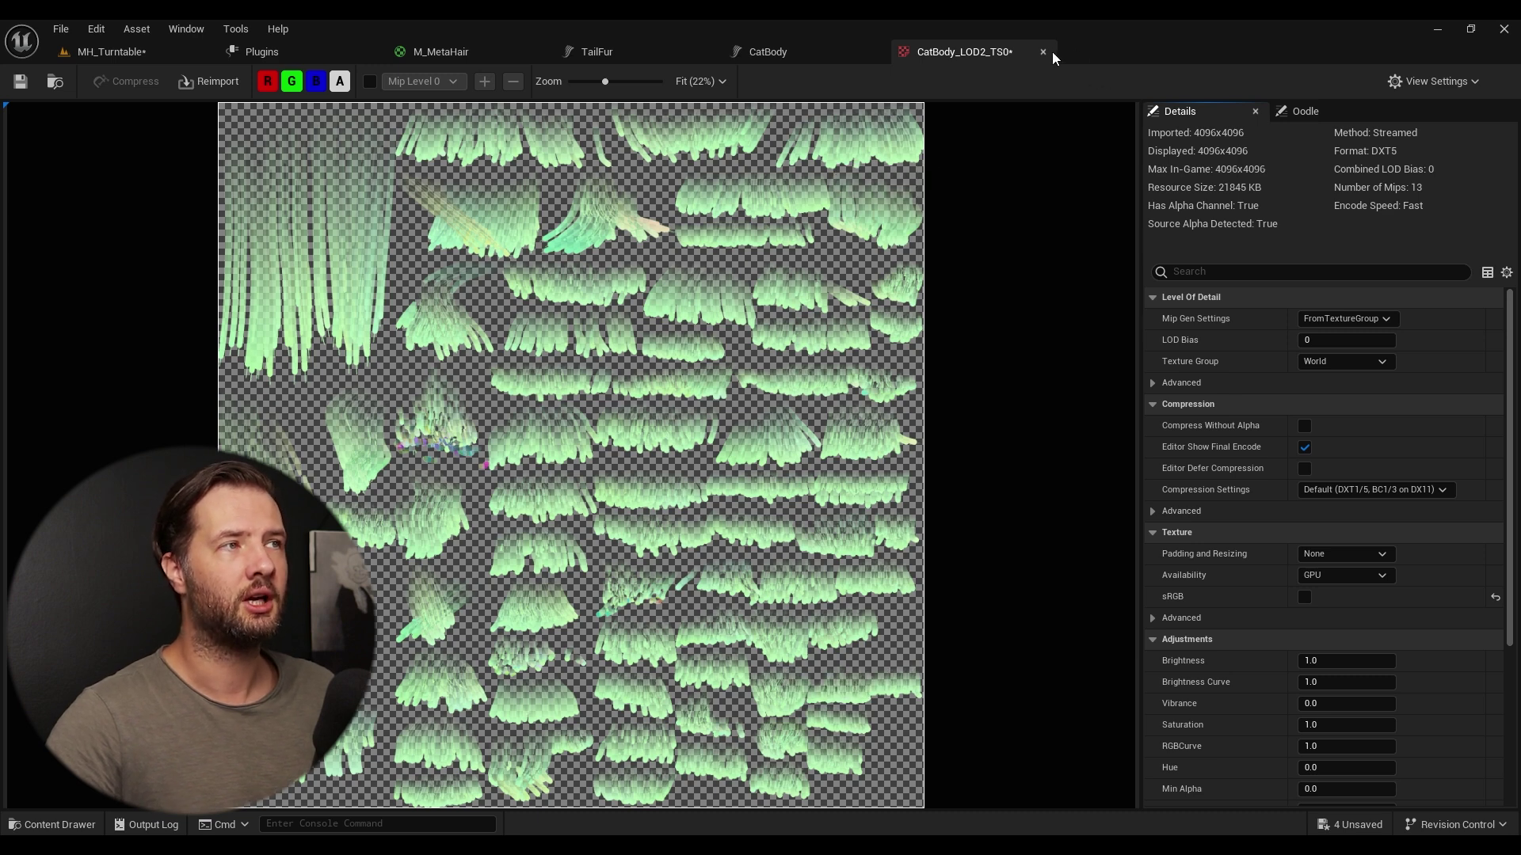
click(21, 82)
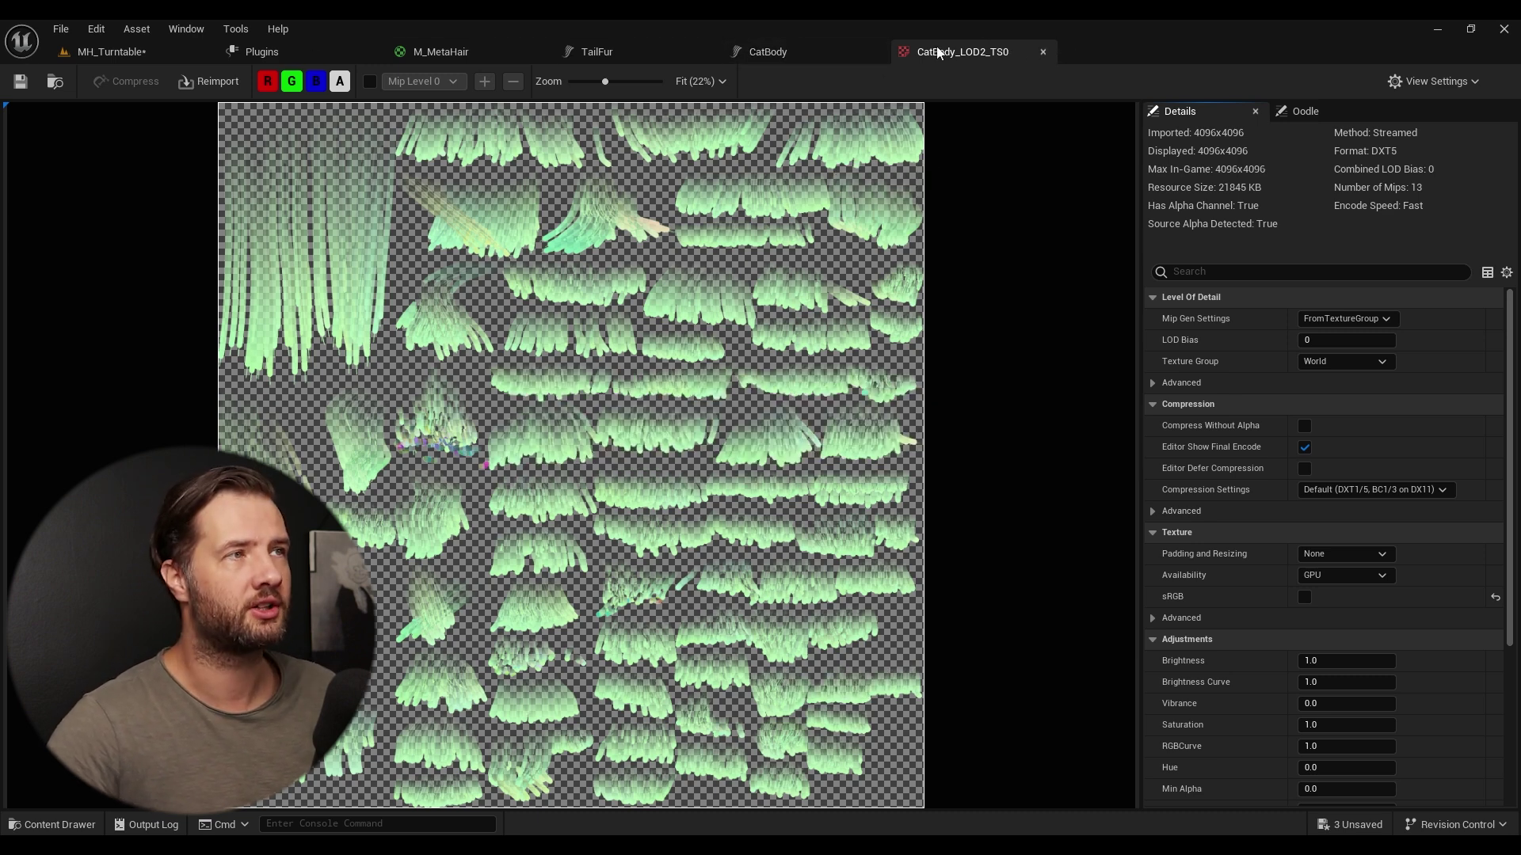
click(1043, 52)
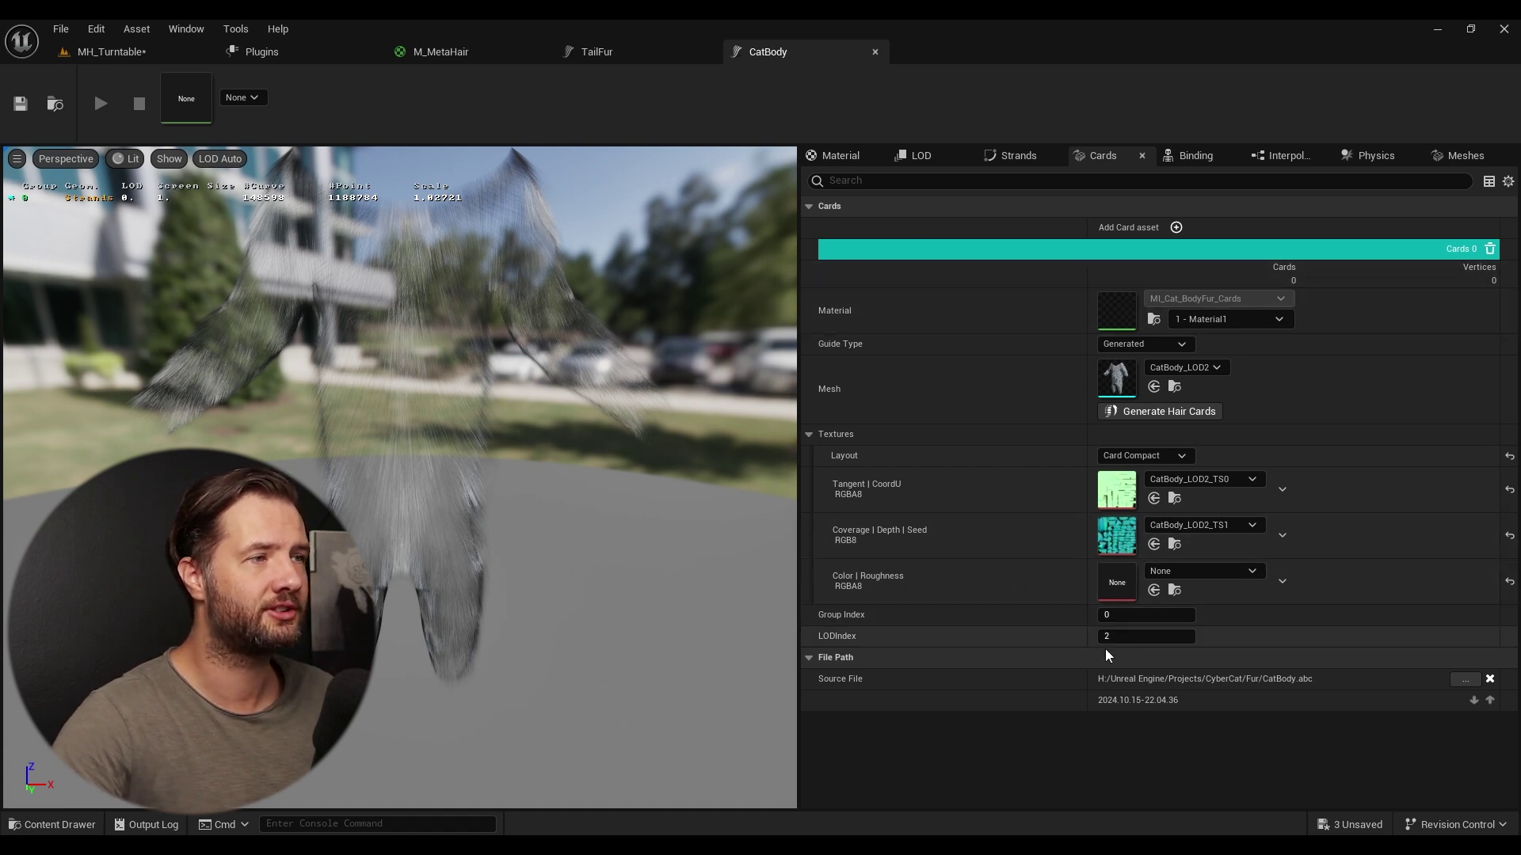
- Add LOD 2 under Group ID 0 and set its Geometry Type to Cards
click(942, 155)
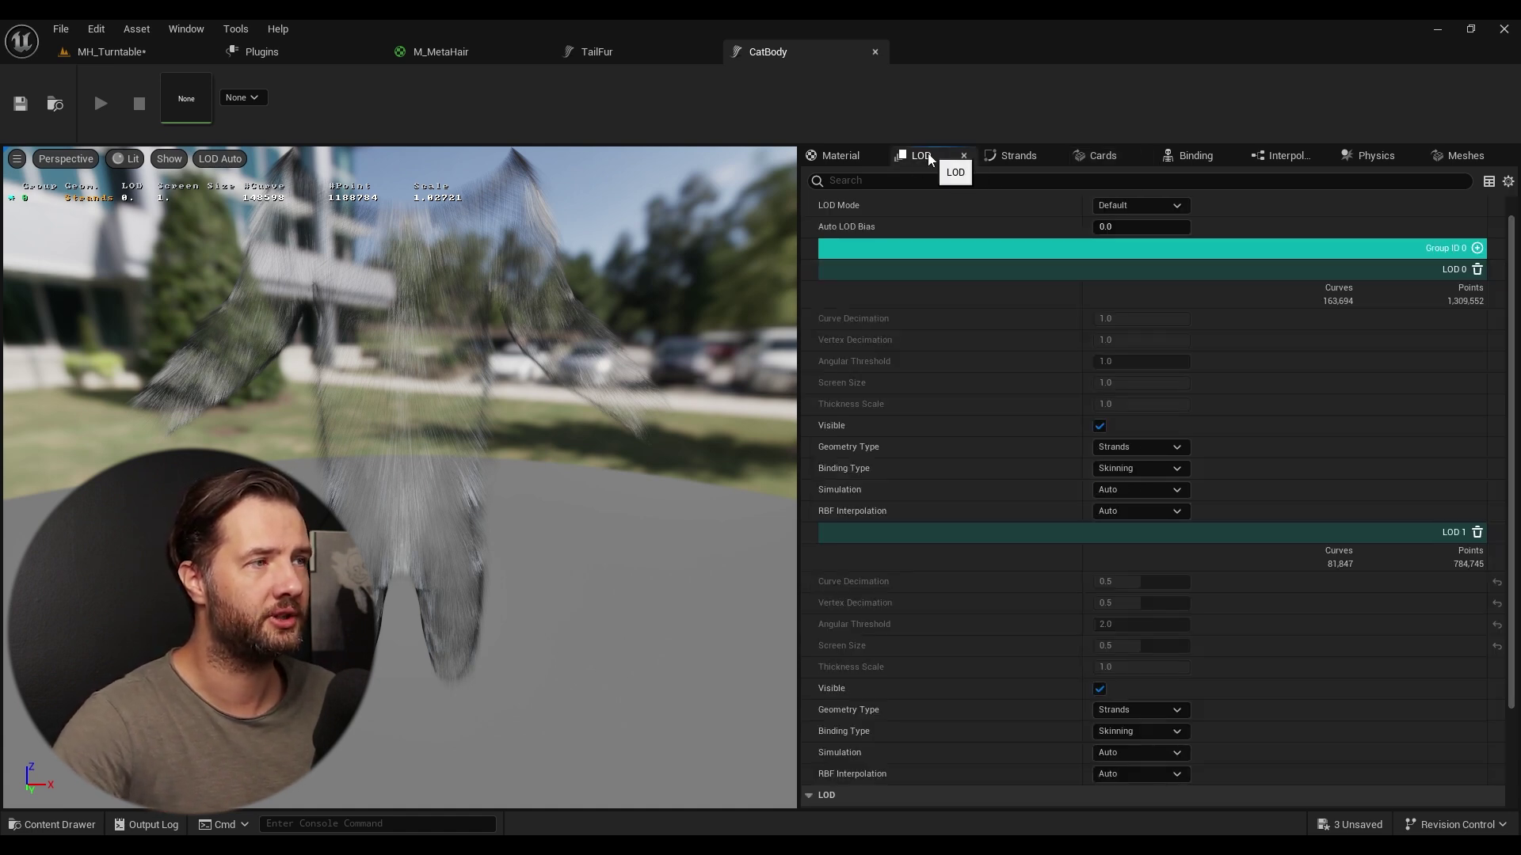
click(1477, 249)
scroll(966, 386, down, 5)
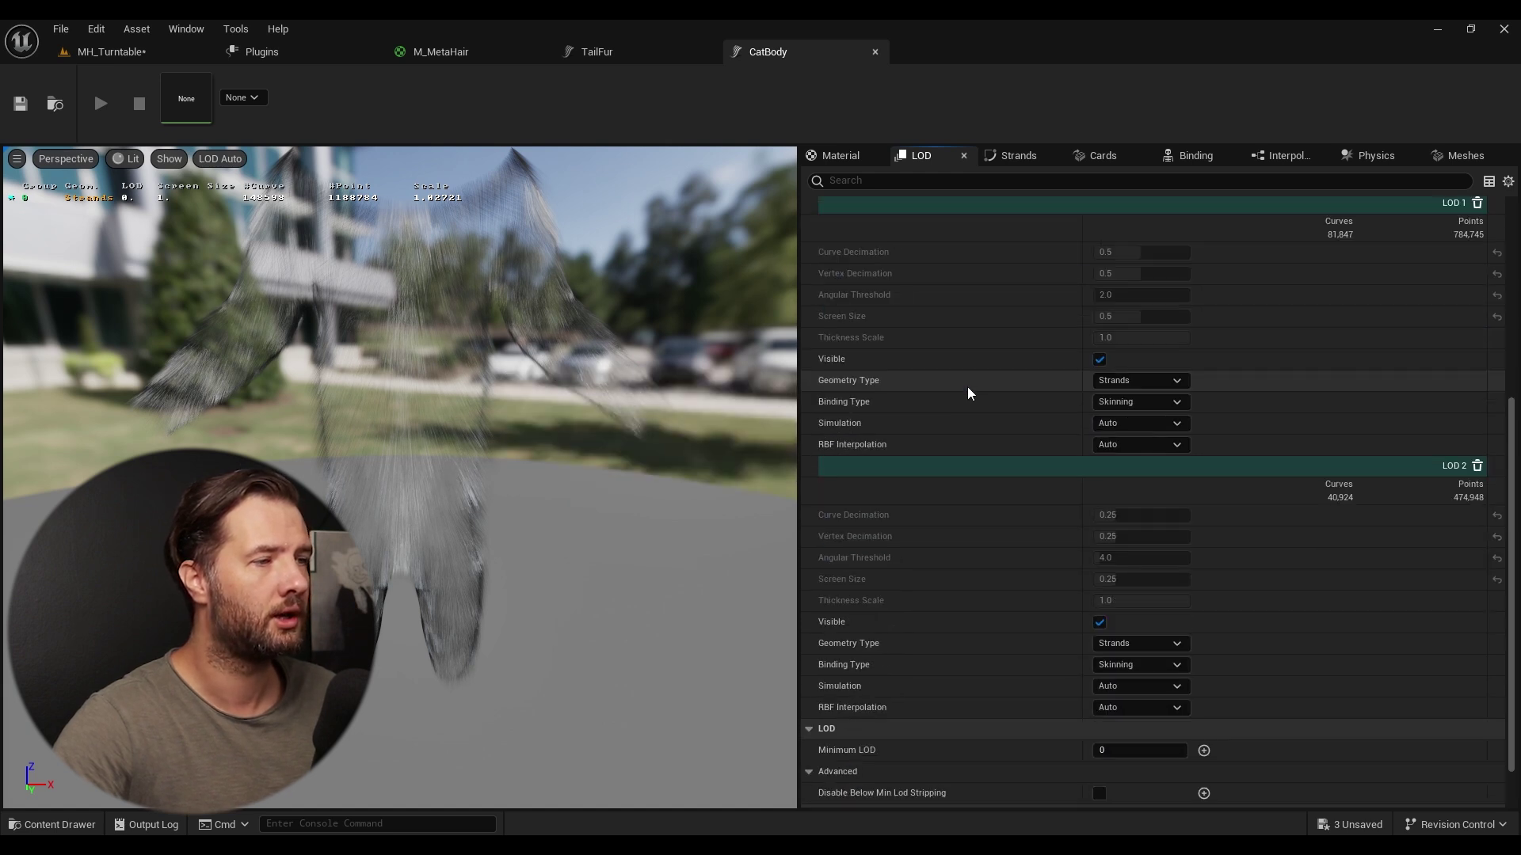
scroll(967, 387, down, 2)
click(1121, 584)
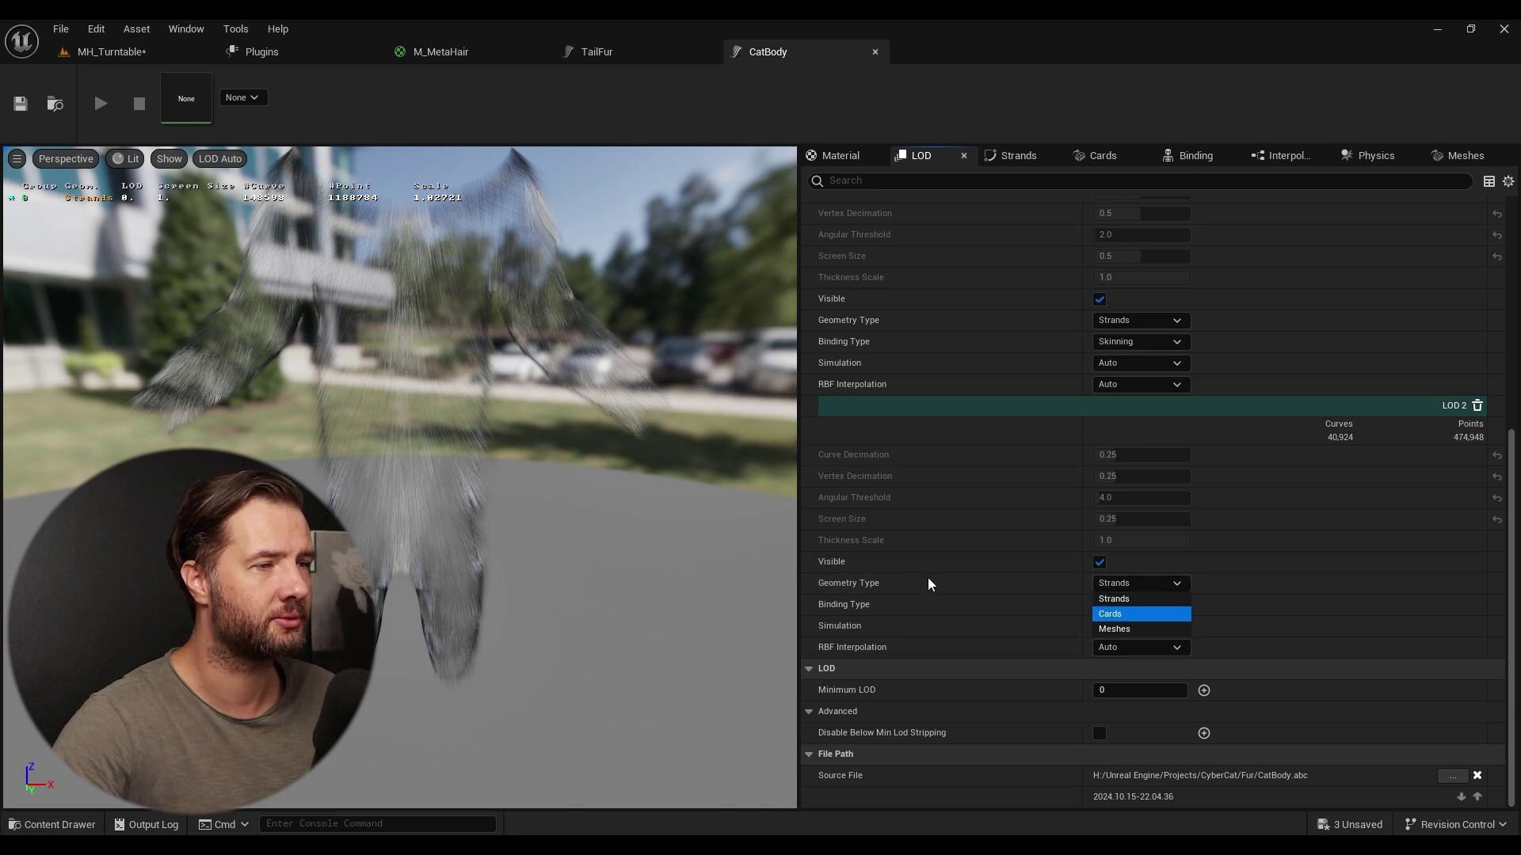
click(1123, 614)
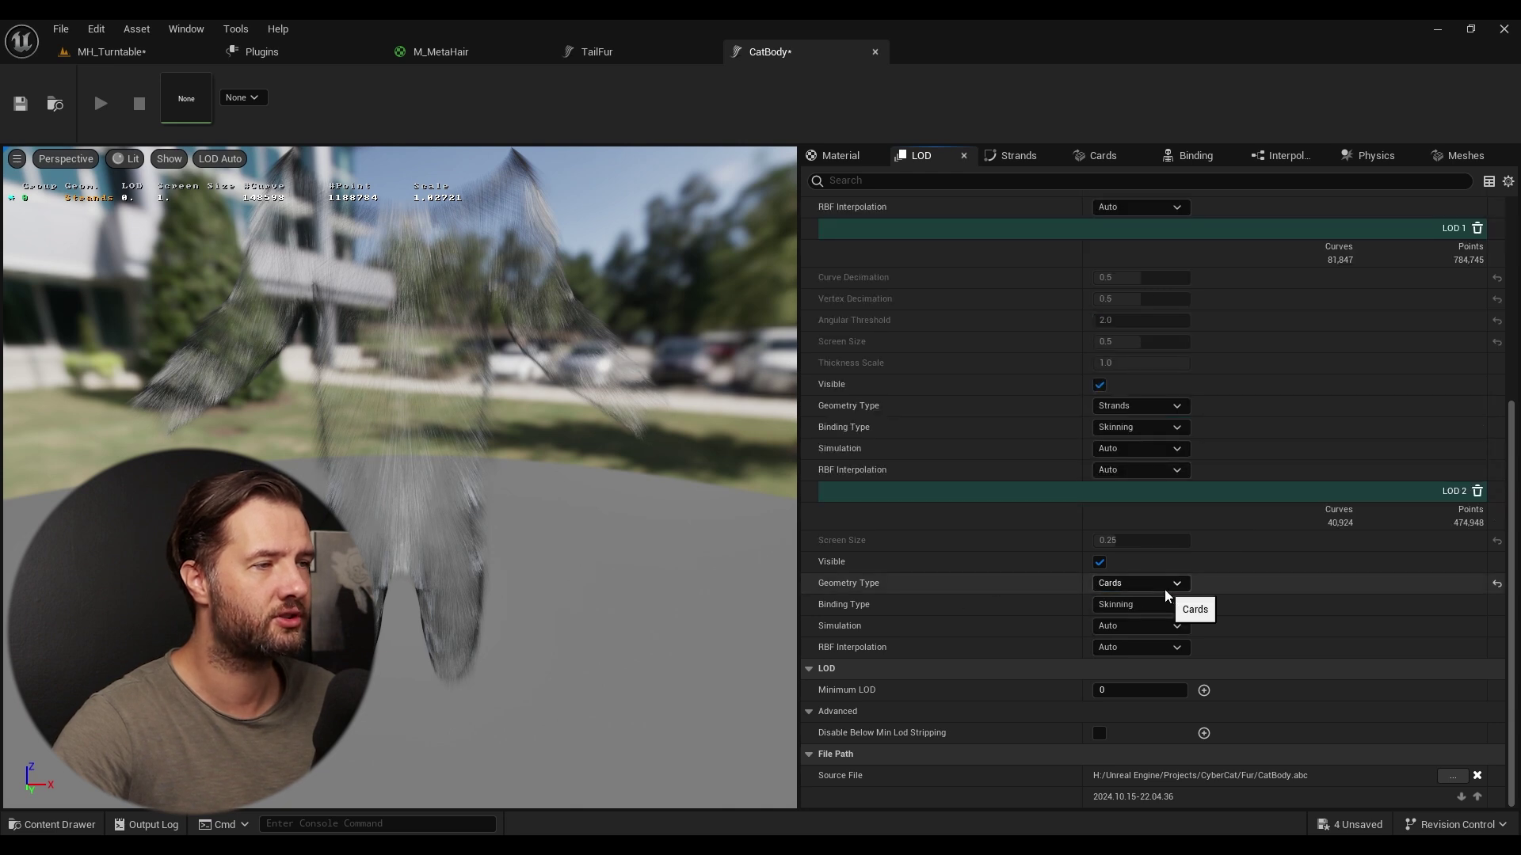
- Preview the groom at LOD 2 with the camera moved close to the fur
click(235, 160)
click(241, 249)
drag(306, 314, 221, 172)
- Toggle the preview between LOD 0 strands and LOD 2 cards, orbiting to compare the body fur
click(218, 162)
click(231, 217)
click(217, 162)
click(227, 214)
click(212, 159)
click(237, 250)
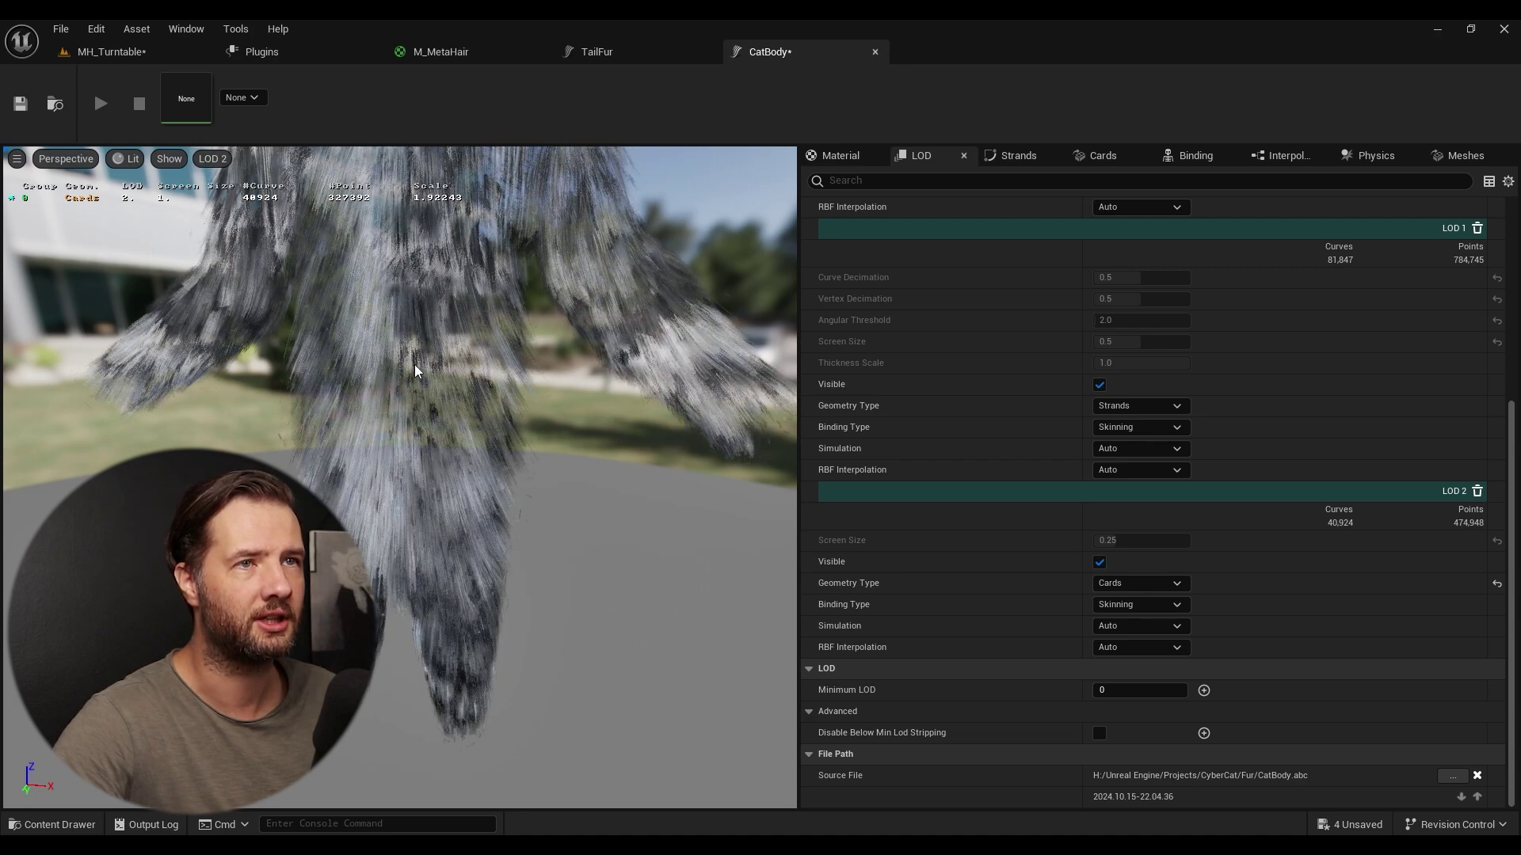
scroll(415, 370, down, 5)
click(223, 158)
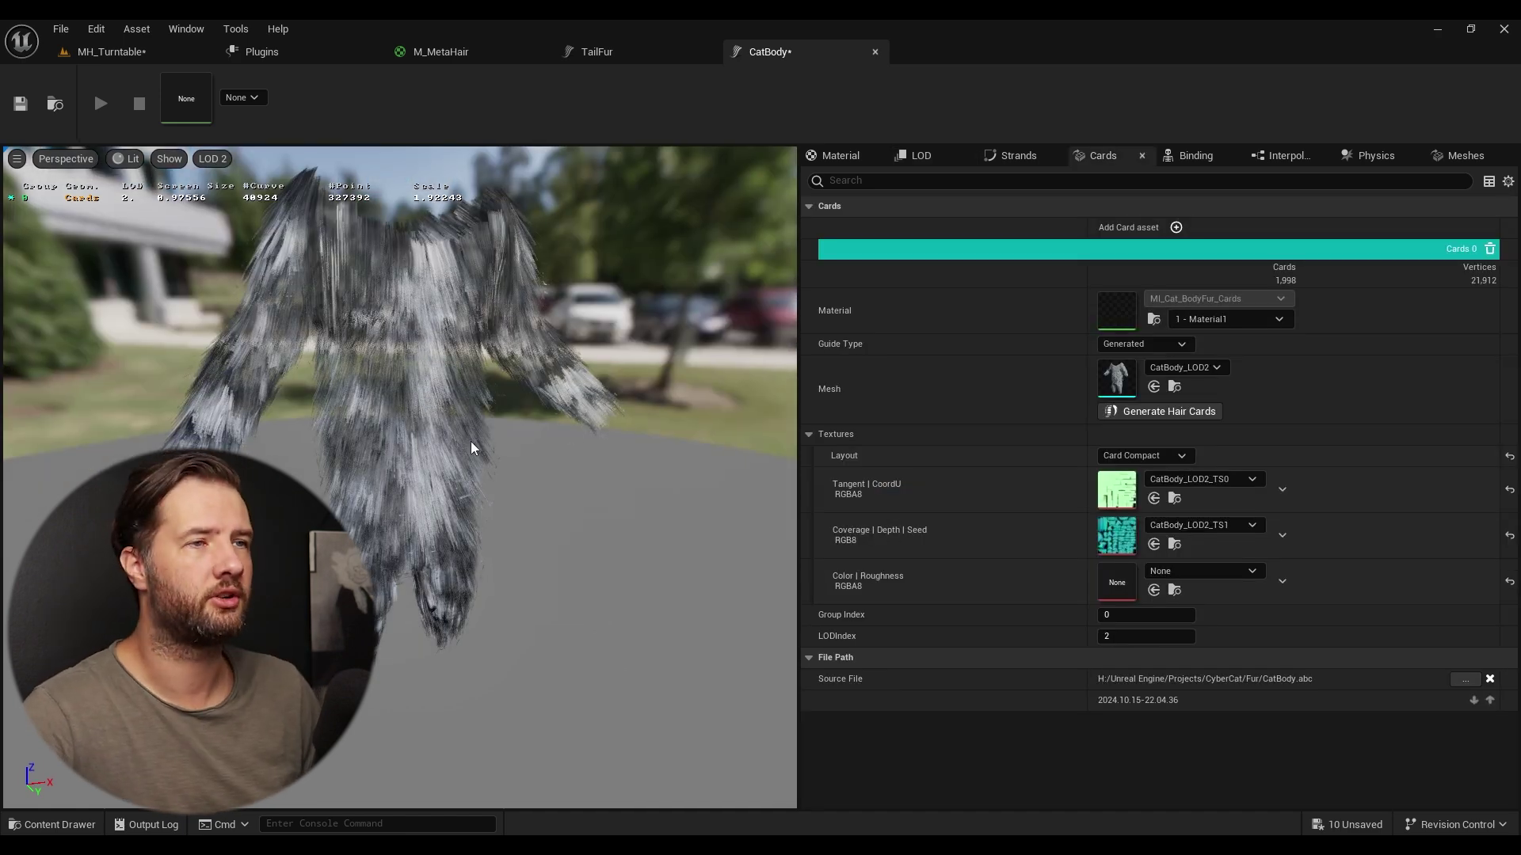
drag(471, 440, 539, 440)
drag(411, 337, 363, 337)
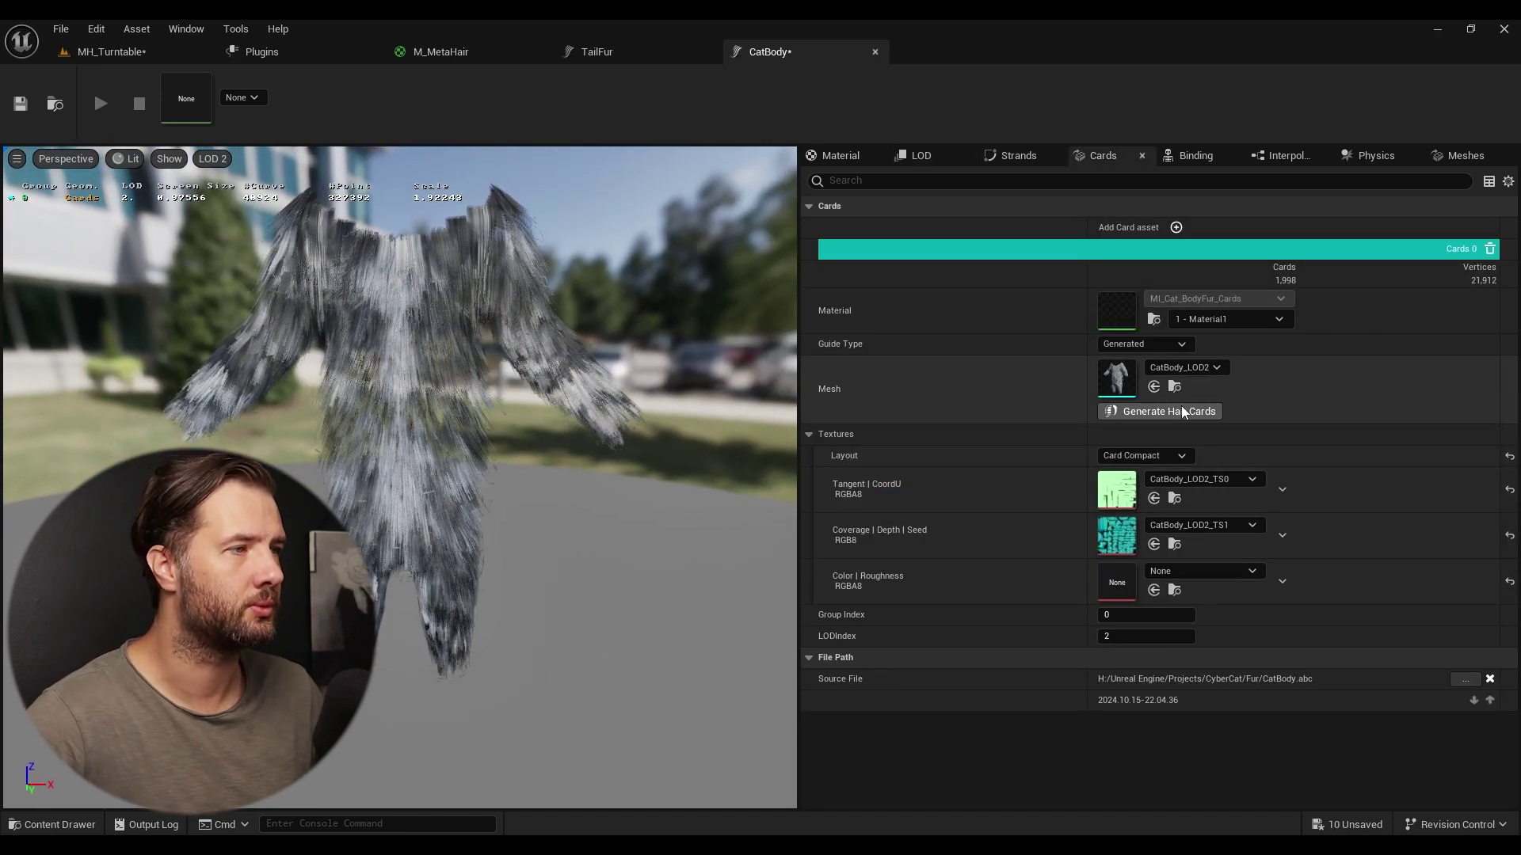
- Set Reserve Texture Space LOD to 50 in Card Generation Settings and regenerate the LOD2 cards
click(1143, 412)
scroll(669, 446, down, 3)
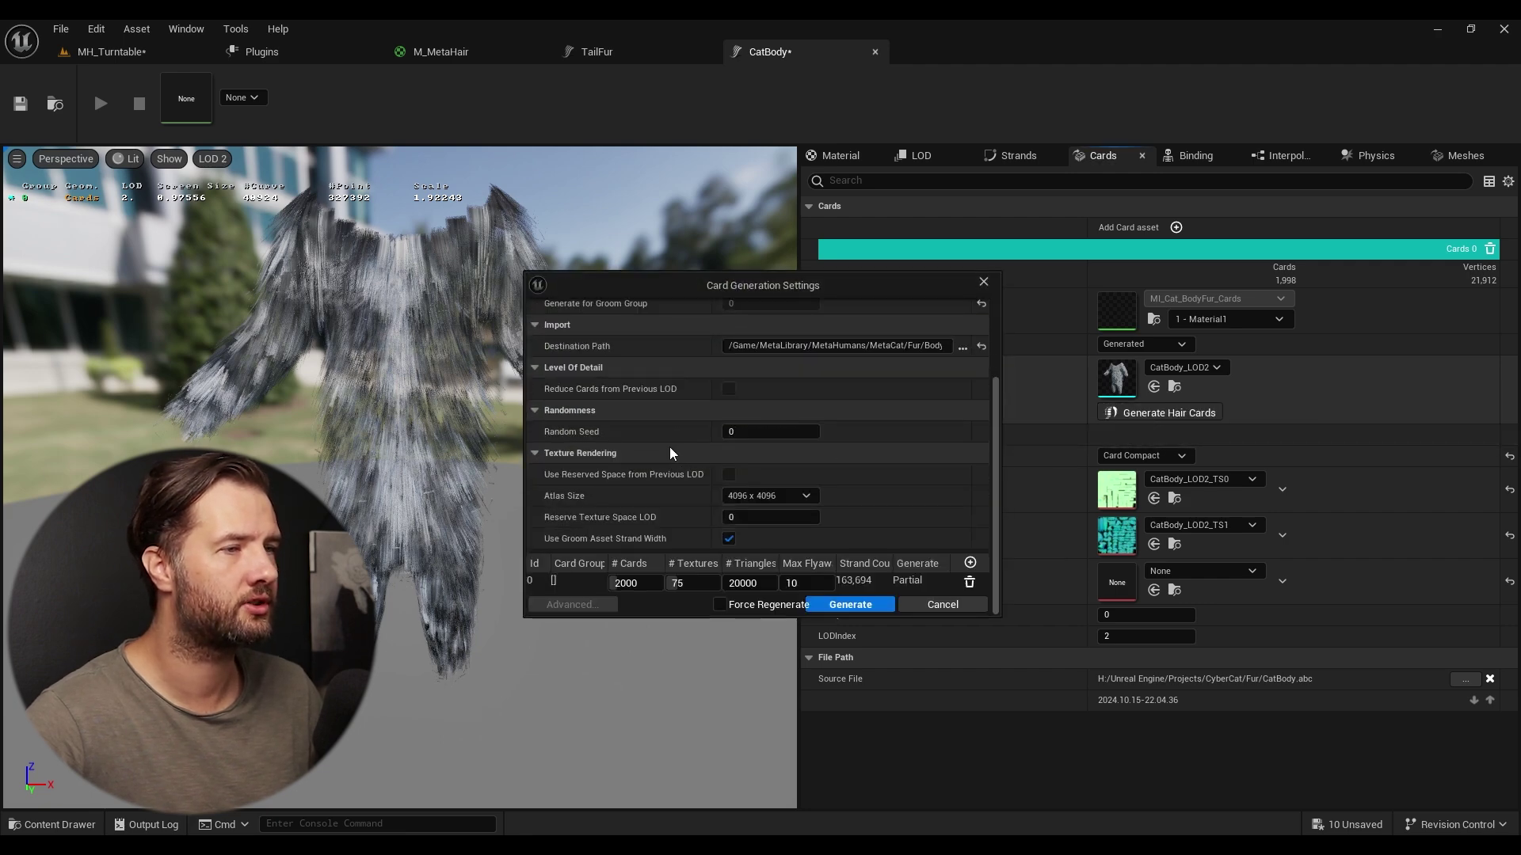
click(769, 519)
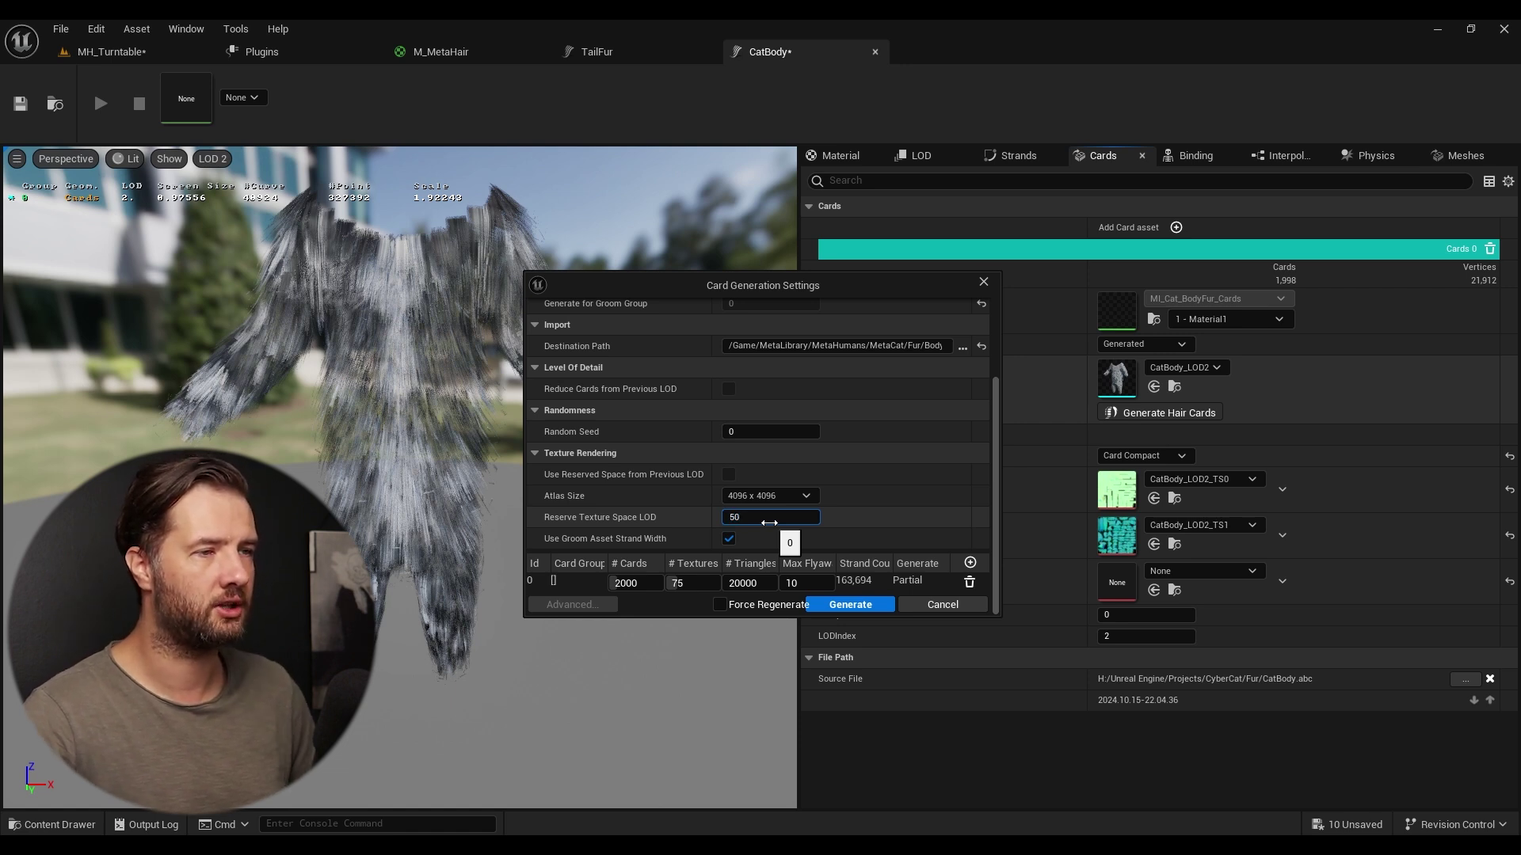
key(Return)
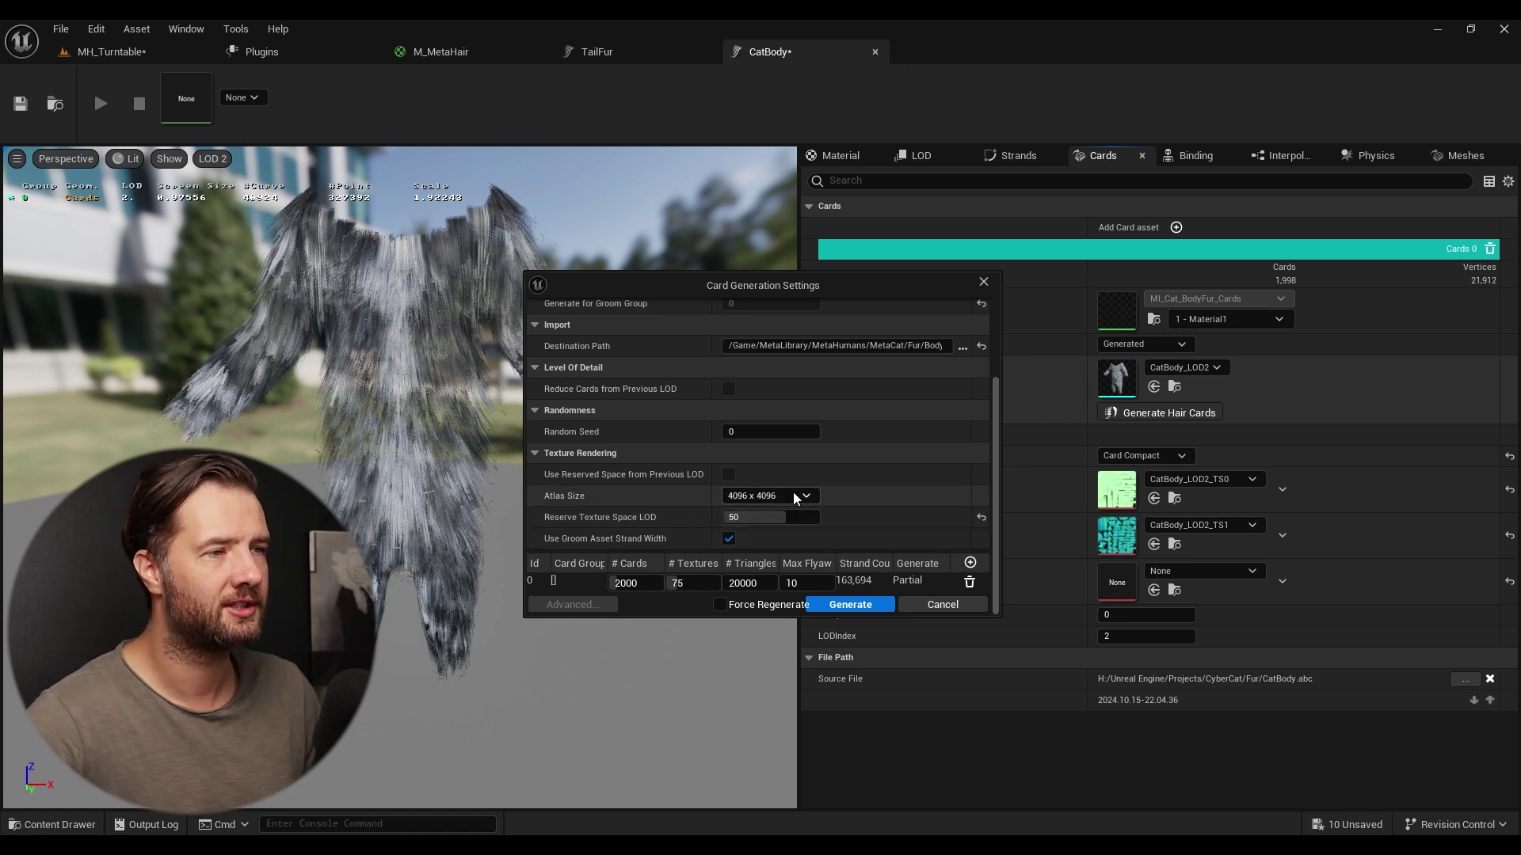
click(852, 605)
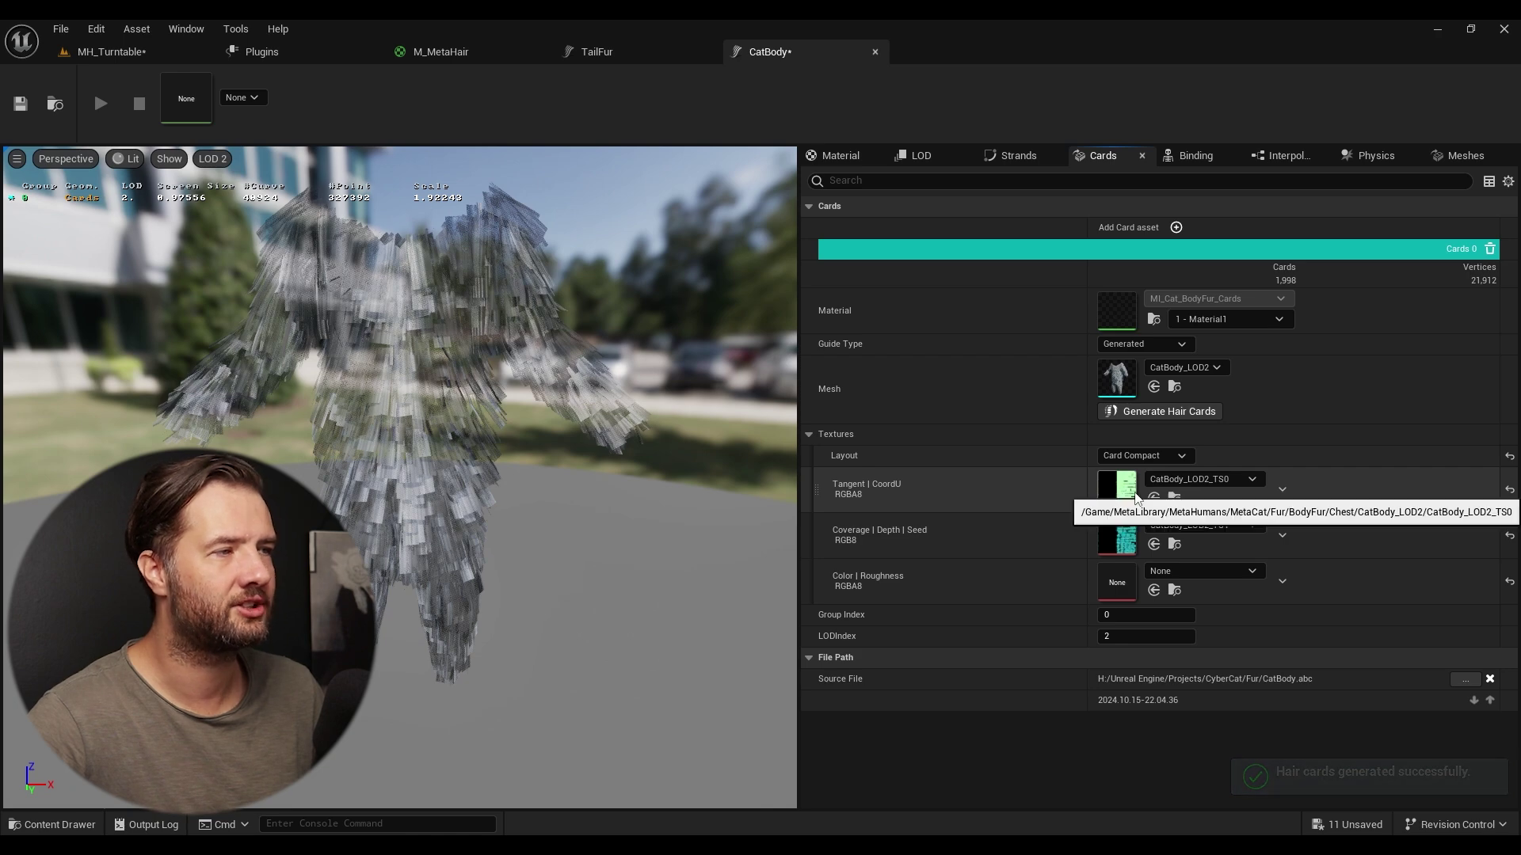
- Save the regenerated CatBody_LOD2_TS0 tangent atlas and the CatBody groom
double_click(1126, 488)
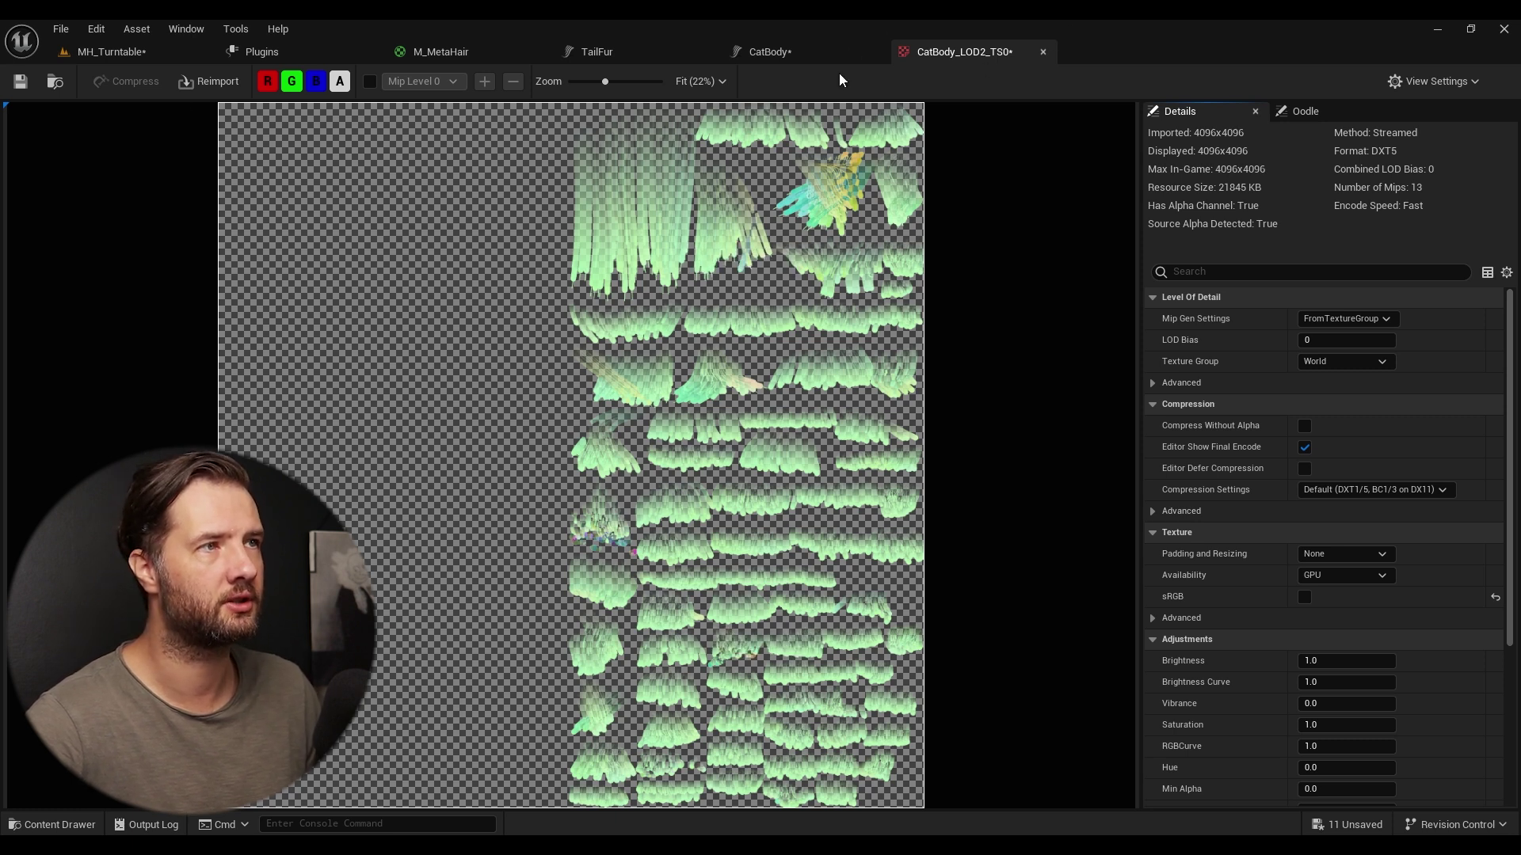
click(23, 81)
click(1043, 52)
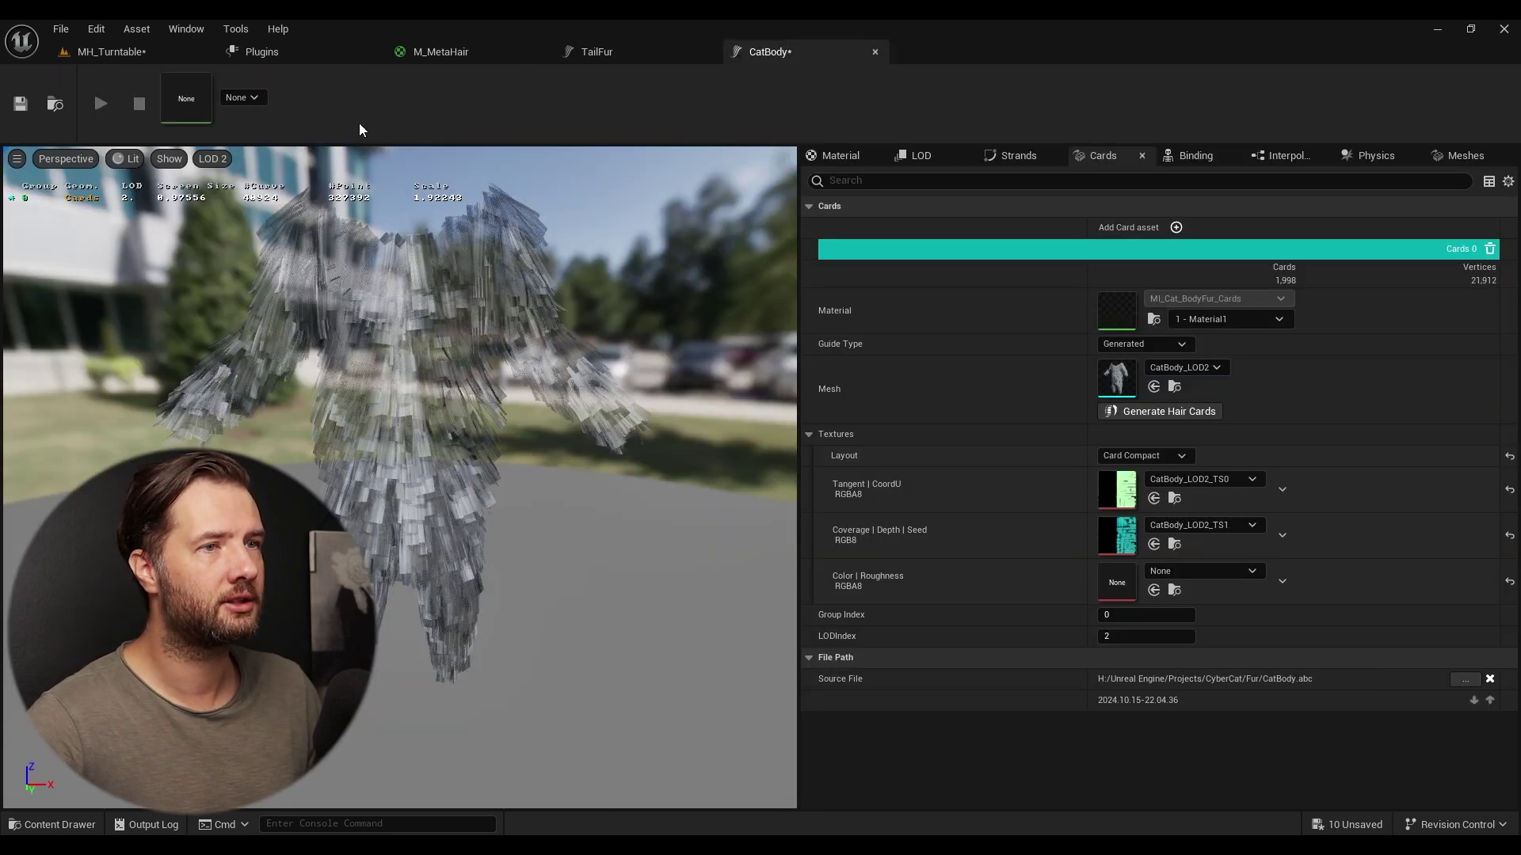
click(21, 104)
- Orbit close around the fur to inspect the regenerated cards from the side
right_drag(554, 396, 419, 396)
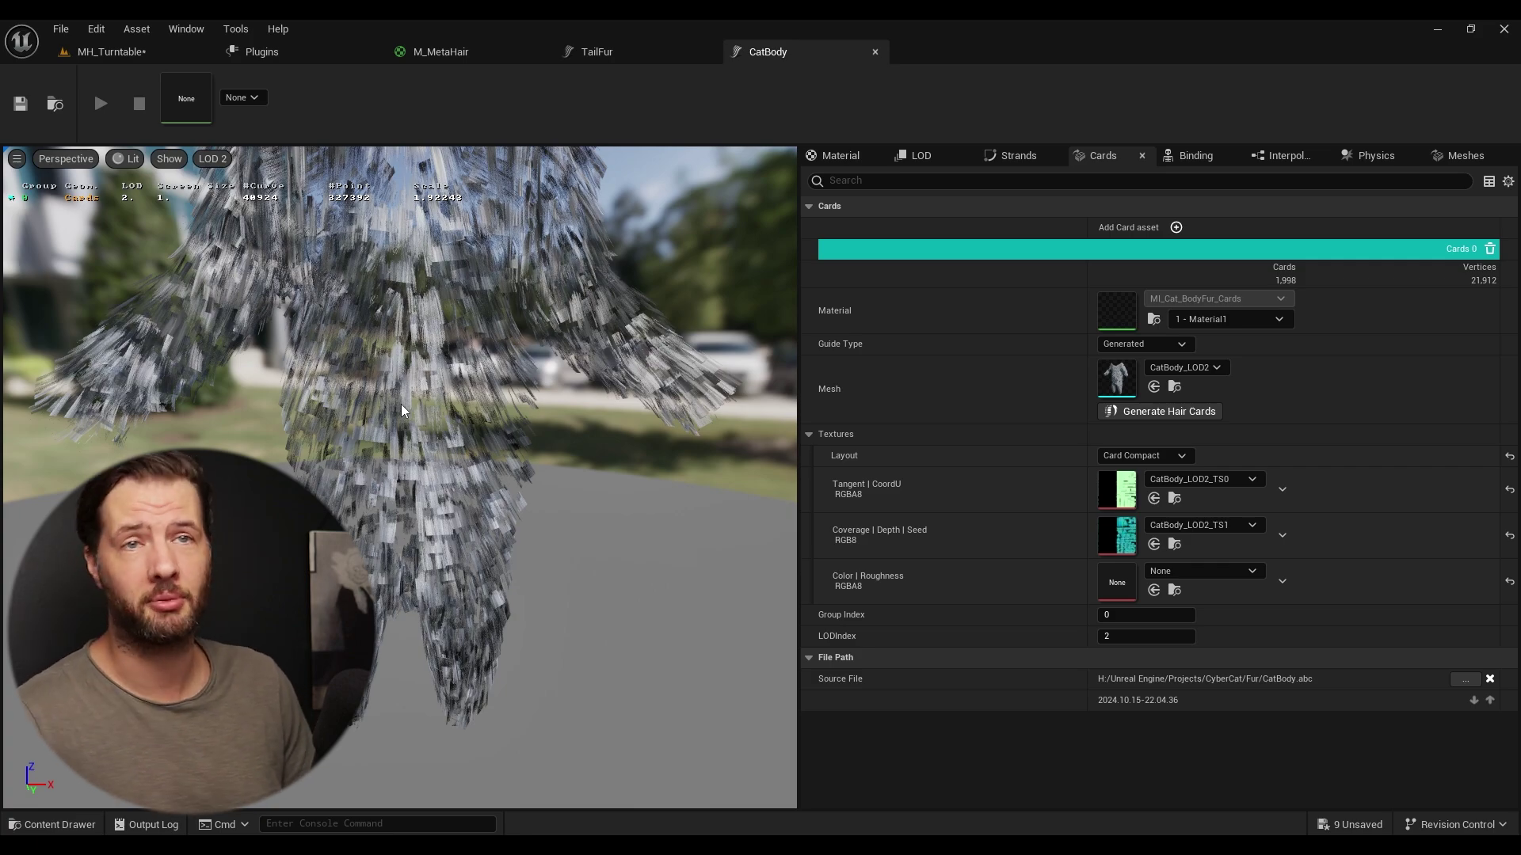
drag(360, 446, 689, 447)
drag(434, 455, 507, 455)
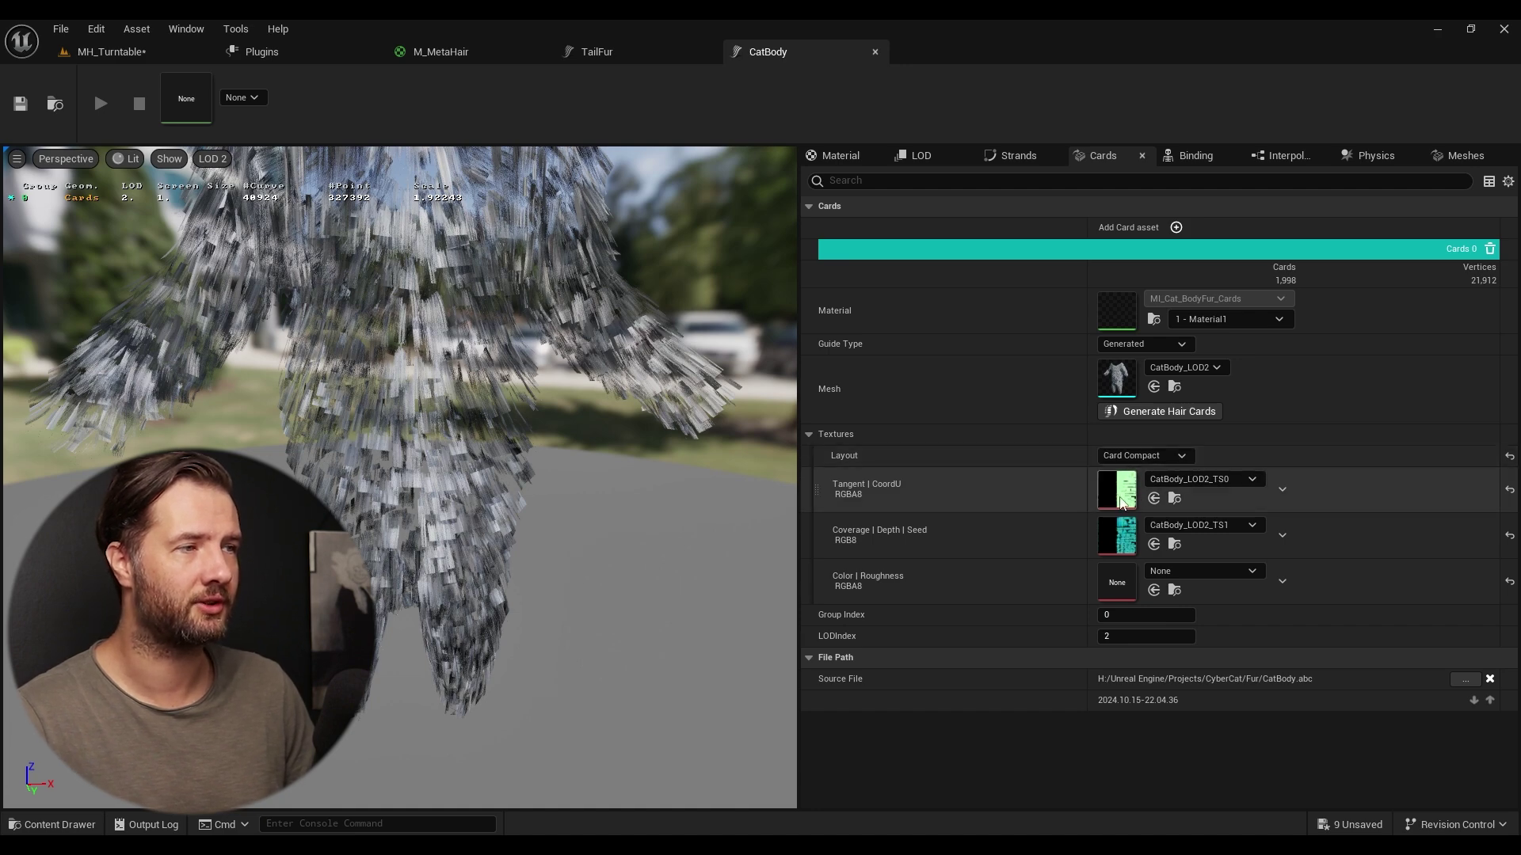
scroll(368, 273, down, 5)
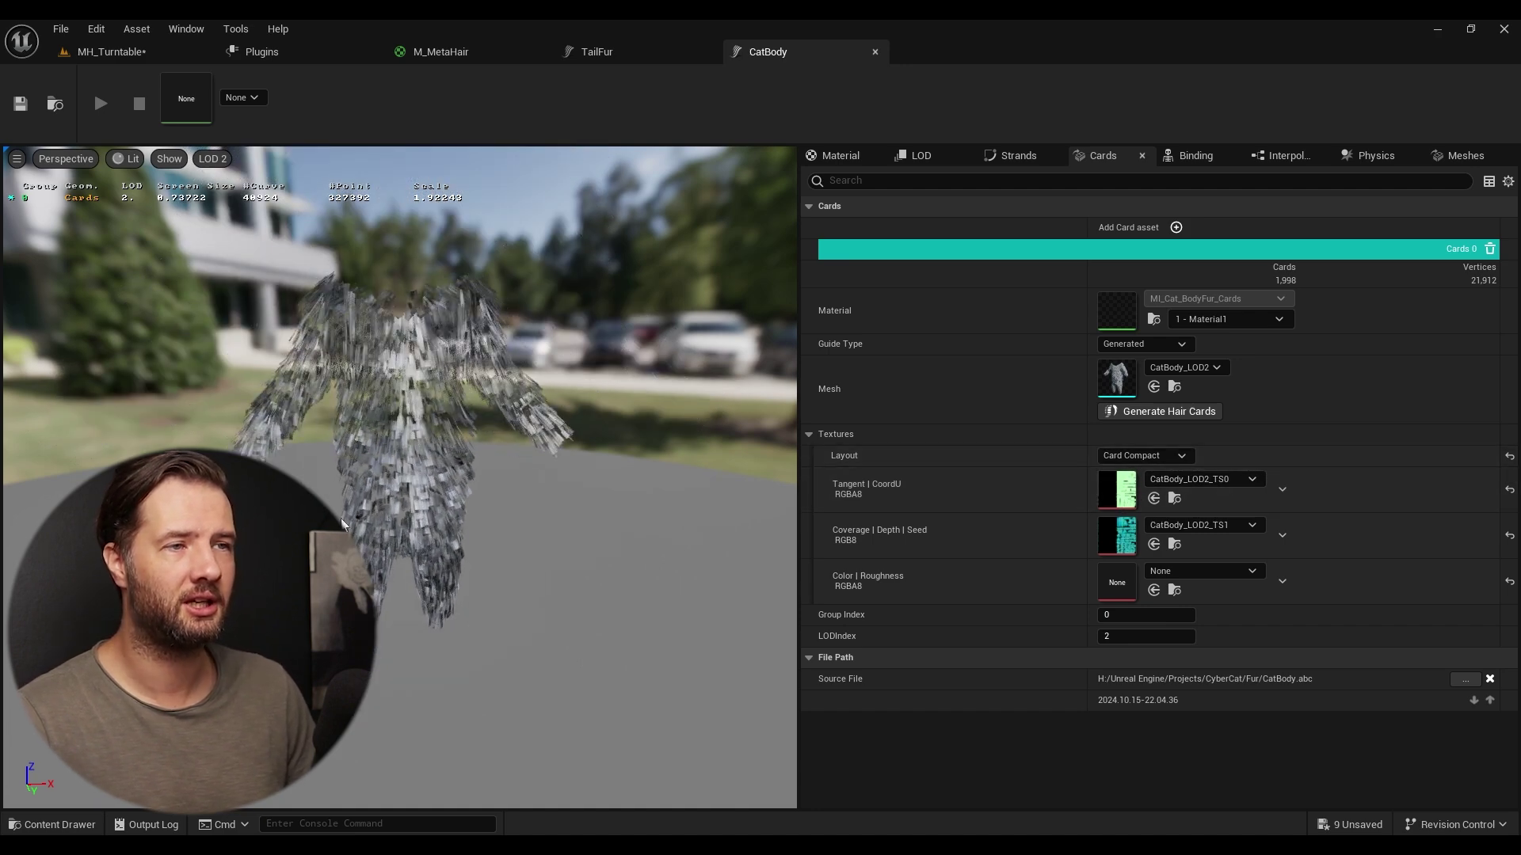
- Recheck the TS0 atlas, then bring up Card Generation Settings showing Reserve Texture Space LOD 50
double_click(1131, 504)
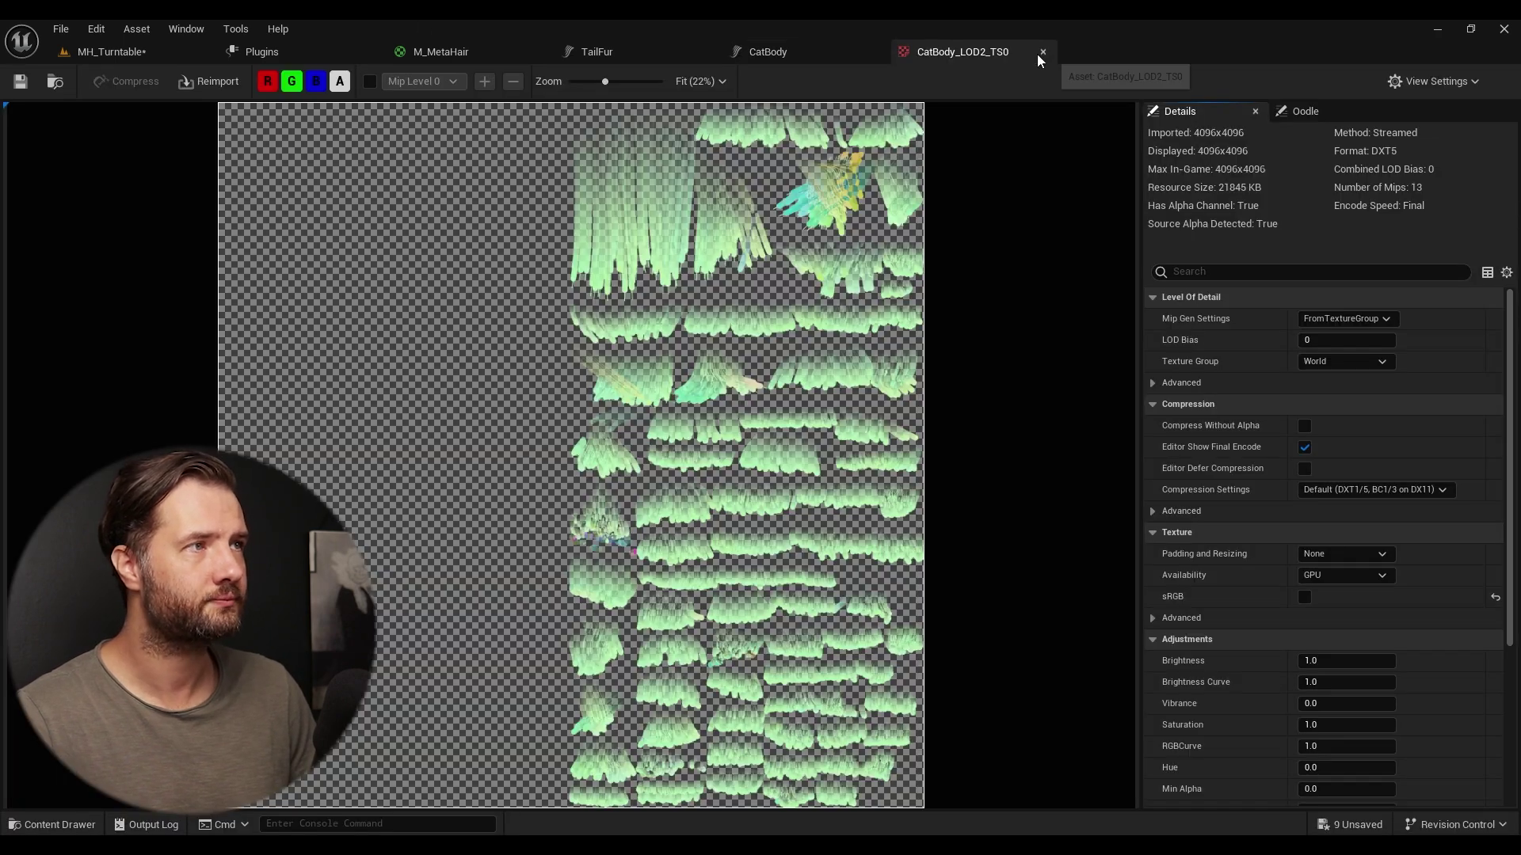
click(1042, 53)
click(1160, 411)
scroll(901, 512, down, 5)
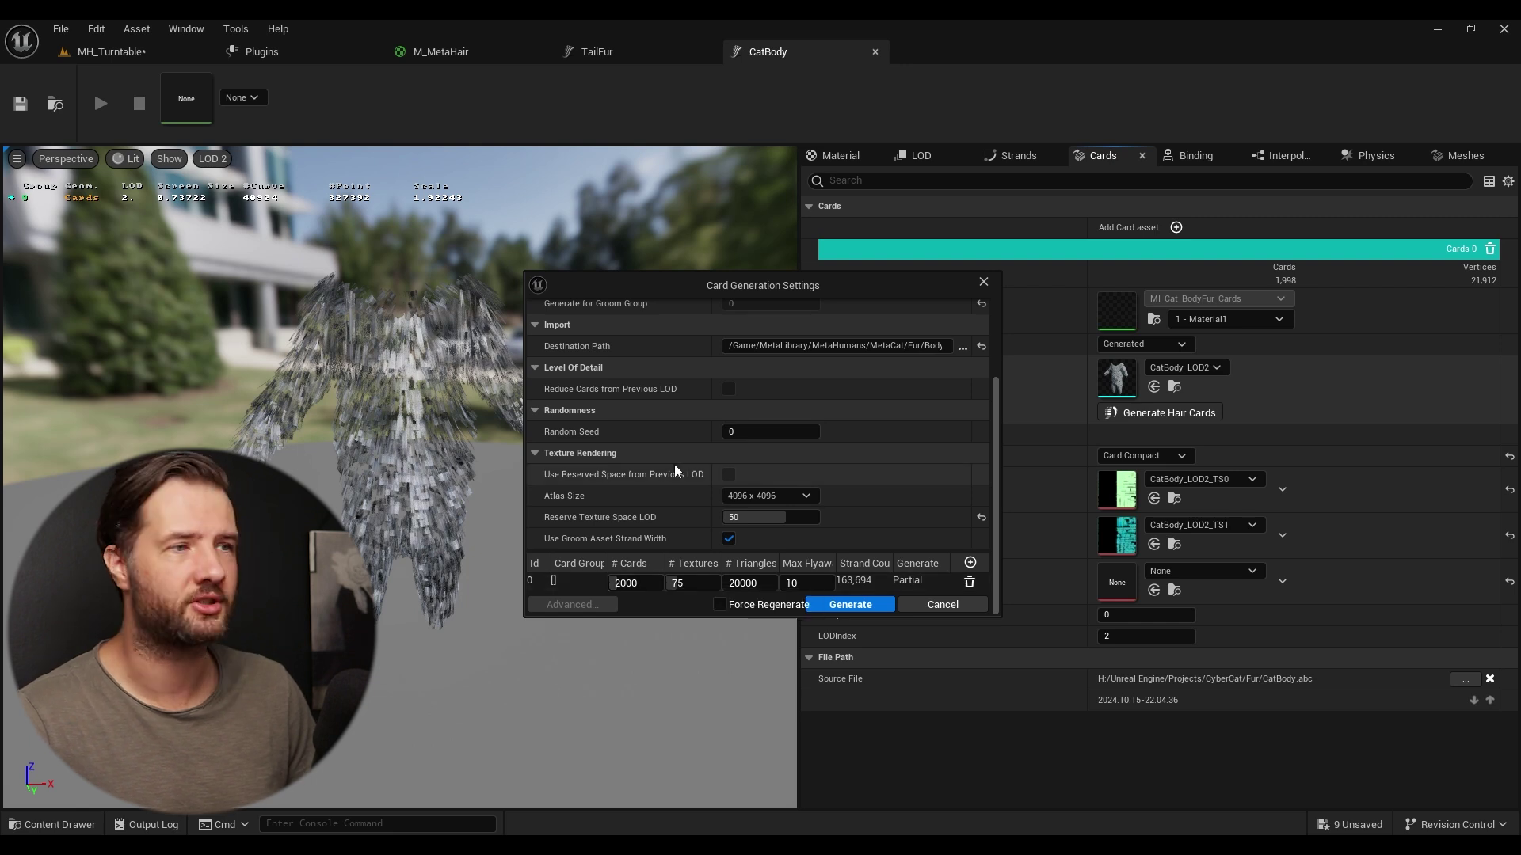
- Reset Reserve Texture Space LOD to its default 0, regenerate the LOD2 cards, and return to the LOD settings
click(981, 517)
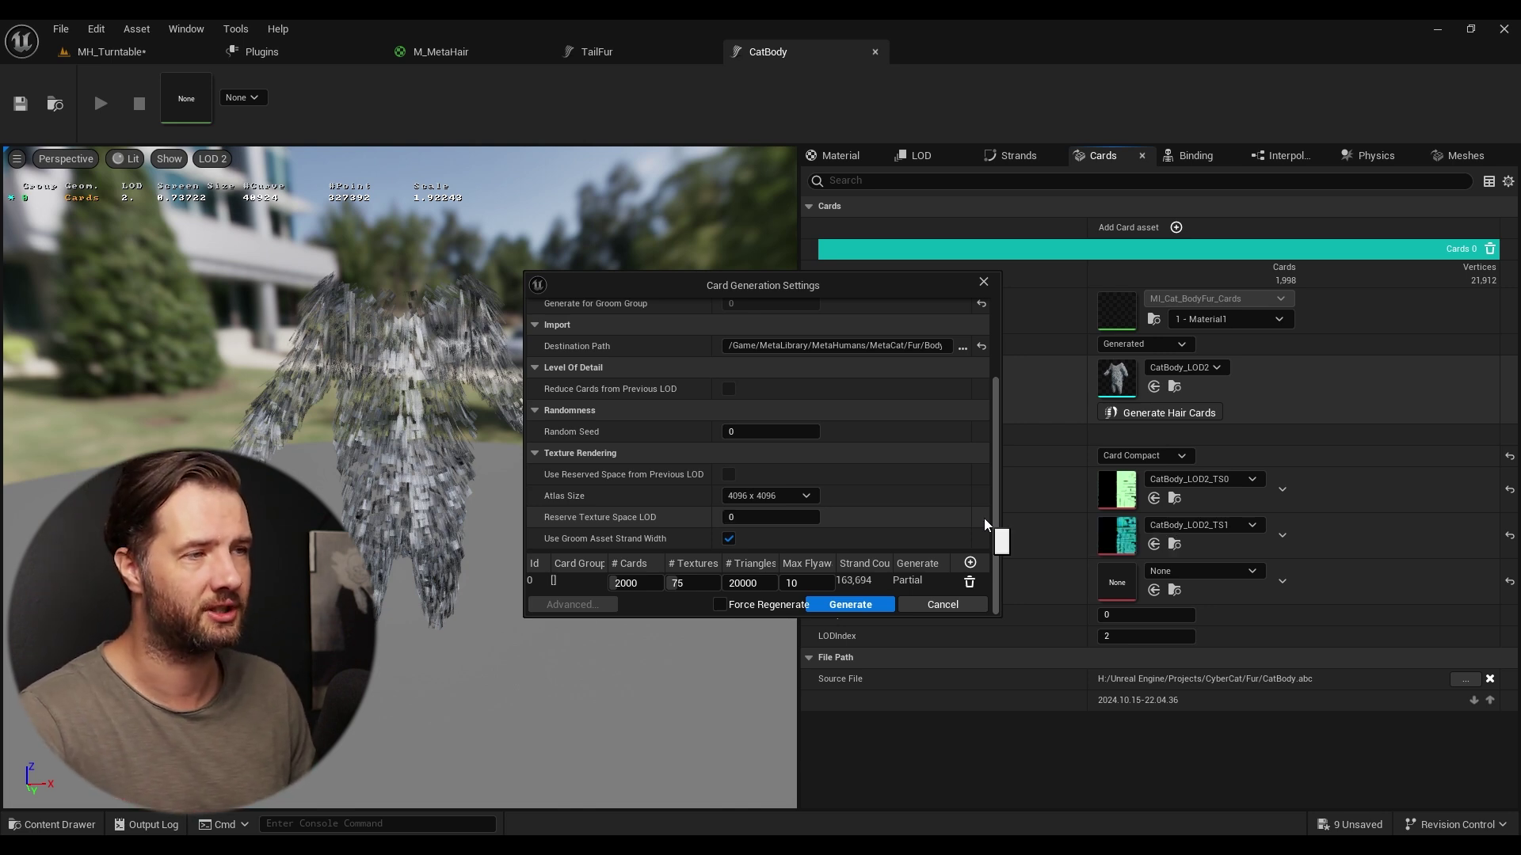
click(848, 605)
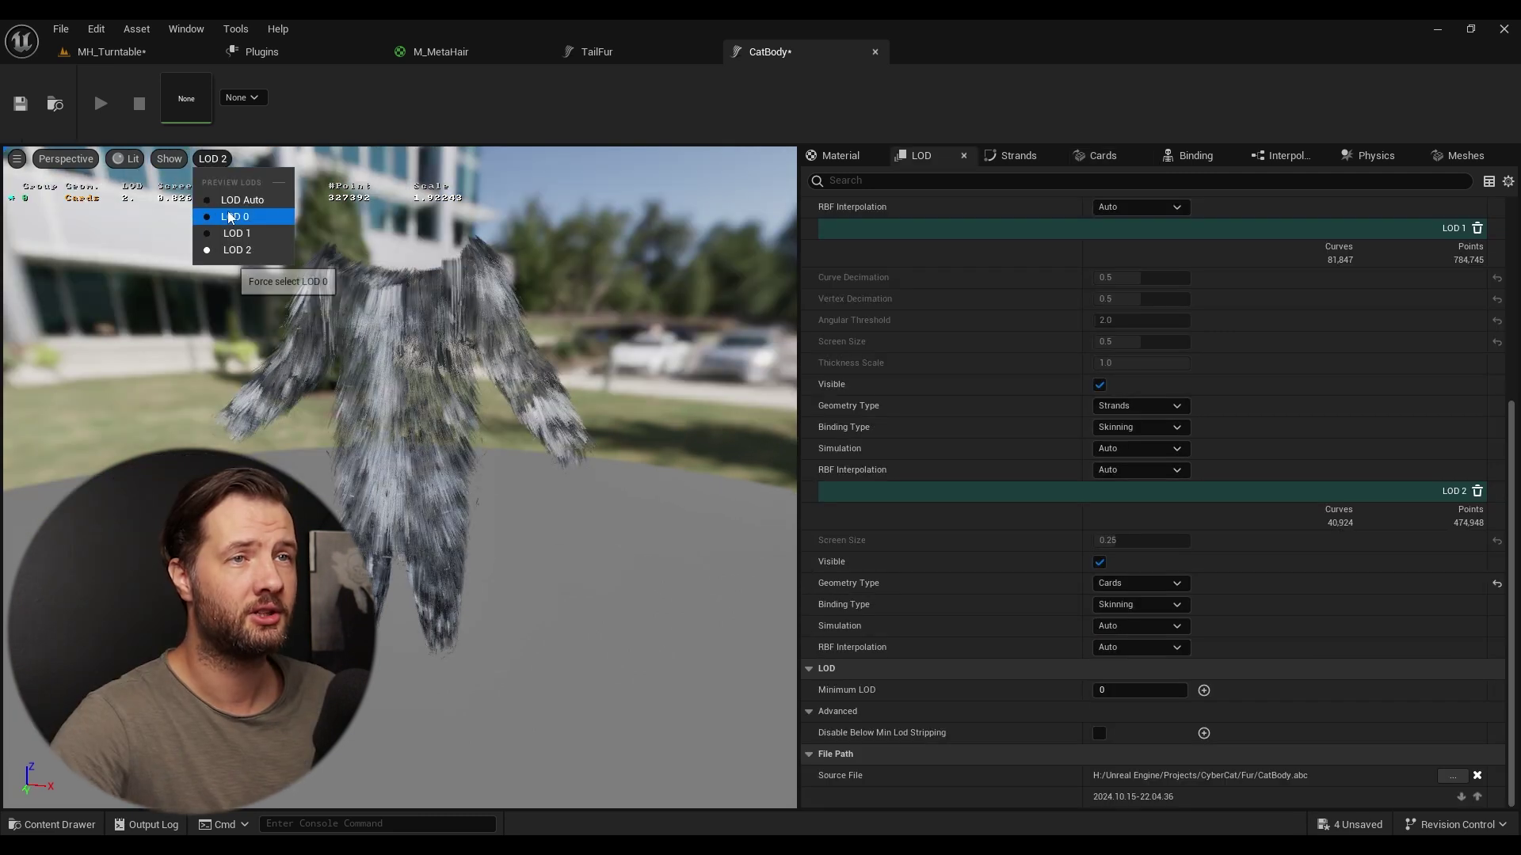
click(227, 211)
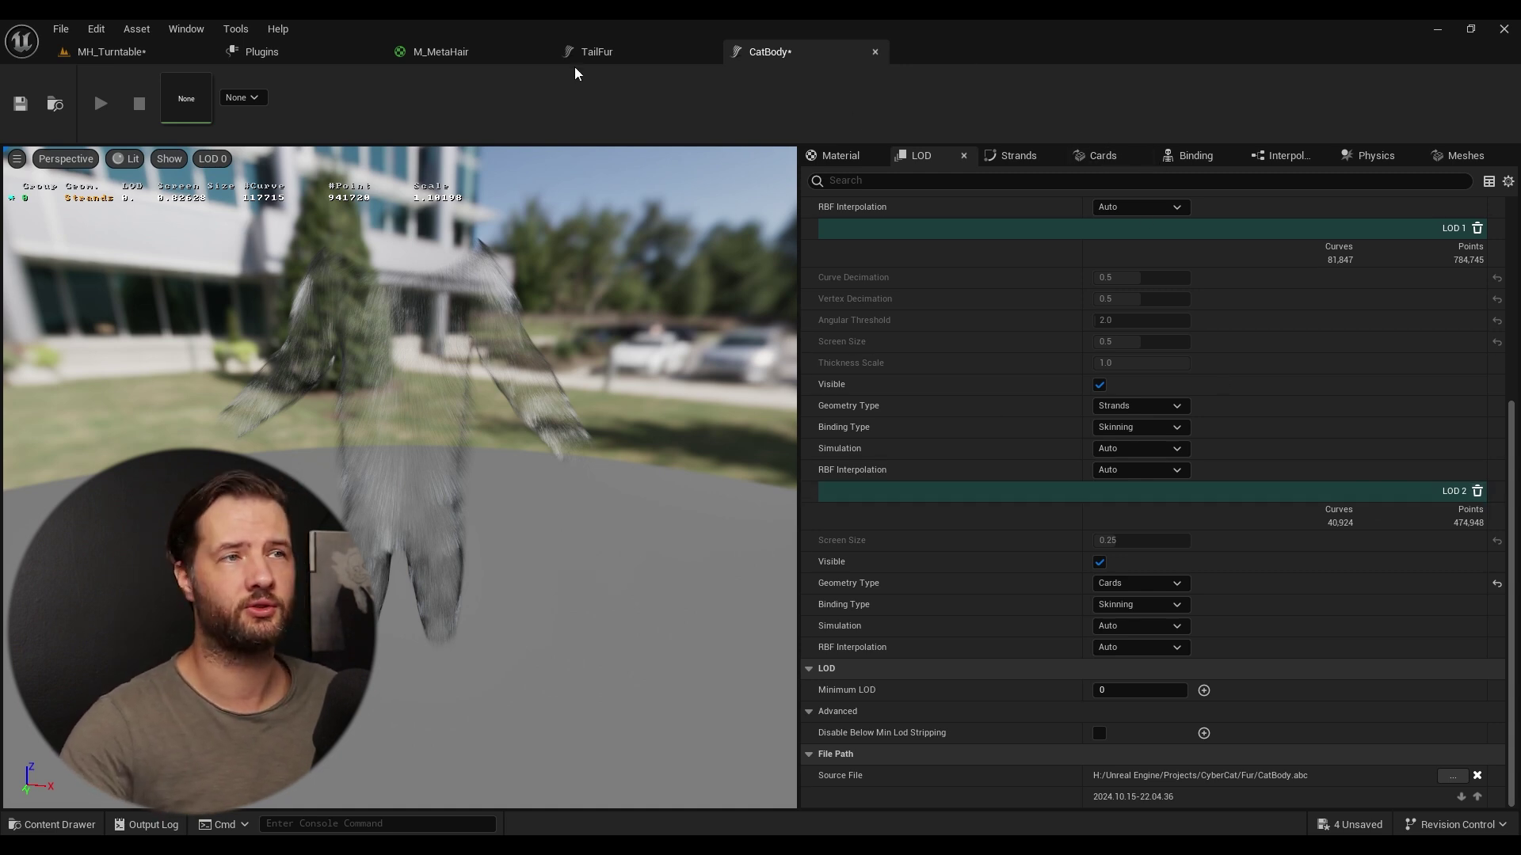
- Add a Cards 1 entry for LOD 3 using MI_Cat_BodyFur_Cards with the Card Compact texture layout
click(1114, 153)
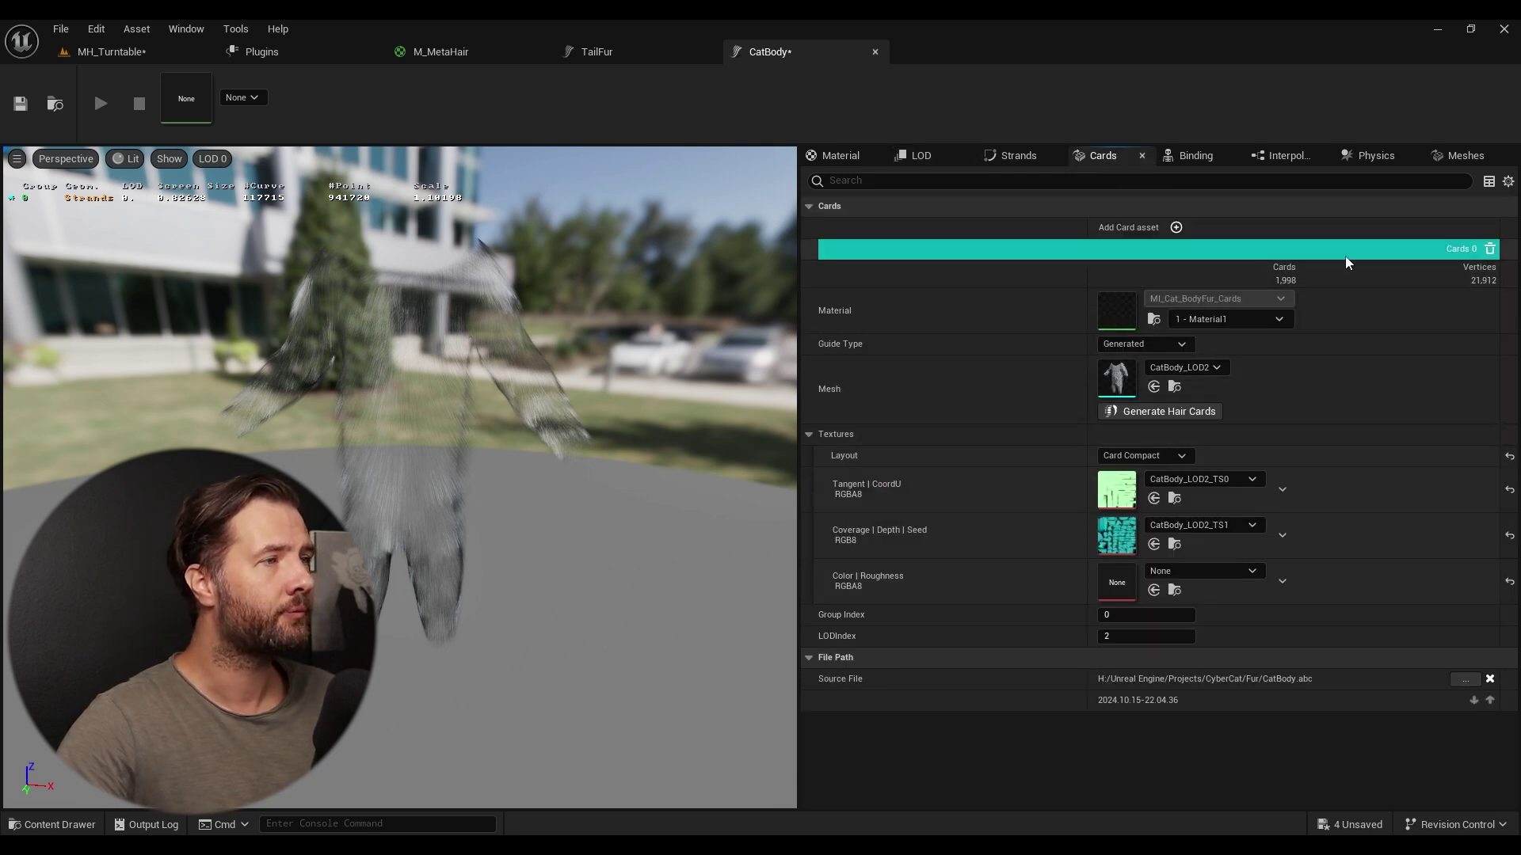
click(1175, 228)
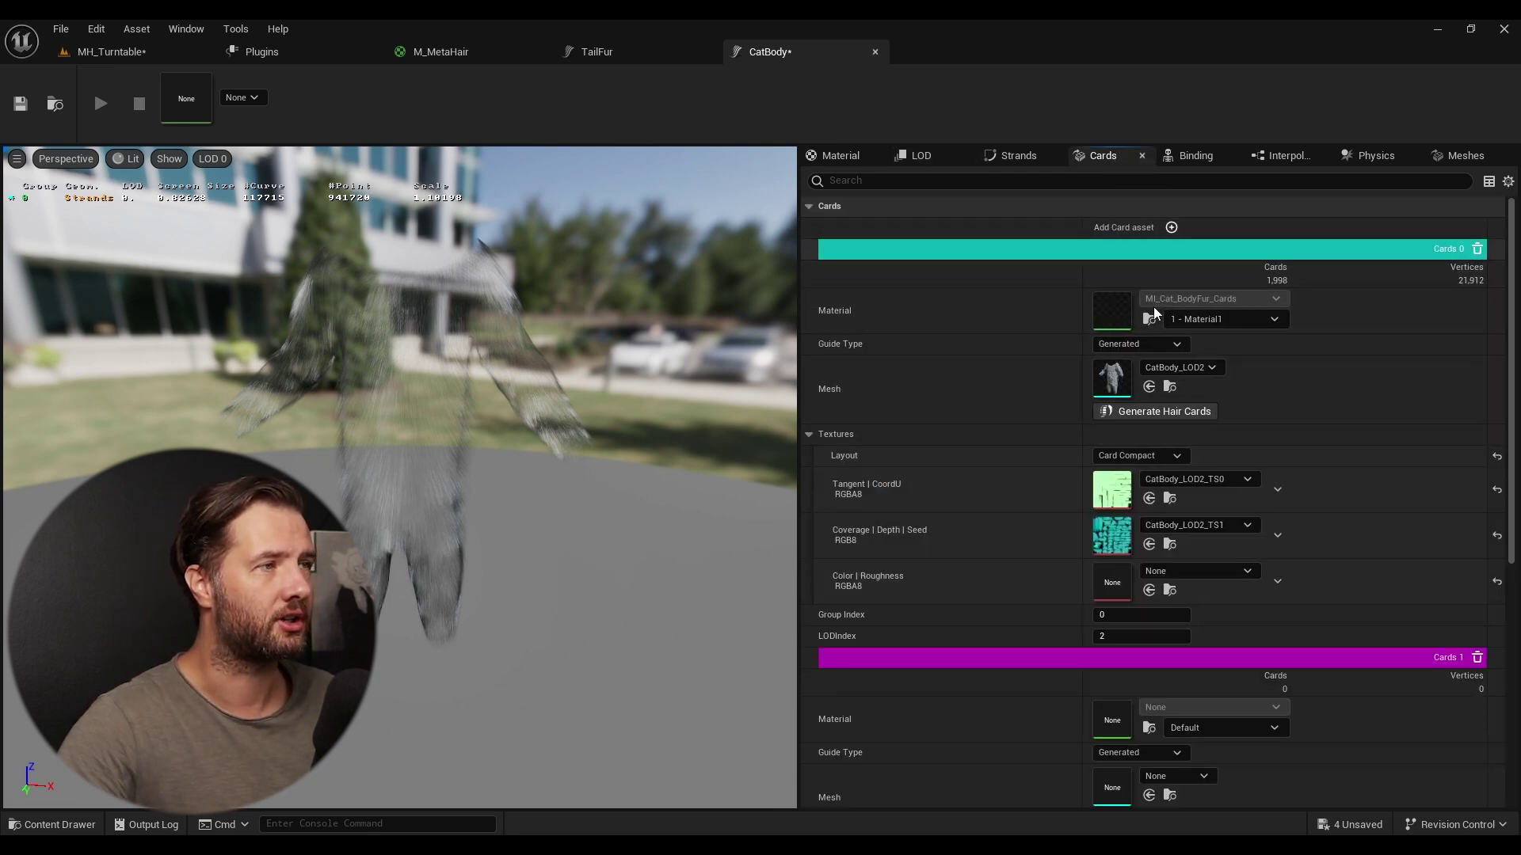
scroll(1011, 415, down, 5)
click(1220, 350)
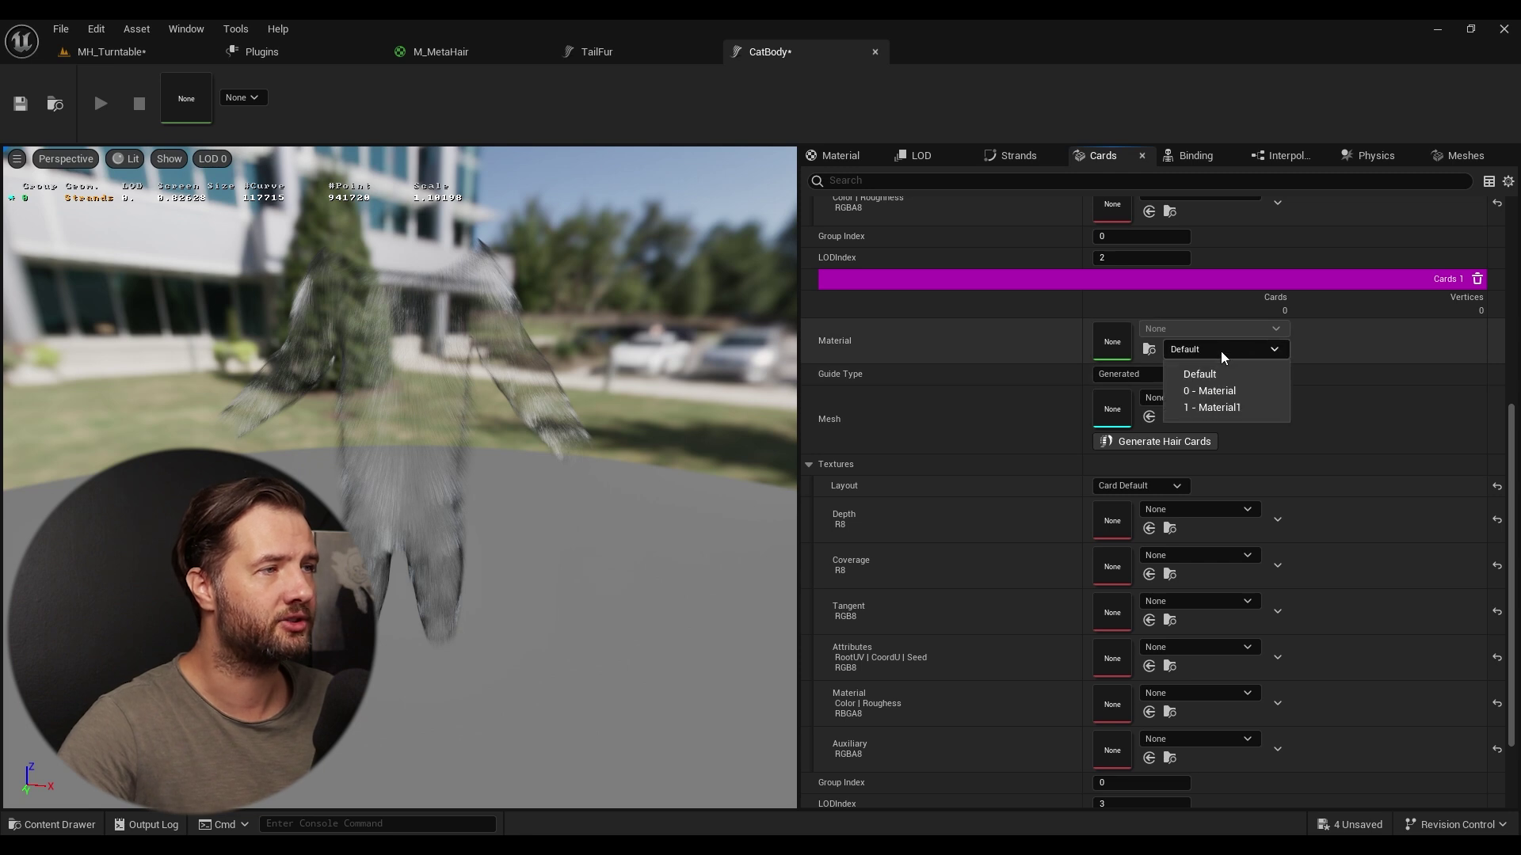
click(1224, 406)
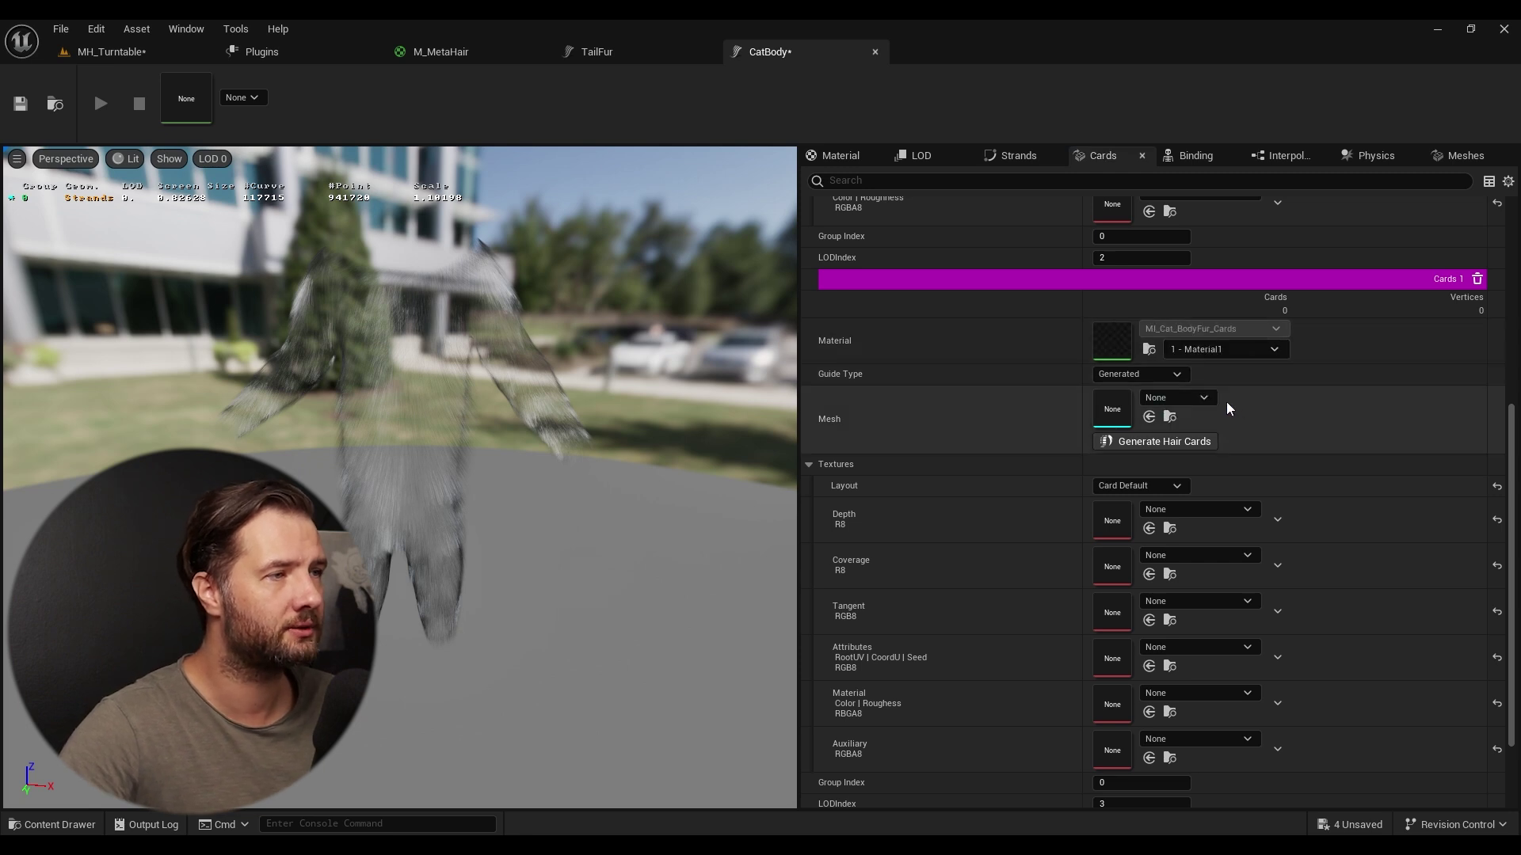
click(1134, 486)
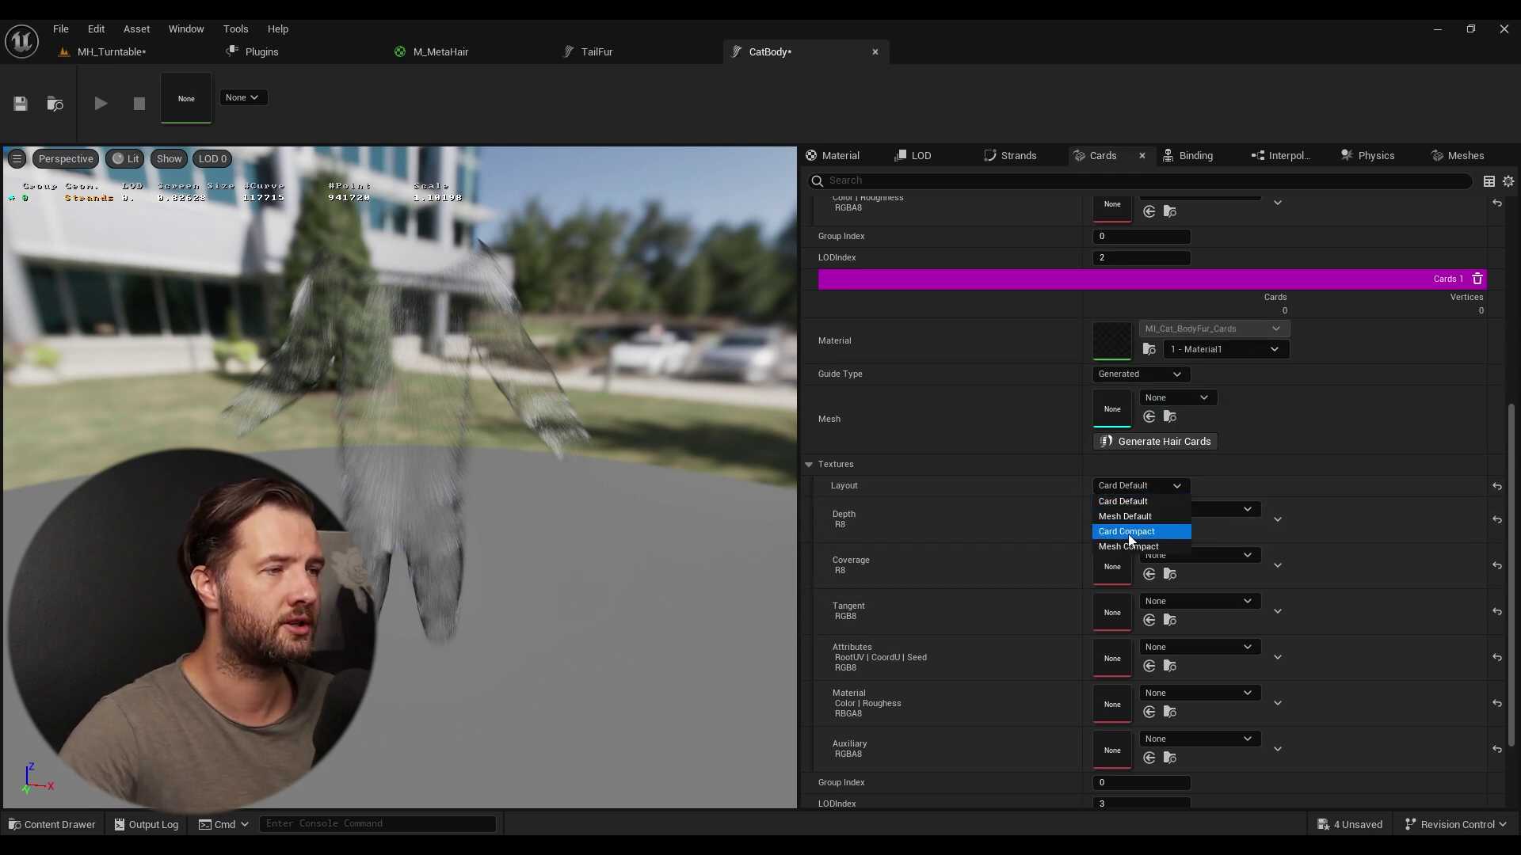
click(1129, 532)
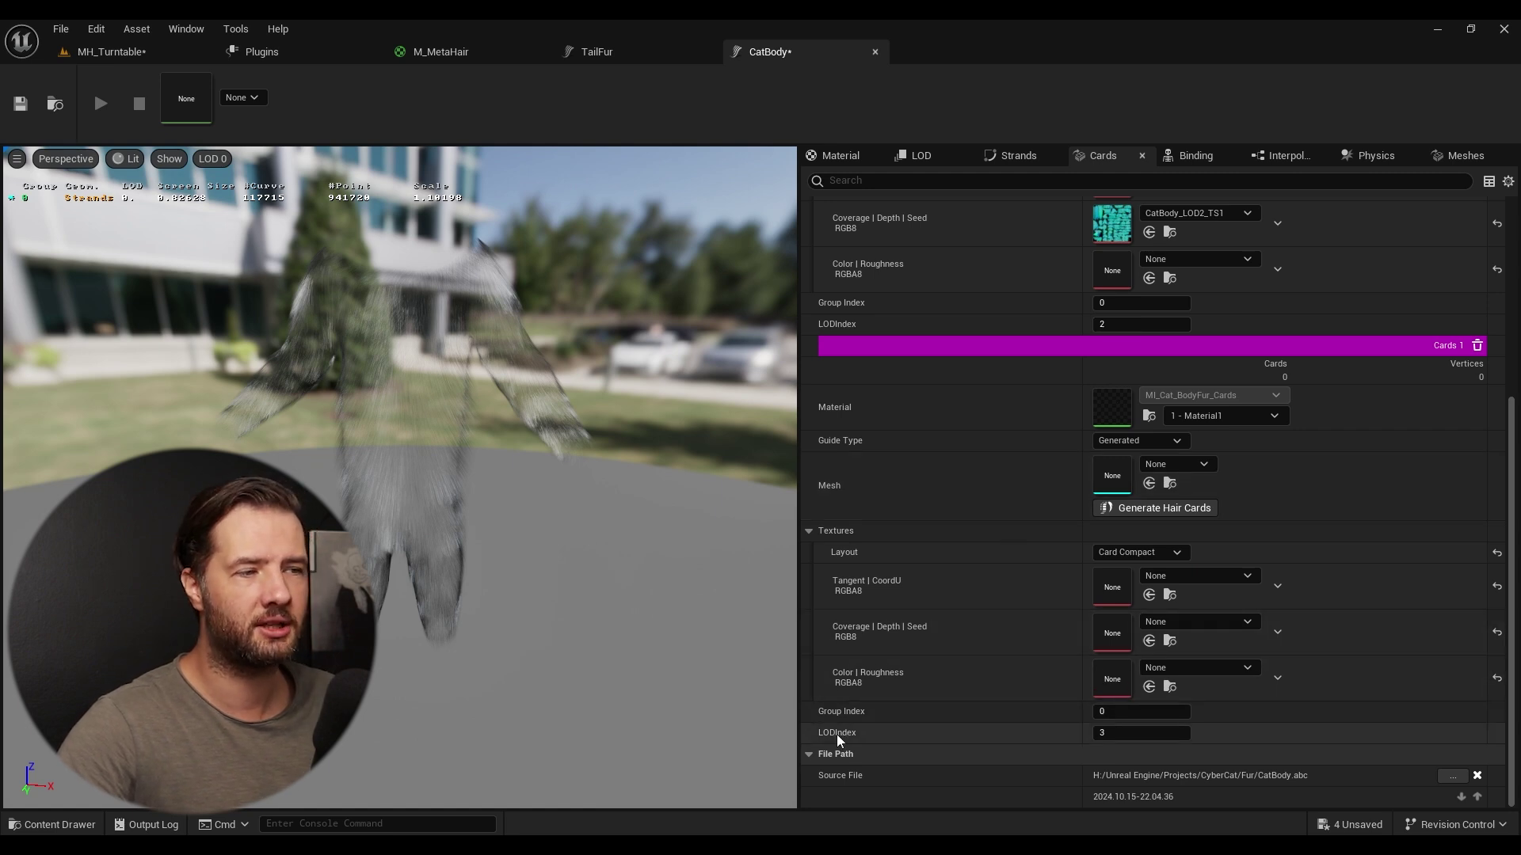
- Open Card Generation Settings for CatBody_LOD3, leaving Reduce Cards from Previous LOD unchecked
click(1162, 511)
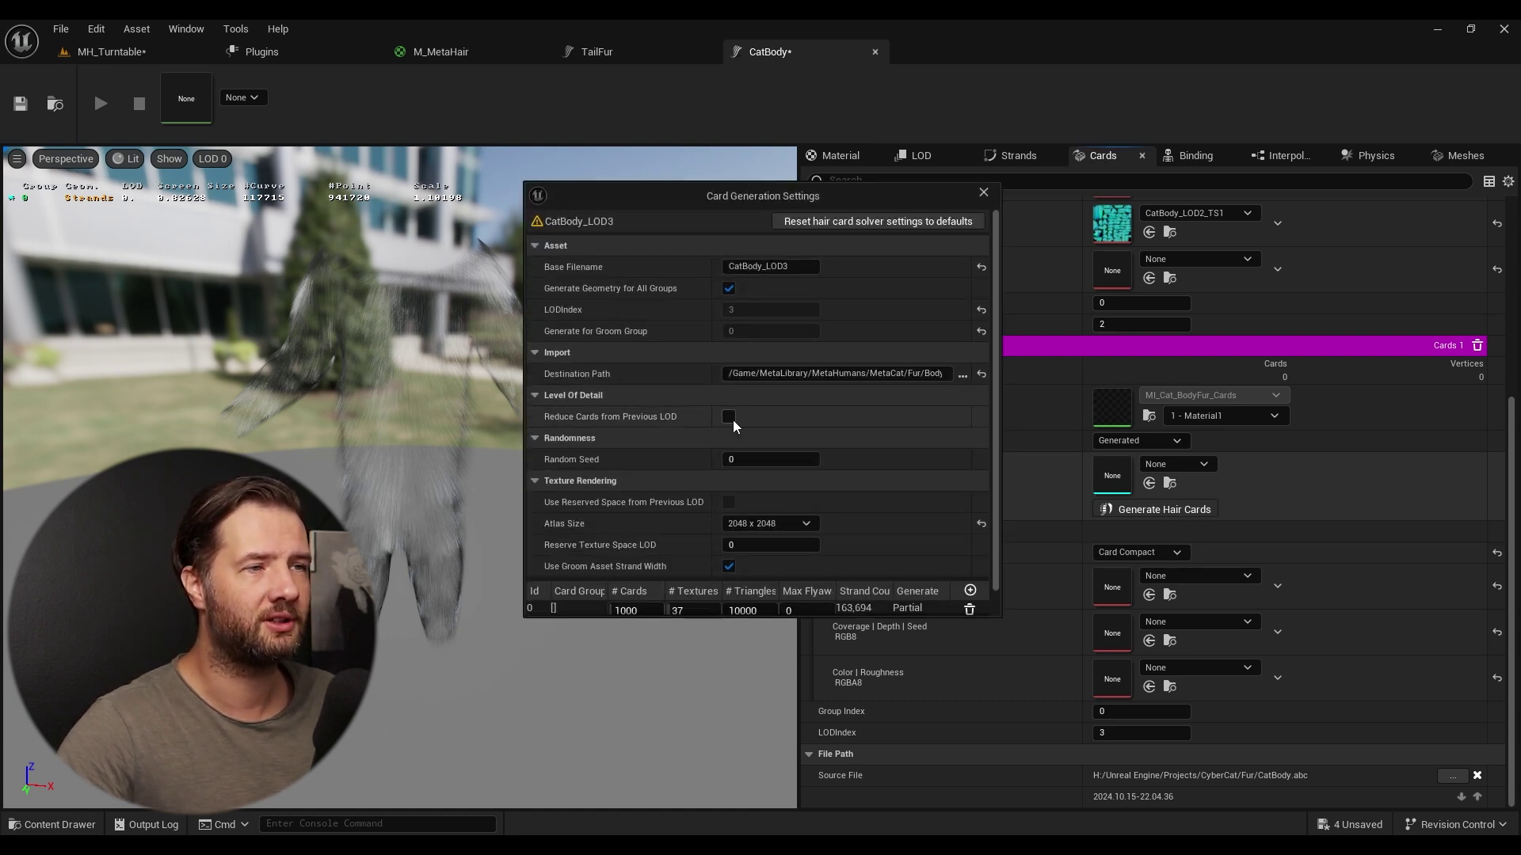
mouse_move(599, 420)
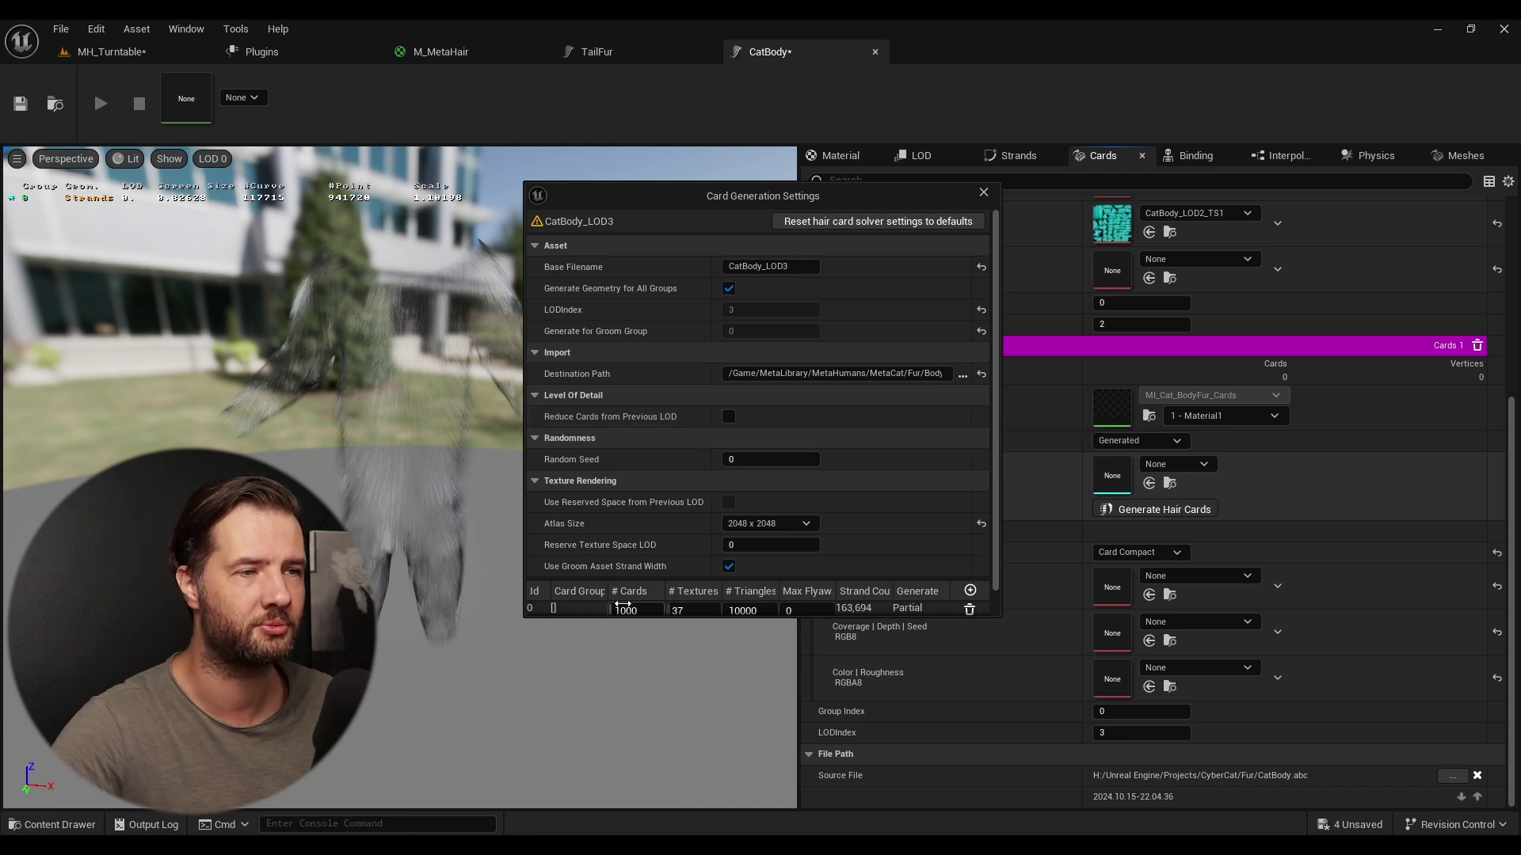
click(729, 416)
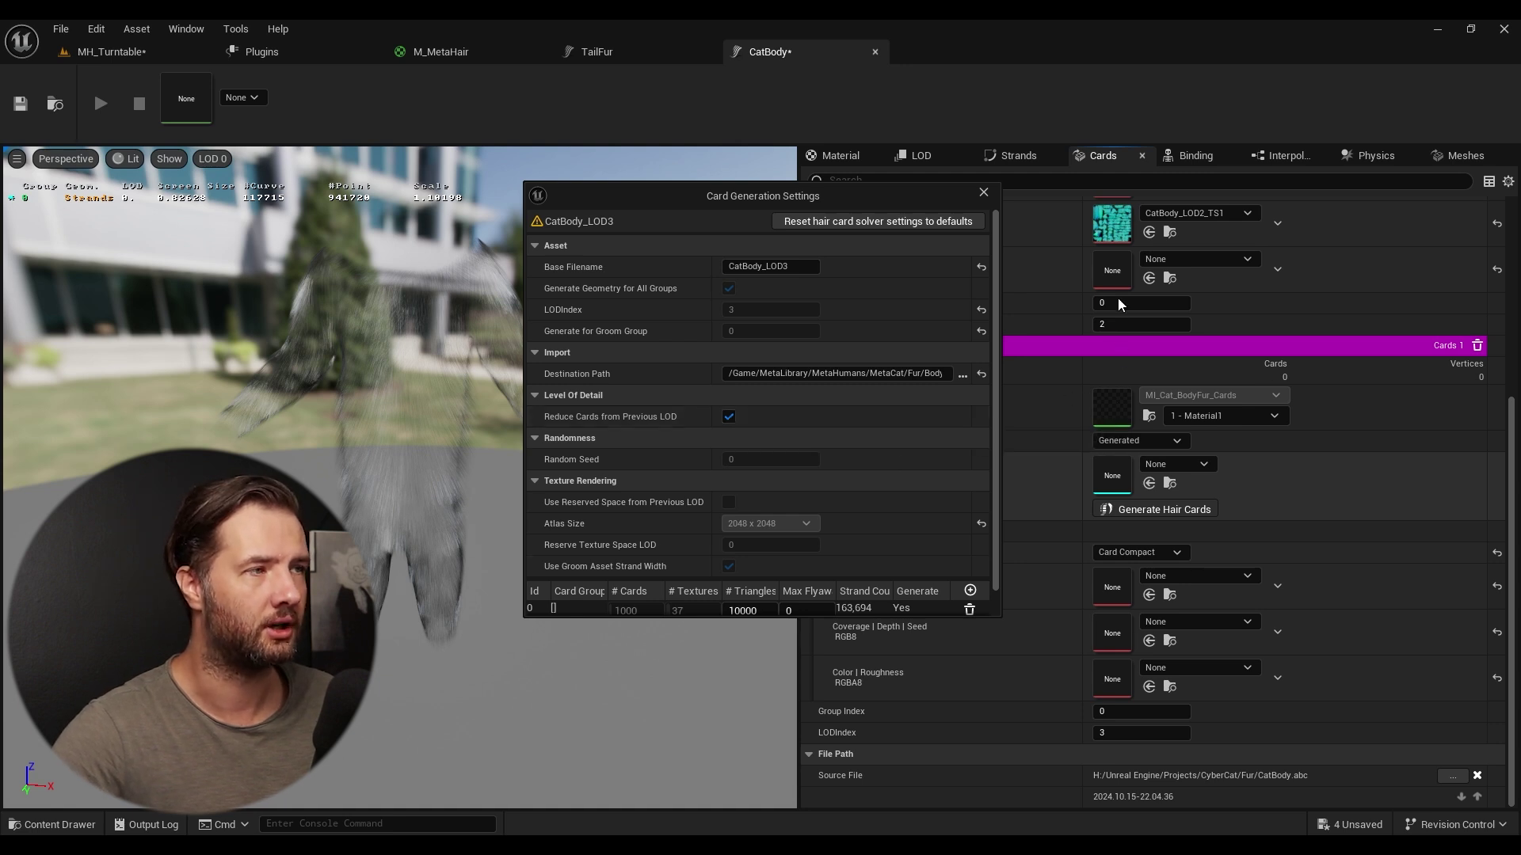
click(728, 417)
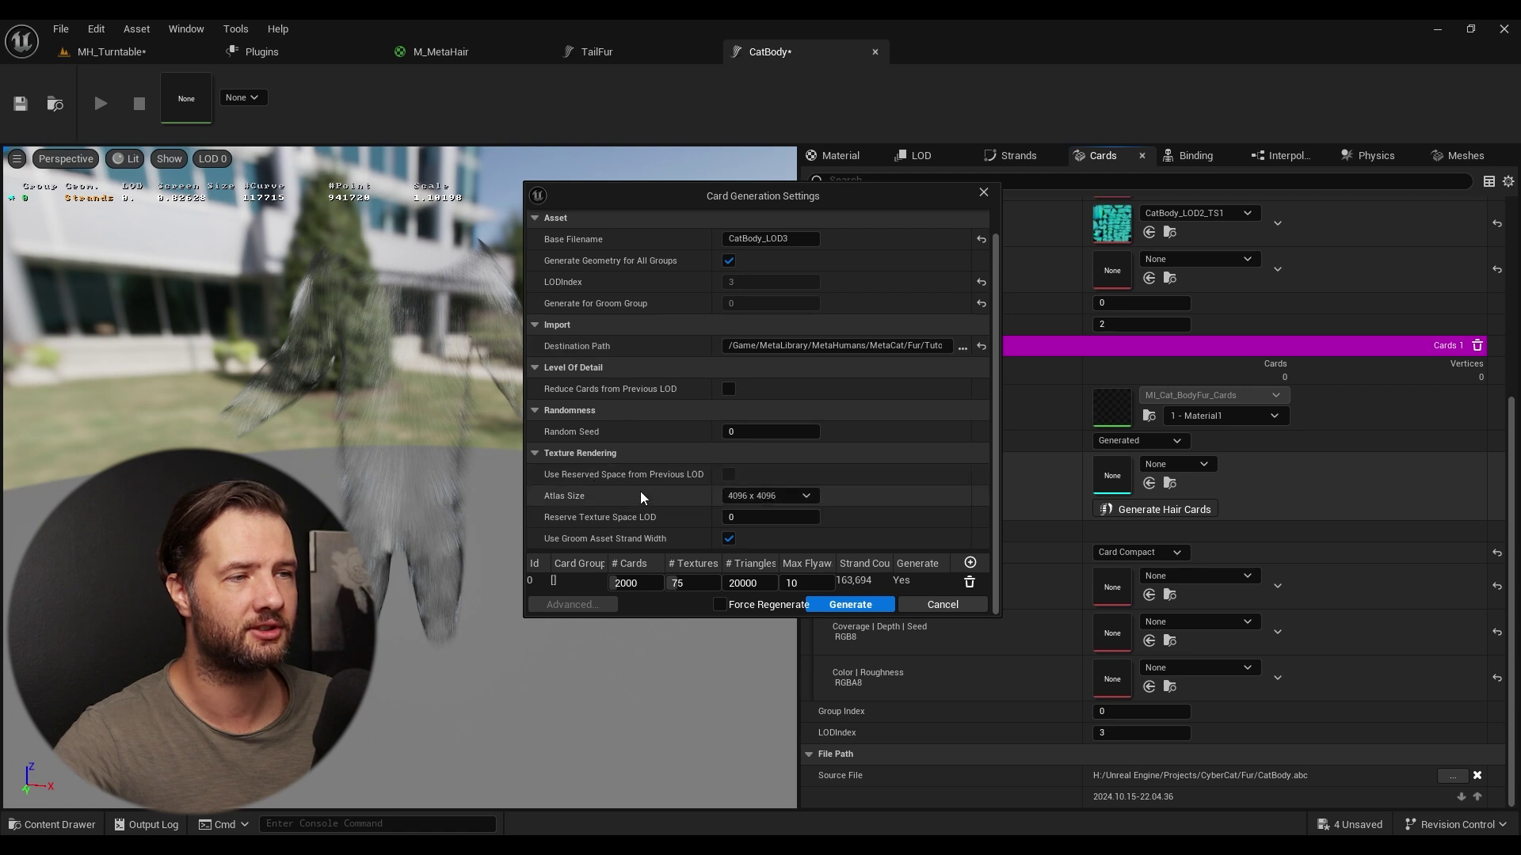
- Set LOD 3 cards to a 2048 x 2048 atlas, 1000 cards, 37 textures, 10000 triangles, 0 flyaways
click(767, 497)
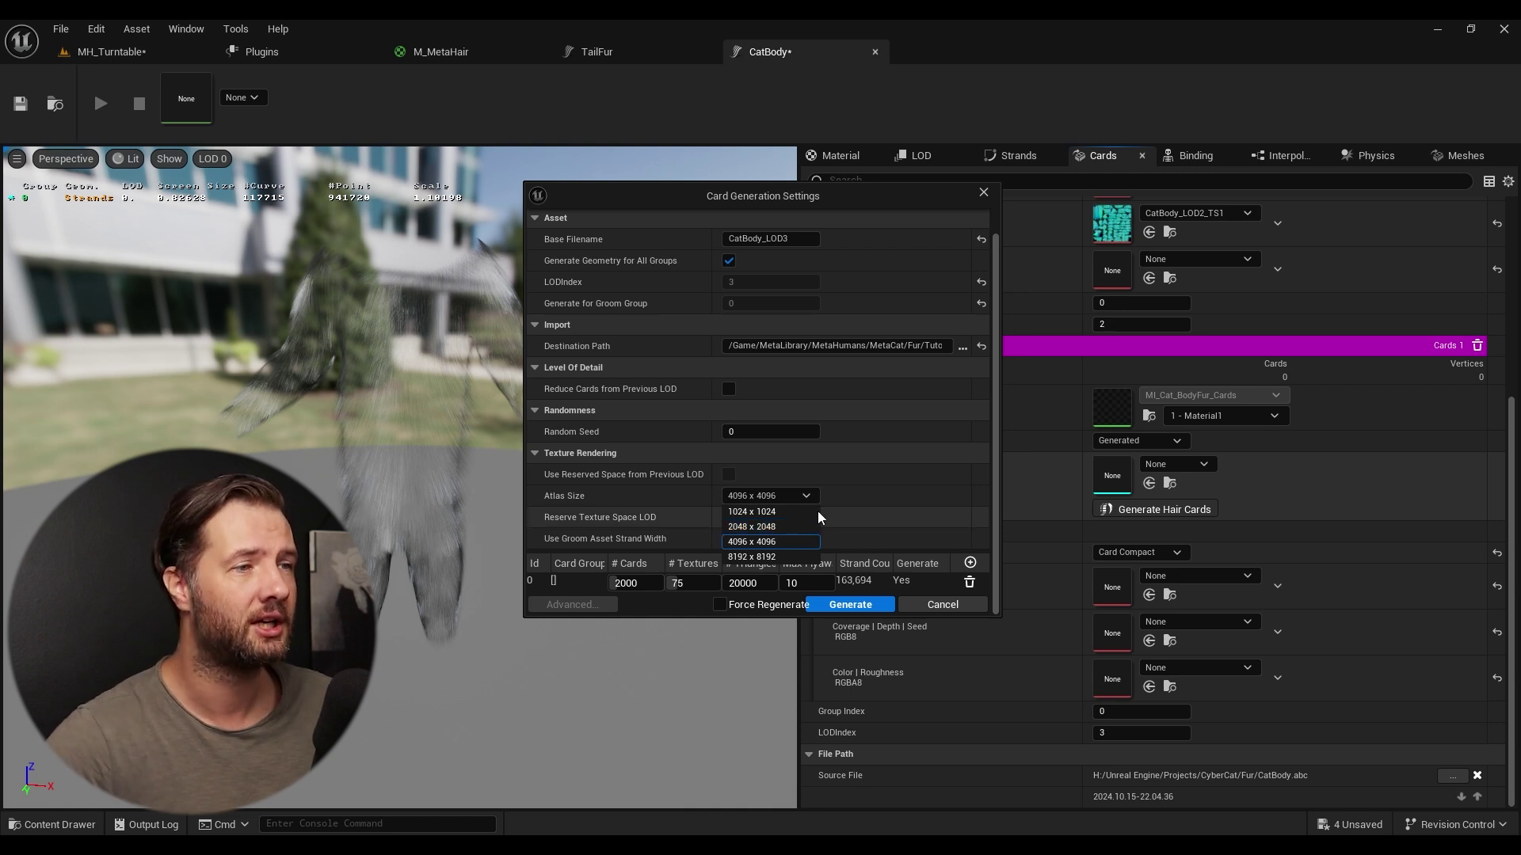
click(772, 497)
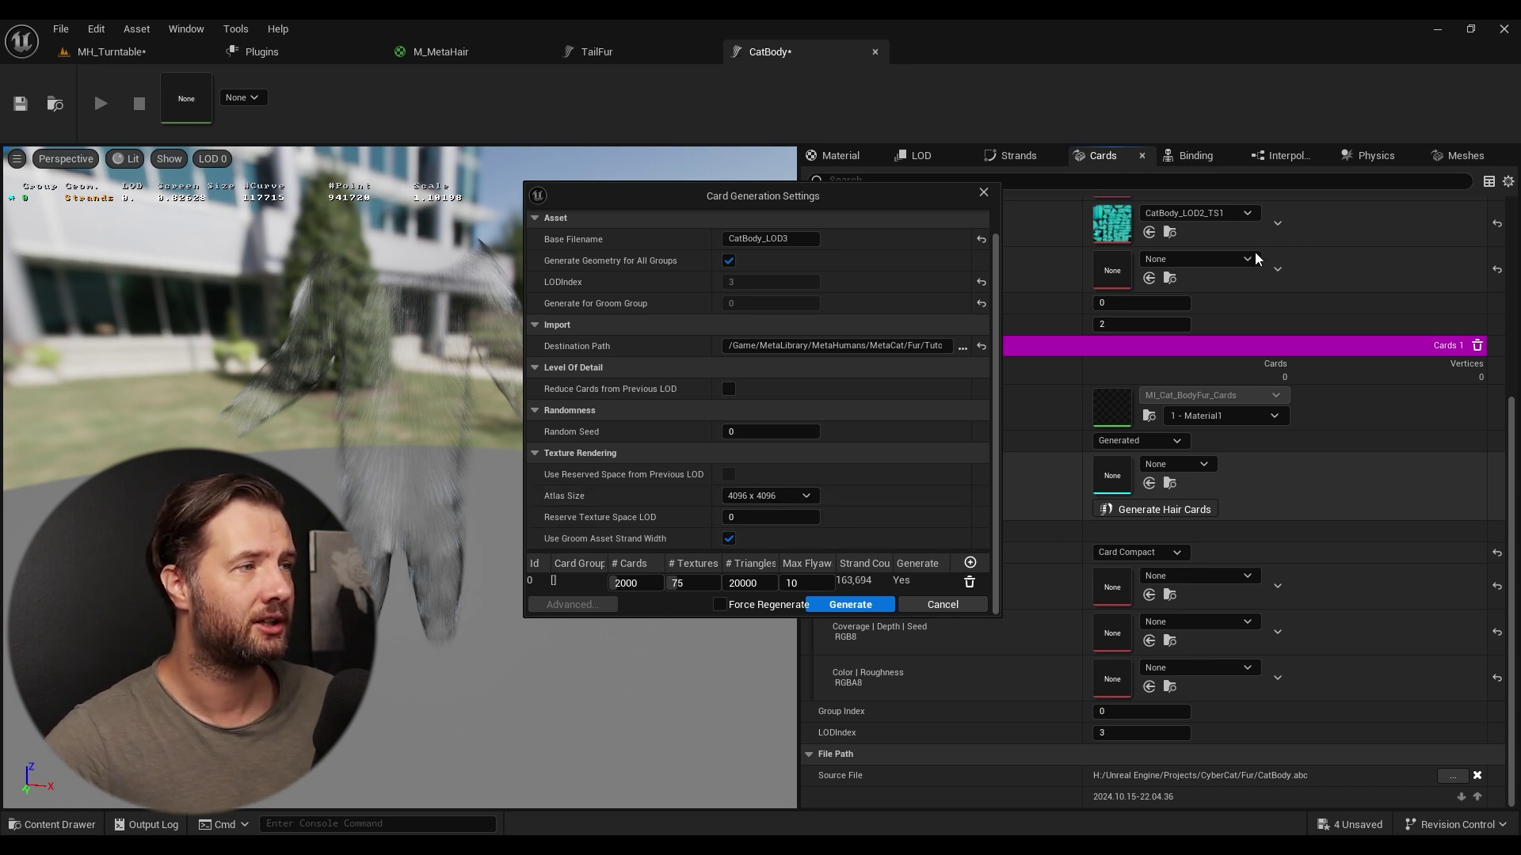
click(767, 497)
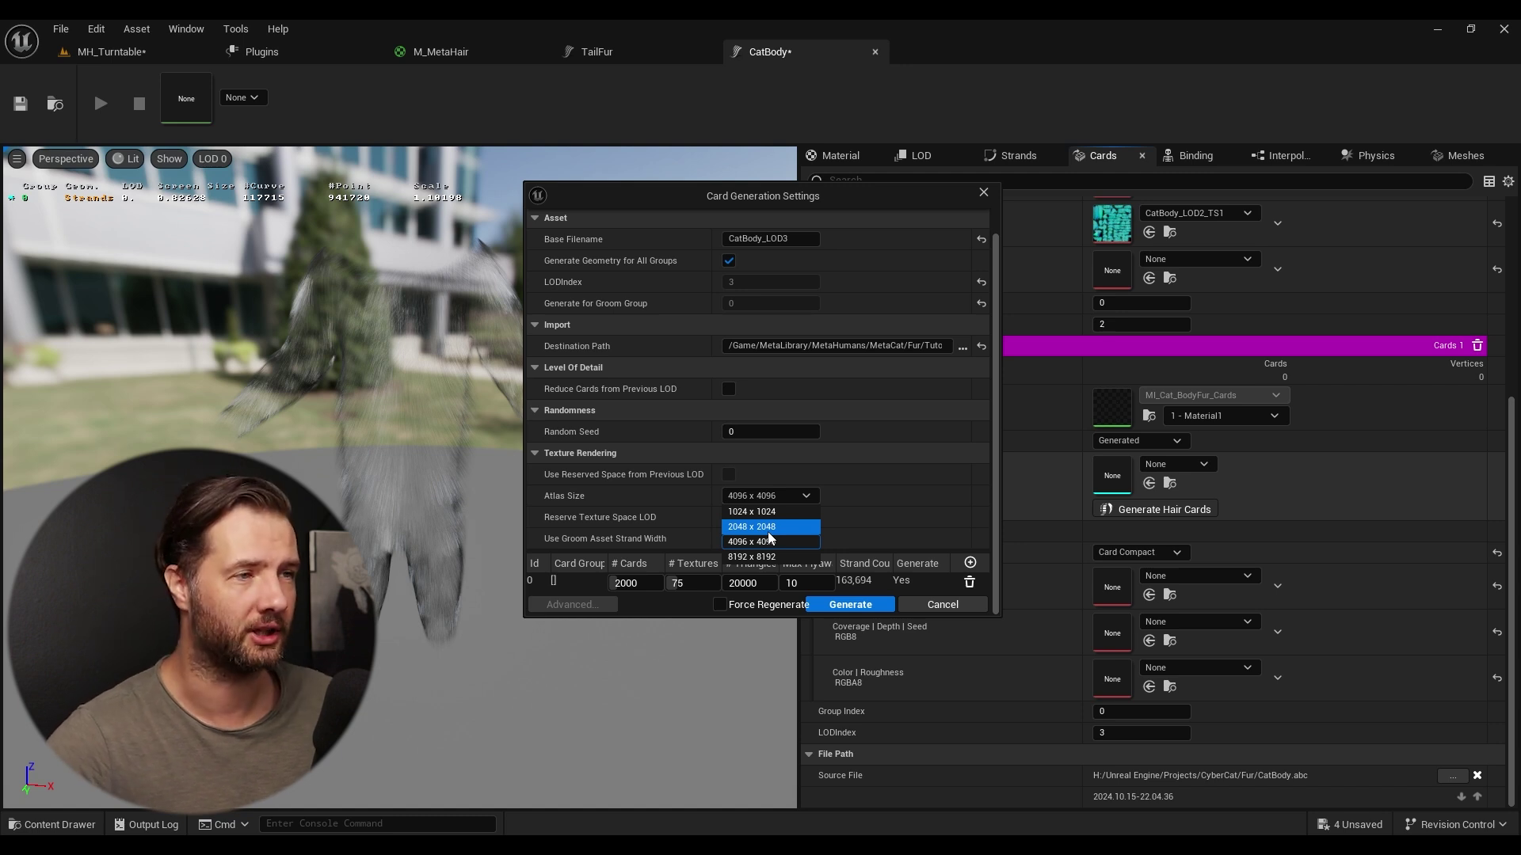
click(765, 529)
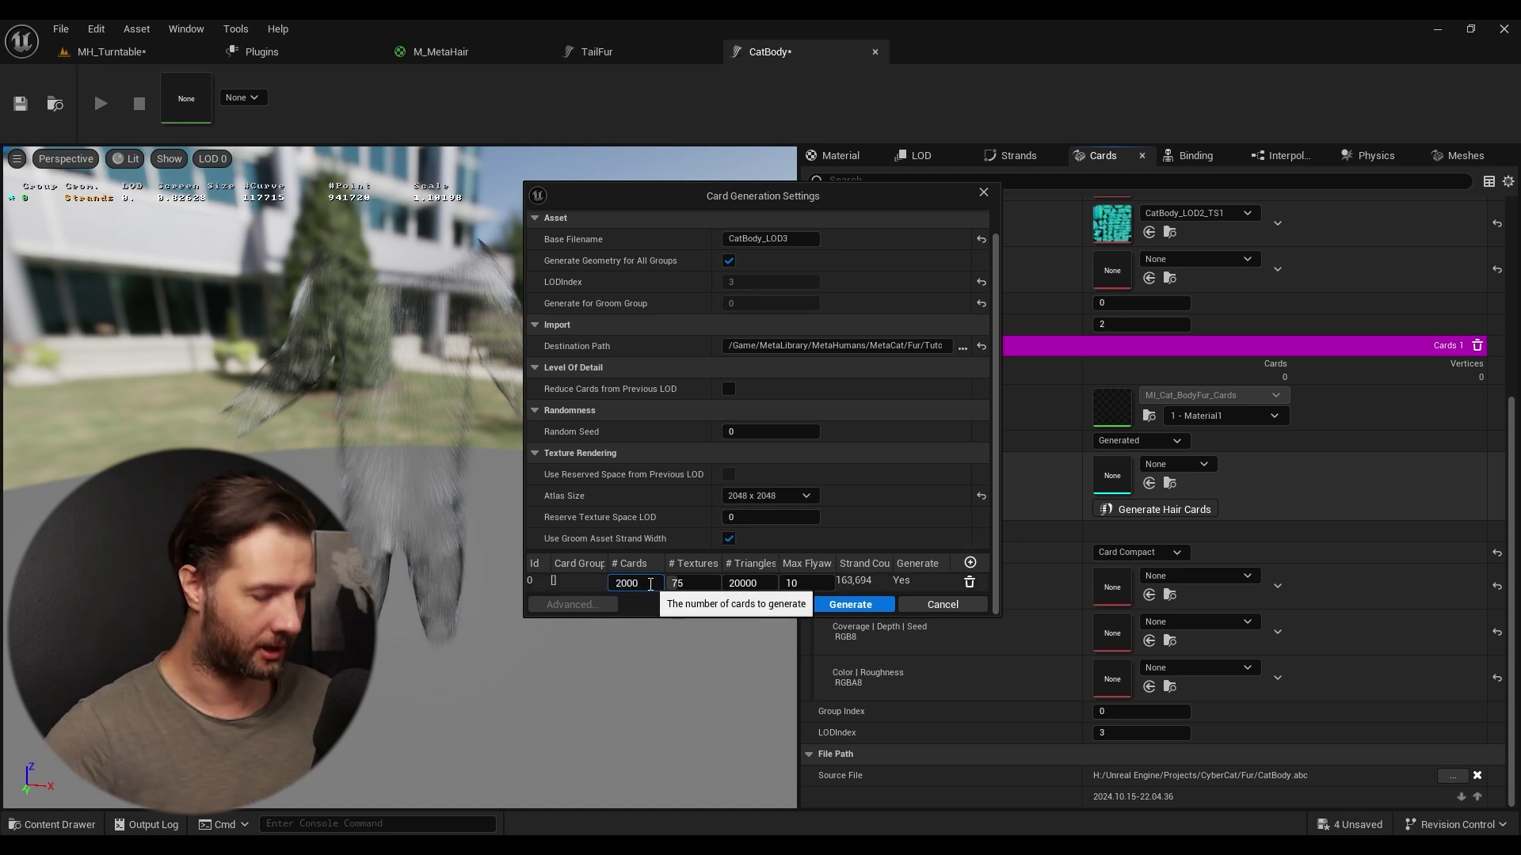
key(BackSpace)
key(BackSpace)
key(BackSpace)
key(BackSpace)
text(1000)
click(697, 584)
click(766, 585)
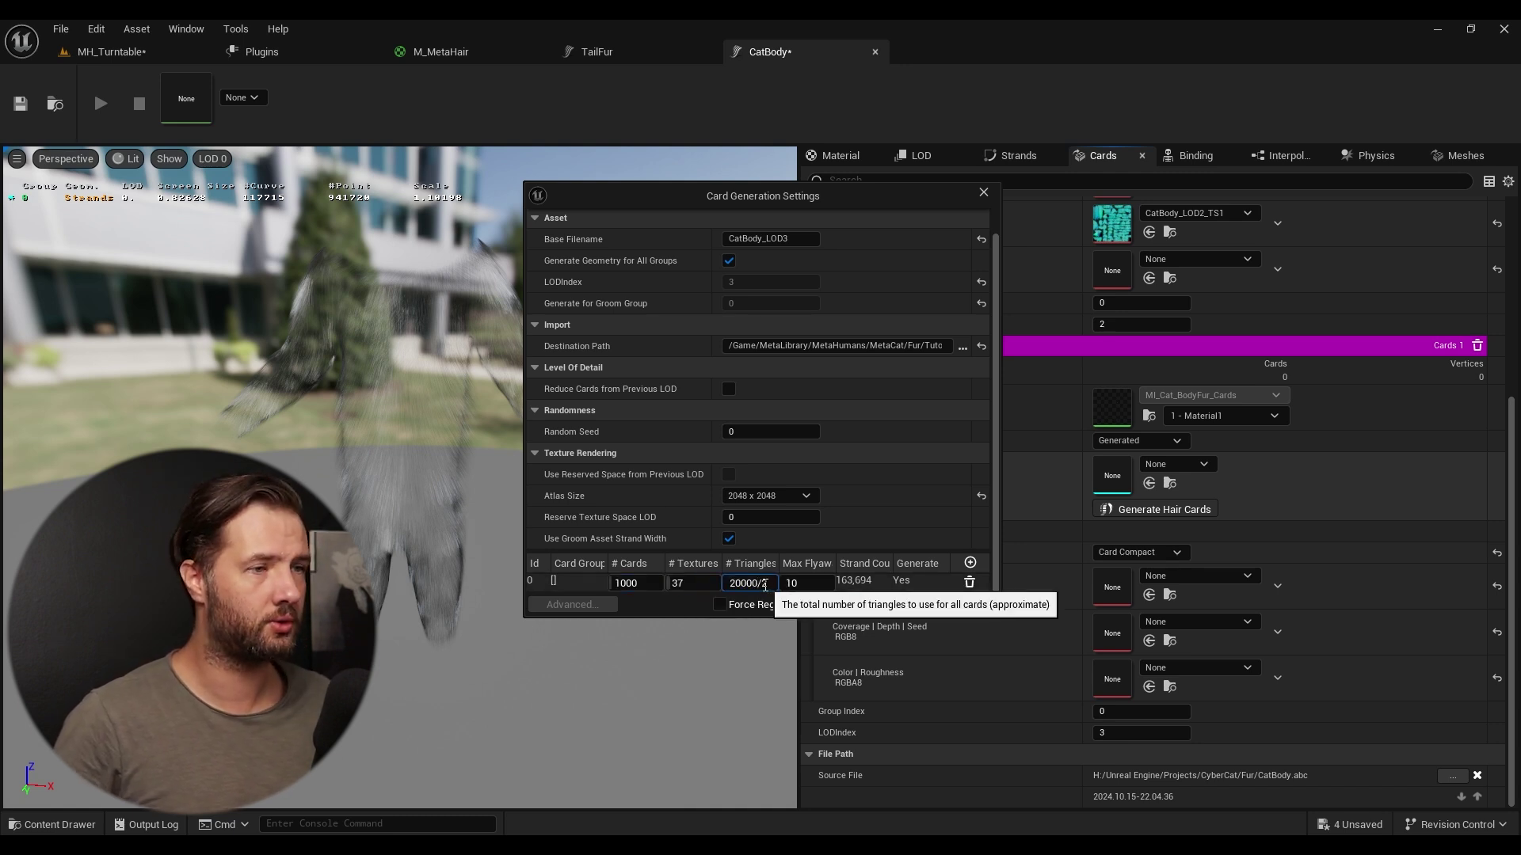
text(/2)
click(806, 583)
text(0)
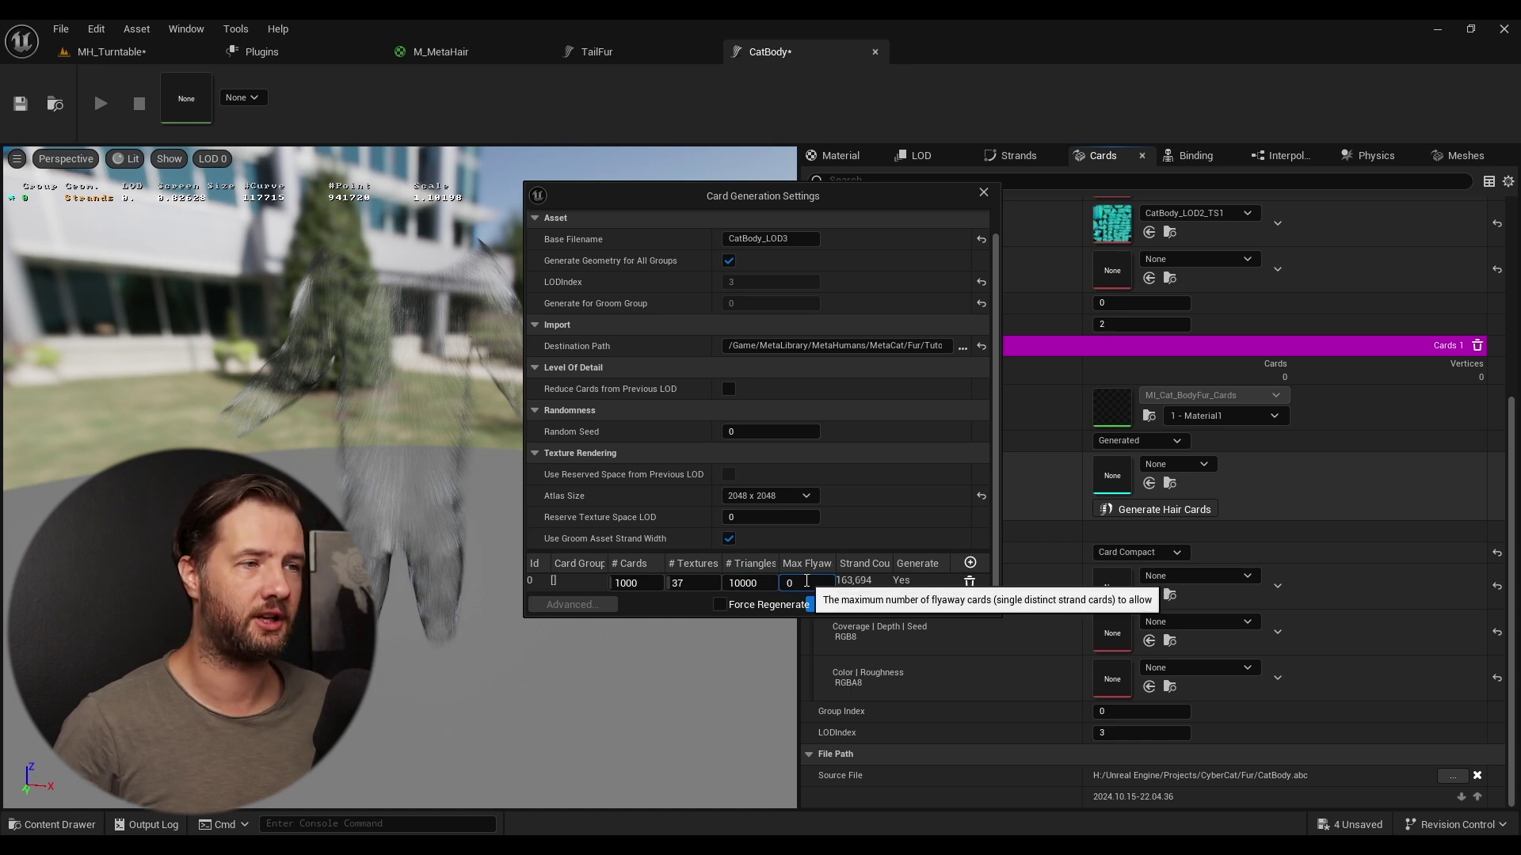
key(Return)
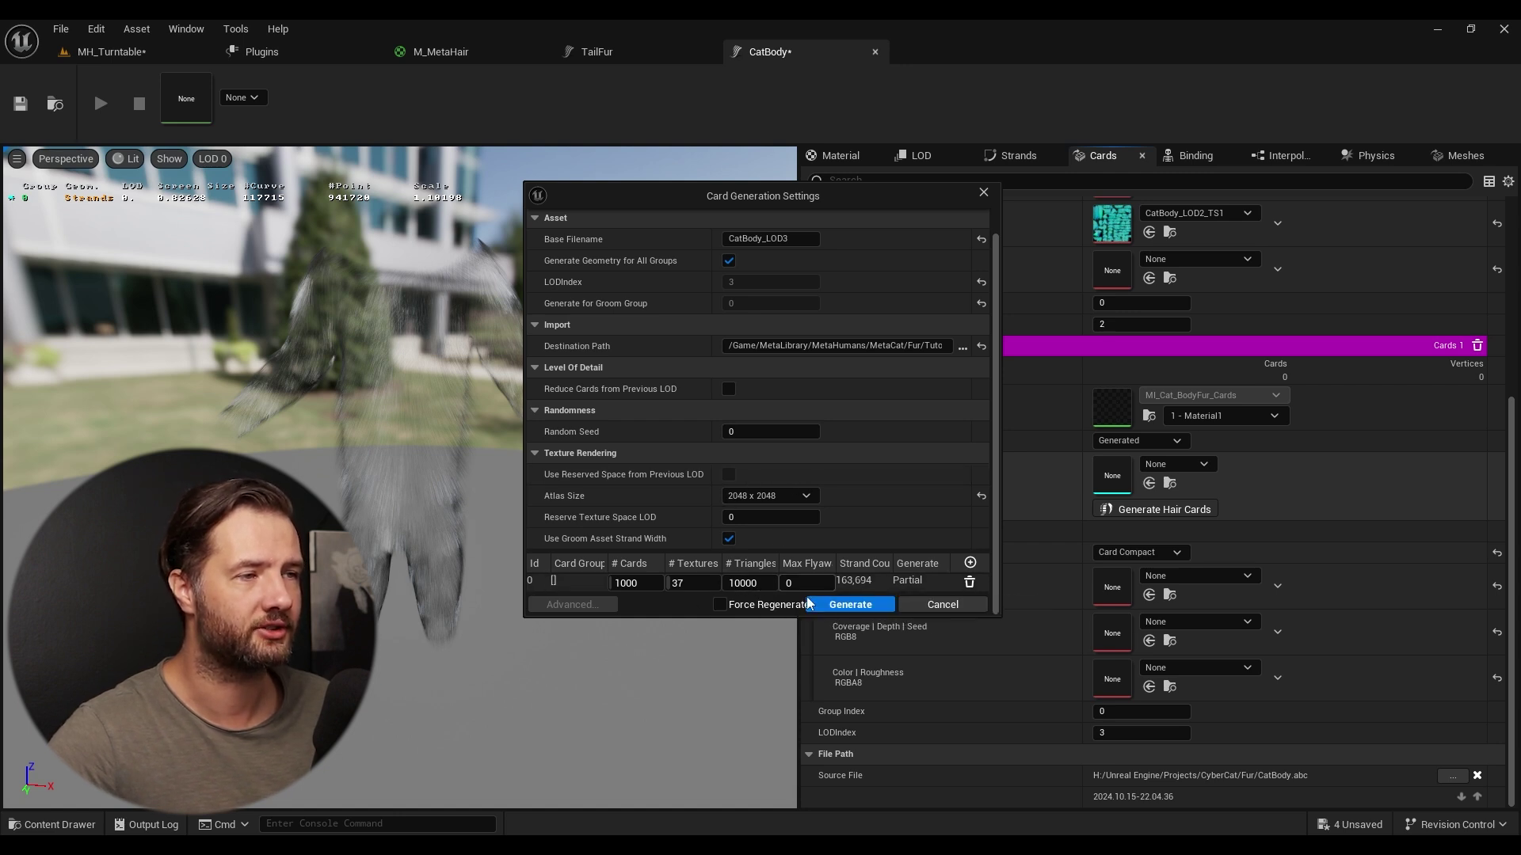
- Generate the LOD 3 hair cards and preview the CatBody groom at LOD 3
click(851, 605)
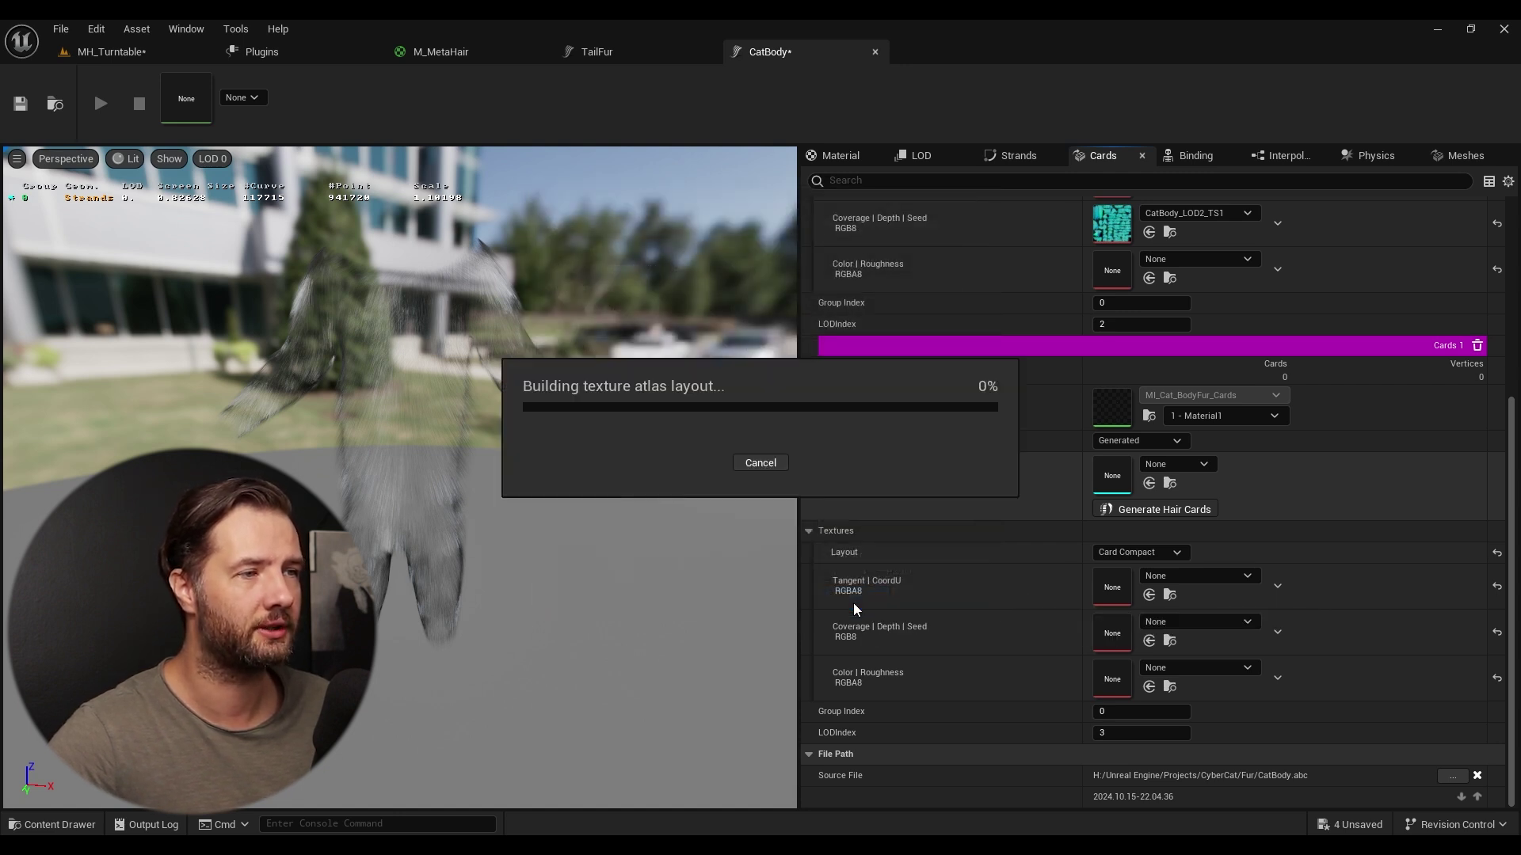
click(919, 157)
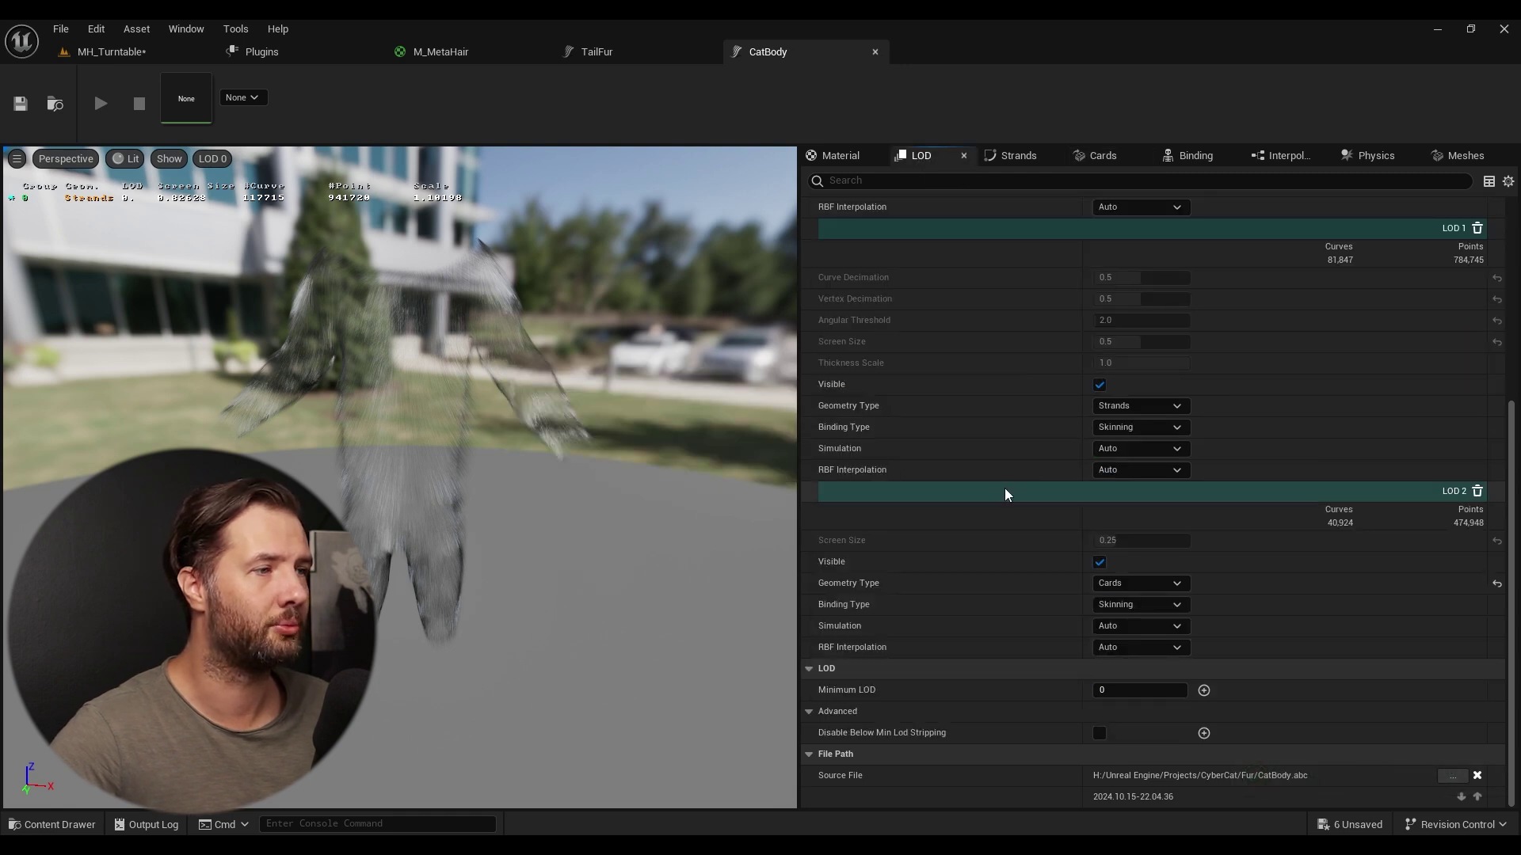
scroll(1004, 488, up, 10)
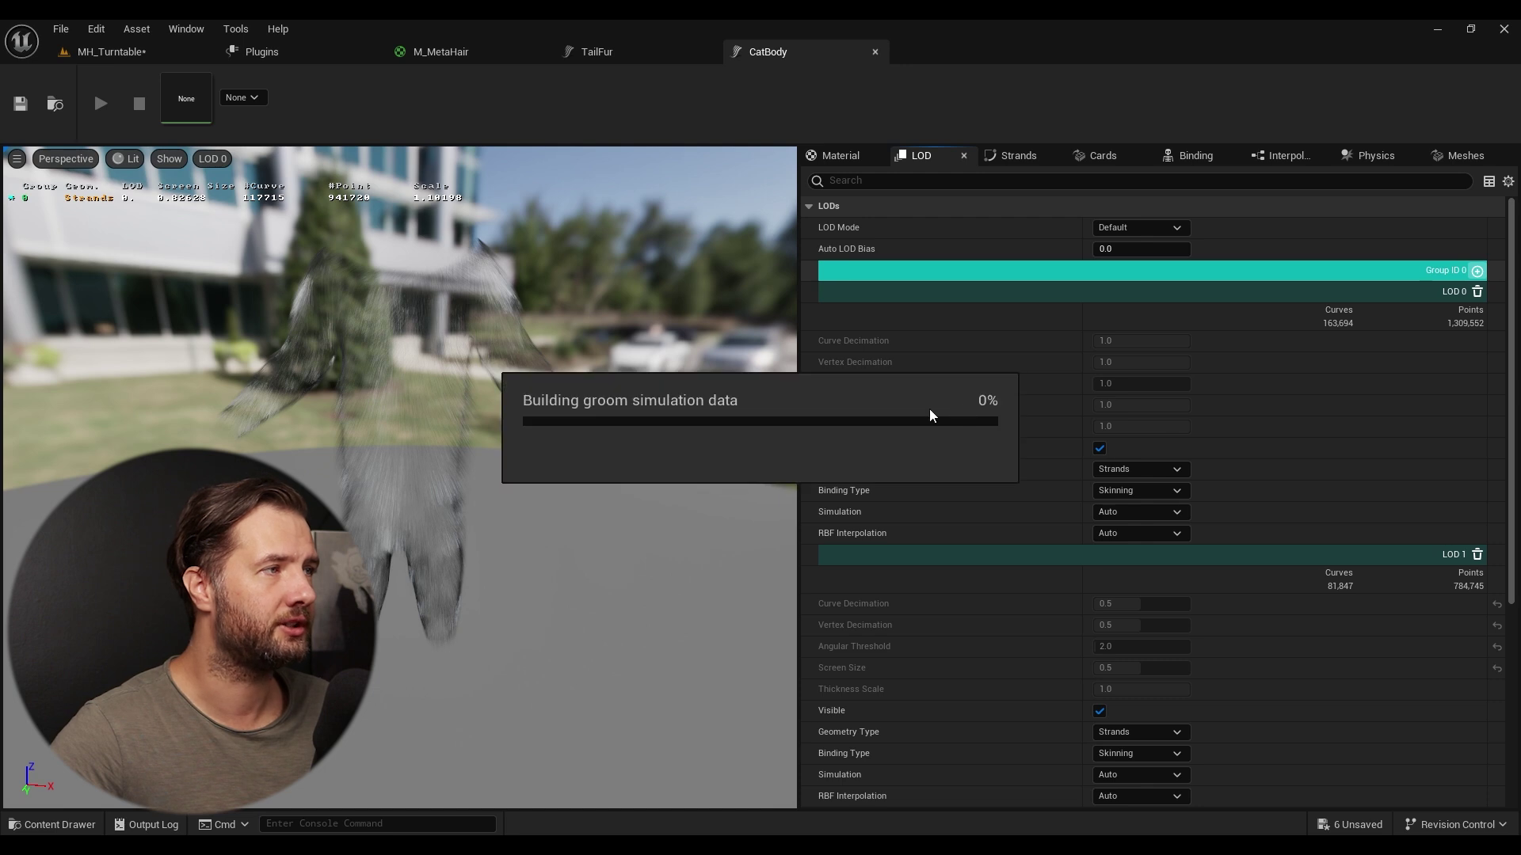
scroll(1000, 432, down, 10)
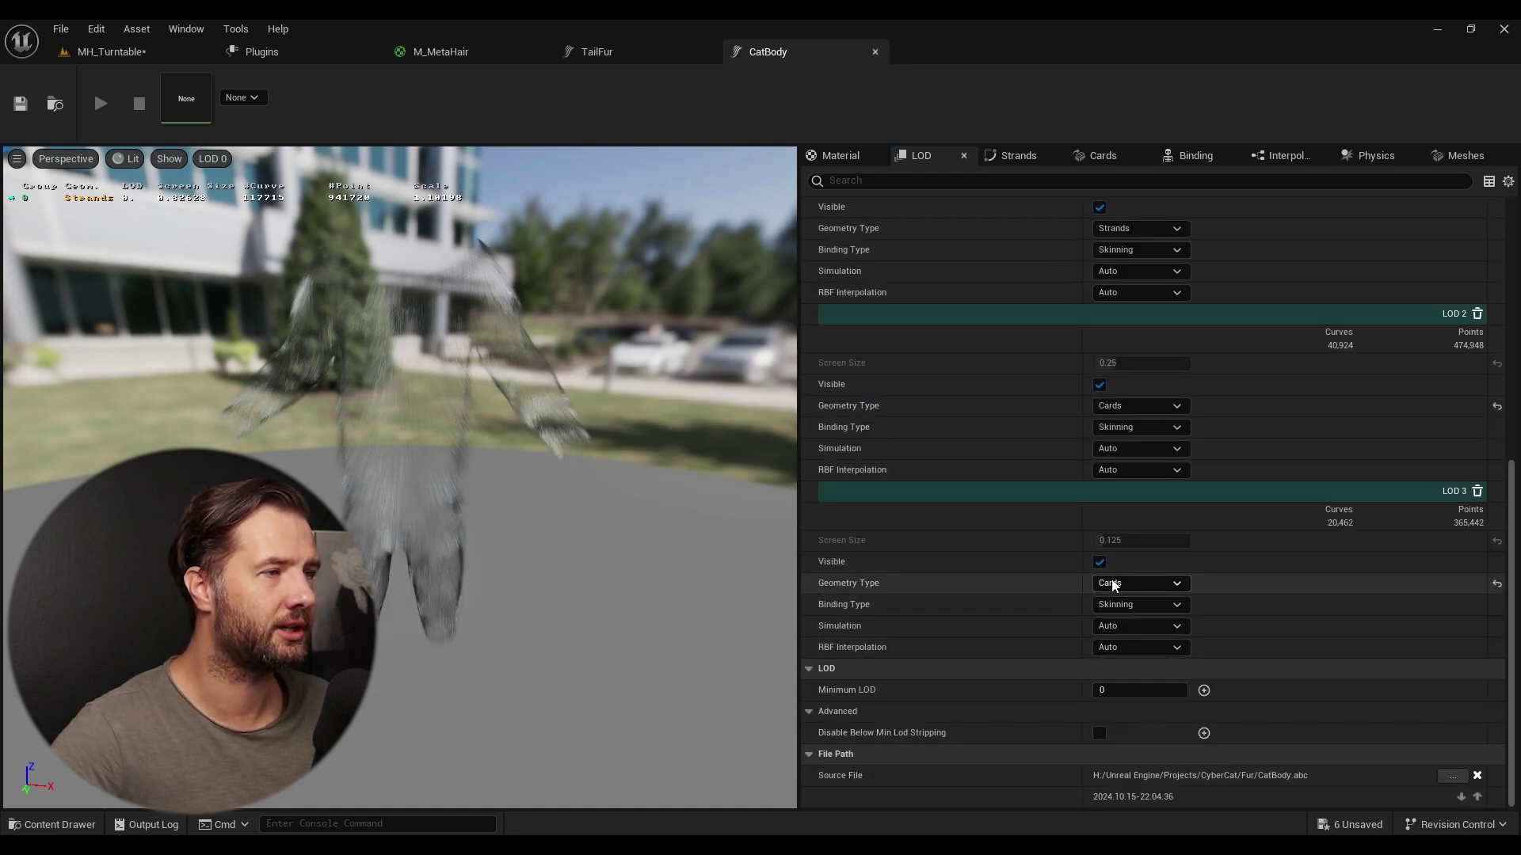
click(212, 159)
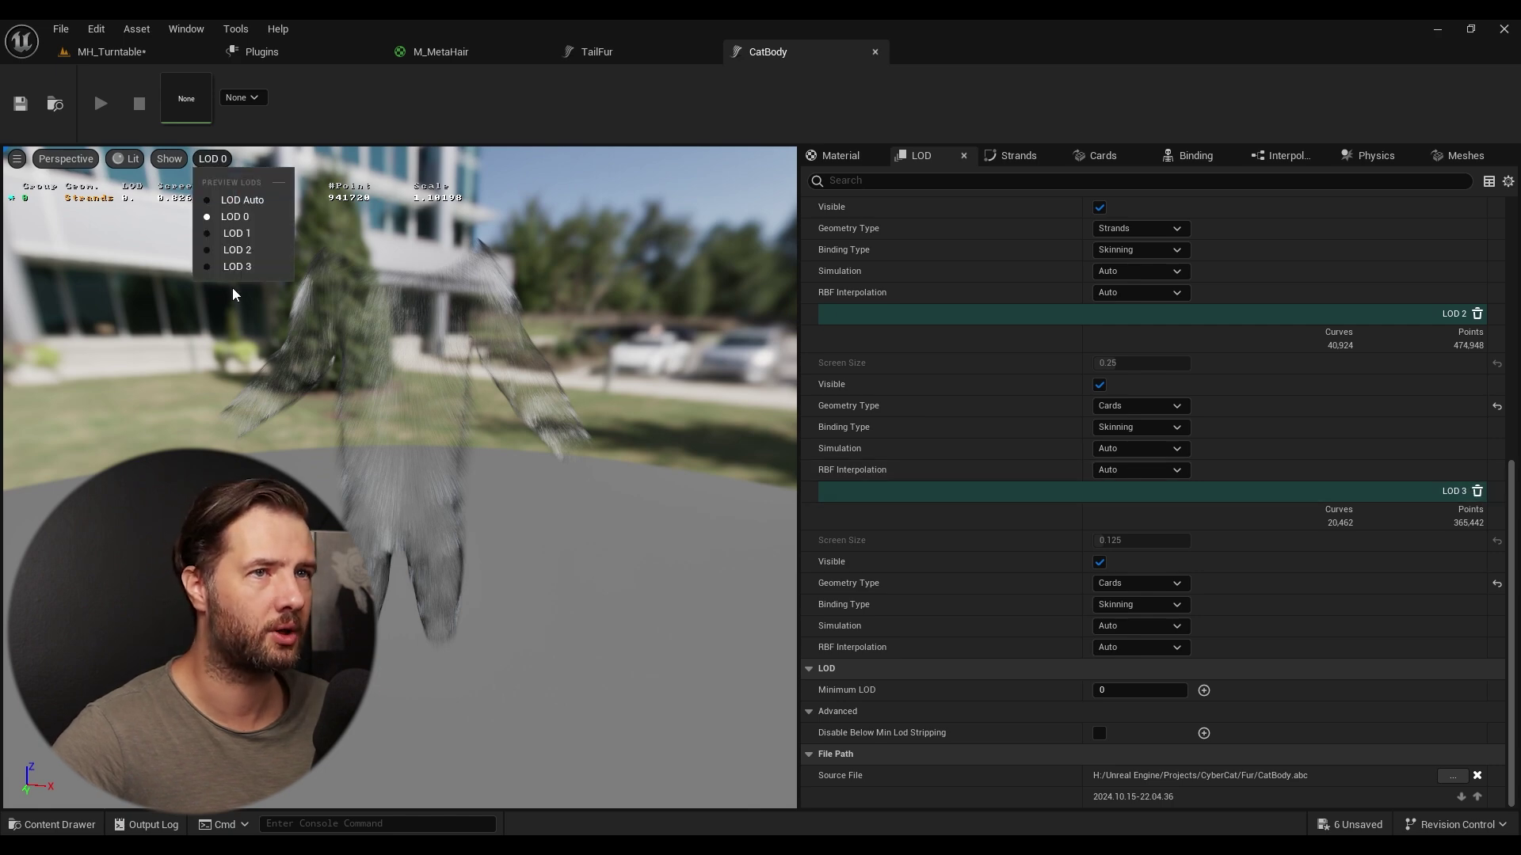
click(231, 277)
- Cycle the preview through LOD 2, 3, 1, 2 and 3, then reshow the Cards settings
scroll(207, 174, down, 10)
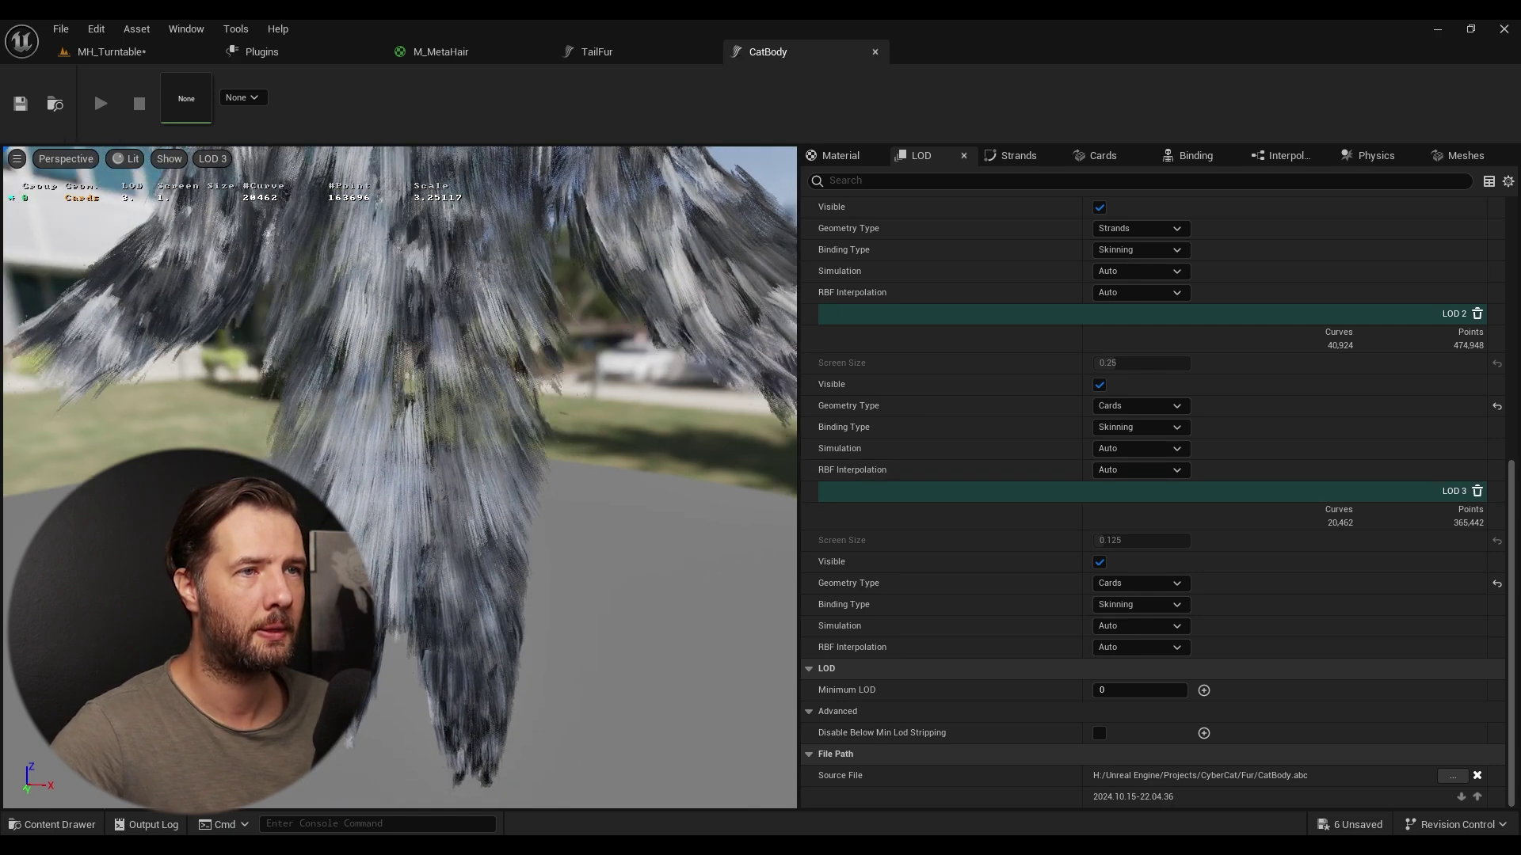
click(213, 159)
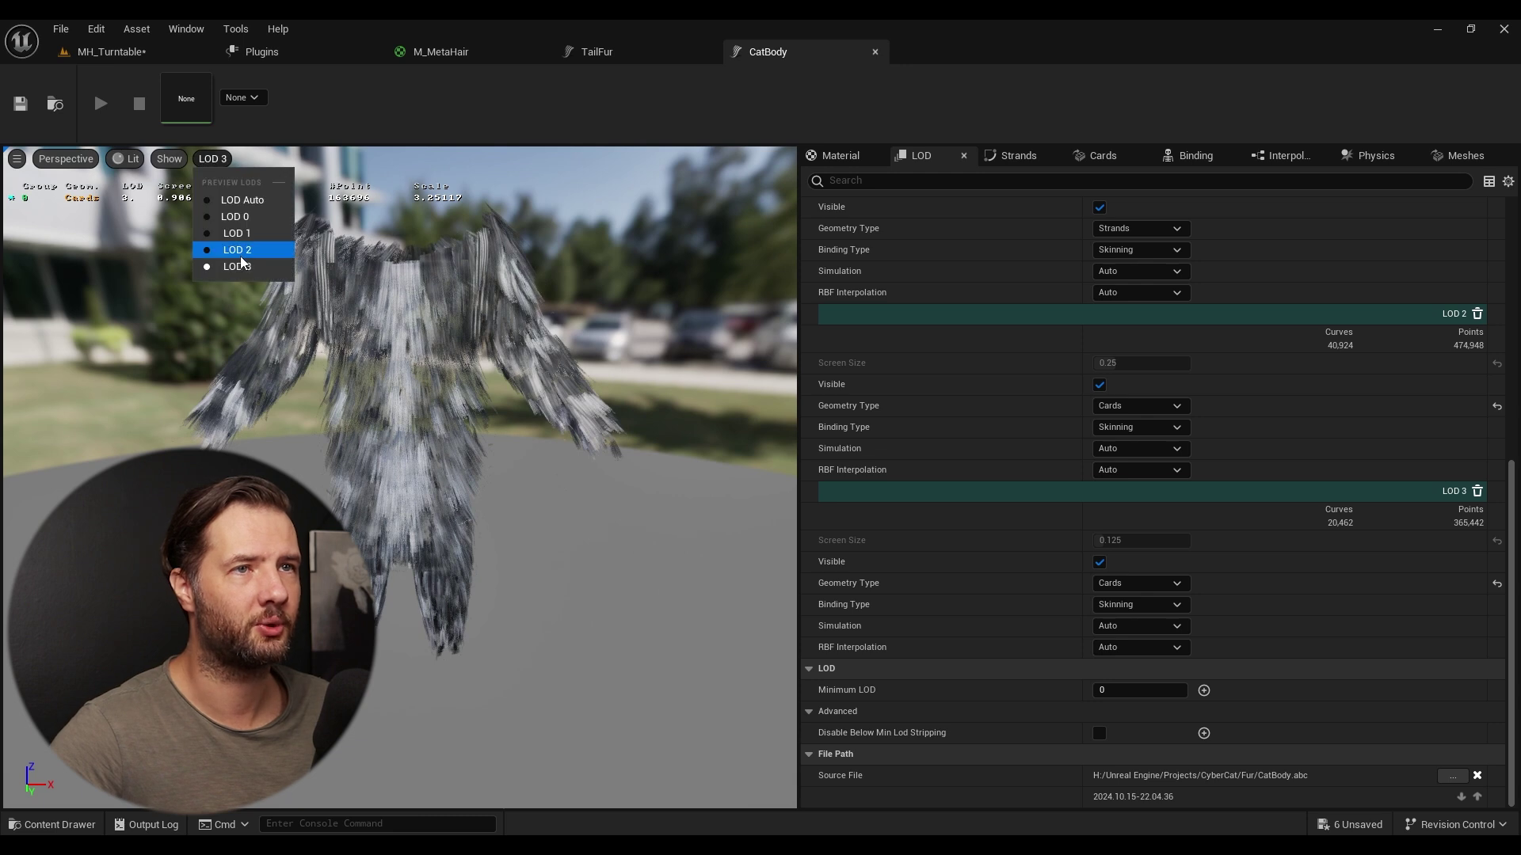
click(239, 257)
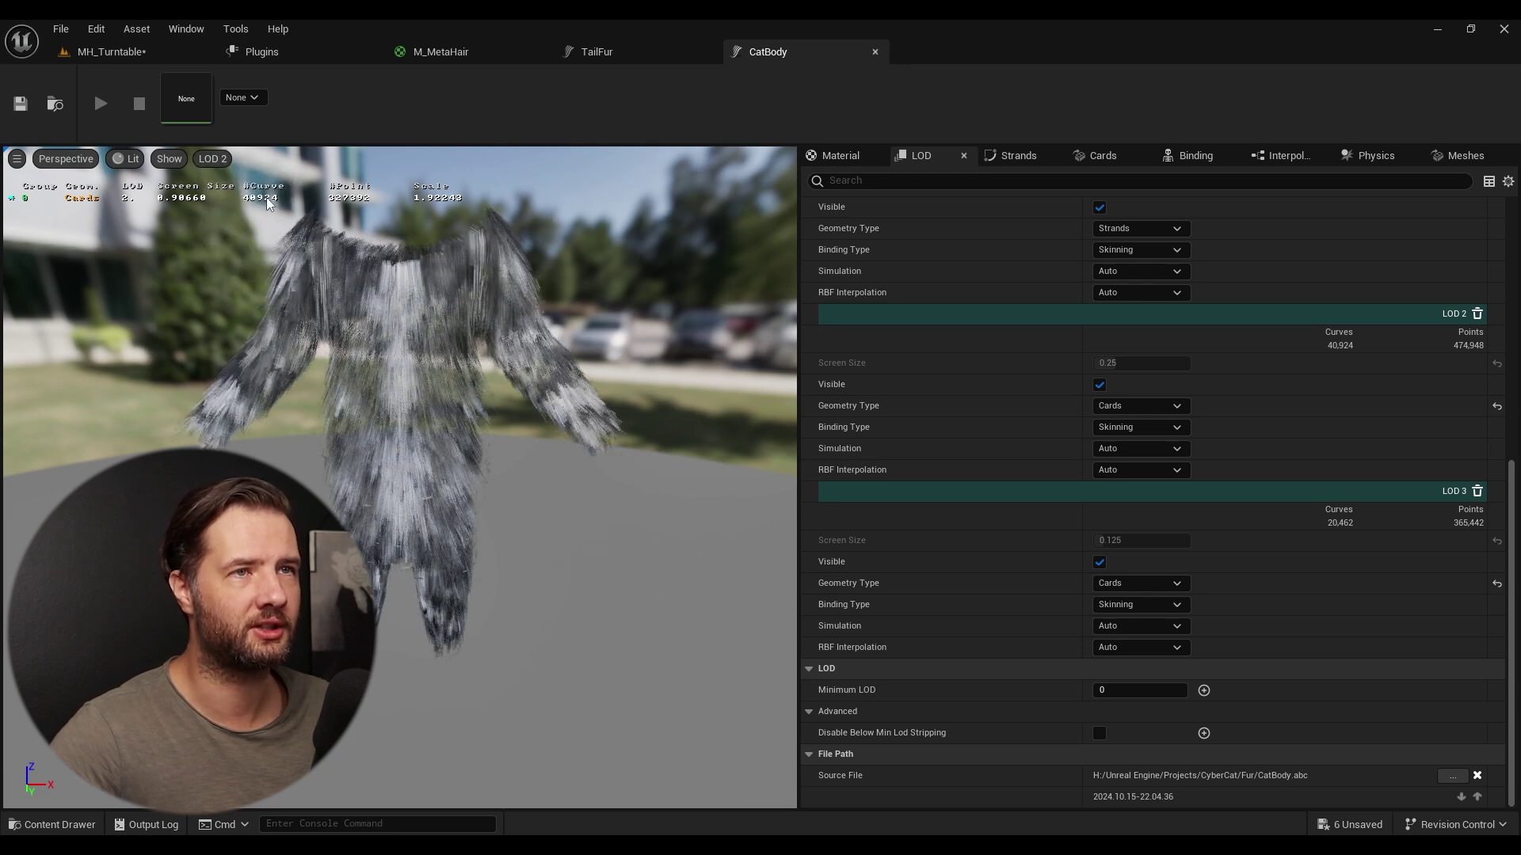
click(212, 159)
click(228, 268)
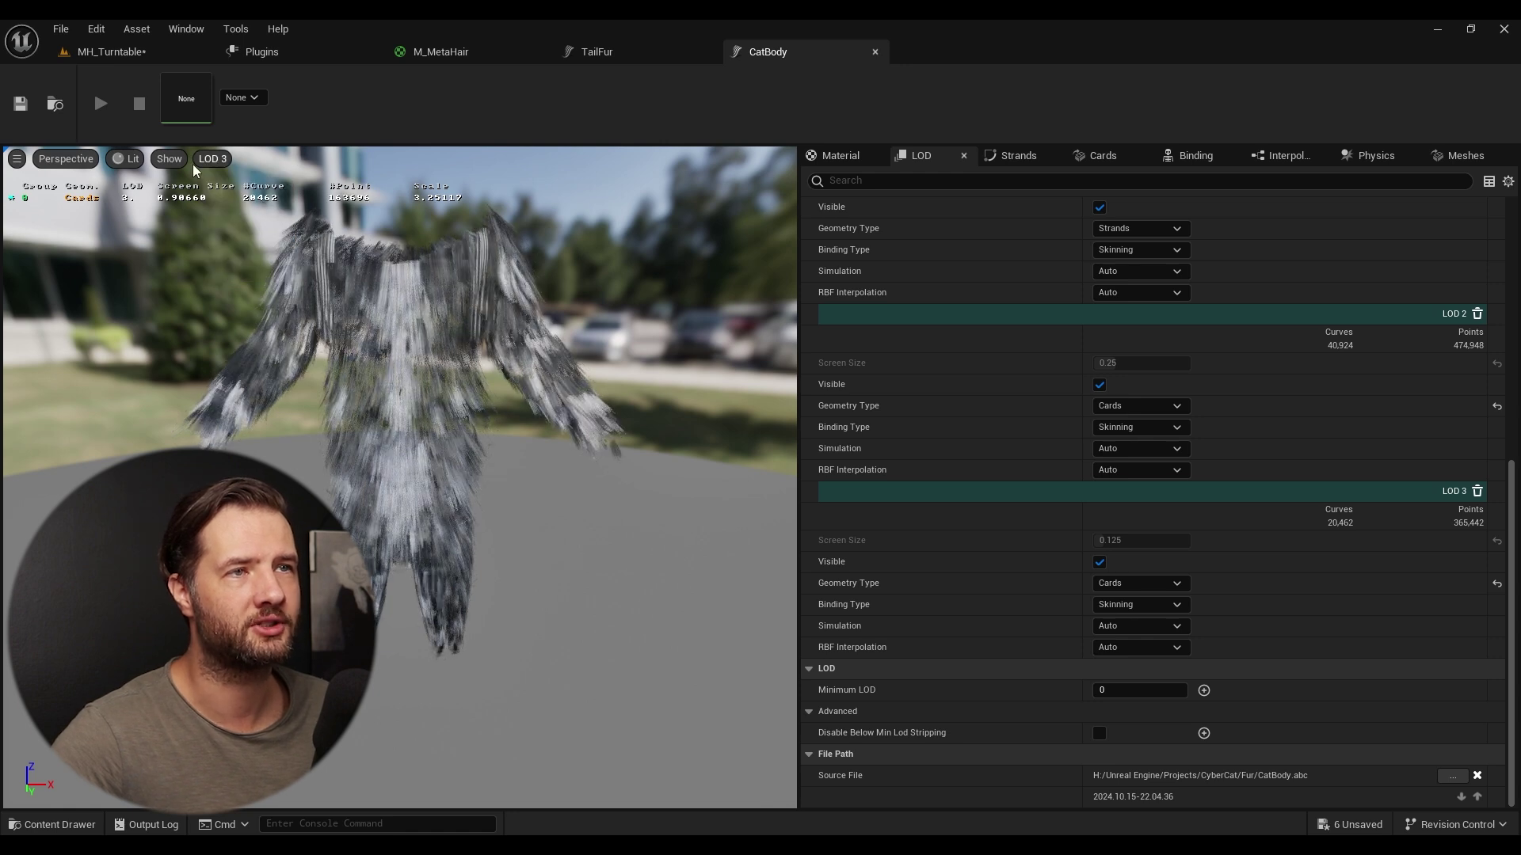
click(208, 159)
click(236, 233)
click(221, 159)
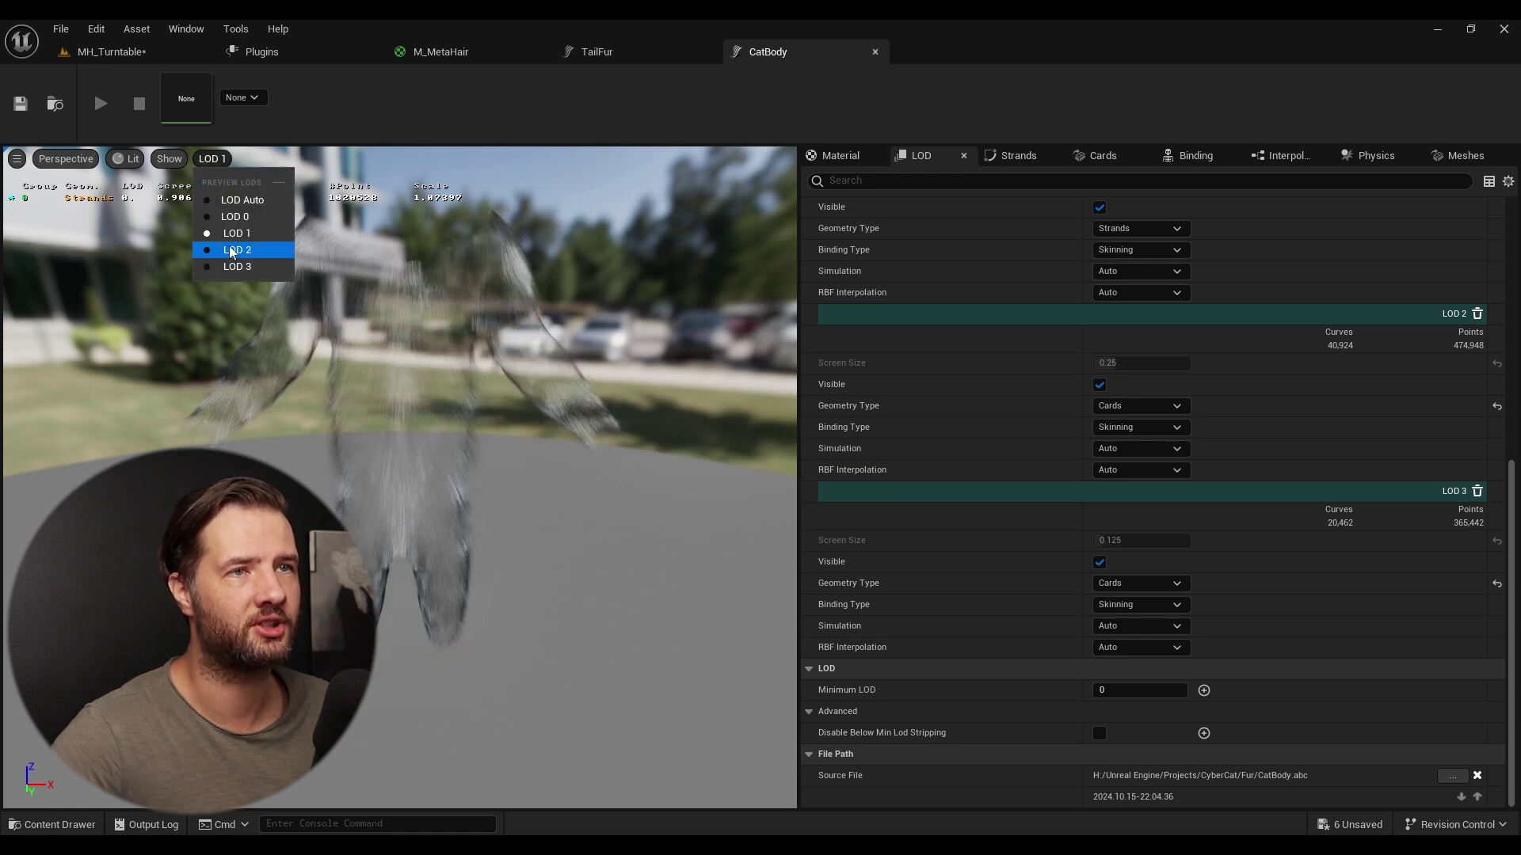
click(229, 250)
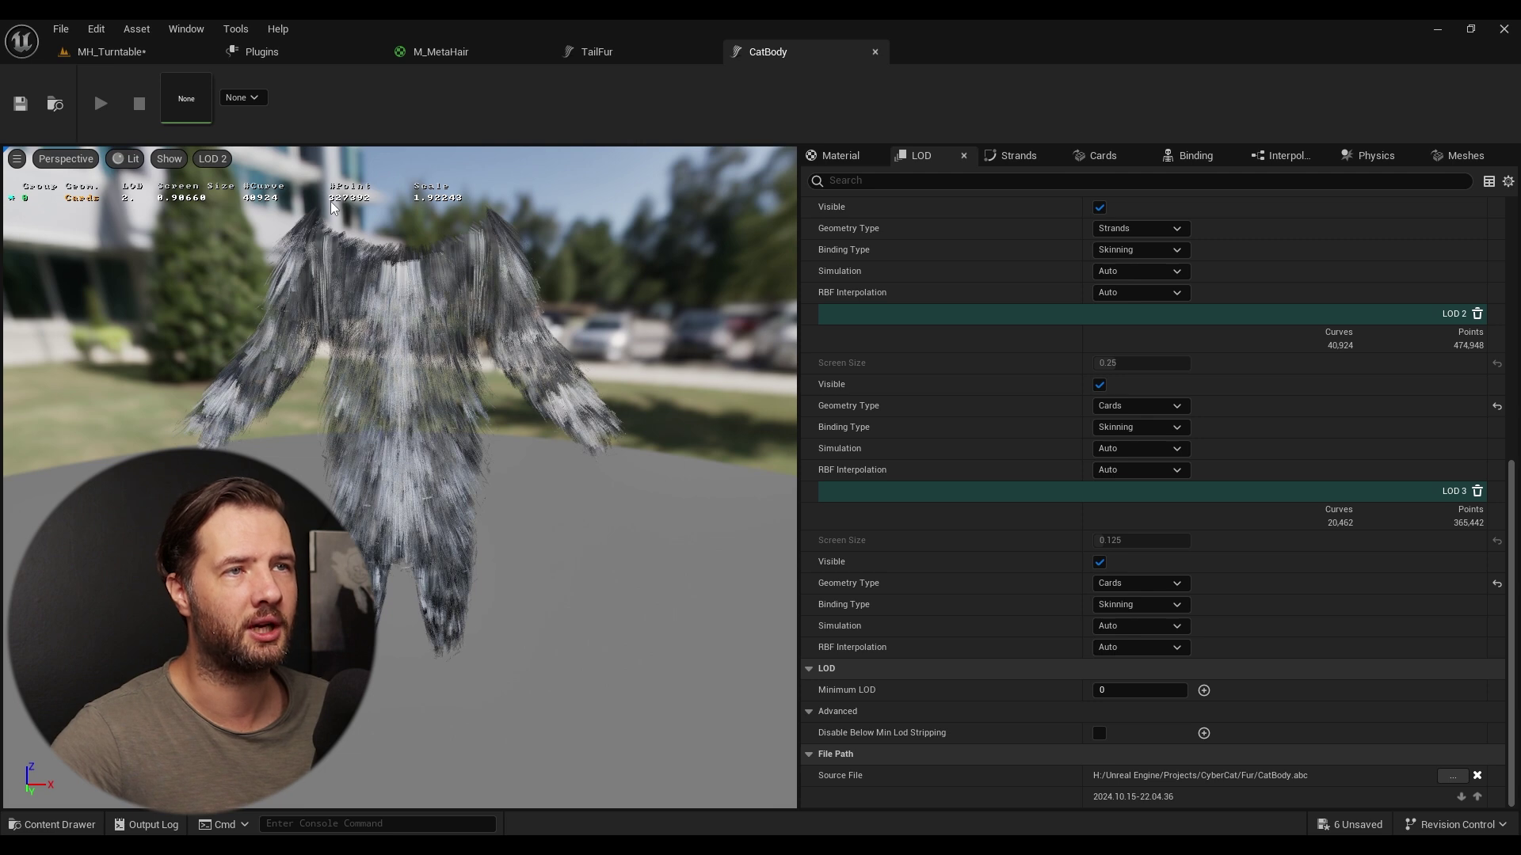
click(209, 159)
click(231, 267)
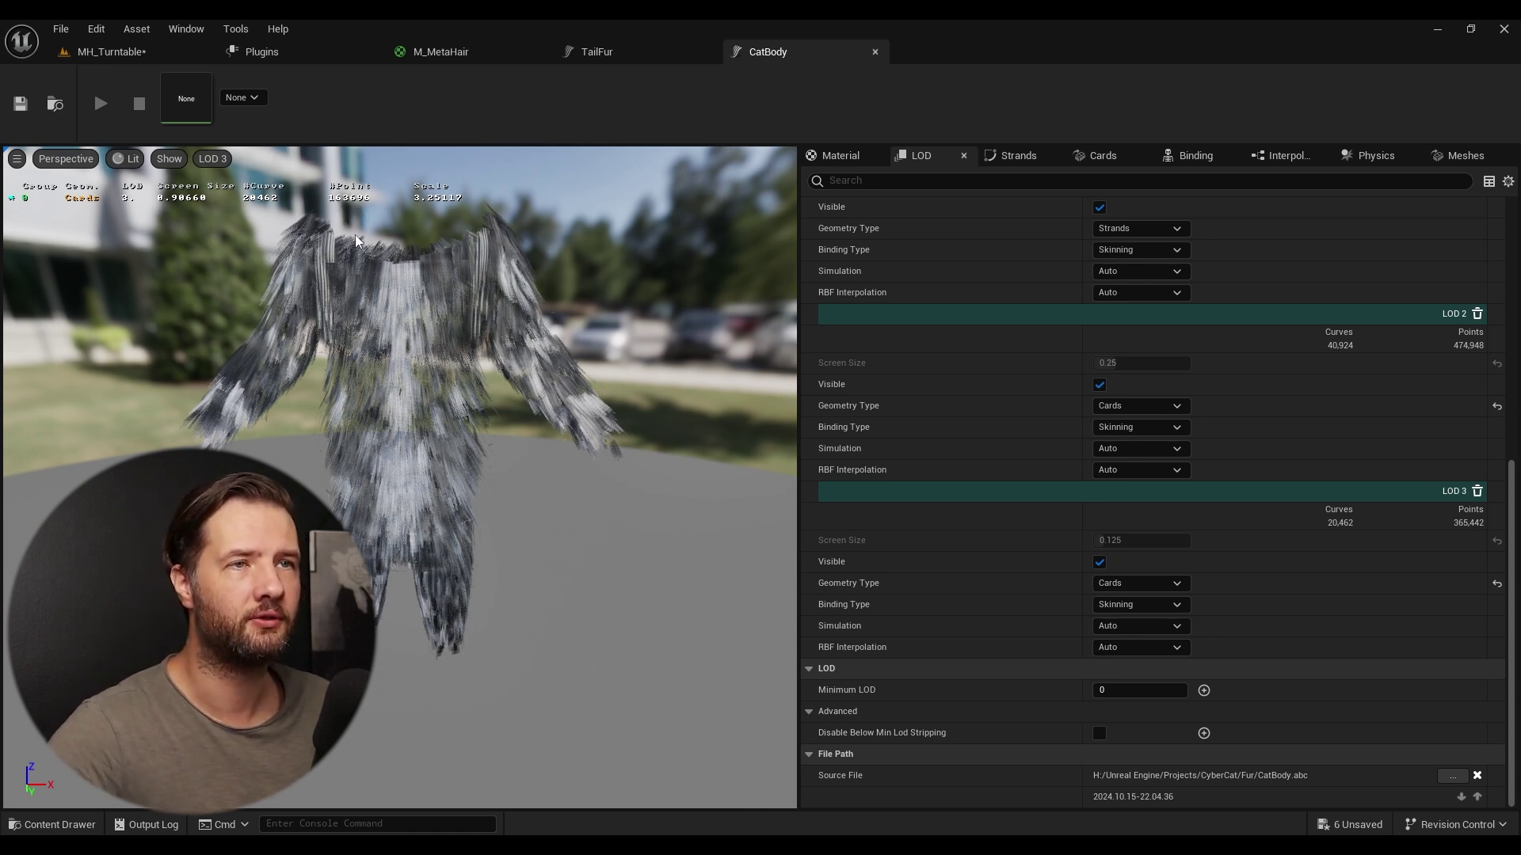
click(1103, 156)
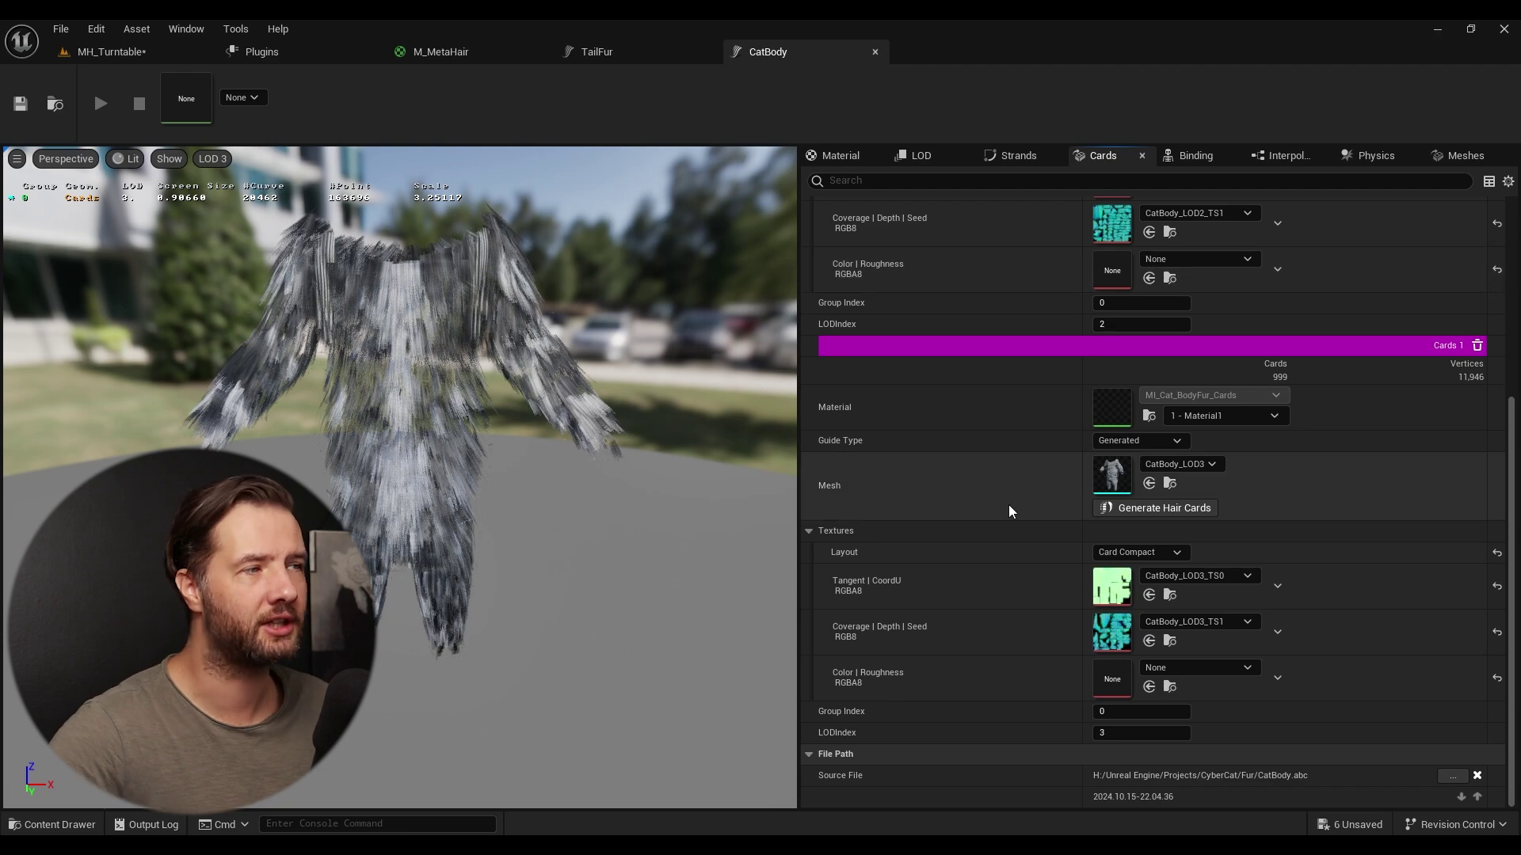
- Add a Cards 2 entry using Material1 (MI_Cat_BodyFur_Cards) with Card Compact texture layout
scroll(1018, 495, up, 5)
click(1172, 228)
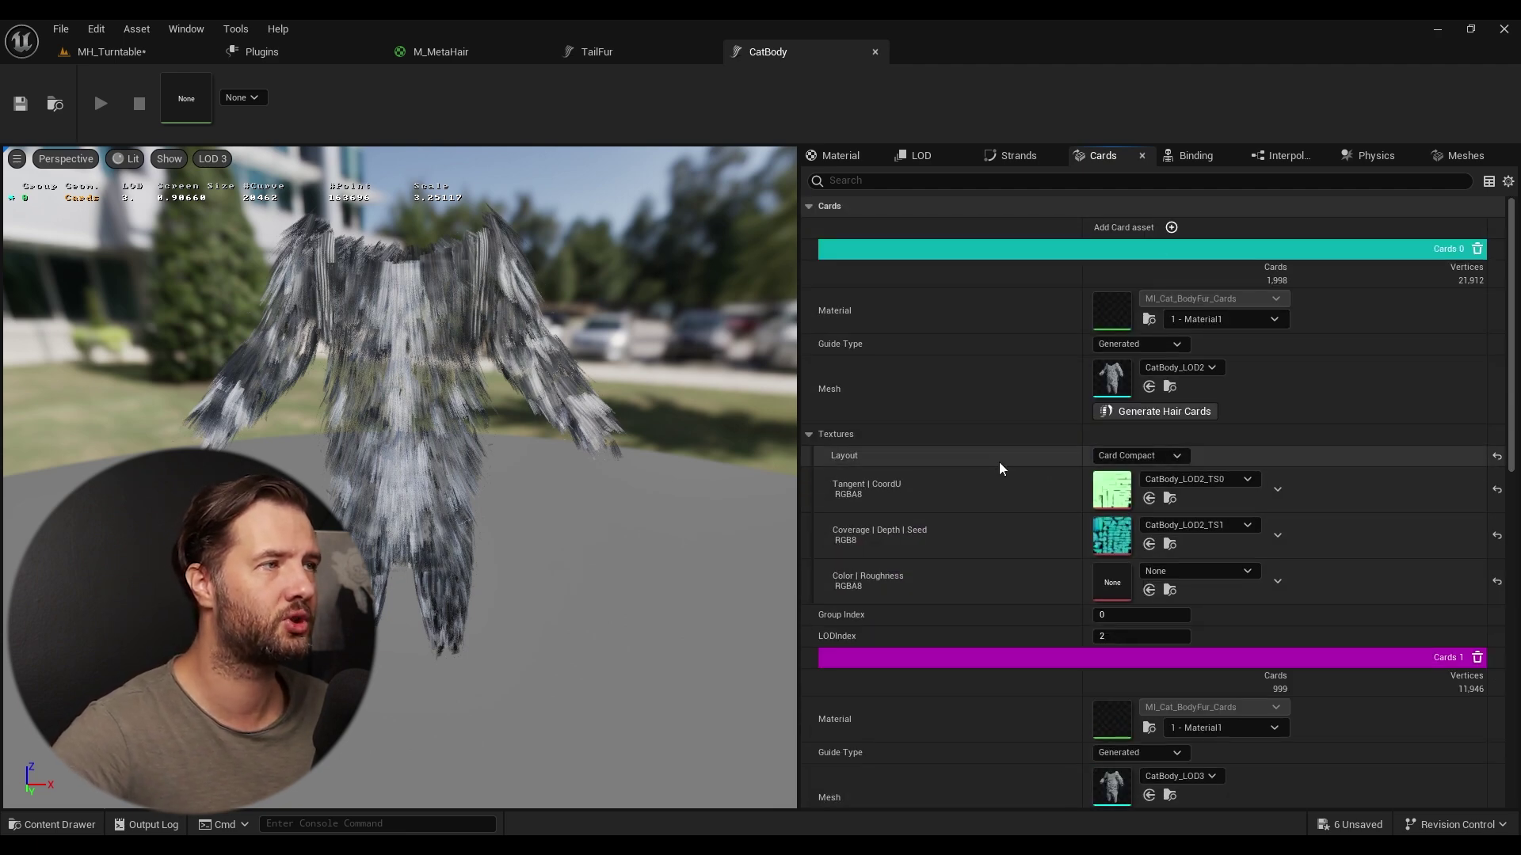
scroll(995, 464, down, 10)
scroll(991, 469, down, 3)
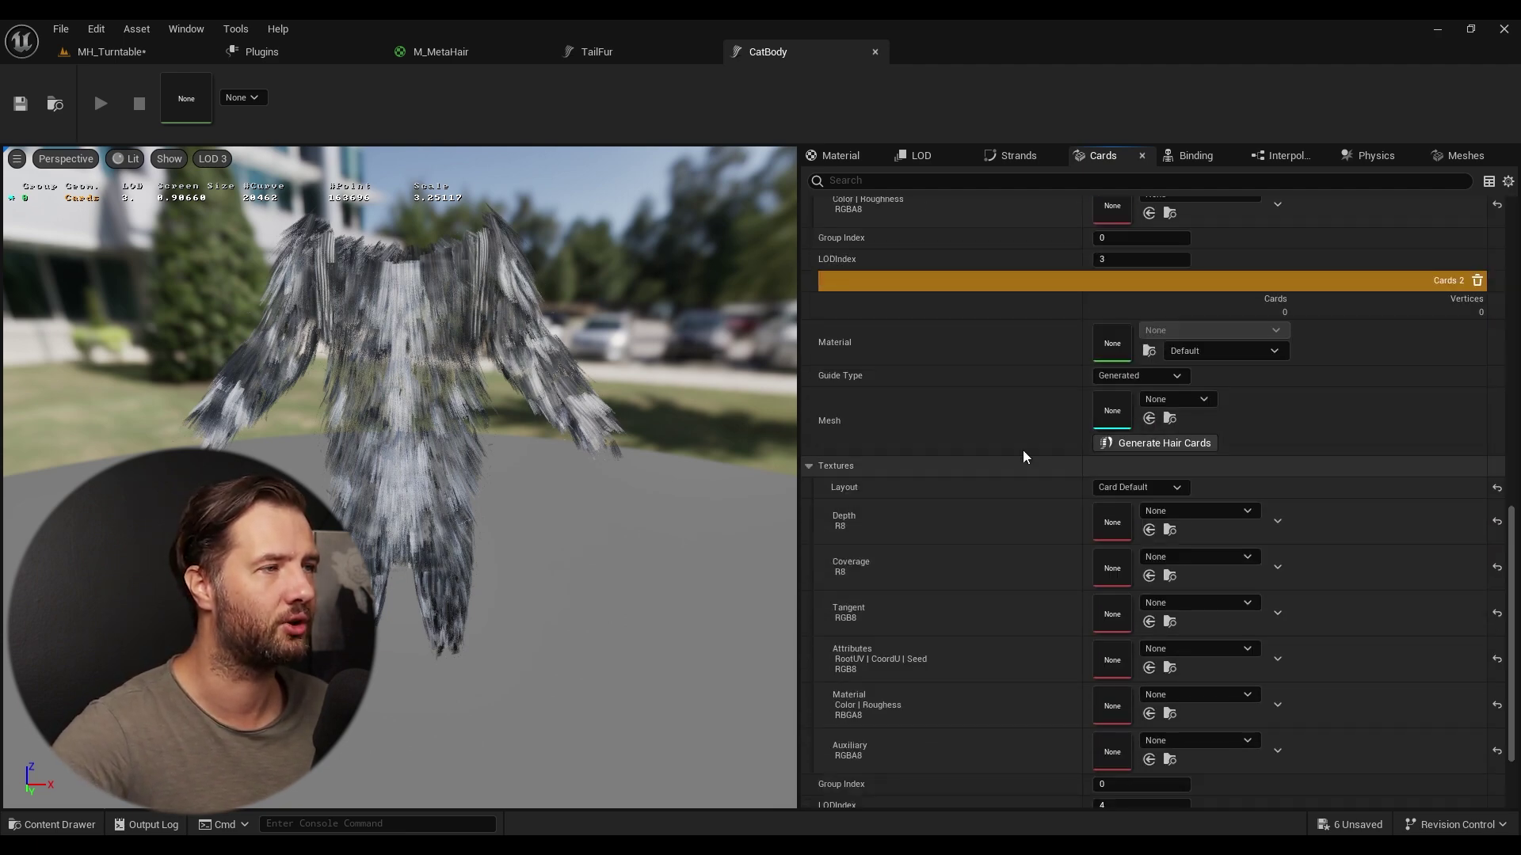
click(1193, 351)
click(1215, 409)
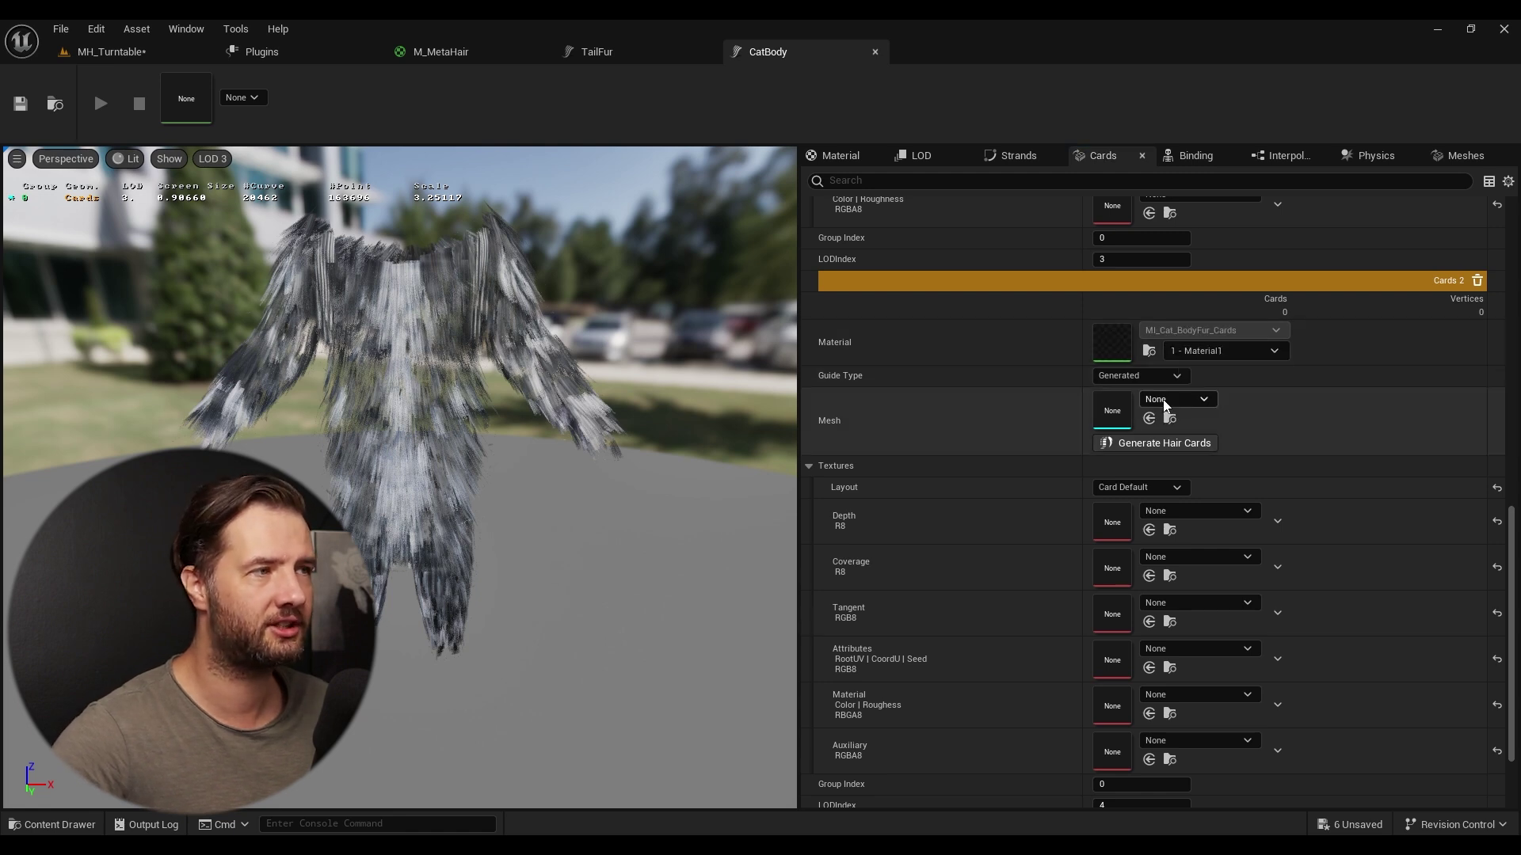
click(1133, 487)
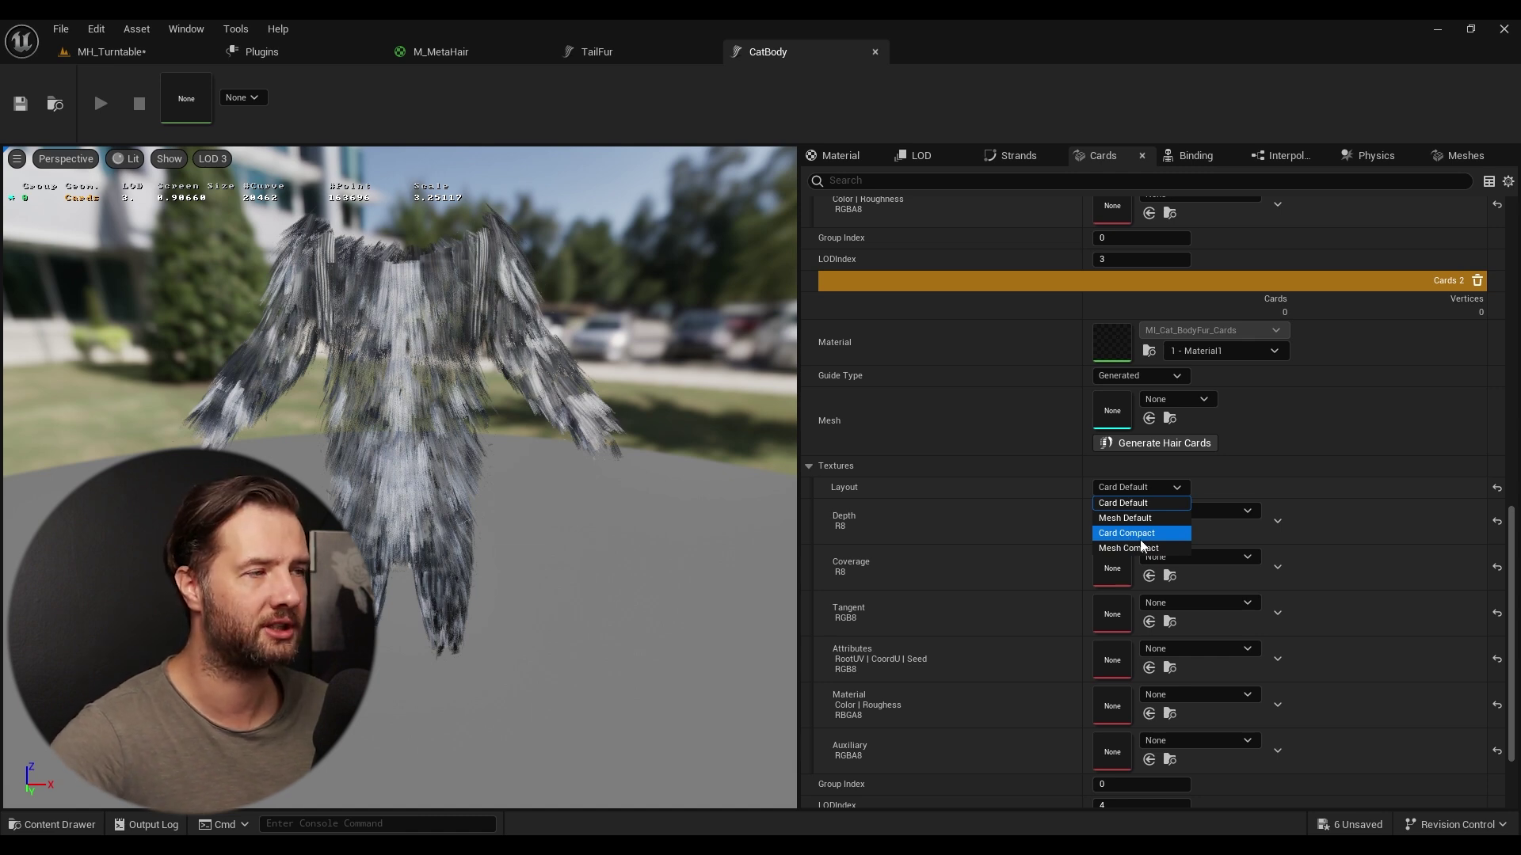
click(1143, 538)
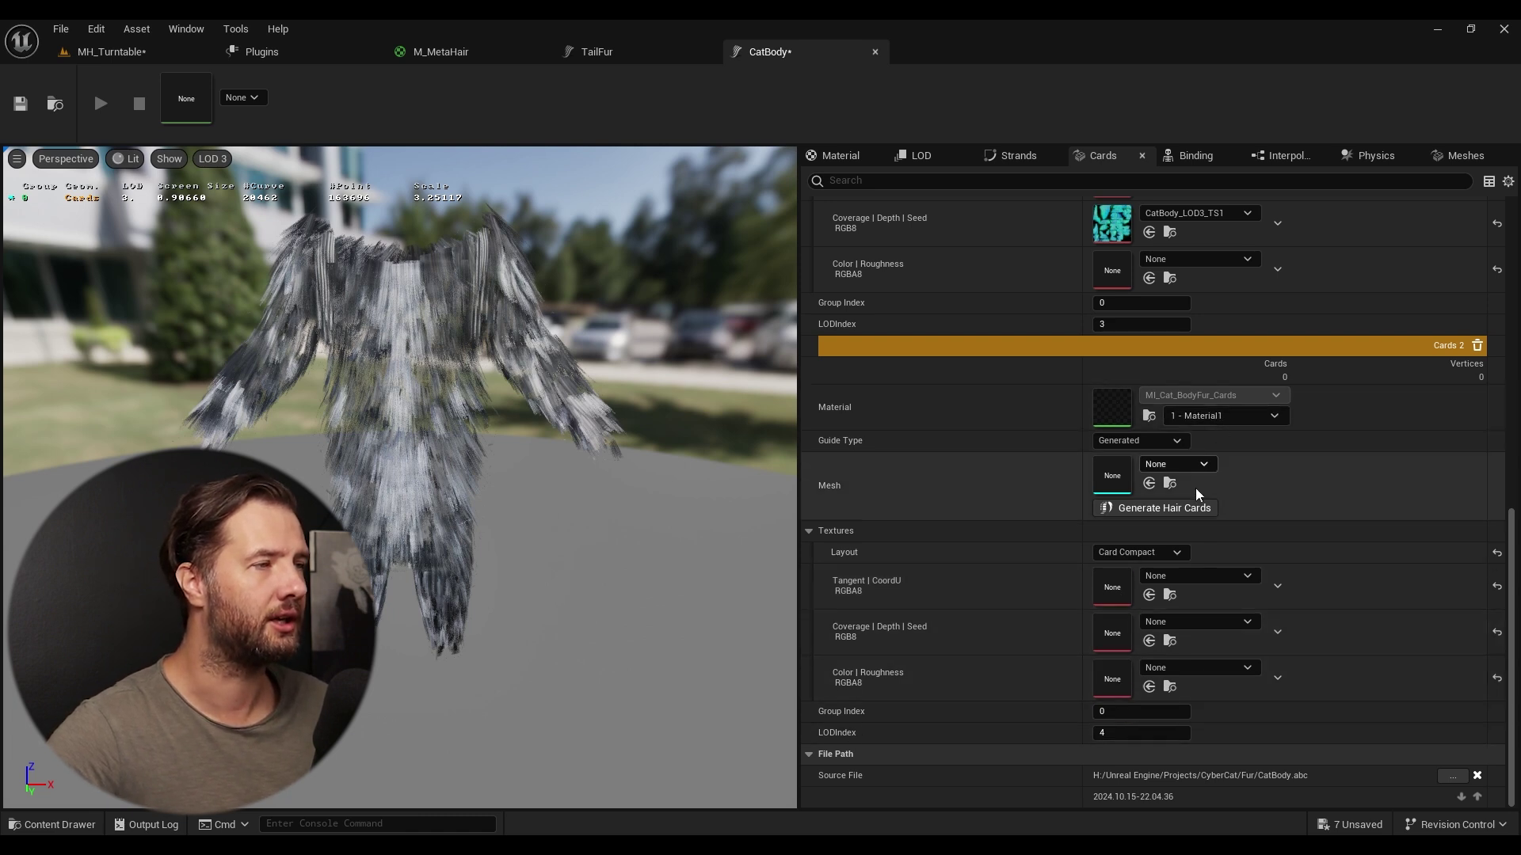
- Generate LOD 4 cards with a 1024 x 1024 atlas, 500 cards, 18 textures and 5000 triangles
click(1126, 511)
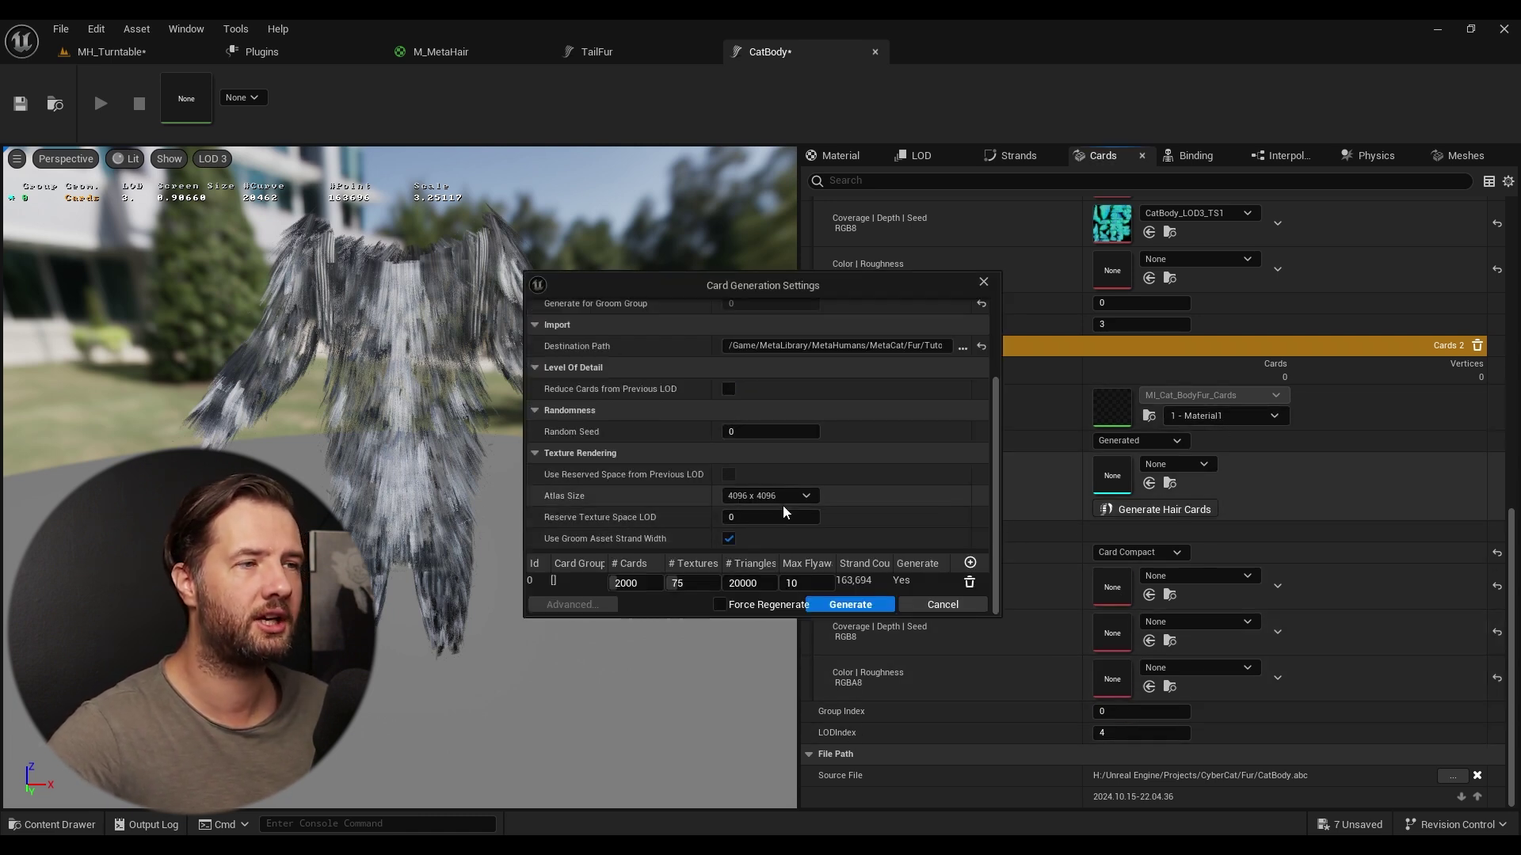
click(785, 499)
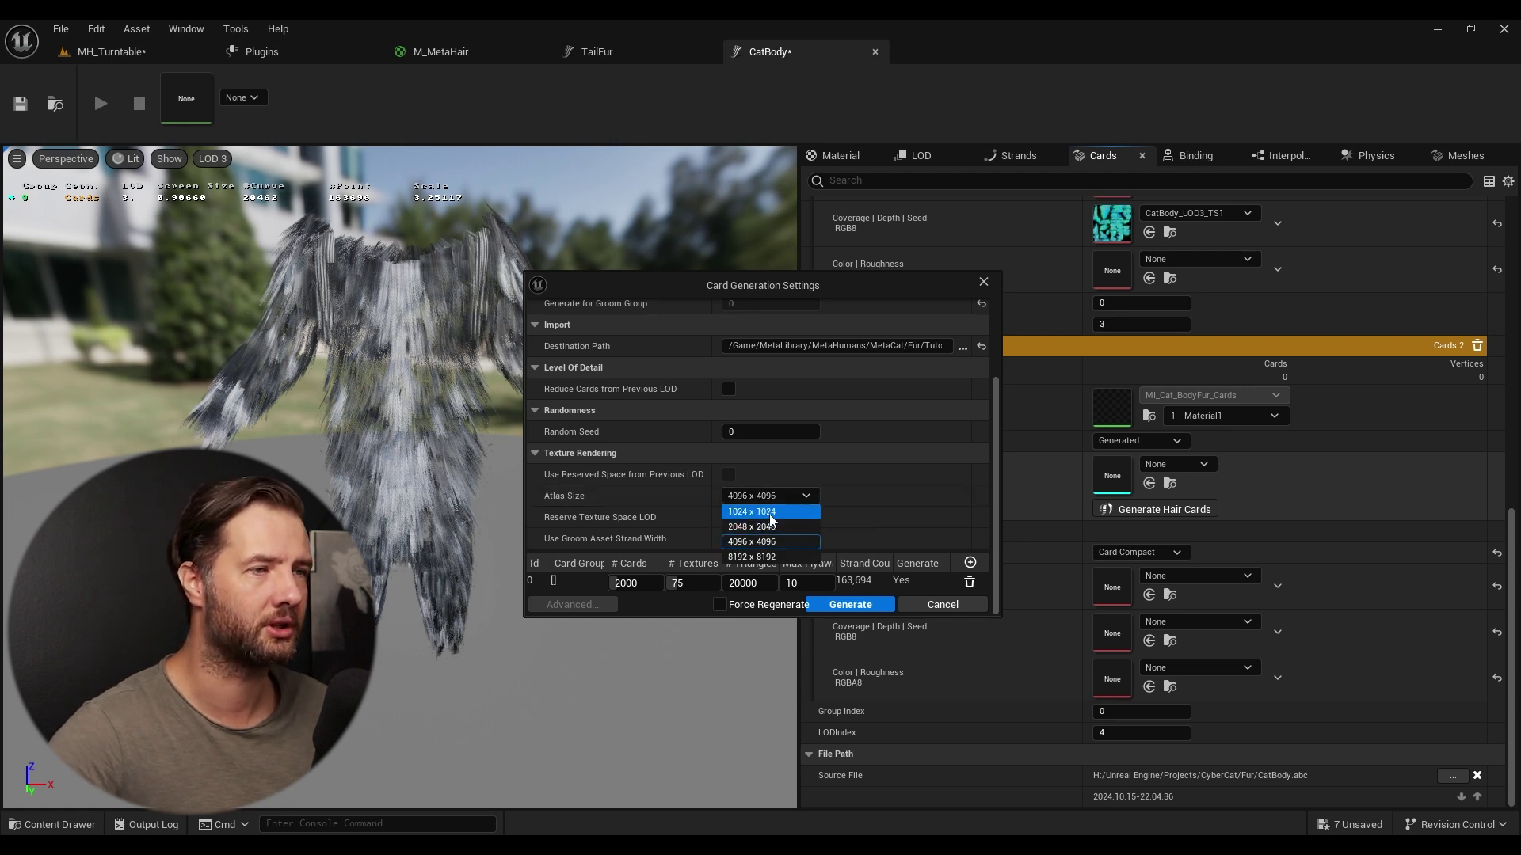
click(770, 513)
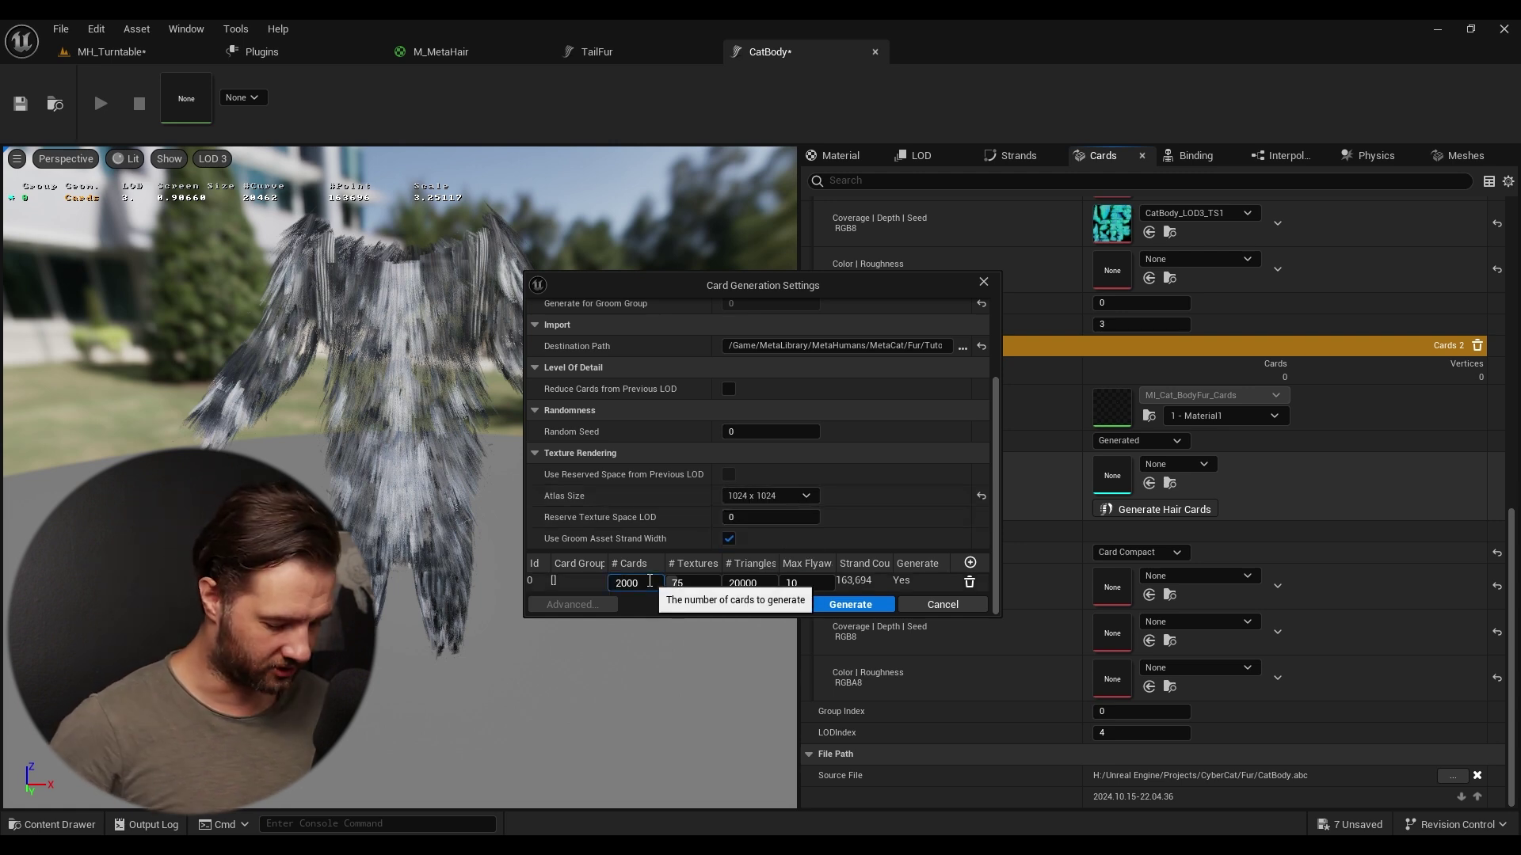
key(Return)
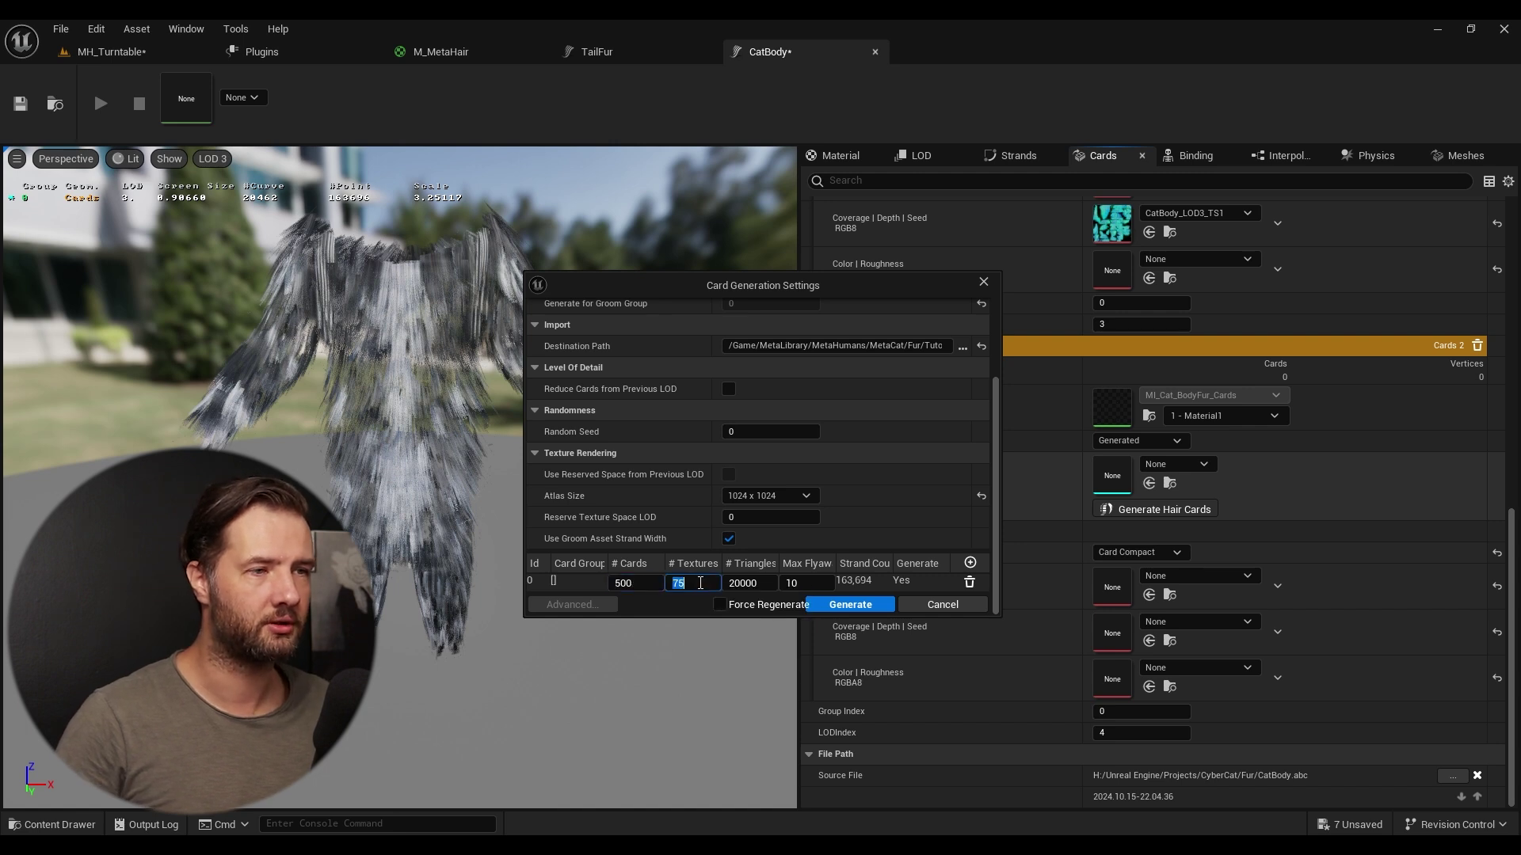
click(766, 582)
click(767, 582)
text(/4)
key(Return)
click(828, 584)
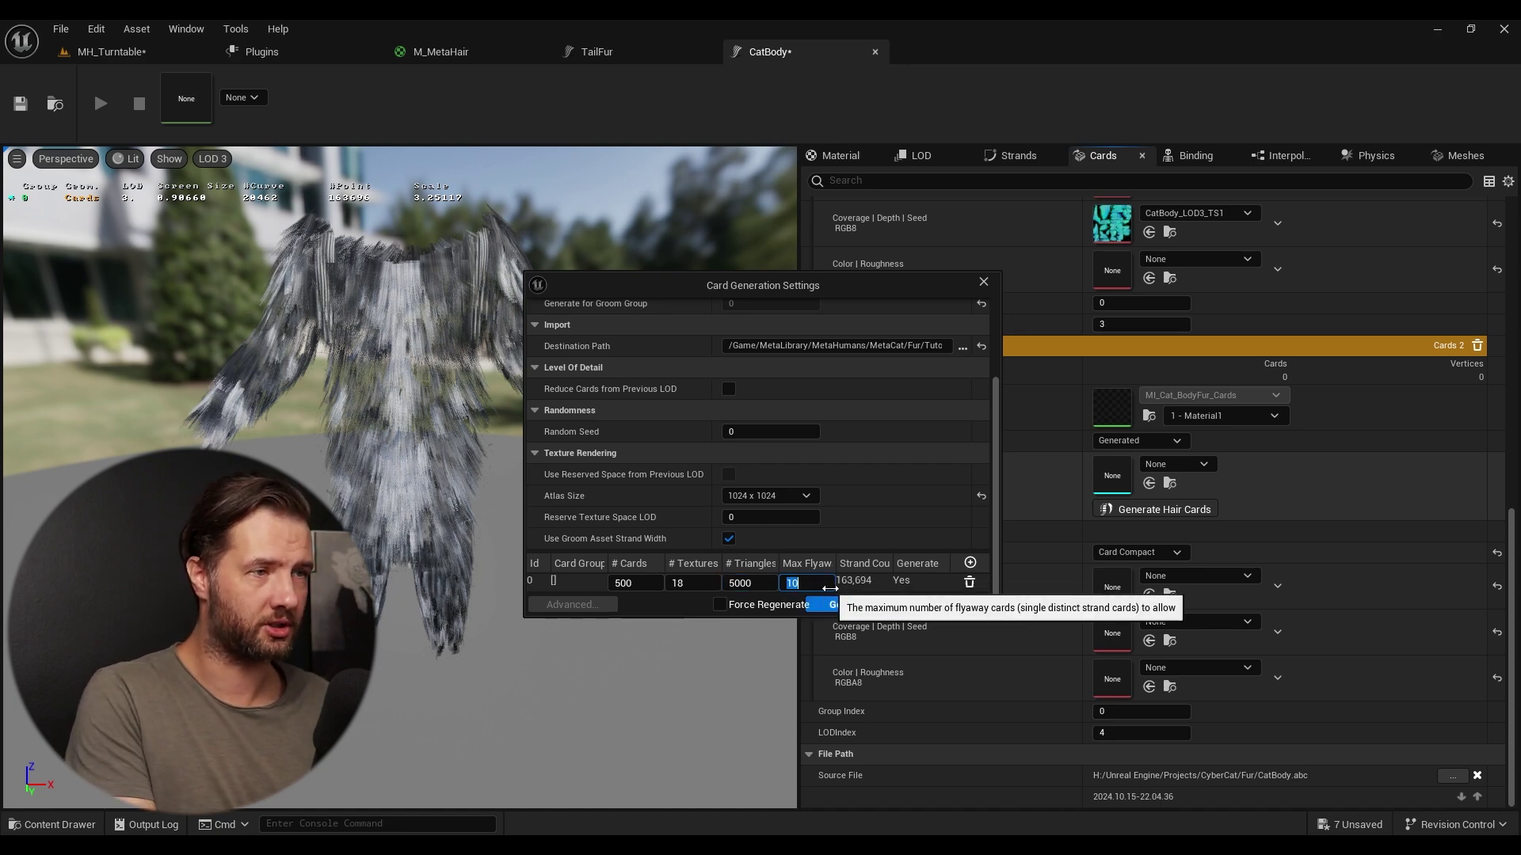
click(828, 605)
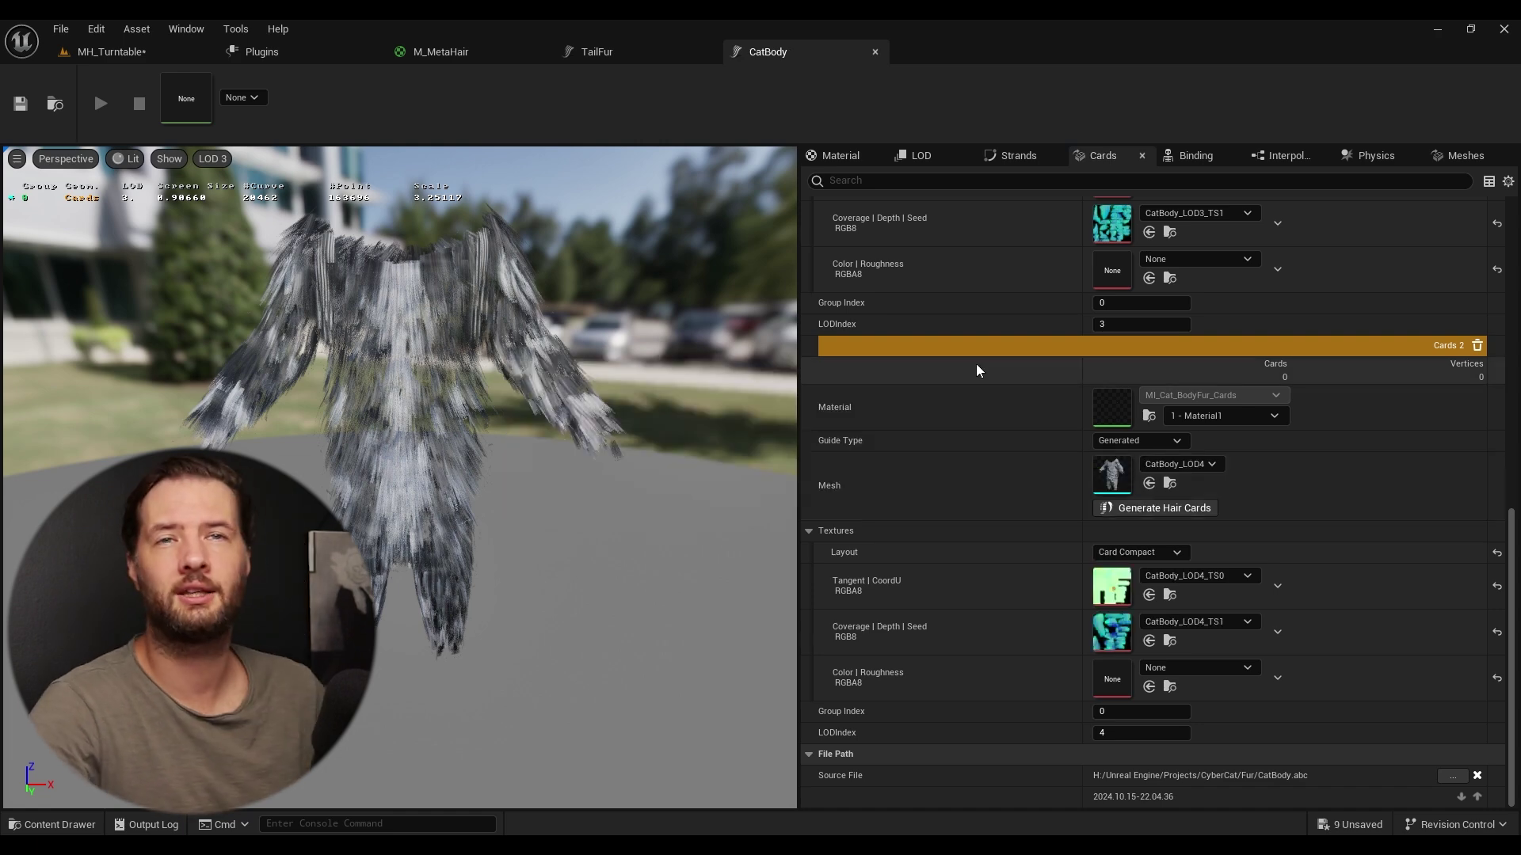
- Check LOD 3 and LOD 4 use Cards geometry, then preview and orbit the groom at LOD 4
click(915, 160)
scroll(931, 391, up, 6)
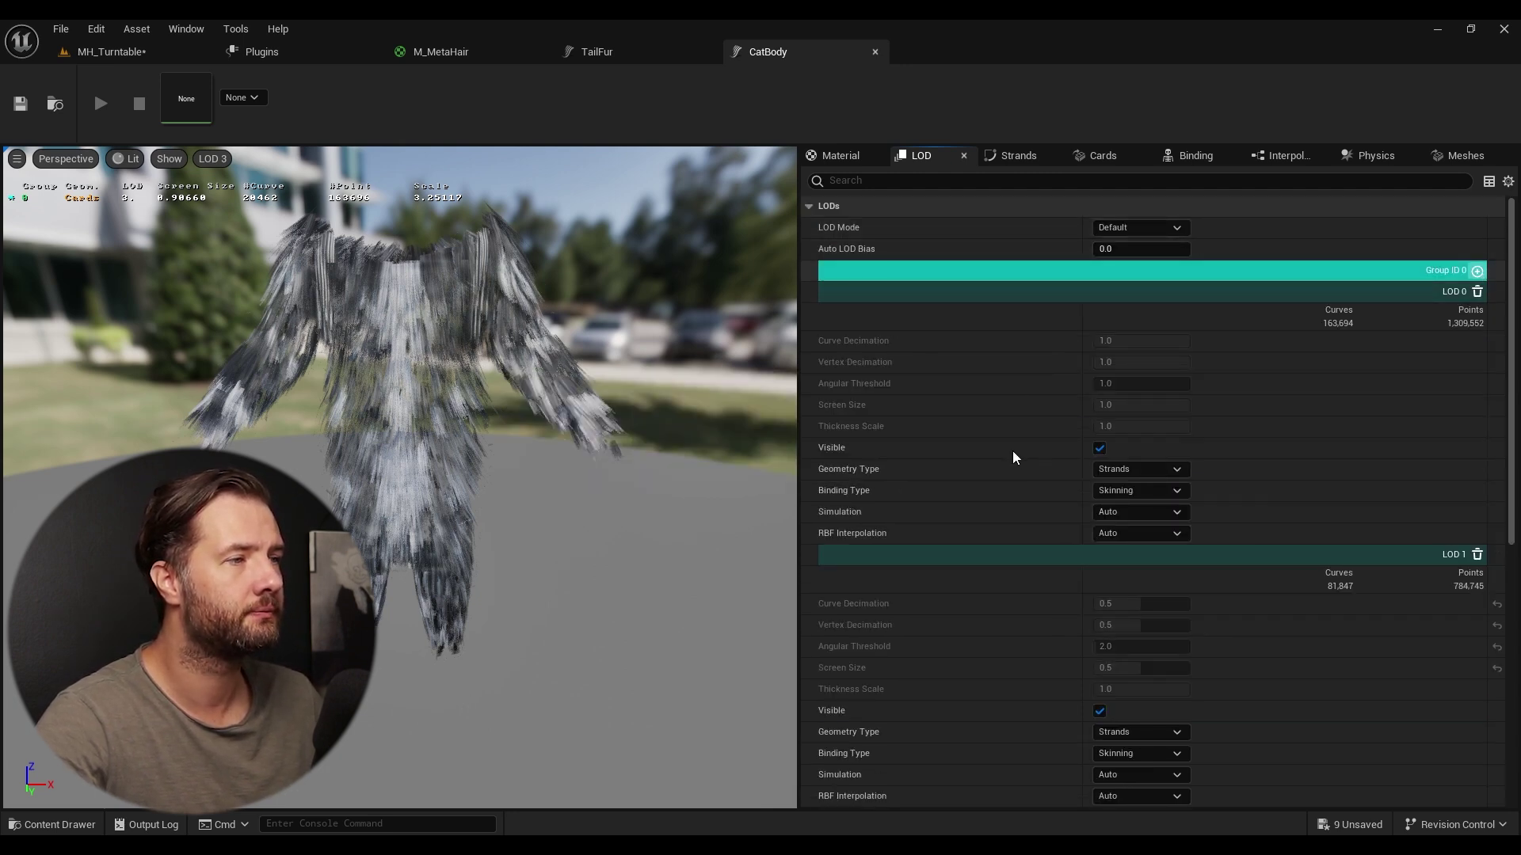
scroll(968, 438, down, 9)
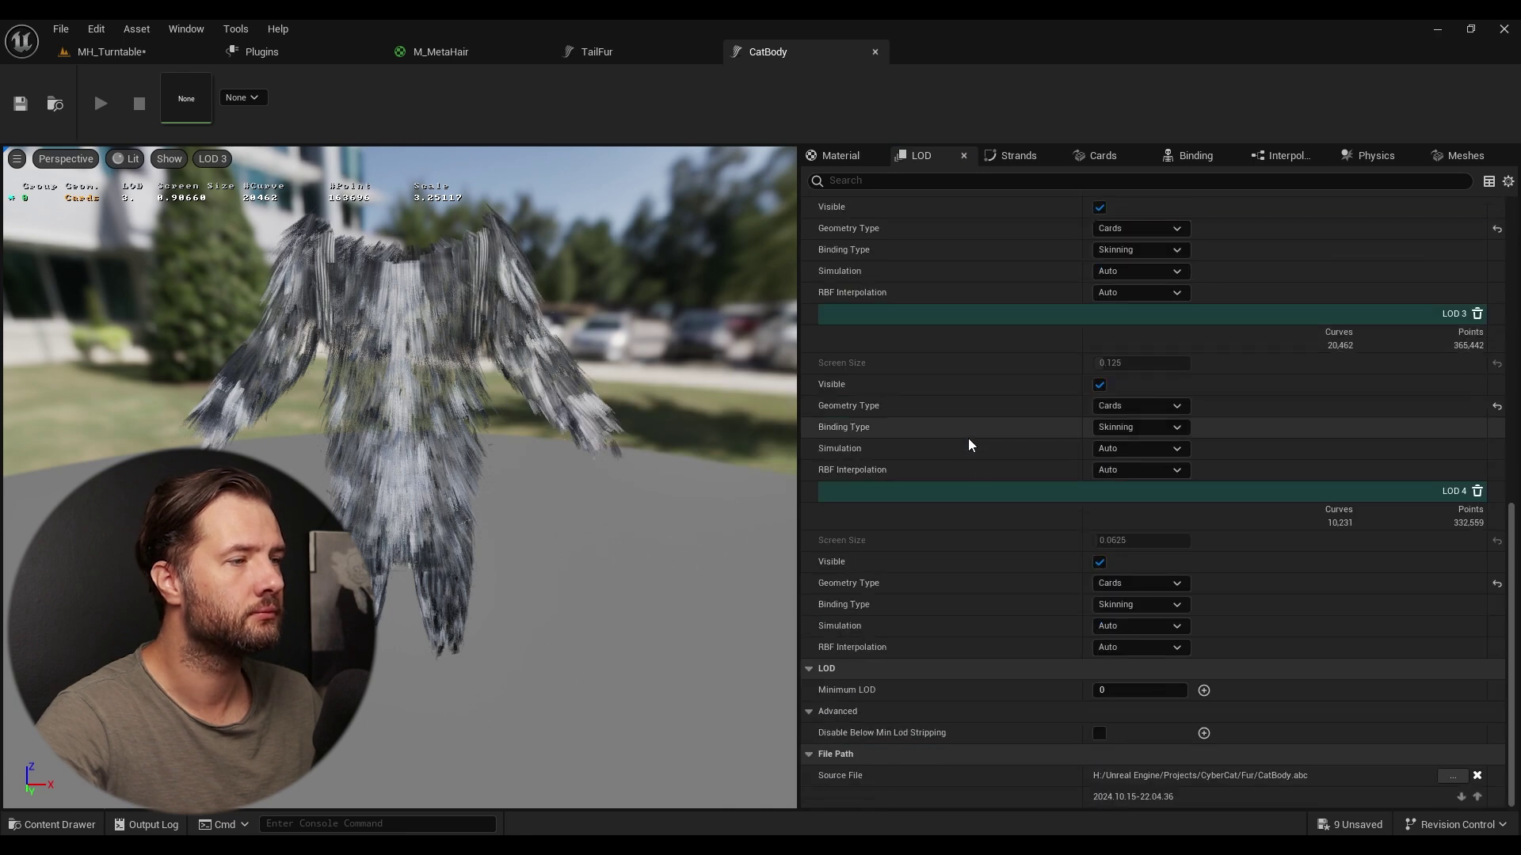
click(211, 159)
click(231, 290)
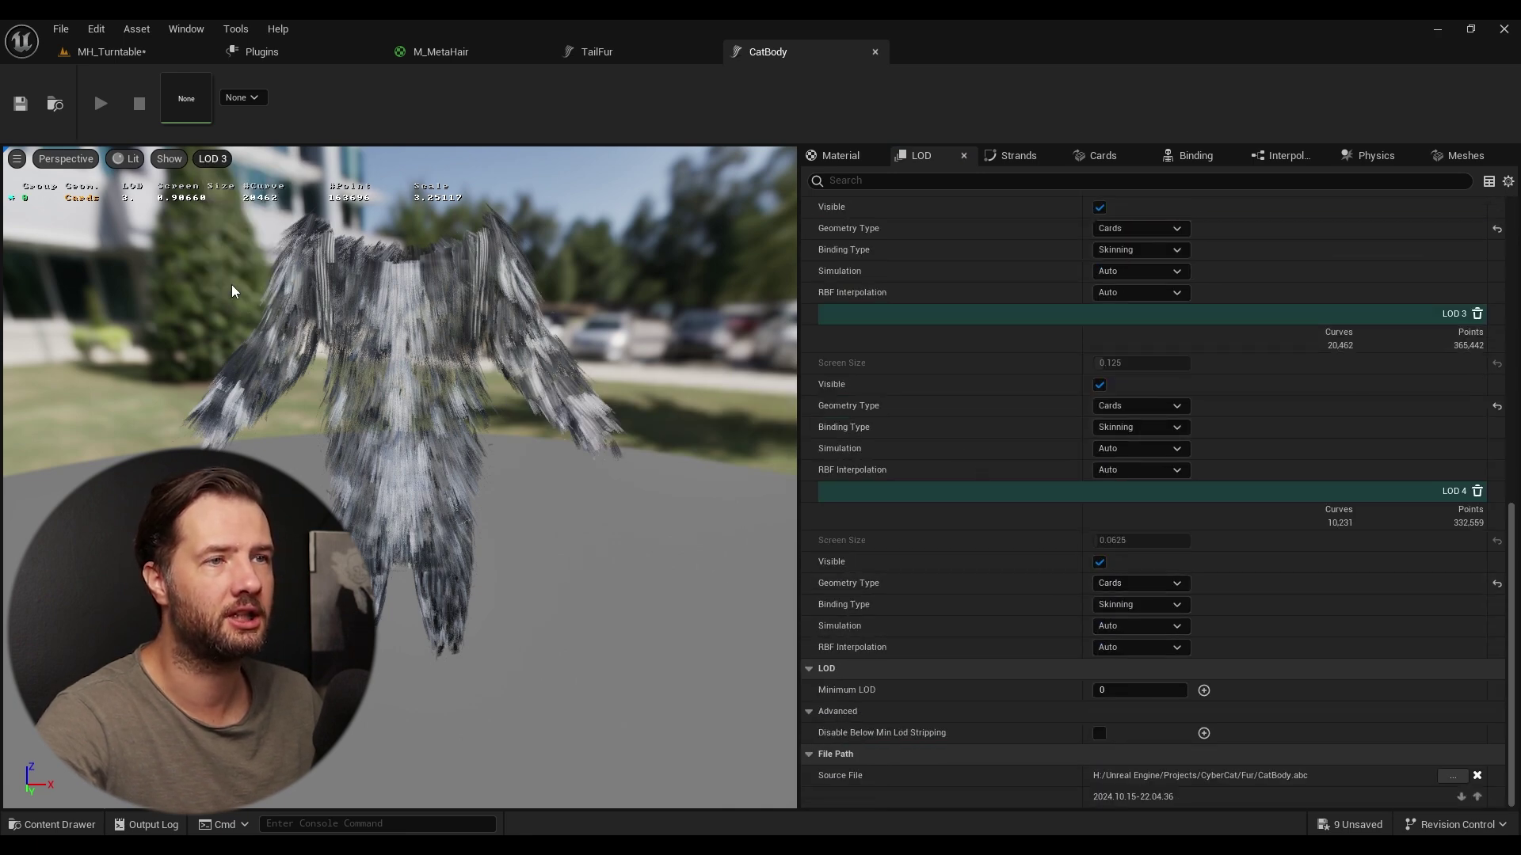
drag(350, 354, 293, 357)
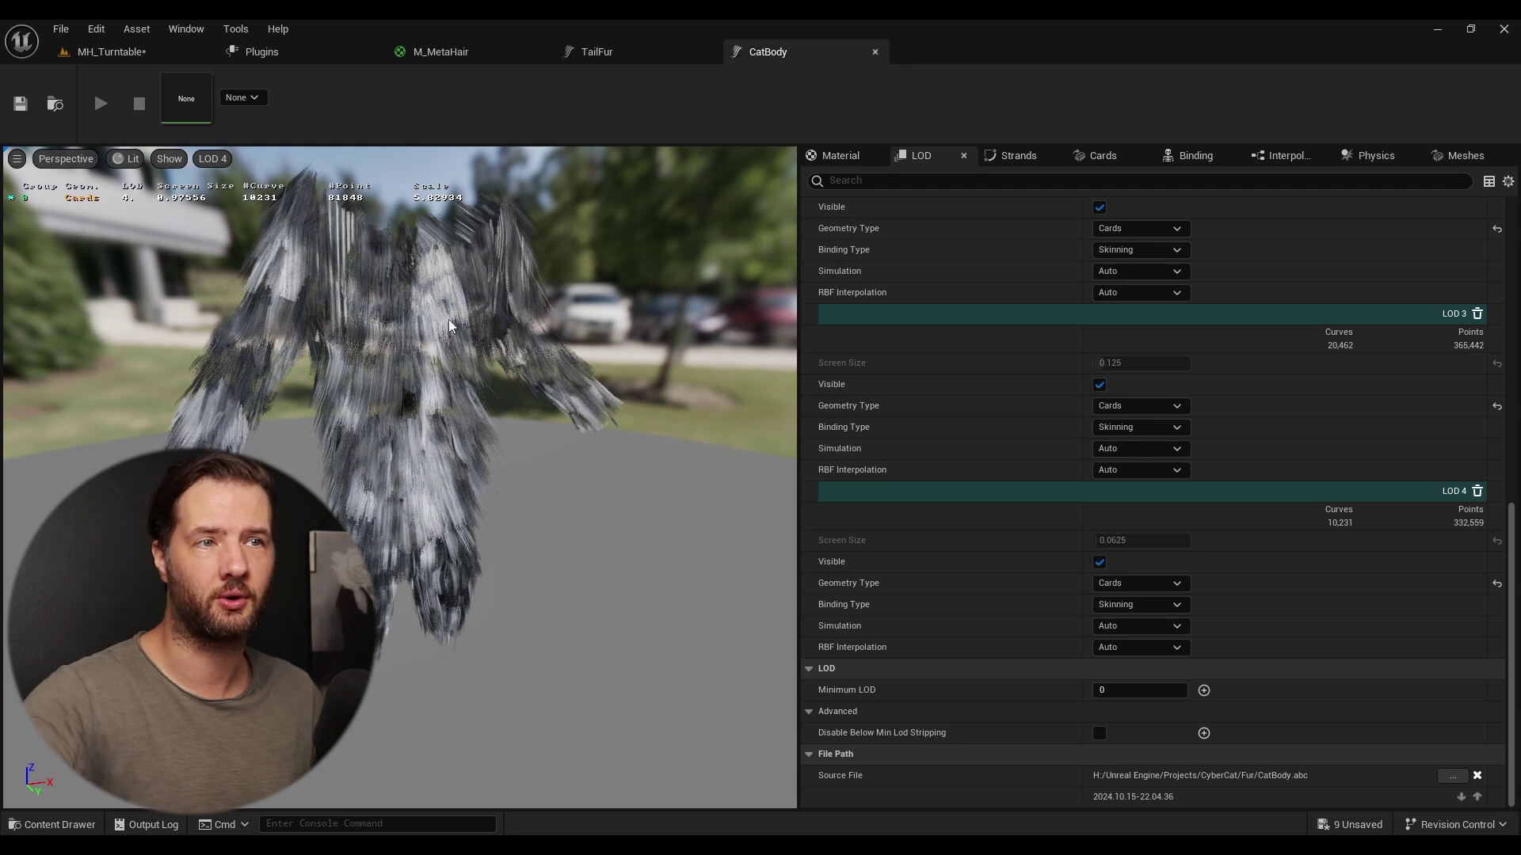
- Set the strand Hair Width to 0.03 and save the CatBody groom
click(1018, 157)
click(1160, 433)
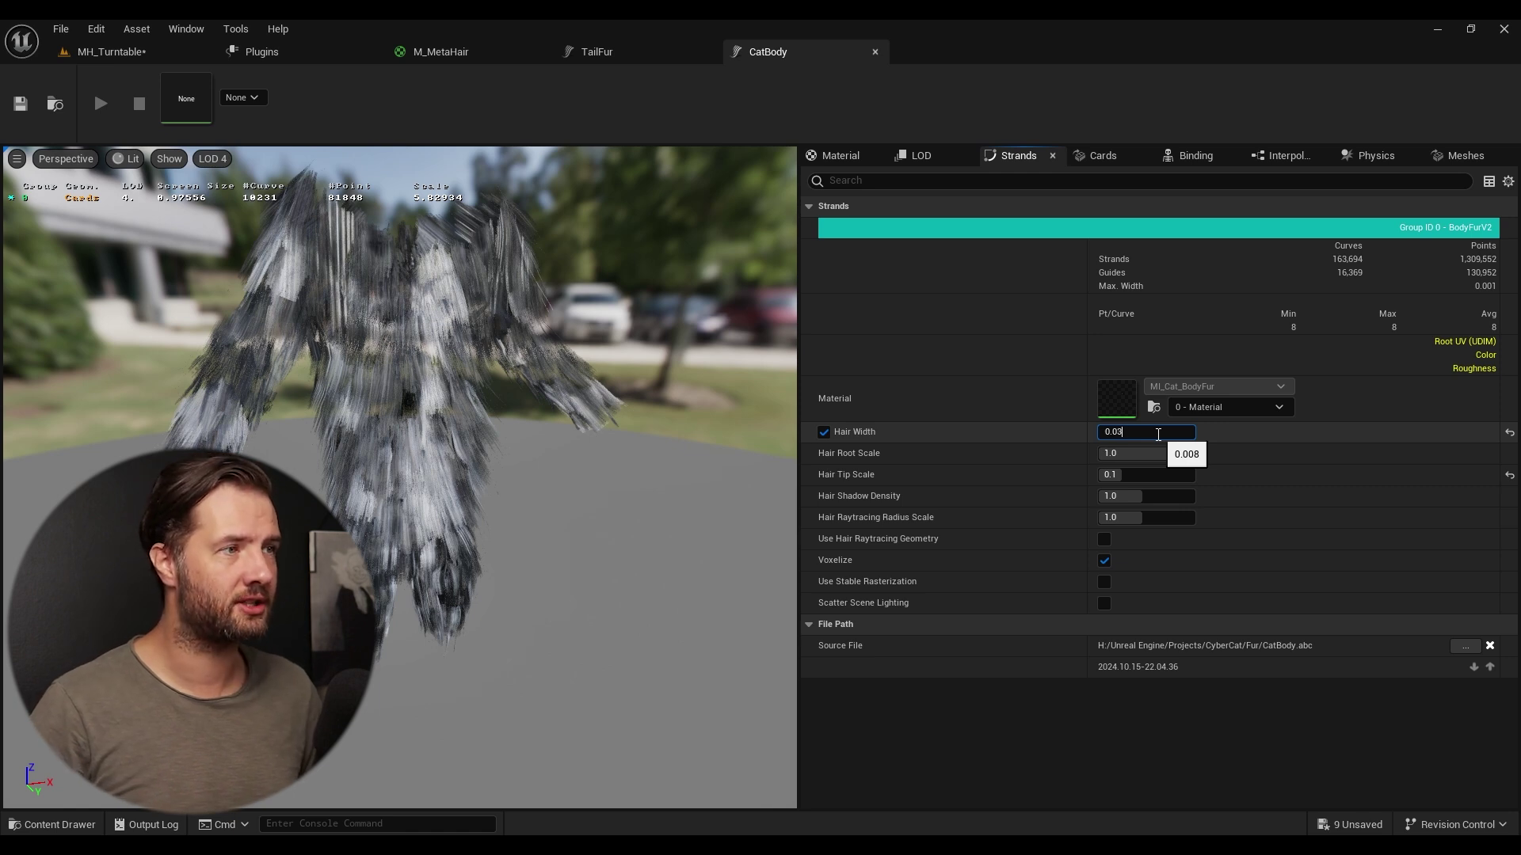
key(Return)
click(21, 104)
- Compare LOD 0 strands against LOD 2 cards repeatedly, then return to the MH_Turntable level
click(212, 158)
click(238, 215)
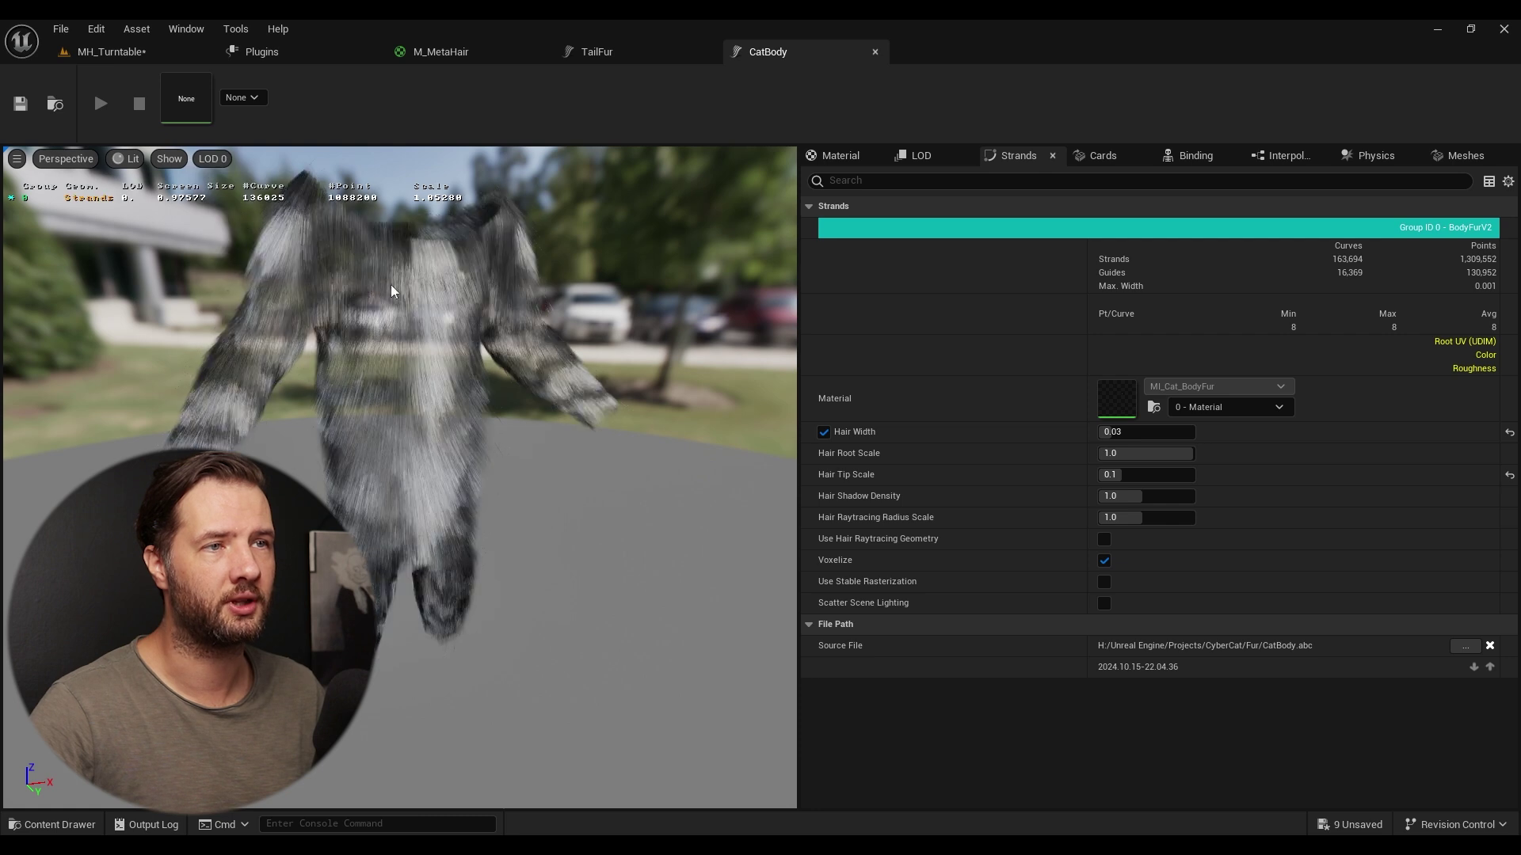
click(214, 159)
click(238, 250)
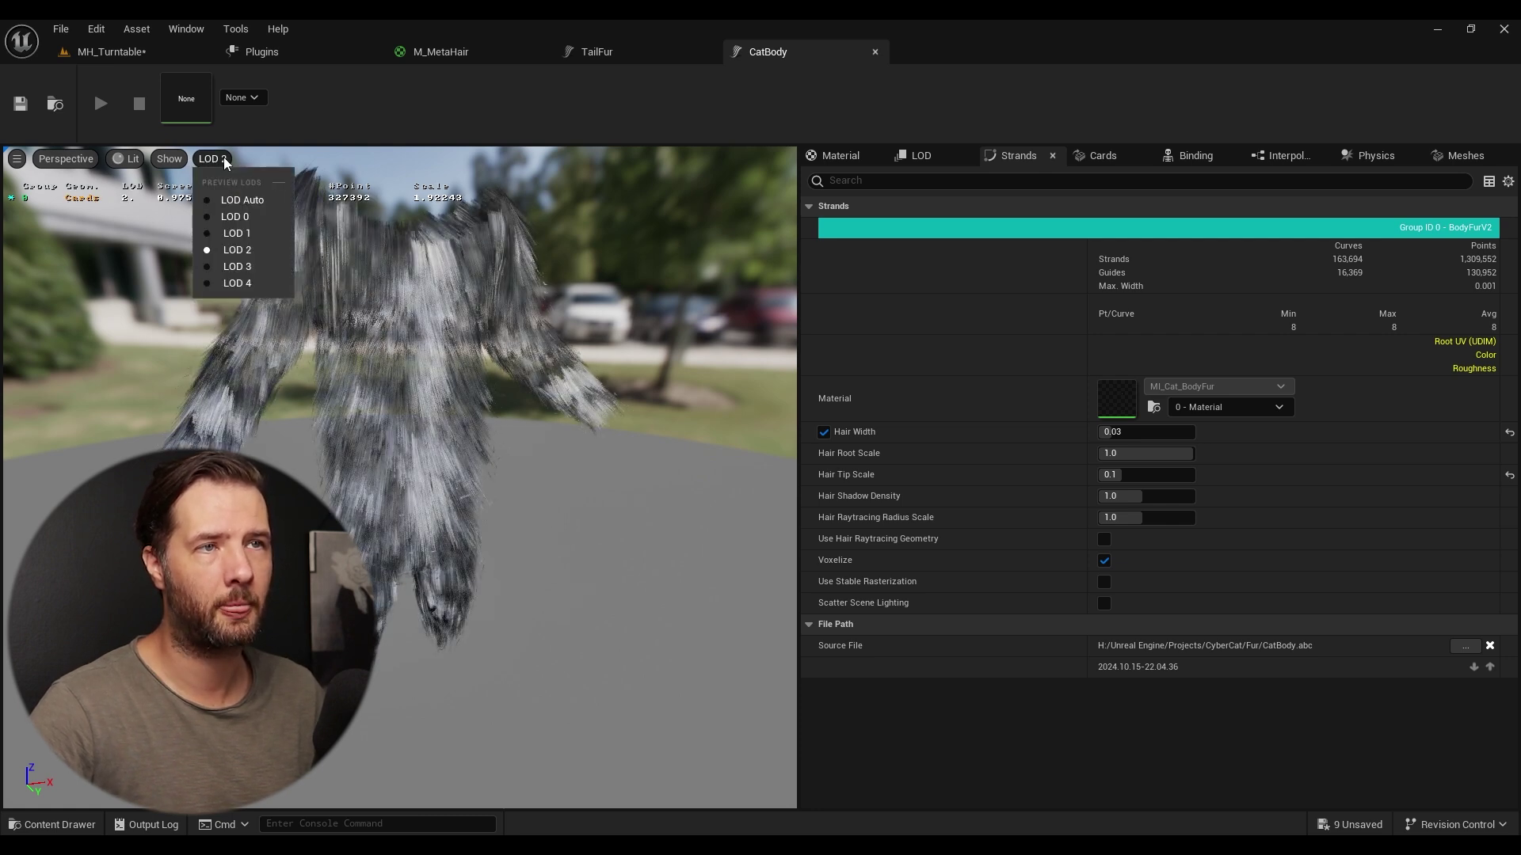
click(234, 216)
click(212, 158)
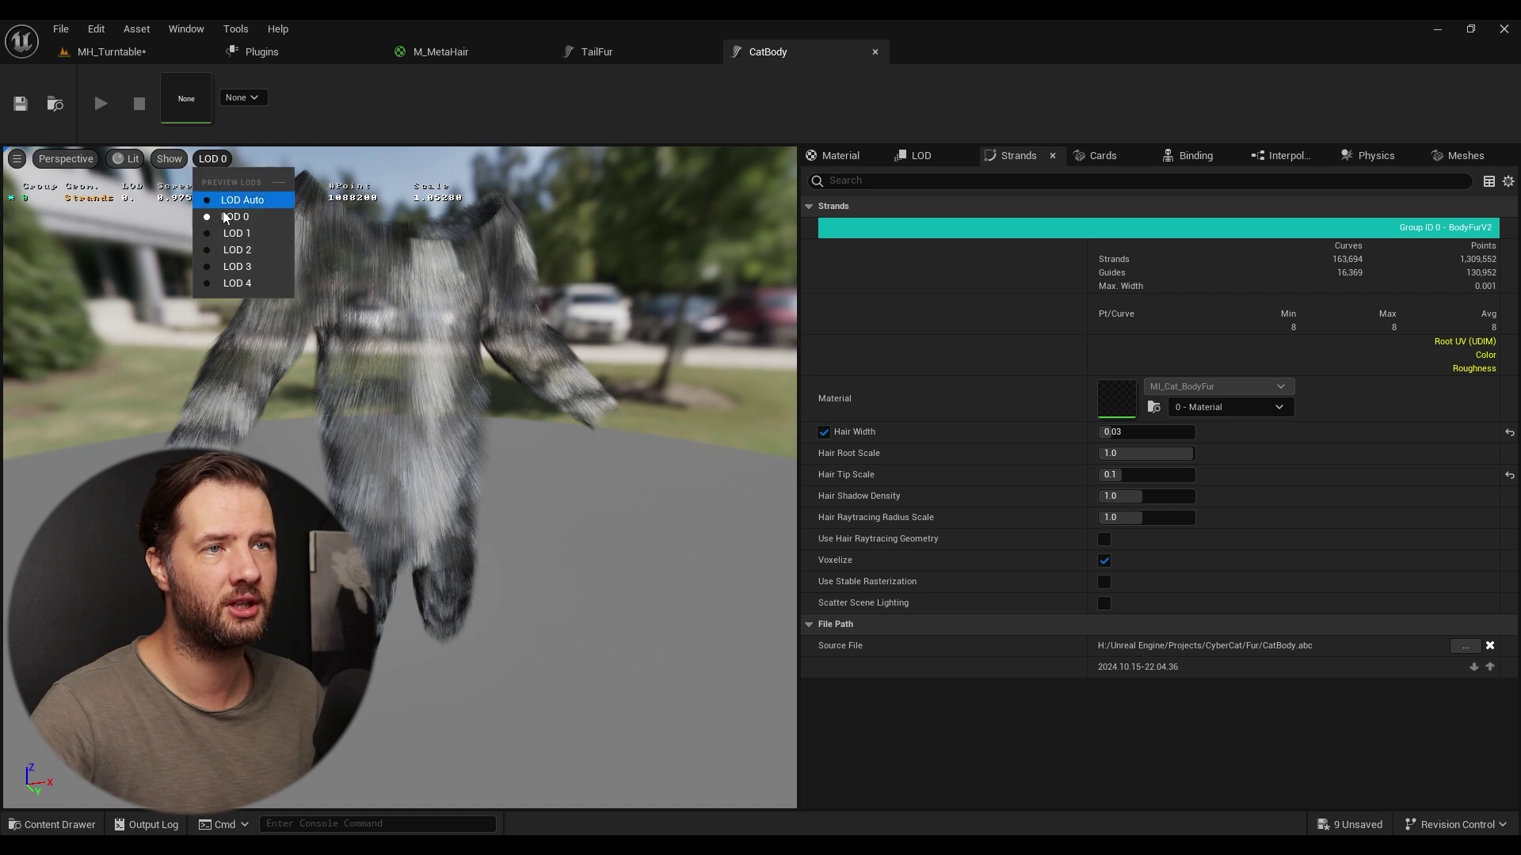
click(237, 250)
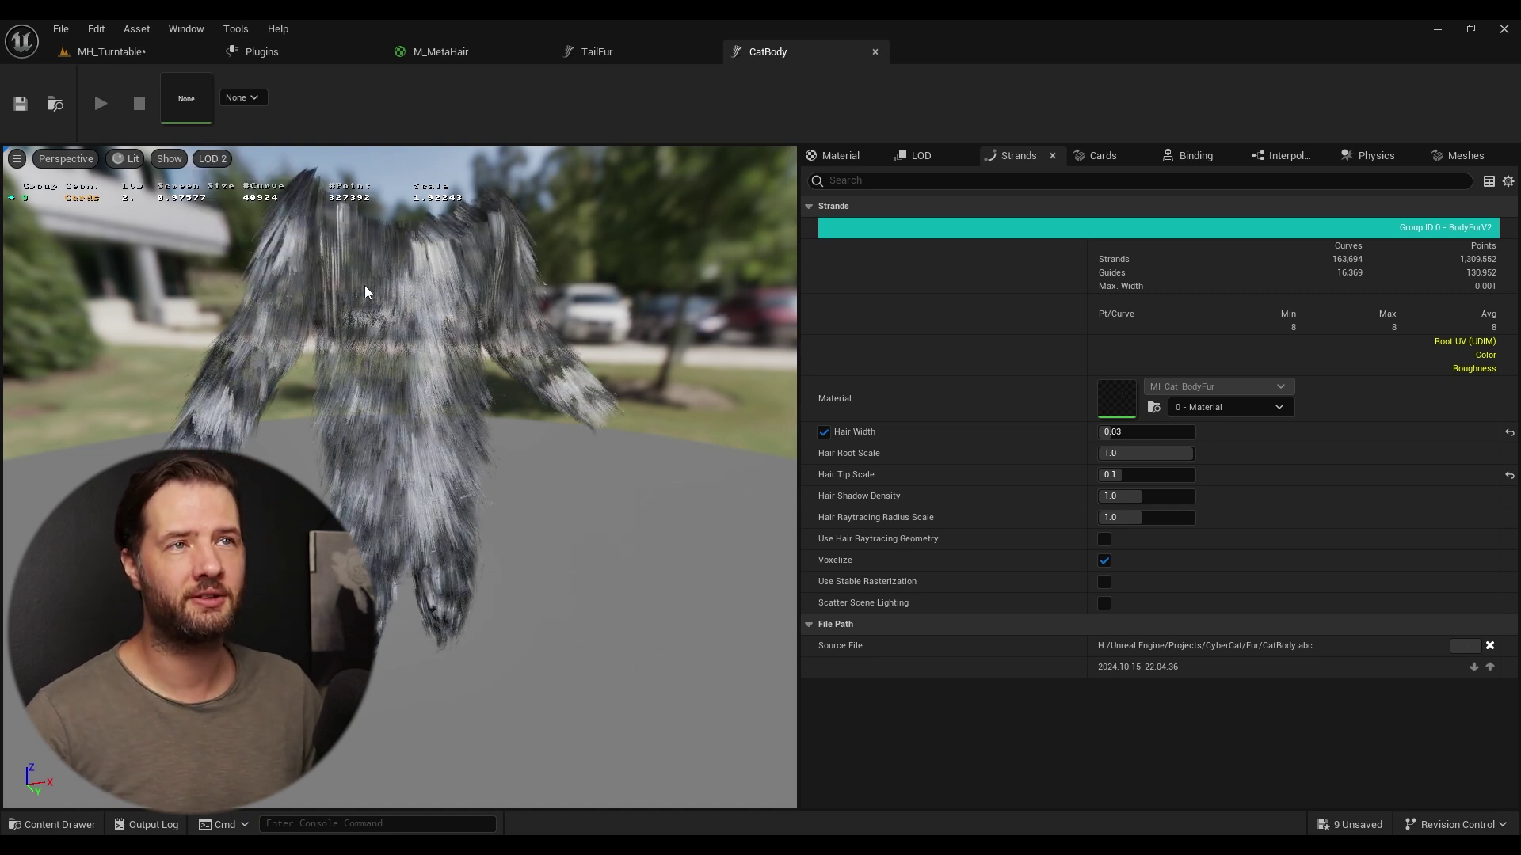
click(213, 158)
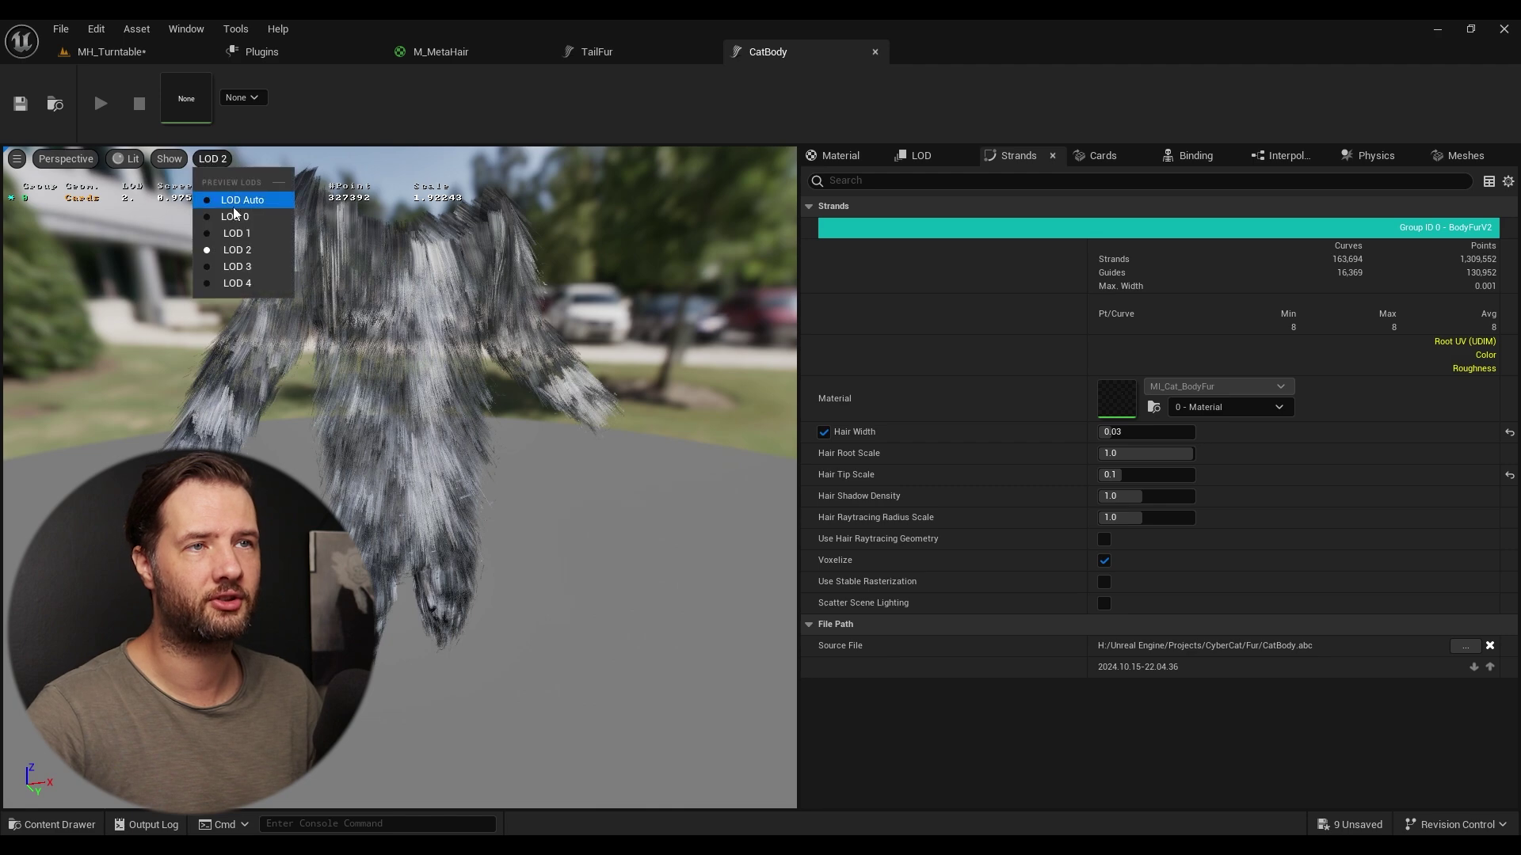
click(232, 214)
click(213, 159)
click(237, 250)
click(126, 52)
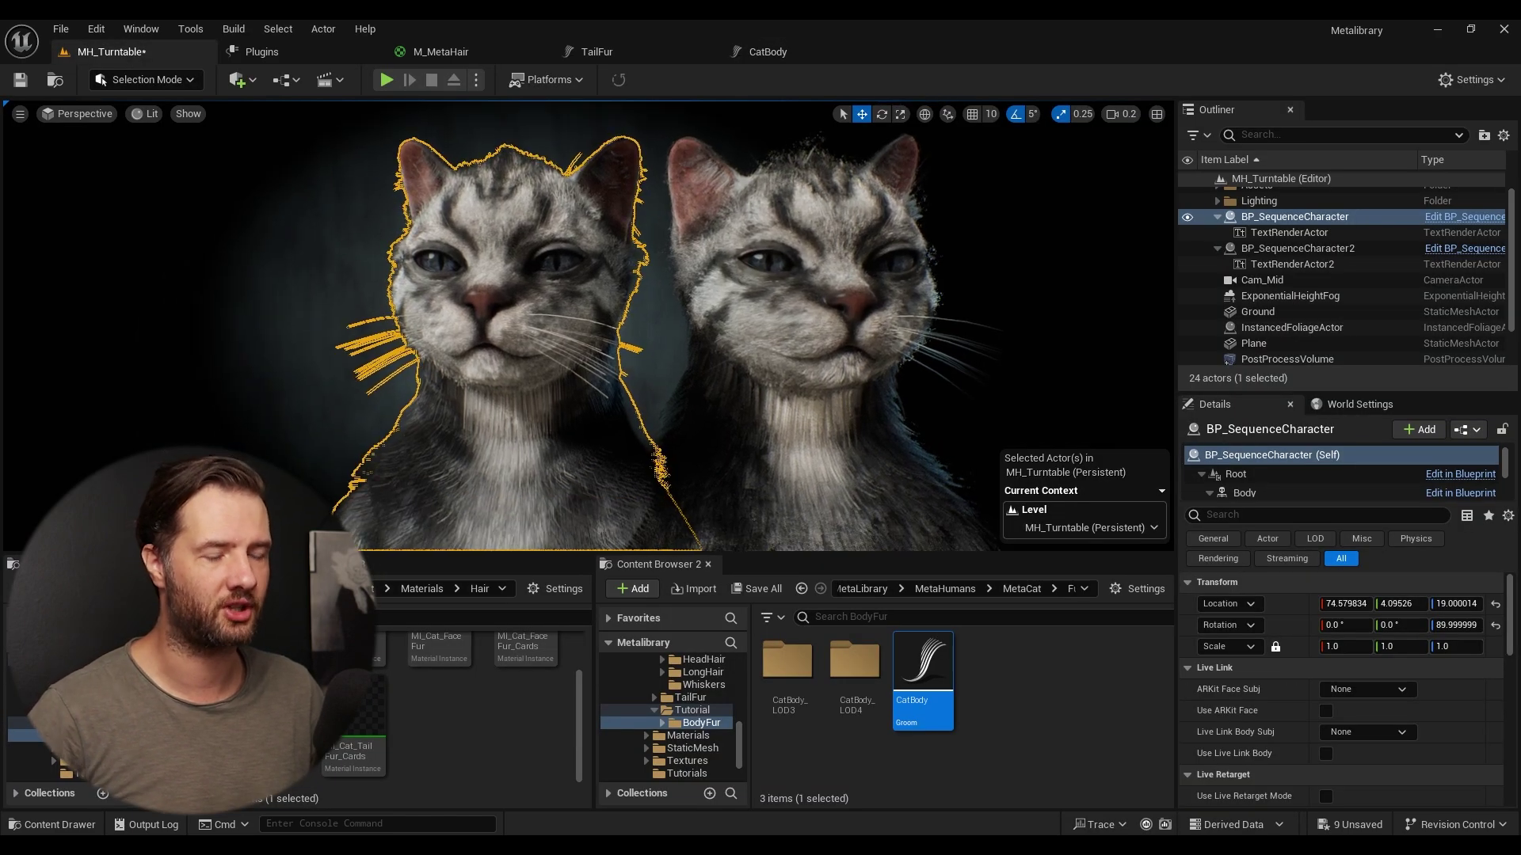
- Frame both cats, force BP_SequenceCharacter2's LODSync to LOD 2, then reopen the CatBody groom
right_drag(586, 404, 588, 408)
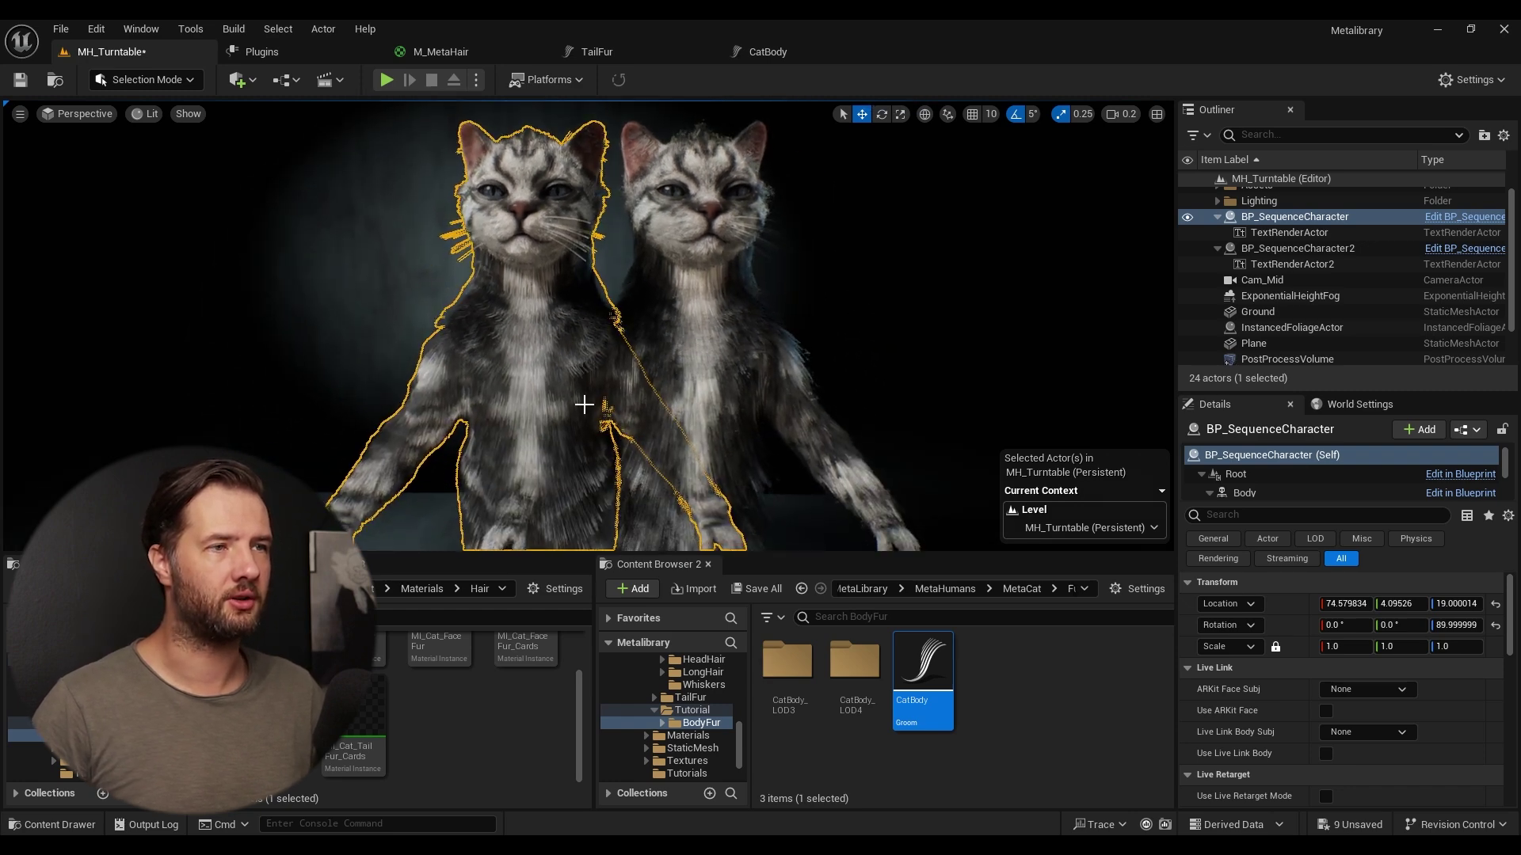
key(Escape)
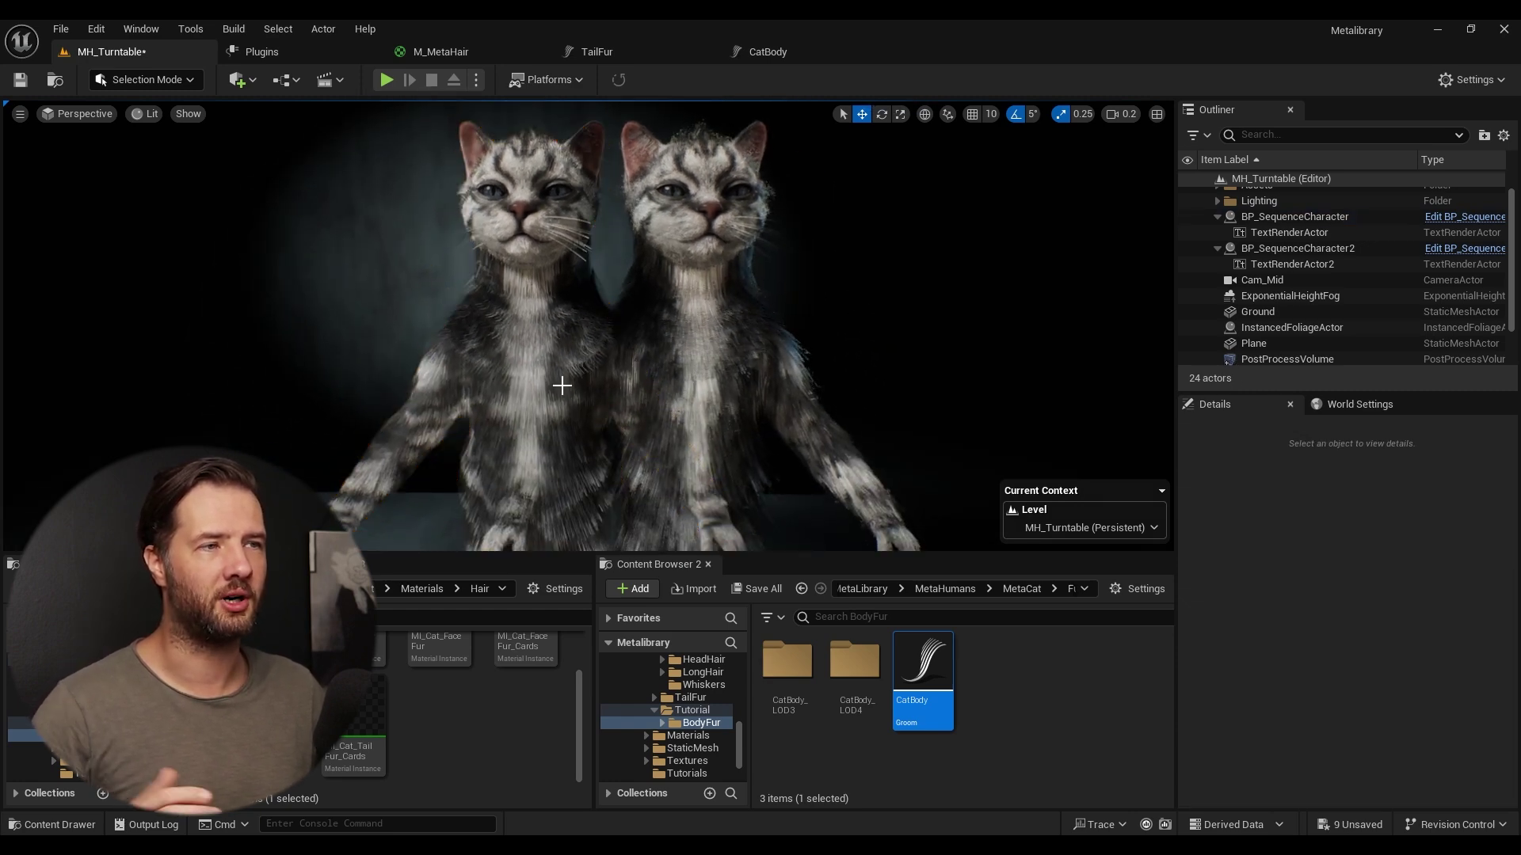
click(720, 380)
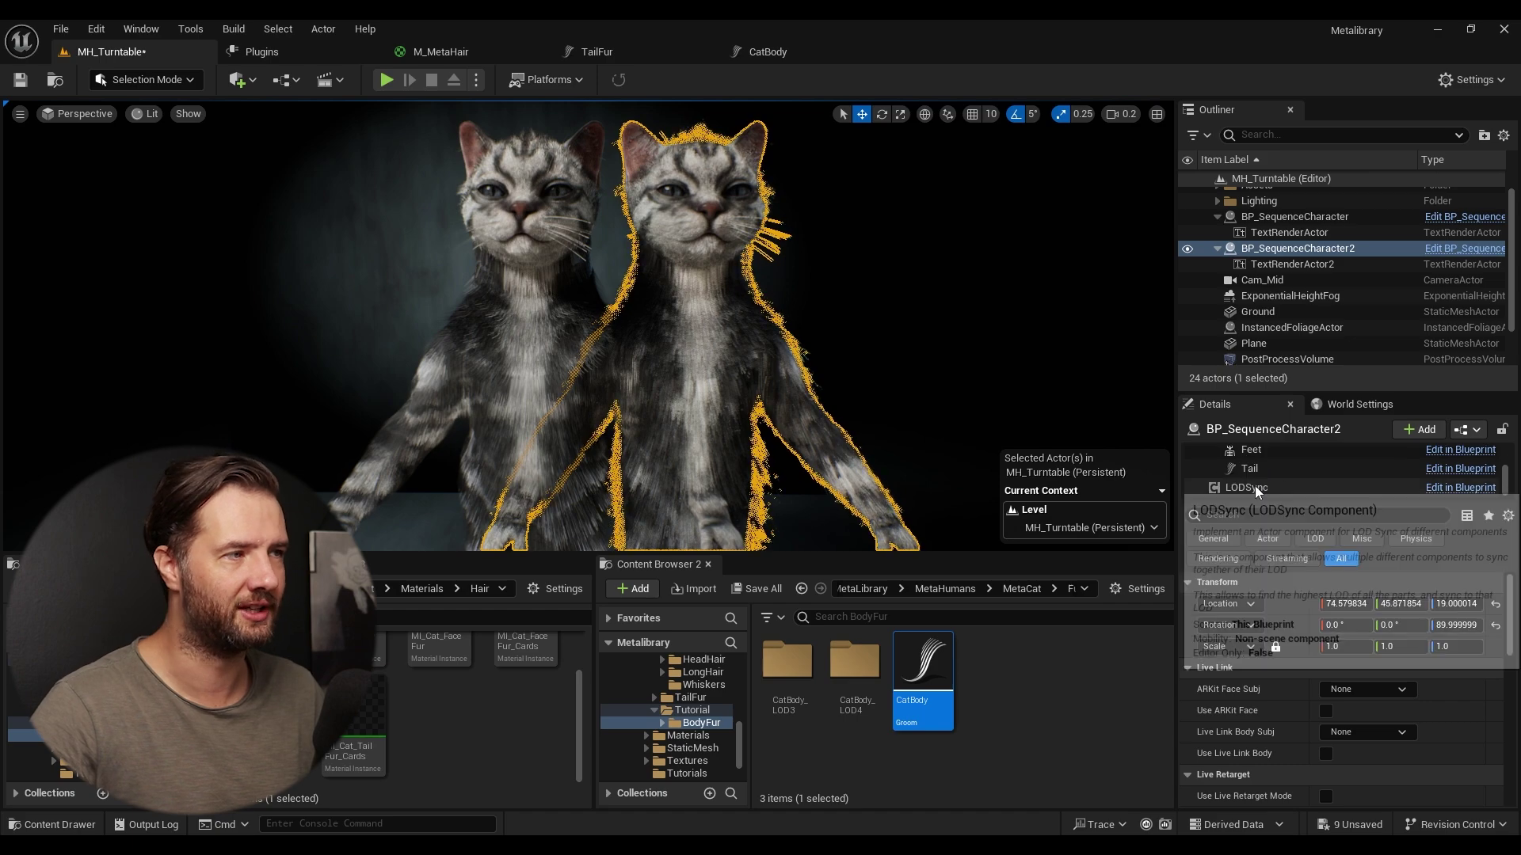
scroll(1248, 488, down, 3)
click(1249, 487)
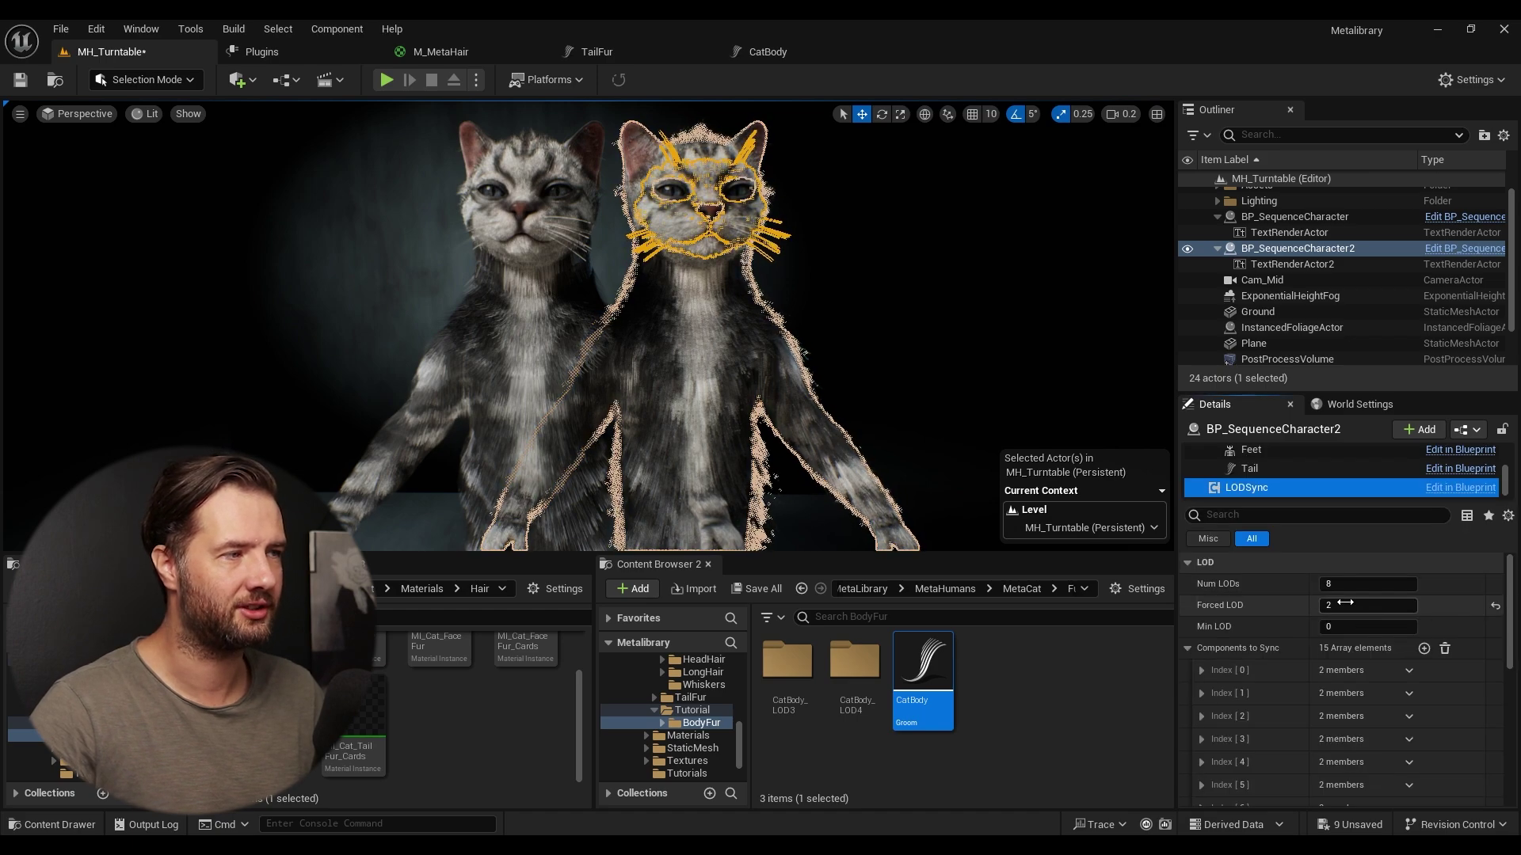
key(Escape)
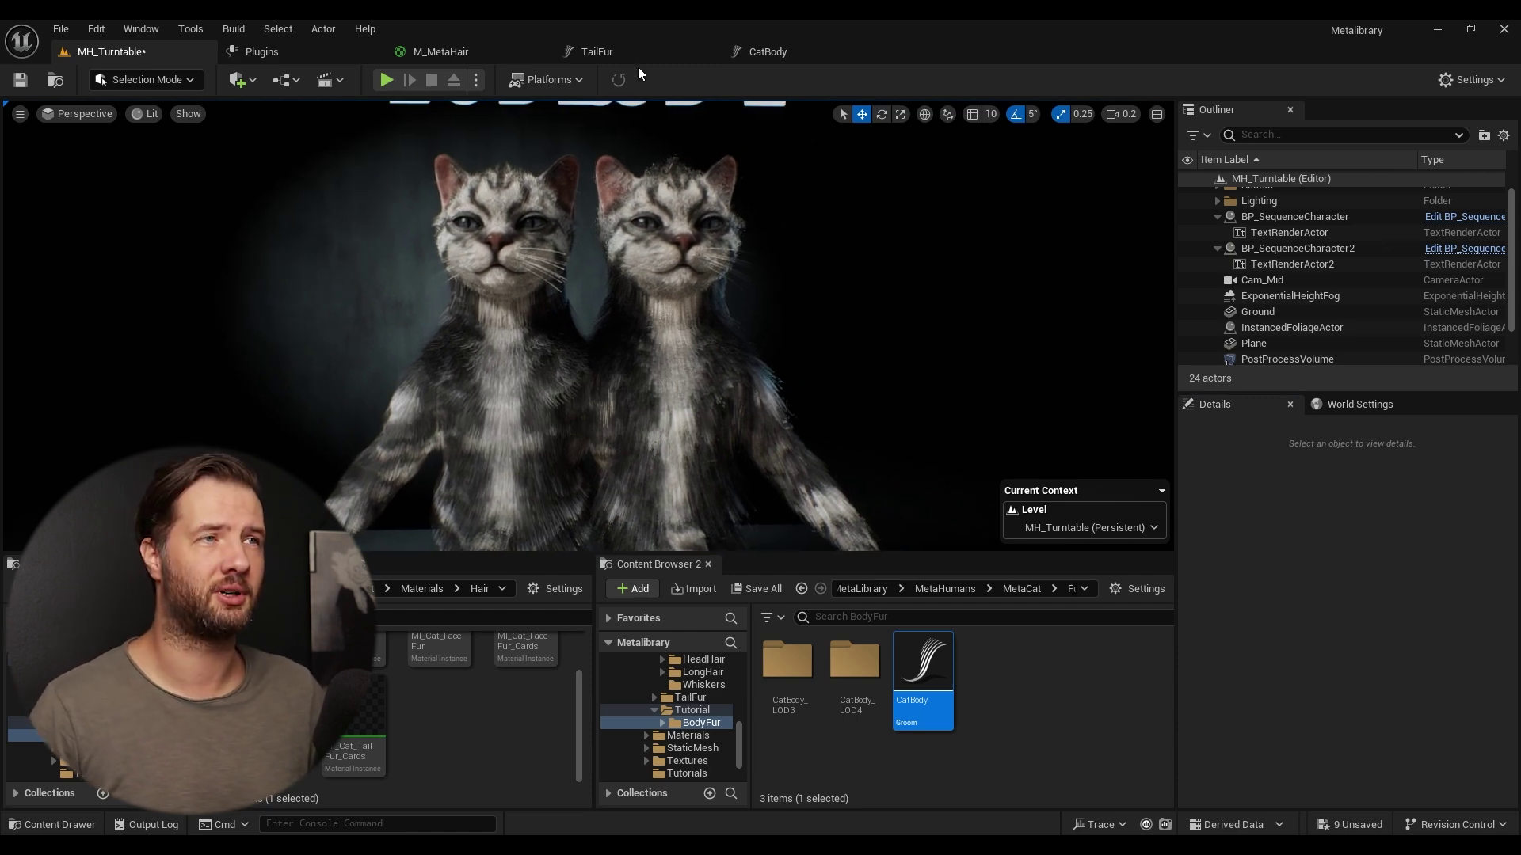
click(767, 52)
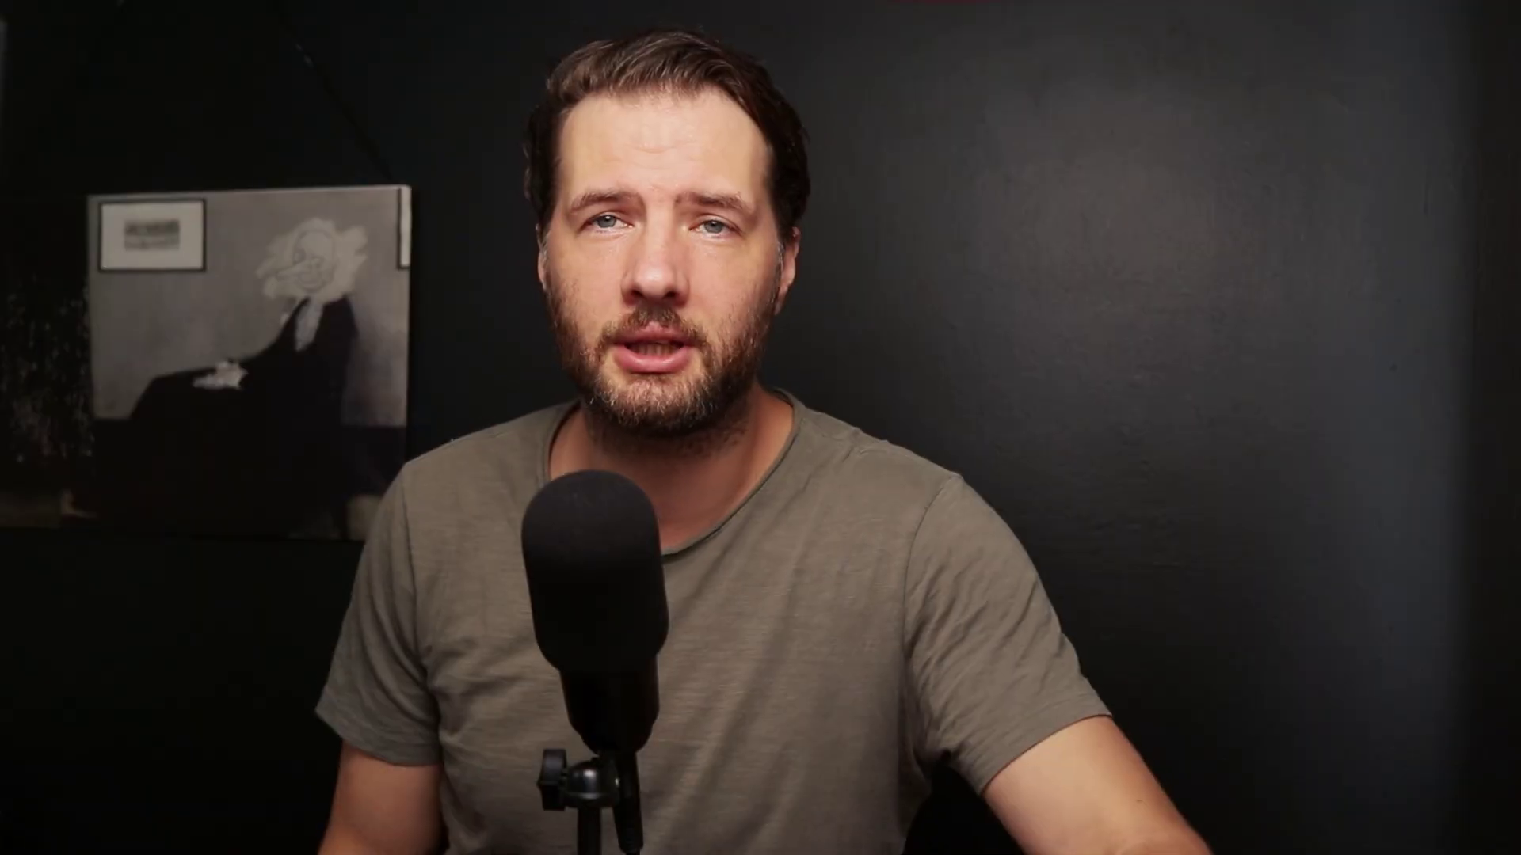